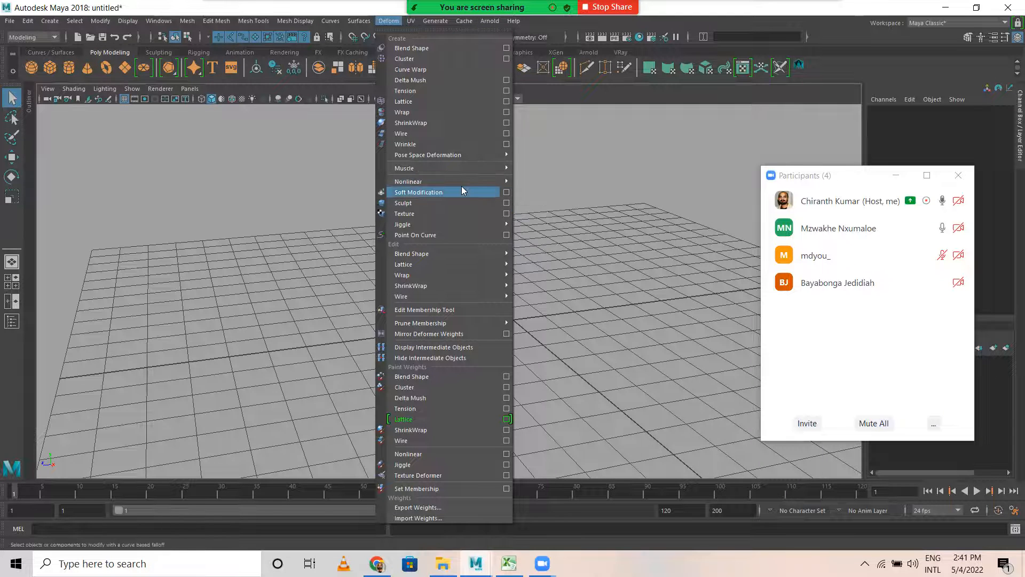
Step: Detach the list of Nonlinear deformers into its own floating window
mouse_move(507, 181)
click(541, 177)
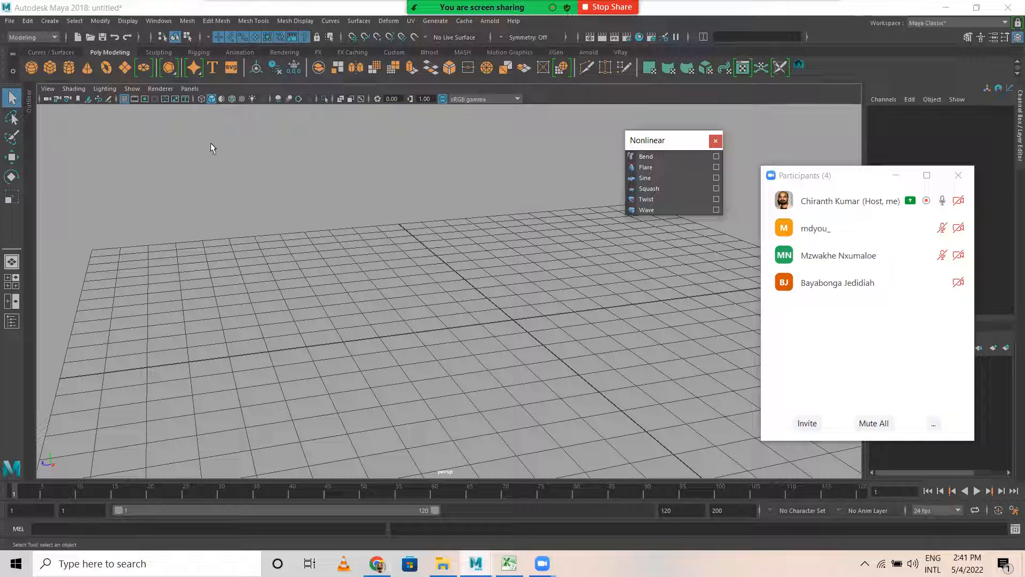
click(68, 65)
scroll(518, 319, down, 5)
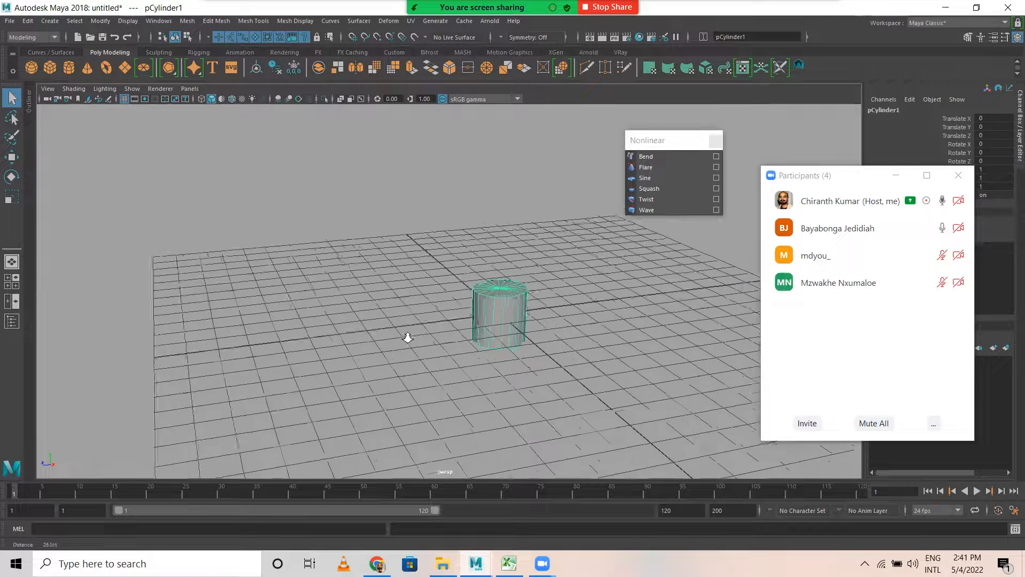
alt+middle_drag(483, 385, 424, 398)
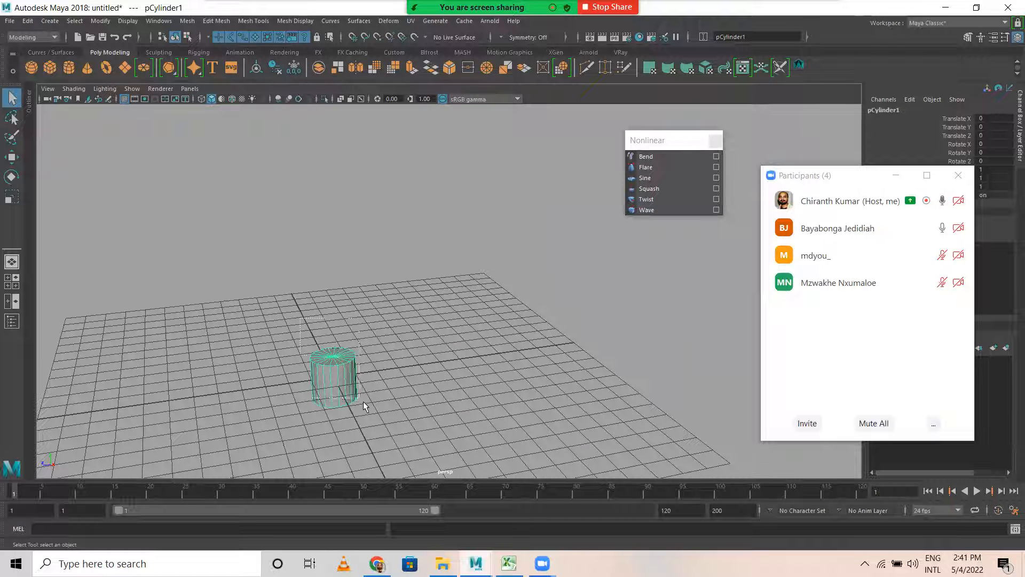
key(Delete)
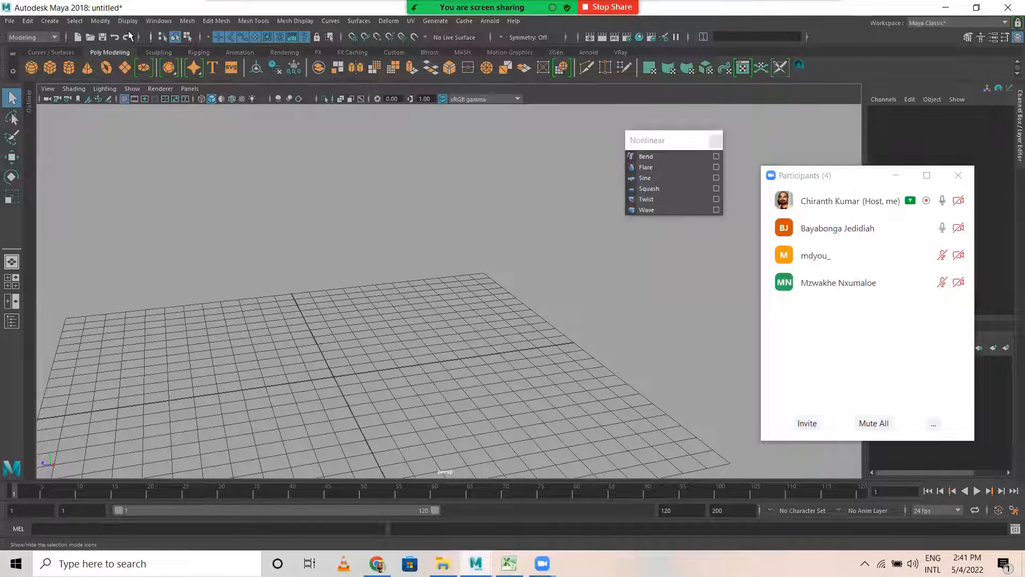
Step: Enable Interactive Creation for polygon primitives
click(51, 21)
mouse_move(90, 58)
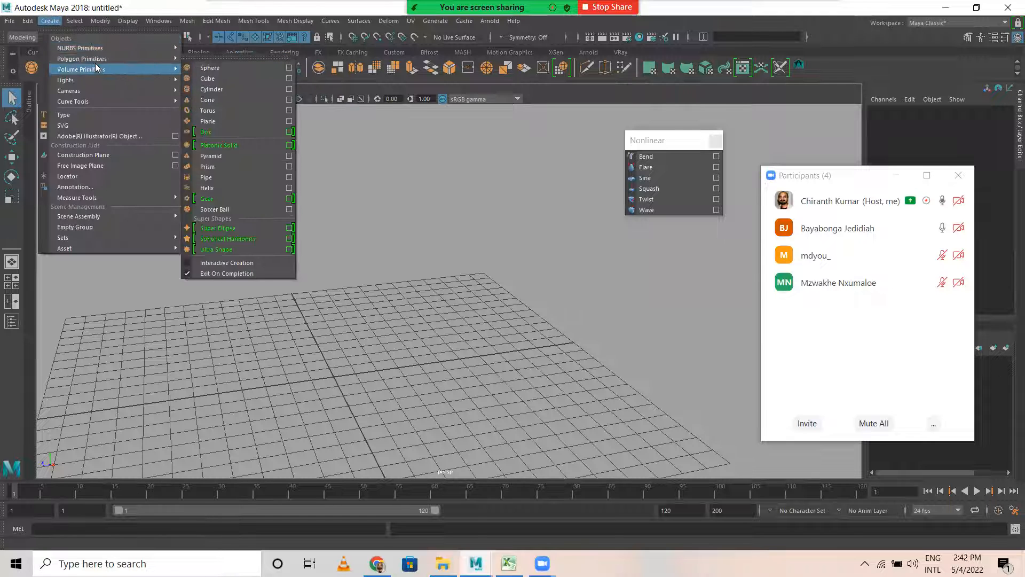
click(187, 262)
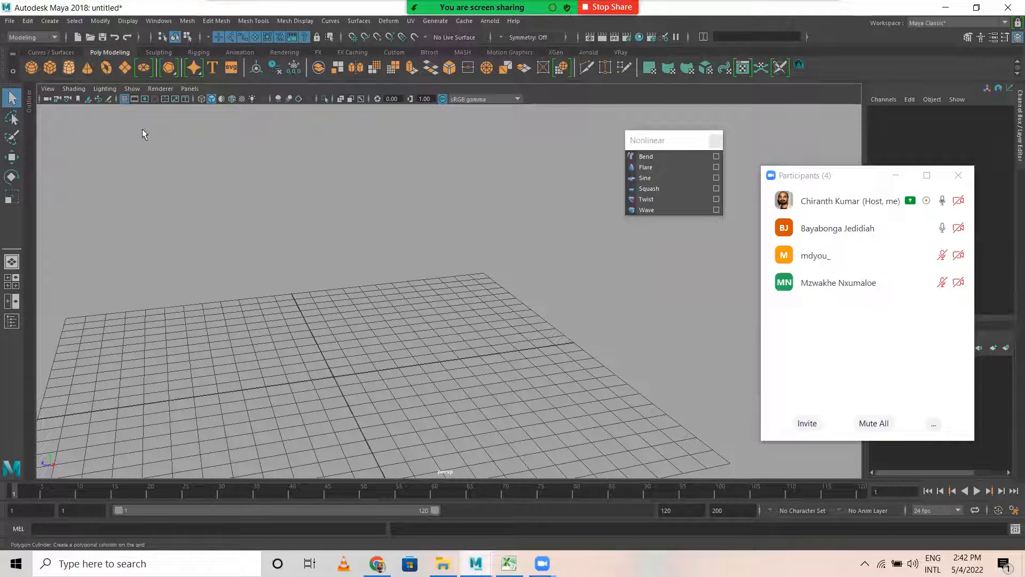
Step: Draw a tall polygon cylinder near the grid's centre, about 0.7 in radius and about 11.75 high
drag(332, 374, 284, 109)
alt+drag(393, 242, 448, 289)
drag(843, 181, 664, 249)
alt+drag(322, 324, 560, 353)
alt+drag(351, 296, 339, 188)
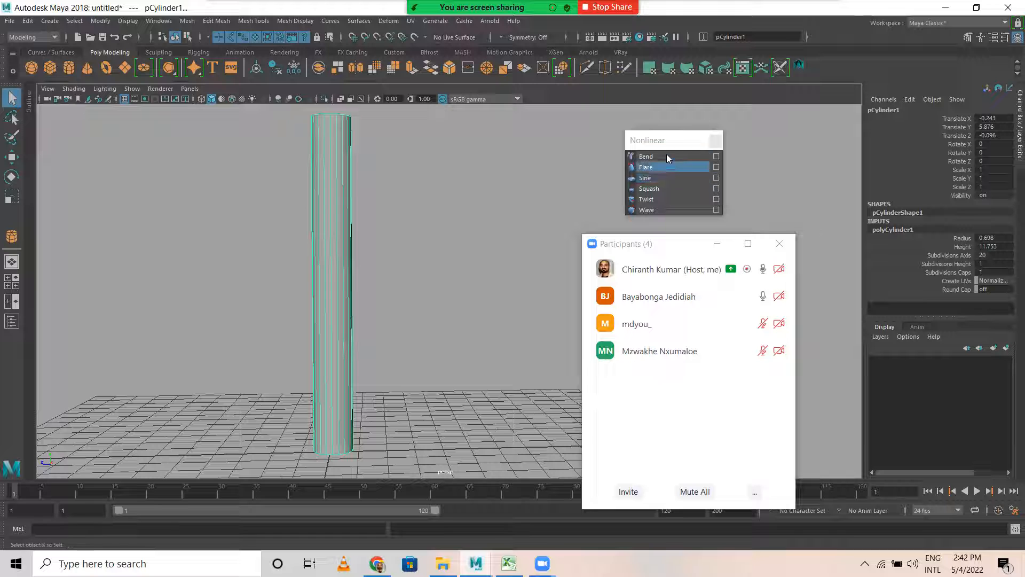
Step: Set the cylinder's Subdivisions Height to 12 and its Subdivisions Caps to 2
click(959, 262)
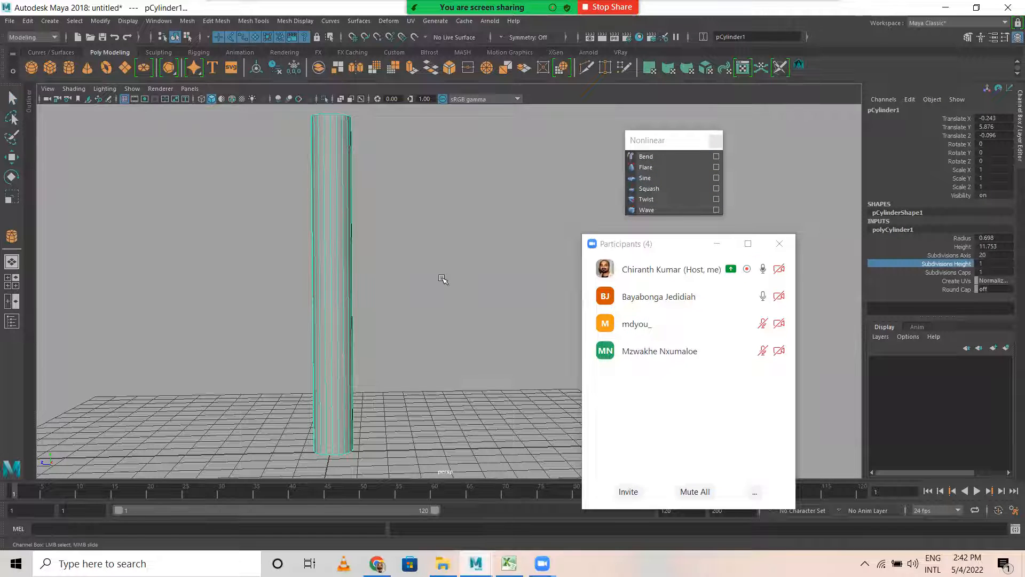
middle_drag(402, 275, 432, 275)
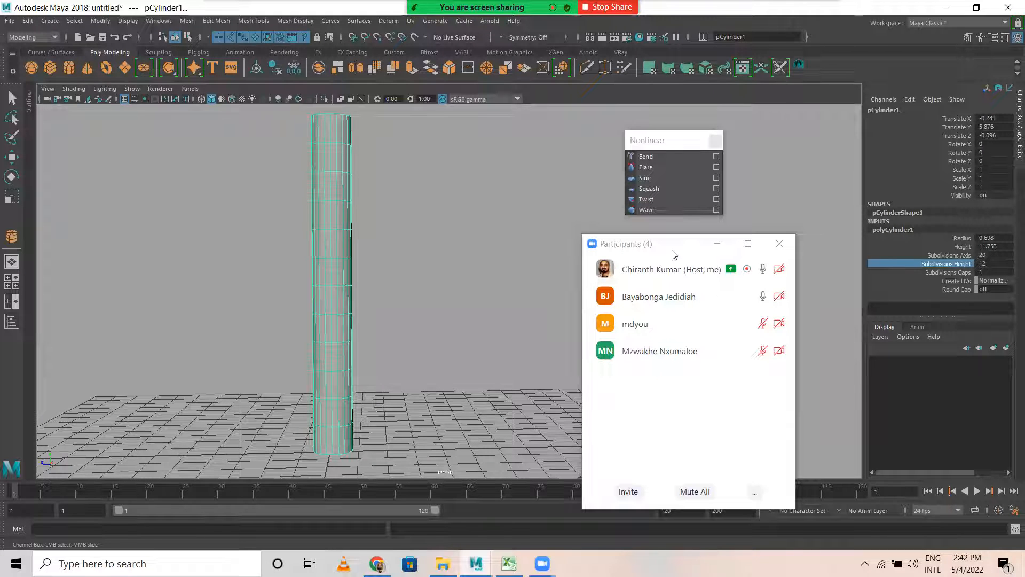
drag(674, 255, 958, 345)
alt+drag(373, 284, 375, 300)
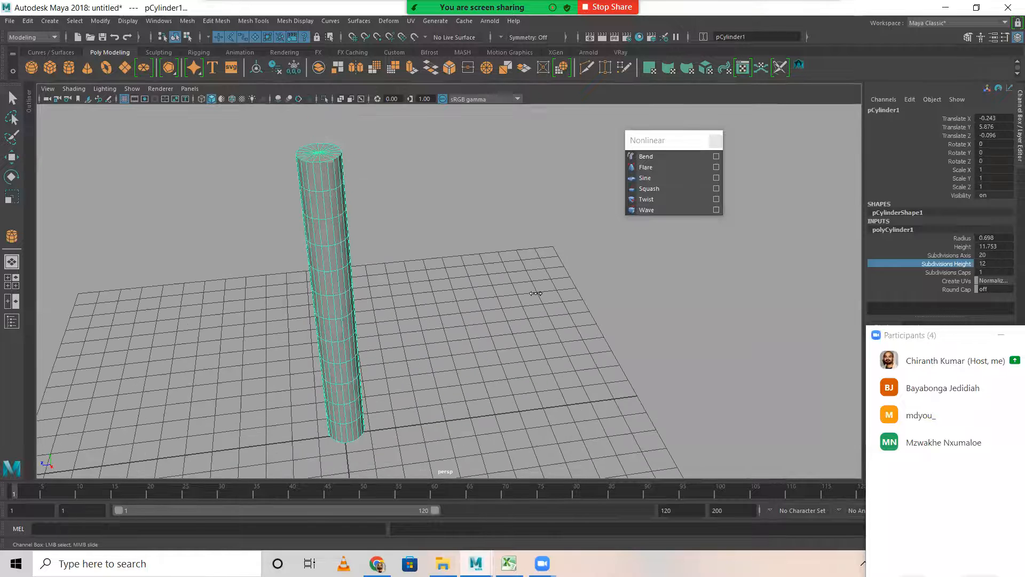
middle_drag(539, 292, 537, 294)
click(928, 272)
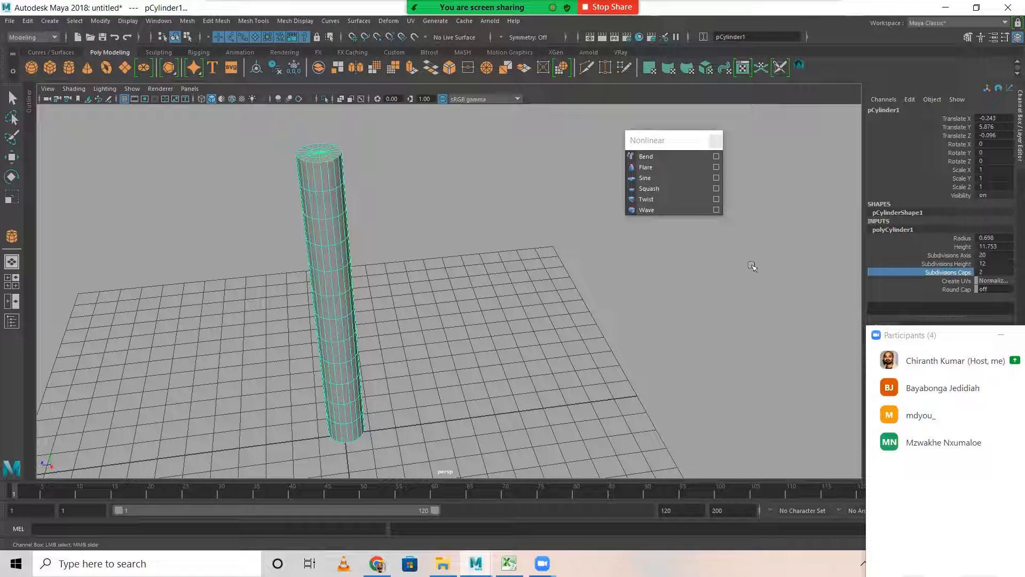
Step: Raise the centre vertex of the cylinder's top cap to form a spike
alt+right_drag(360, 254, 492, 263)
alt+drag(373, 294, 334, 202)
alt+middle_drag(340, 203, 435, 322)
alt+drag(386, 230, 381, 311)
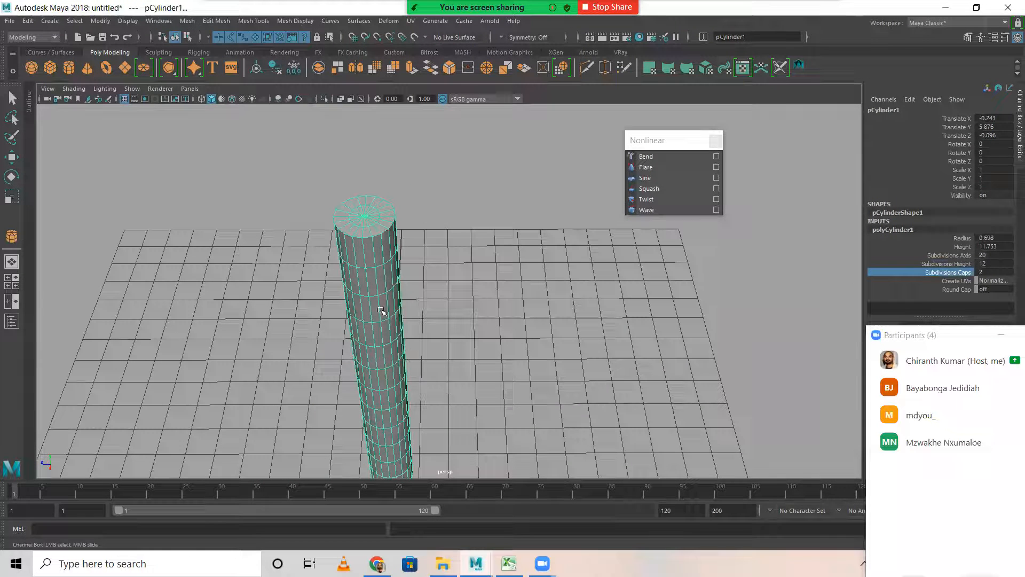
right_drag(365, 223, 326, 214)
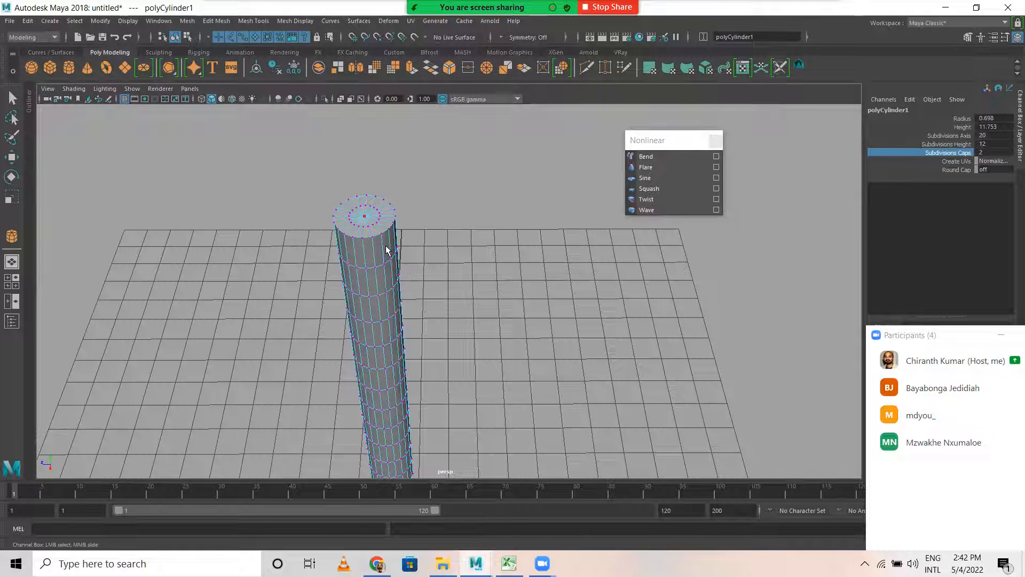
click(365, 216)
alt+drag(370, 277, 362, 261)
key(w)
drag(360, 154, 350, 68)
Step: Raise the inner edge loop of the top cap so the spike widens into an even cone
right_drag(371, 205, 378, 196)
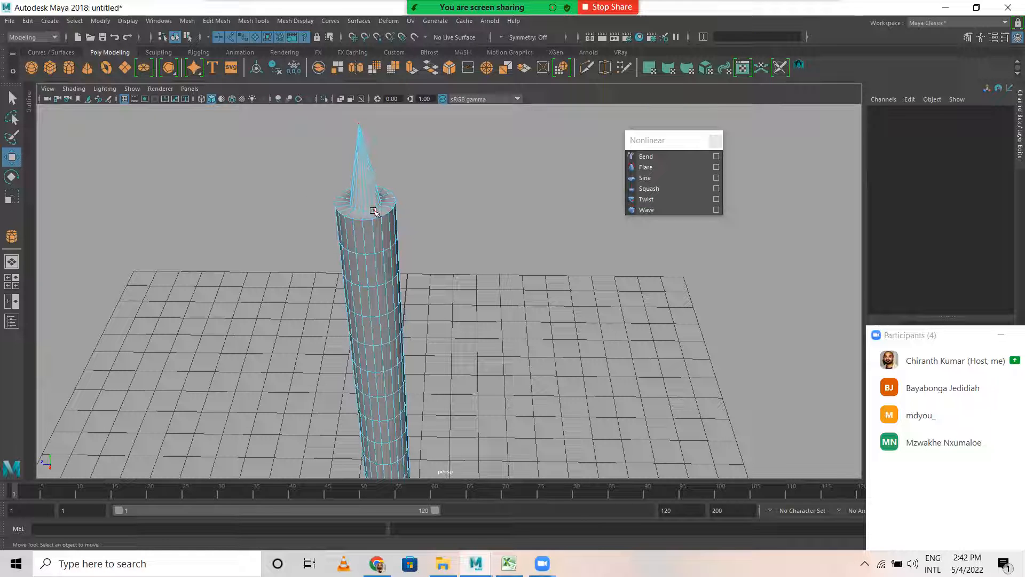
double_click(376, 212)
double_click(365, 211)
drag(365, 167, 363, 126)
Step: Insert edge loops just above and just below the edge where the cone meets the cylinder body
alt+drag(363, 236, 366, 206)
alt+right_drag(366, 206, 361, 254)
alt+middle_drag(361, 254, 362, 276)
alt+right_drag(308, 228, 435, 234)
alt+middle_drag(436, 233, 426, 347)
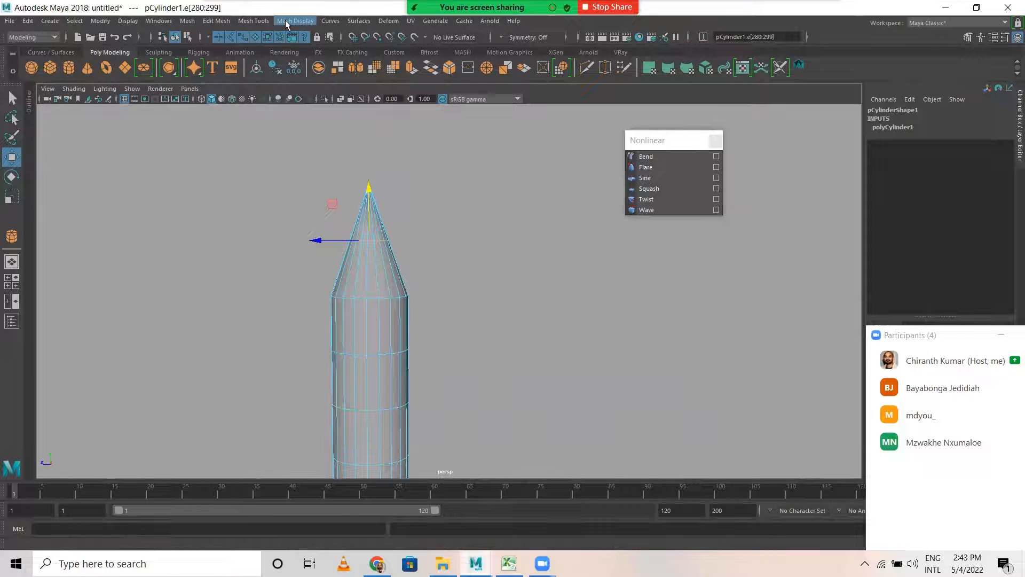
right_drag(390, 270, 328, 305)
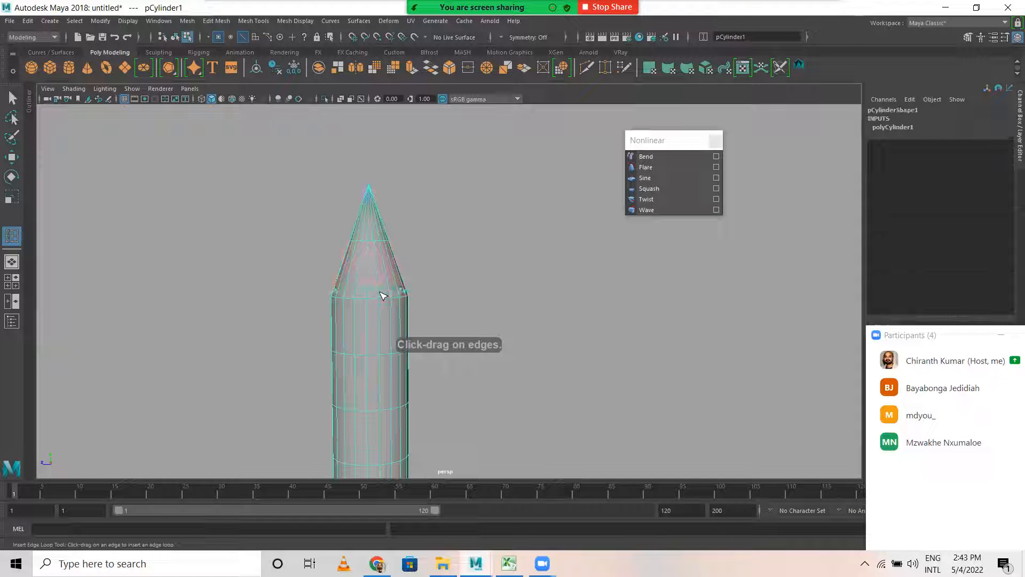
click(383, 298)
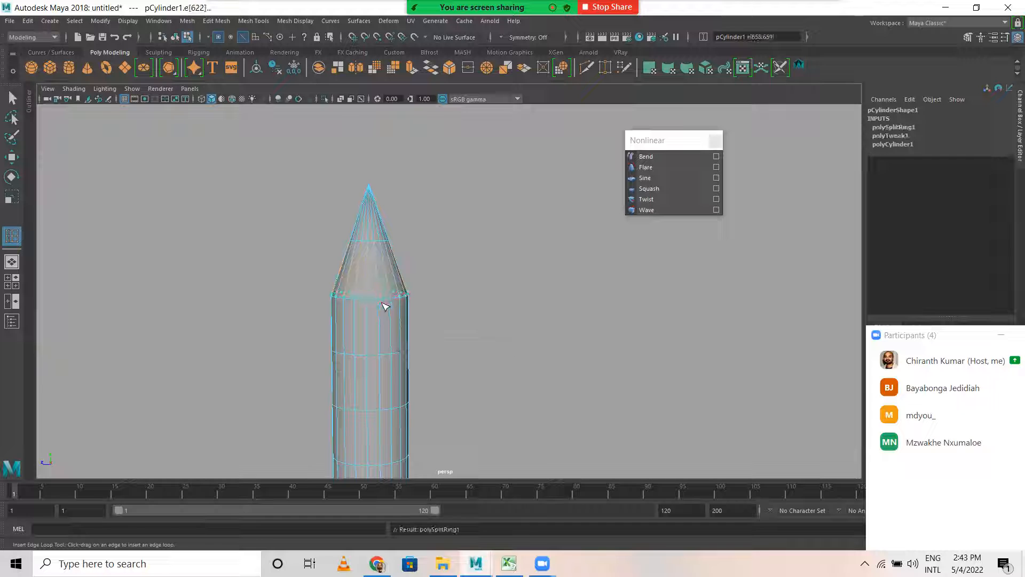
drag(379, 301, 387, 303)
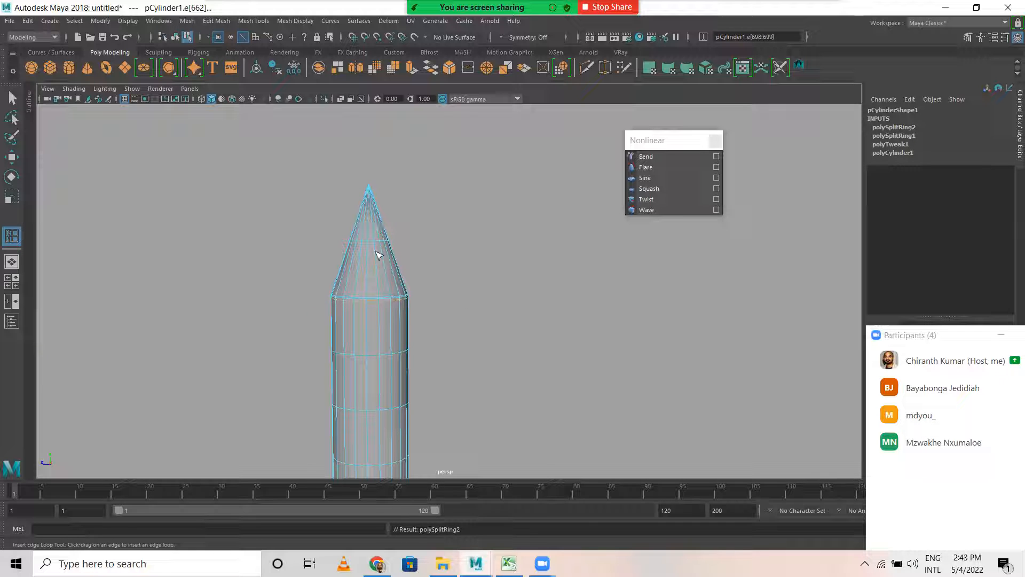
drag(371, 221, 371, 221)
key(w)
click(552, 294)
Step: Insert an edge loop close to the cylinder's bottom edge and return to object mode
alt+right_drag(552, 295, 436, 371)
alt+middle_drag(435, 371, 397, 147)
key(g)
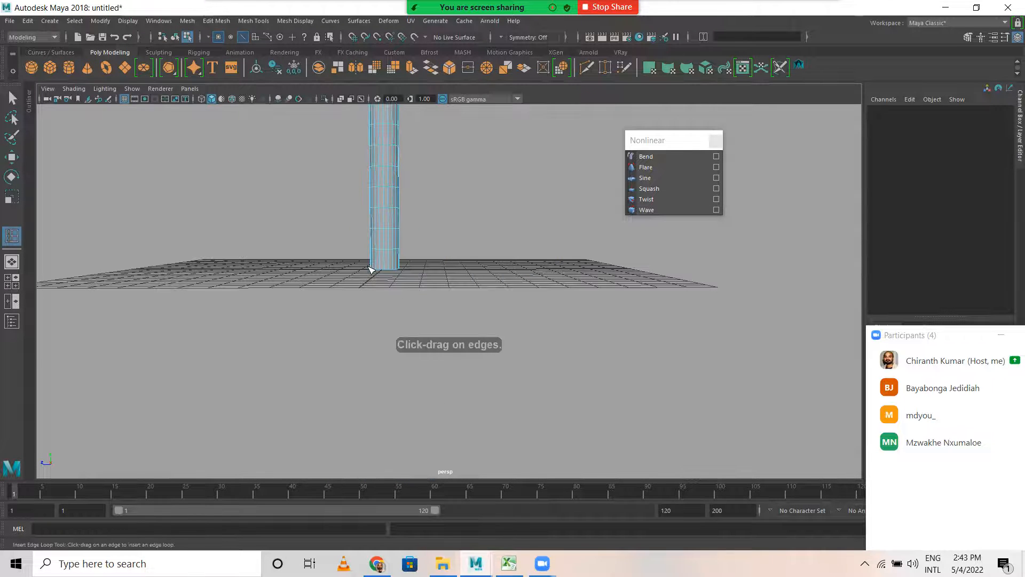
alt+right_drag(322, 258, 357, 271)
drag(300, 220, 298, 229)
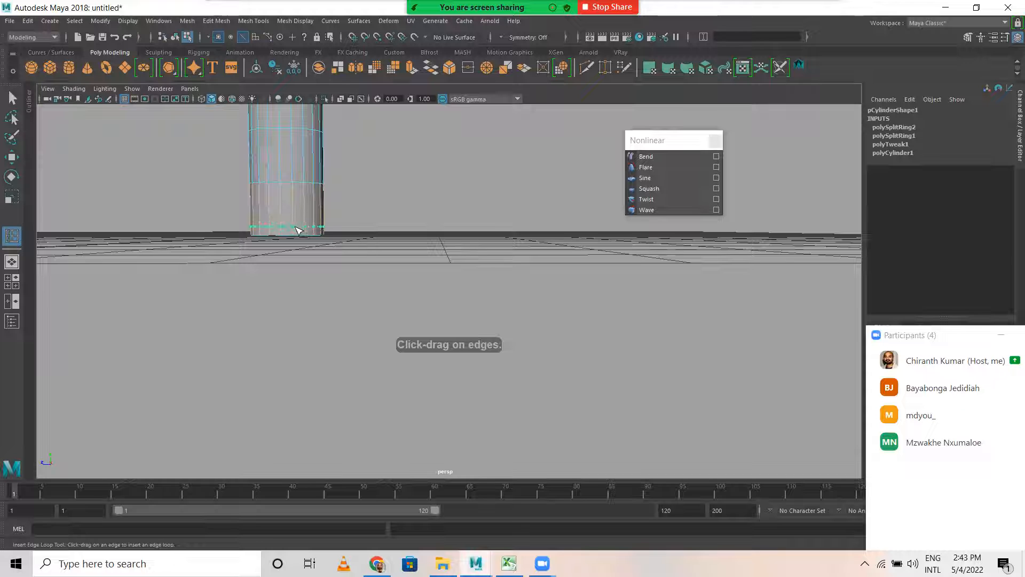
key(w)
right_drag(303, 186, 359, 146)
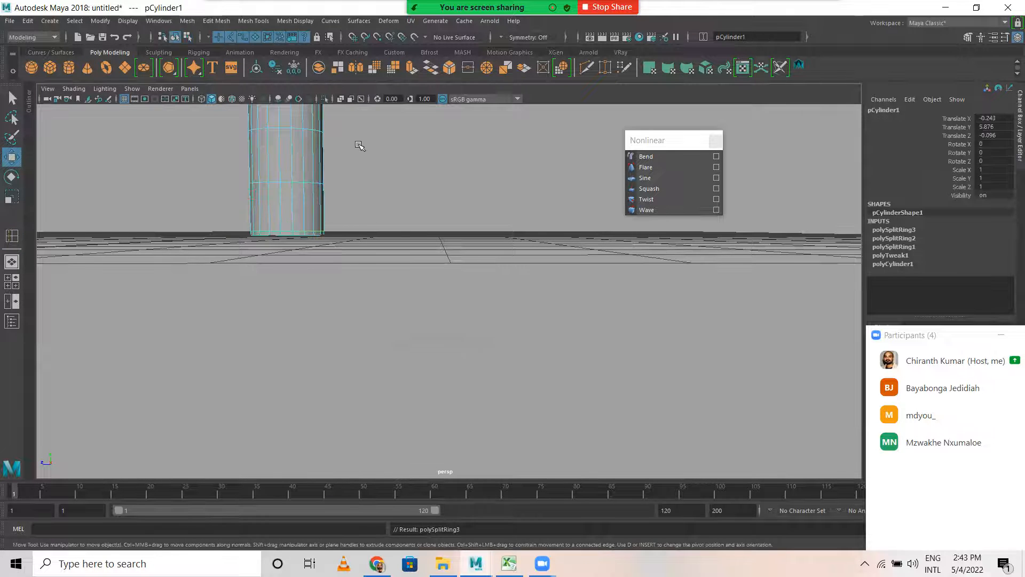
click(481, 187)
Step: Delete the construction history of the pointed cylinder
alt+right_drag(497, 197, 401, 232)
alt+middle_drag(400, 231, 404, 384)
alt+right_drag(517, 311, 402, 302)
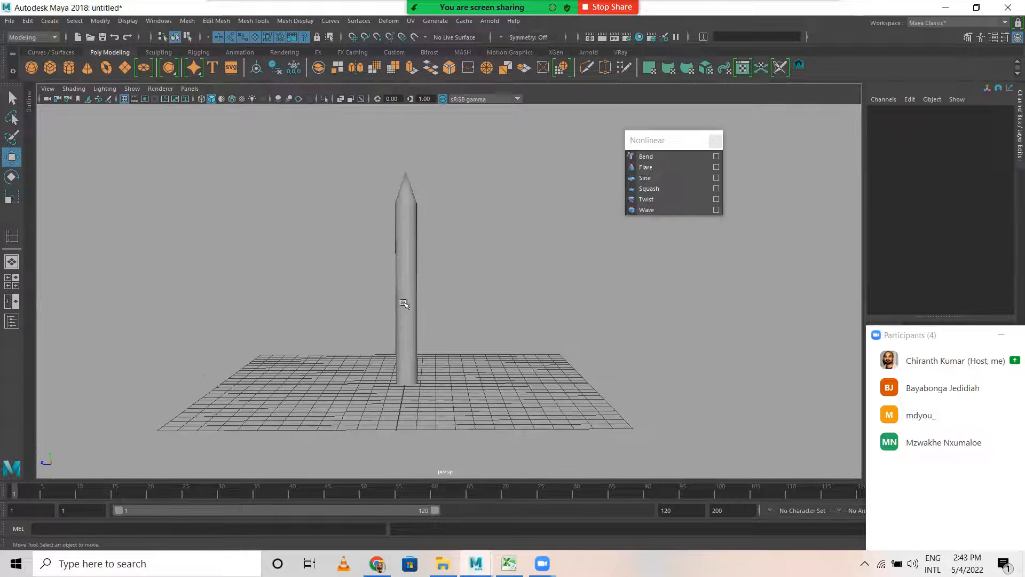
click(412, 258)
alt+drag(503, 274, 370, 266)
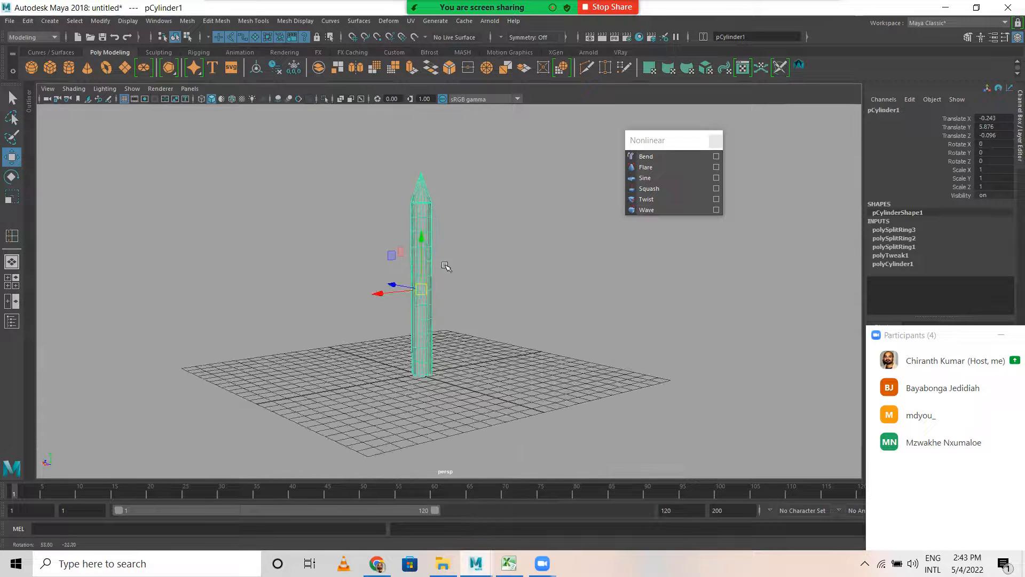
alt+right_drag(390, 201, 540, 231)
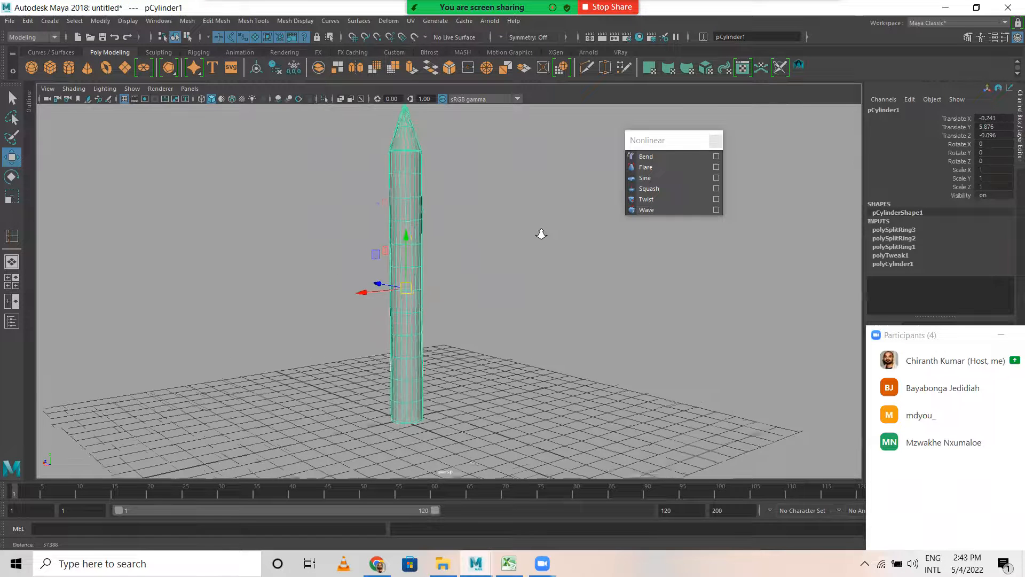
click(27, 21)
mouse_move(80, 148)
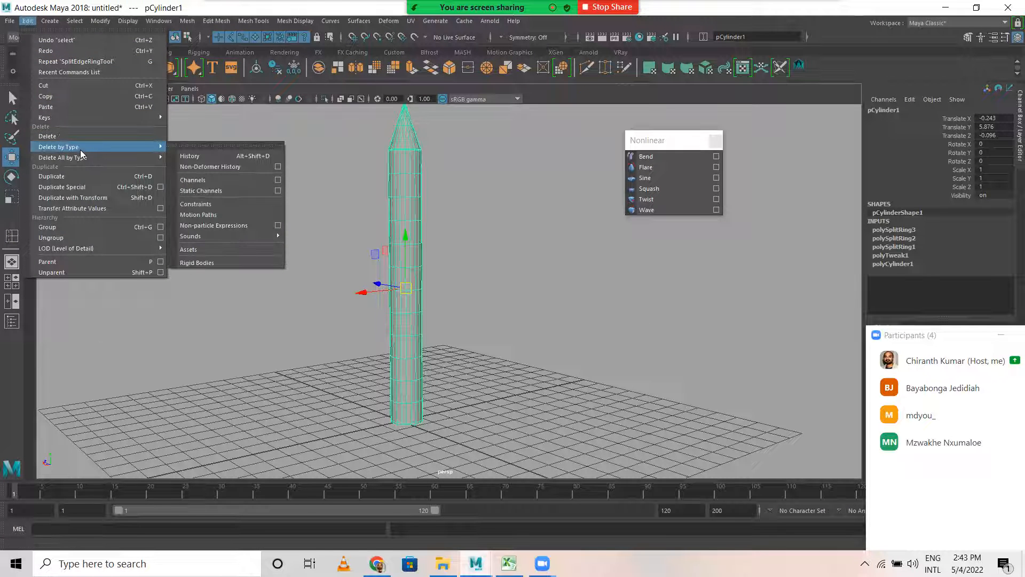
click(197, 155)
click(302, 237)
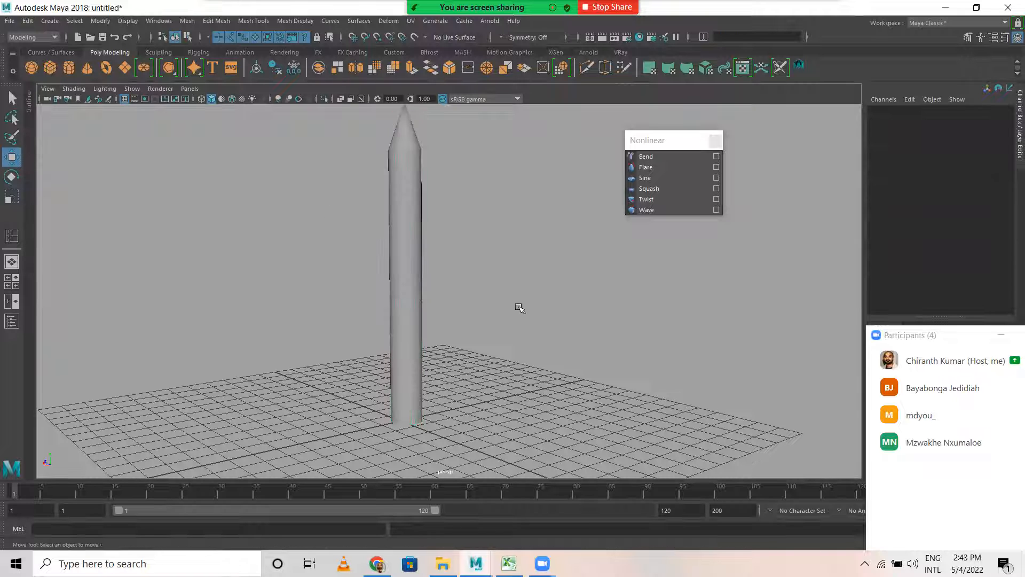
Step: Apply a Bend deformer to the pointed cylinder
click(404, 199)
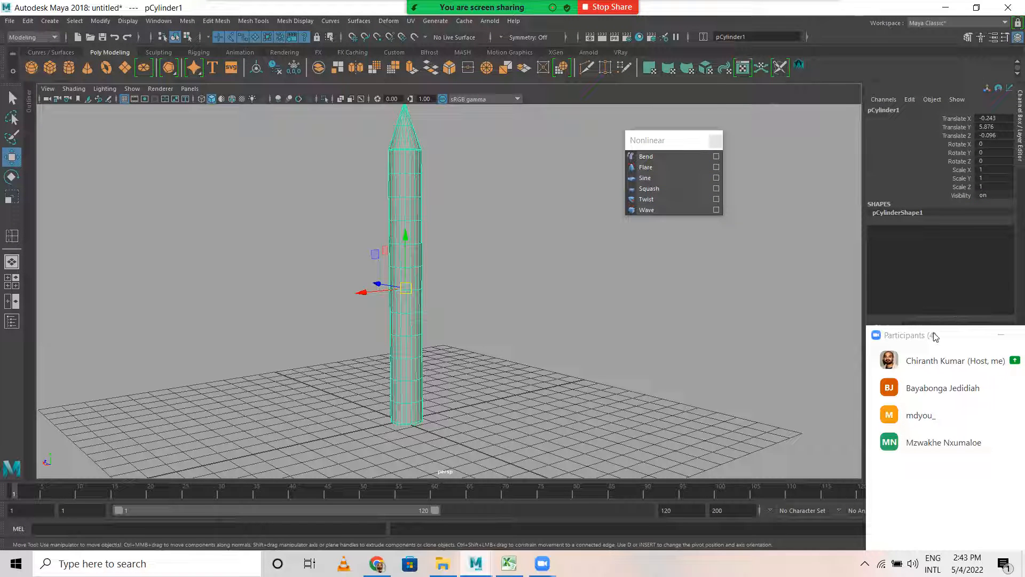
drag(929, 335, 822, 329)
alt+right_drag(366, 258, 430, 247)
alt+drag(431, 247, 434, 258)
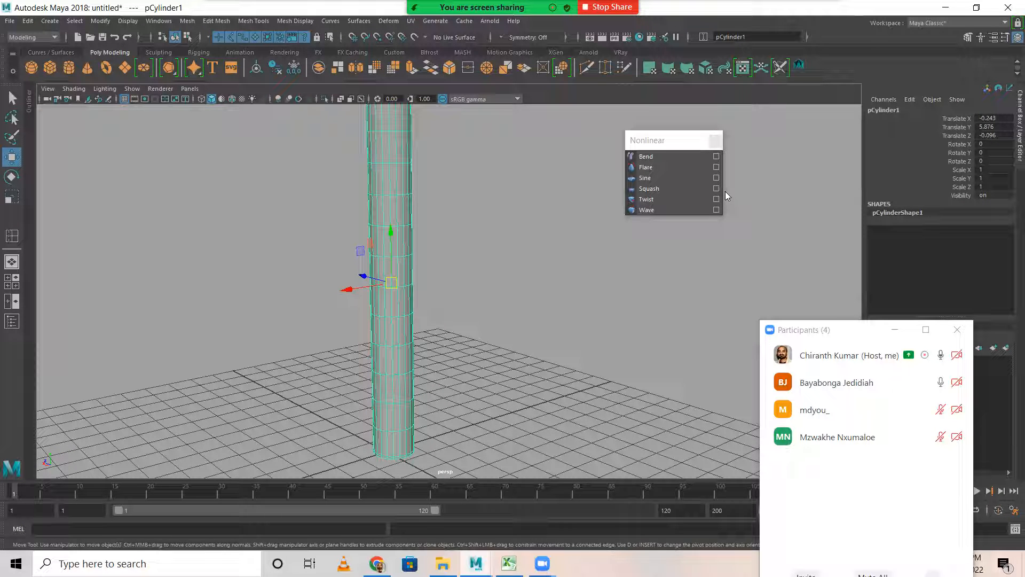
click(647, 158)
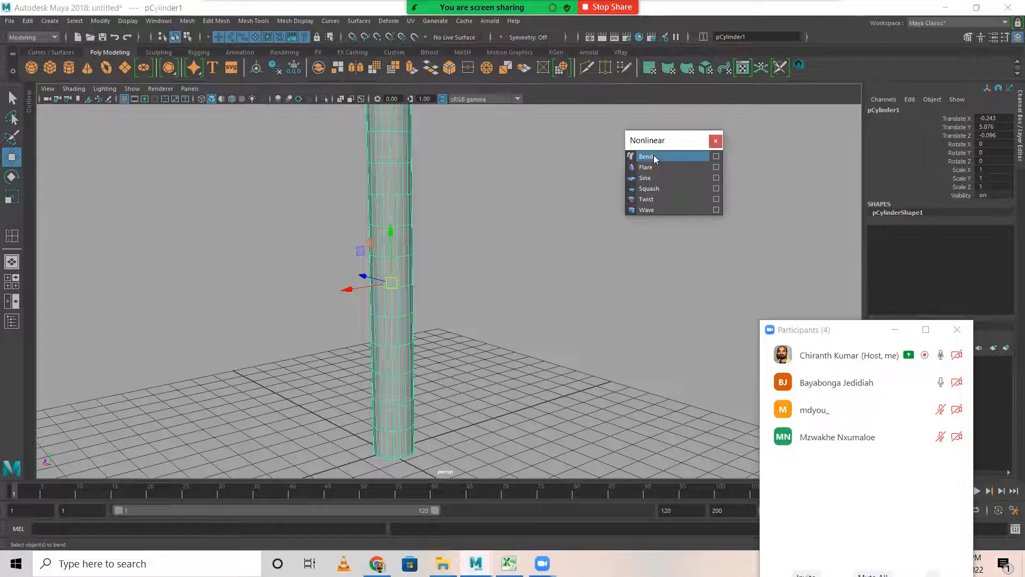
Step: Examine the bend handle inside the cylinder in wireframe and shaded display
scroll(439, 281, down, 5)
alt+drag(405, 258, 479, 343)
scroll(458, 311, up, 6)
alt+drag(457, 311, 386, 313)
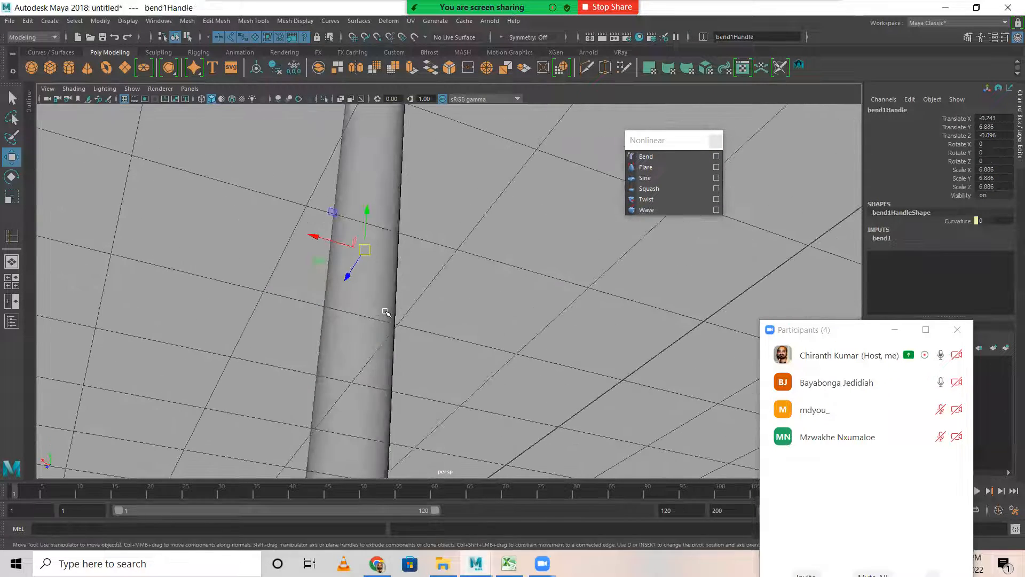
key(4)
scroll(483, 171, down, 5)
alt+drag(484, 329, 542, 352)
key(5)
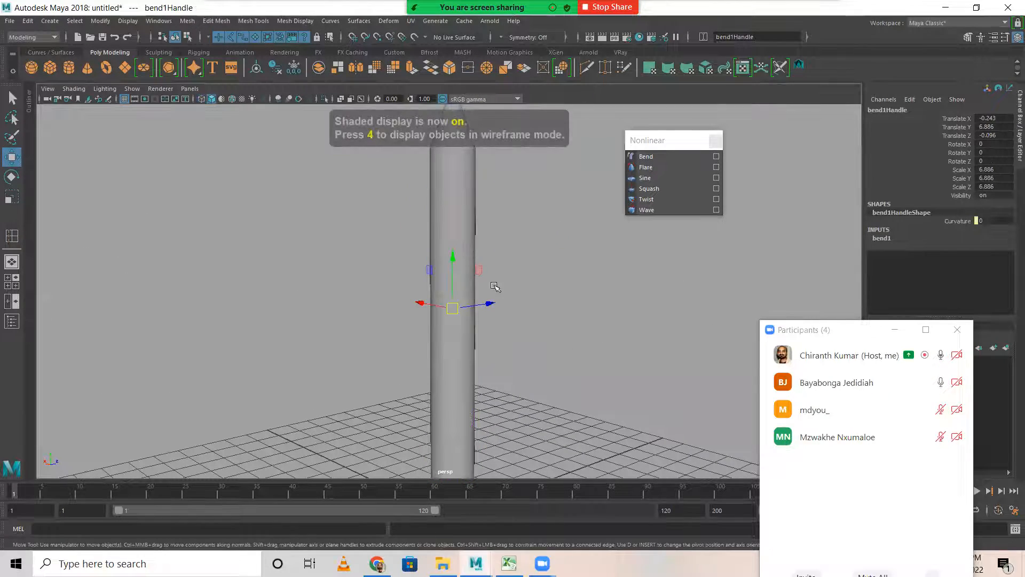
mouse_move(563, 319)
alt+mouse_down()
mouse_move(476, 304)
mouse_move(405, 328)
mouse_move(514, 323)
alt+mouse_up()
Step: Try out a change to the bend deformer's Curvature on the cylinder and undo it
click(885, 238)
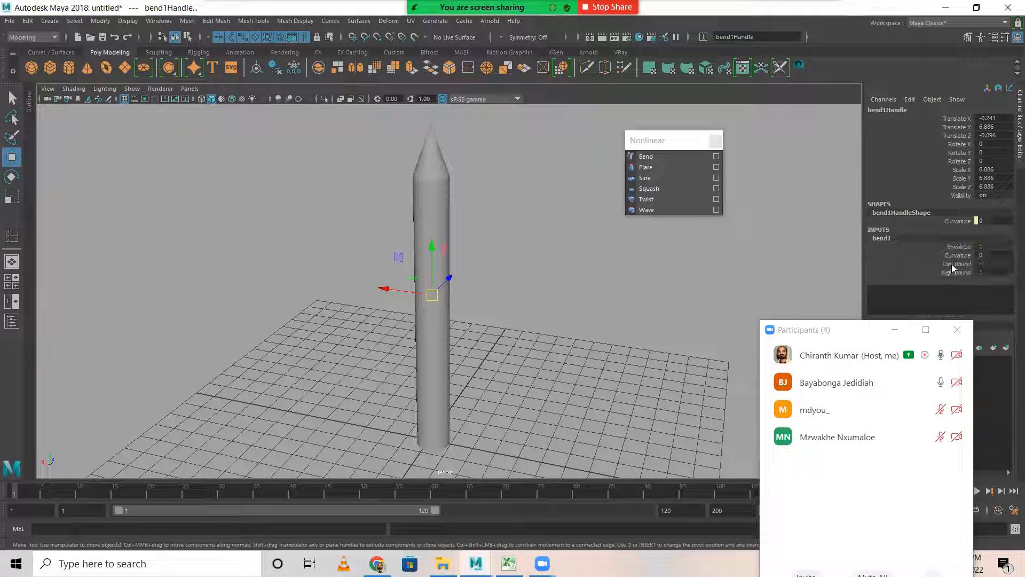
click(957, 255)
middle_drag(522, 356, 467, 368)
key(ctrl+z)
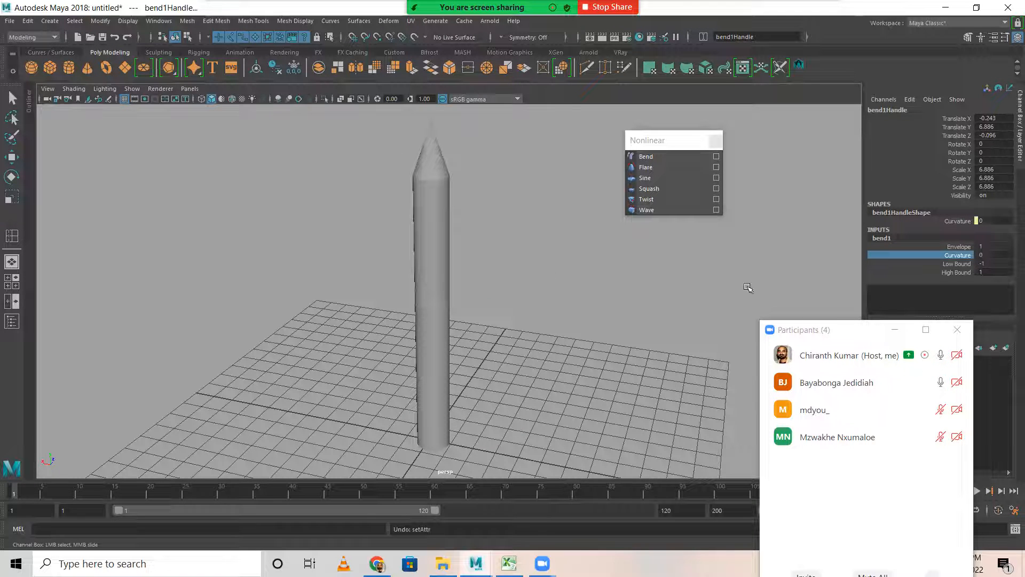
Step: Set the bend deformer's High Bound to 0, try out a Curvature of -180 on the cylinder and undo the curvature change
alt+right_drag(706, 271, 761, 281)
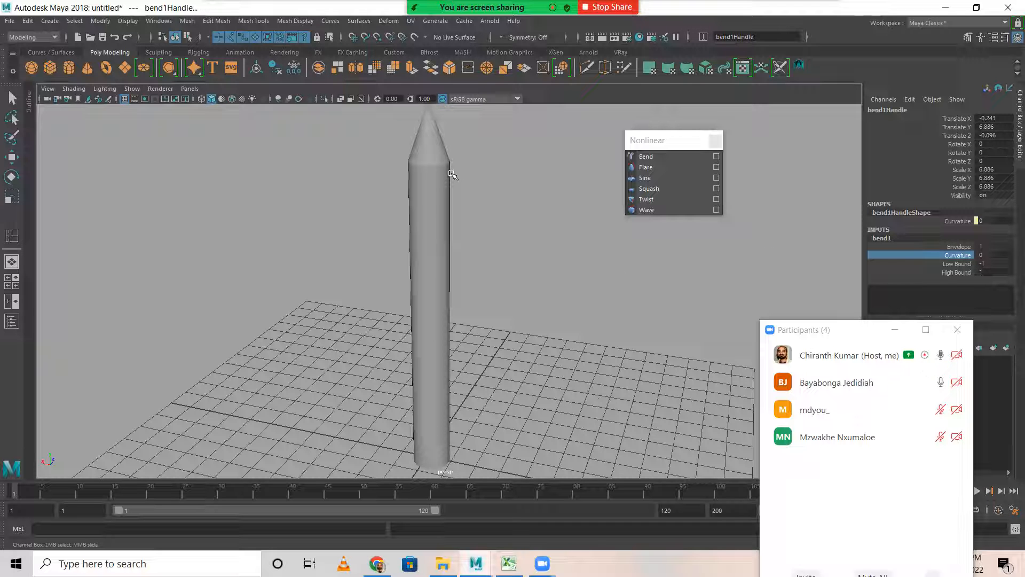
click(996, 273)
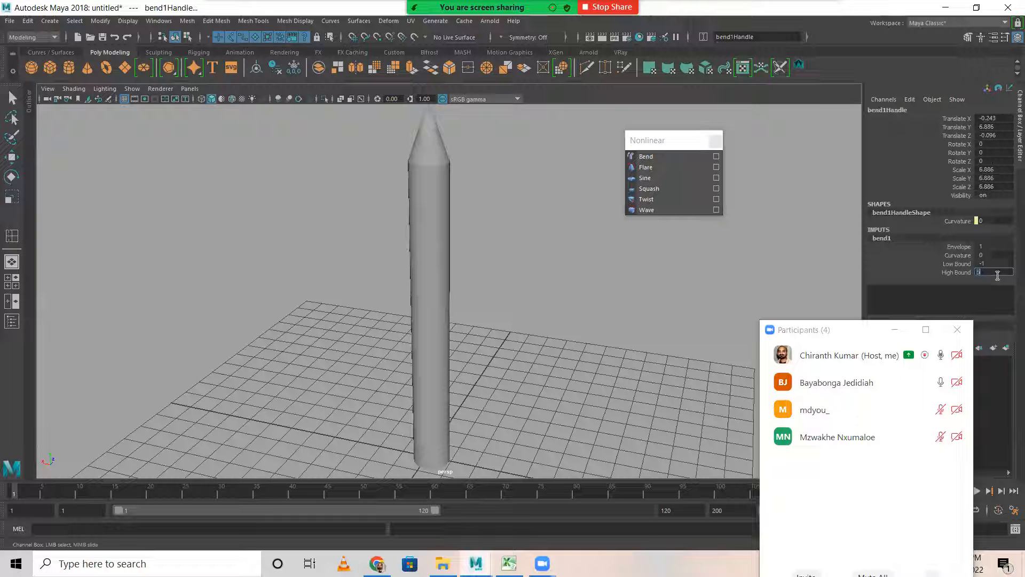
click(961, 255)
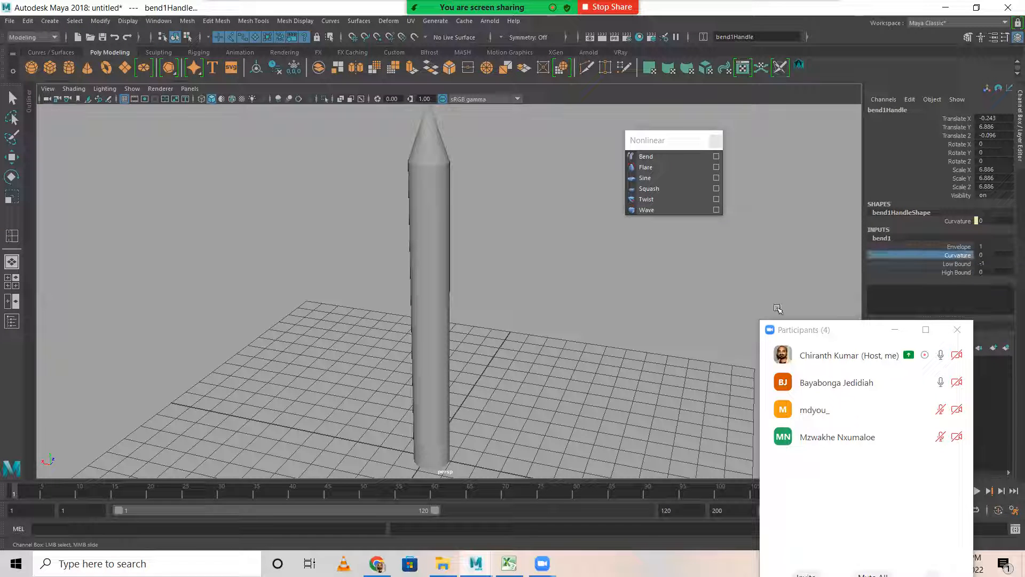
middle_drag(512, 342, 249, 337)
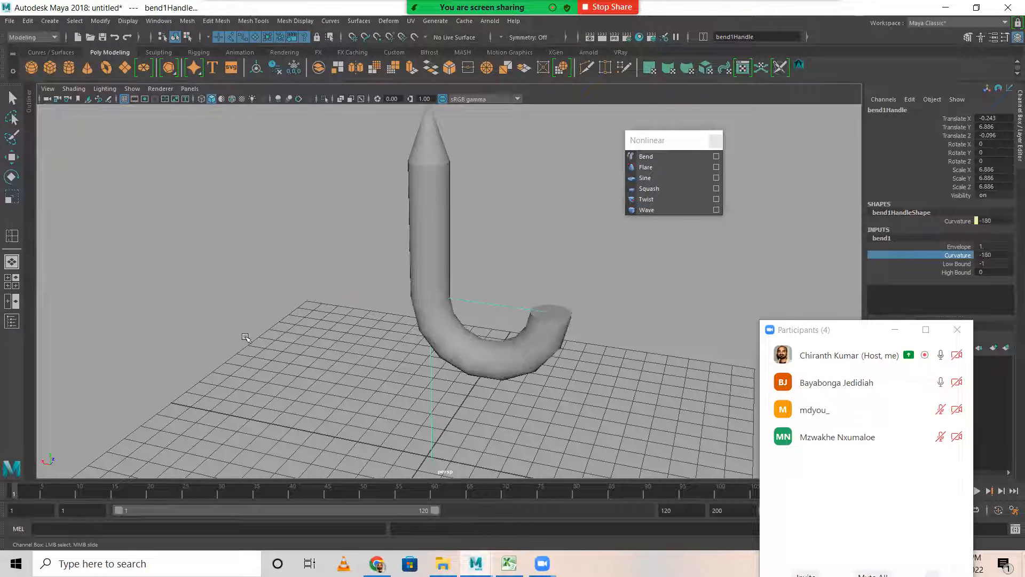
key(ctrl+z)
Step: Set the bend deformer's High Bound to 1 and Low Bound to 0, then try out a Curvature of 180 and undo it
click(997, 273)
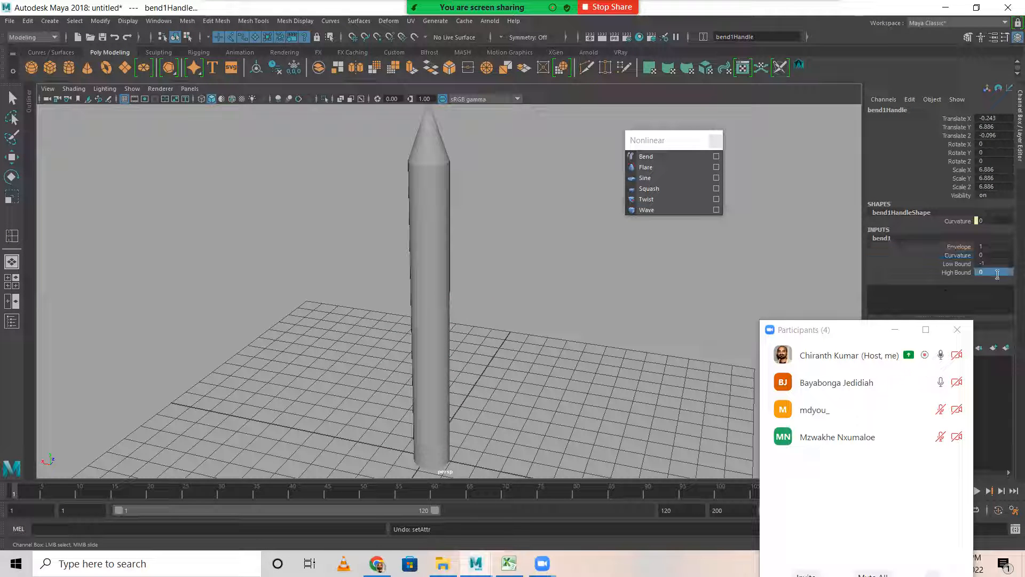
click(1006, 262)
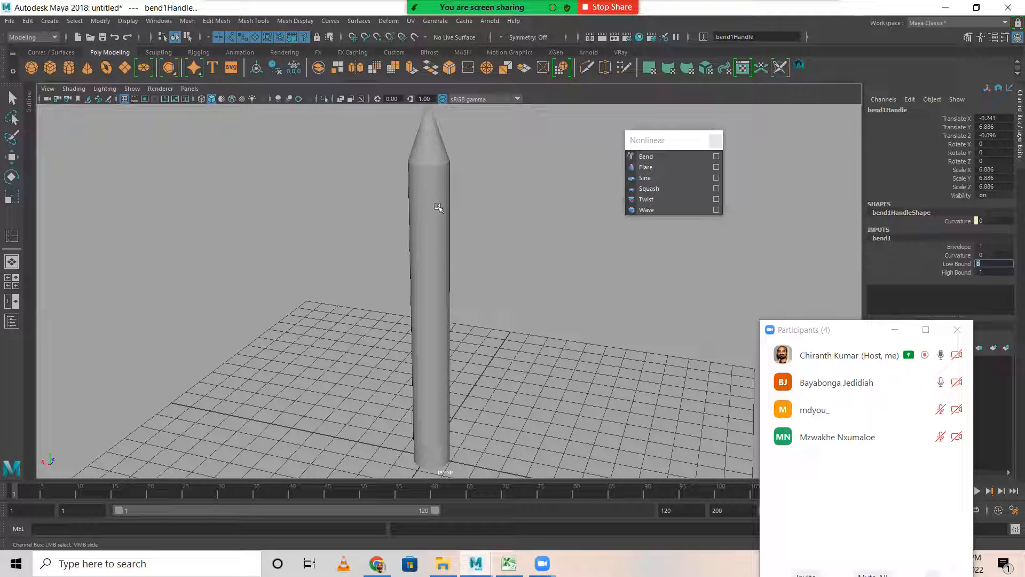
click(958, 254)
middle_drag(602, 300, 696, 323)
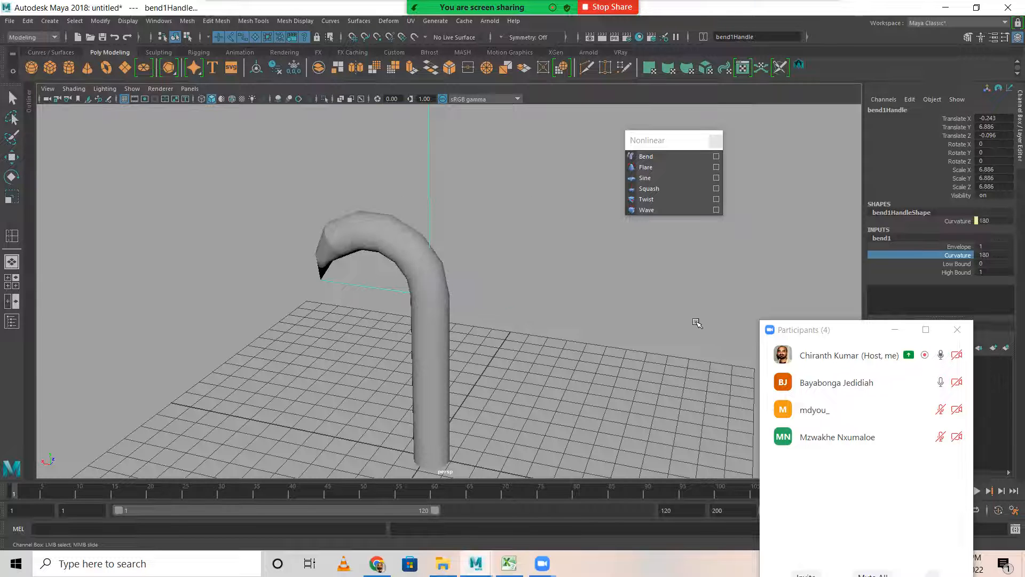
key(ctrl+z)
key(shift+z)
key(ctrl+z)
Step: Set the bend deformer's Low Bound to -1 and its High Bound to 0
click(999, 264)
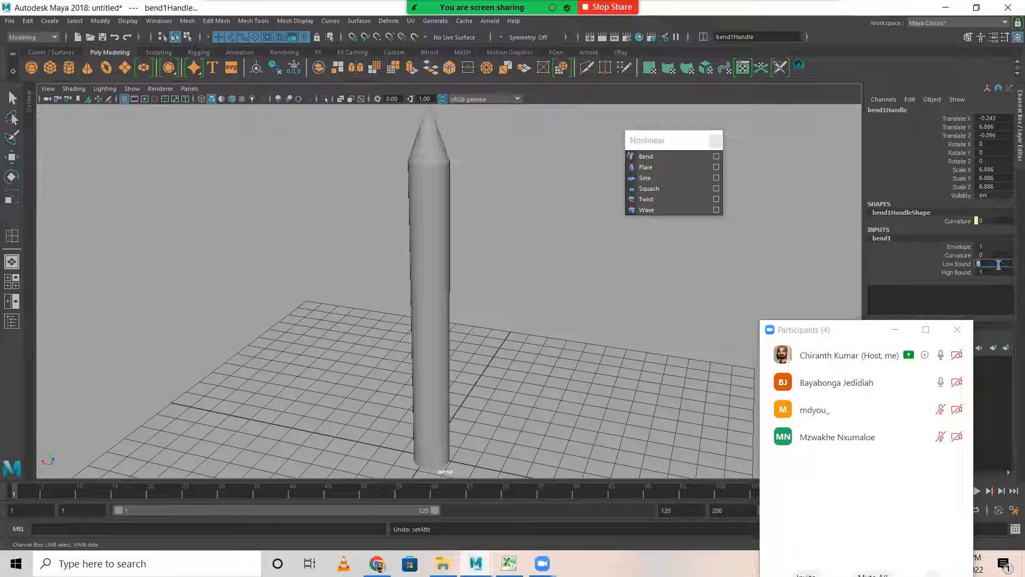
text(-1)
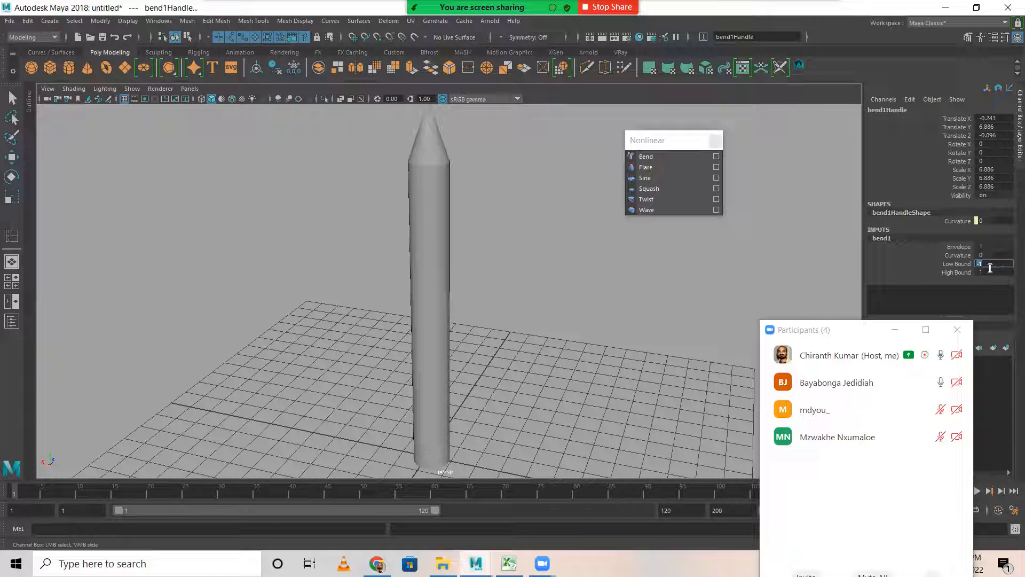
click(996, 272)
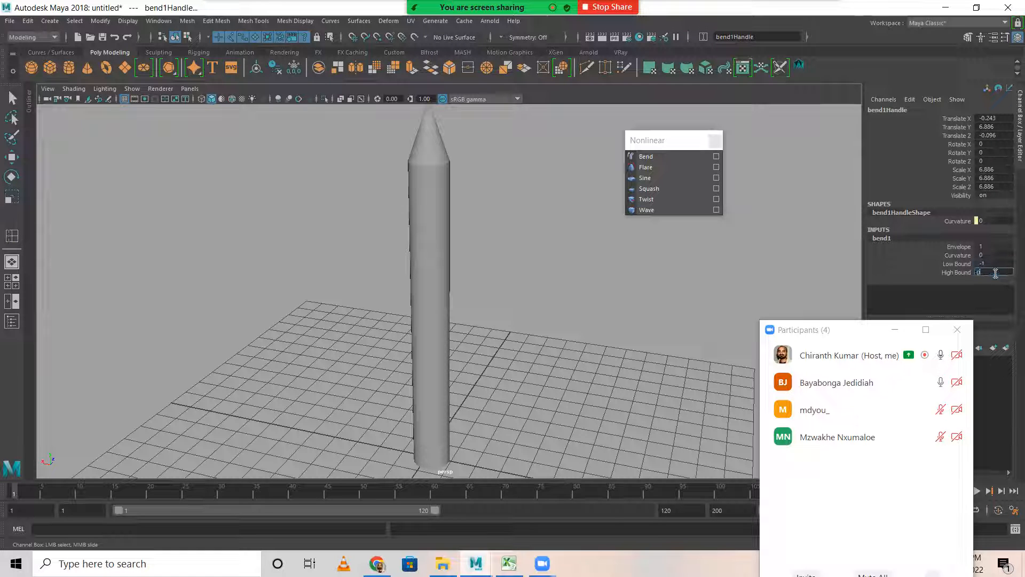
Step: Create a polygon sphere of radius about 0.77 beside the cylinder's base and raise it to about 0.72 on Y
scroll(289, 452, down, 4)
alt+middle_drag(489, 378, 456, 351)
click(31, 68)
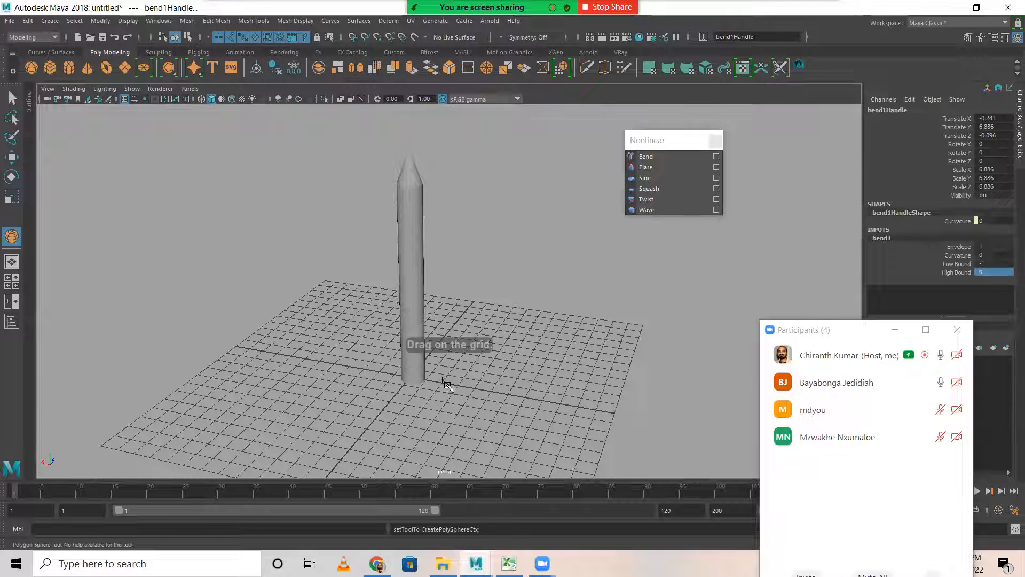
drag(459, 389, 404, 383)
scroll(326, 460, up, 4)
alt+middle_drag(372, 433, 394, 257)
alt+drag(388, 396, 430, 288)
alt+drag(425, 382, 418, 396)
drag(434, 281, 435, 287)
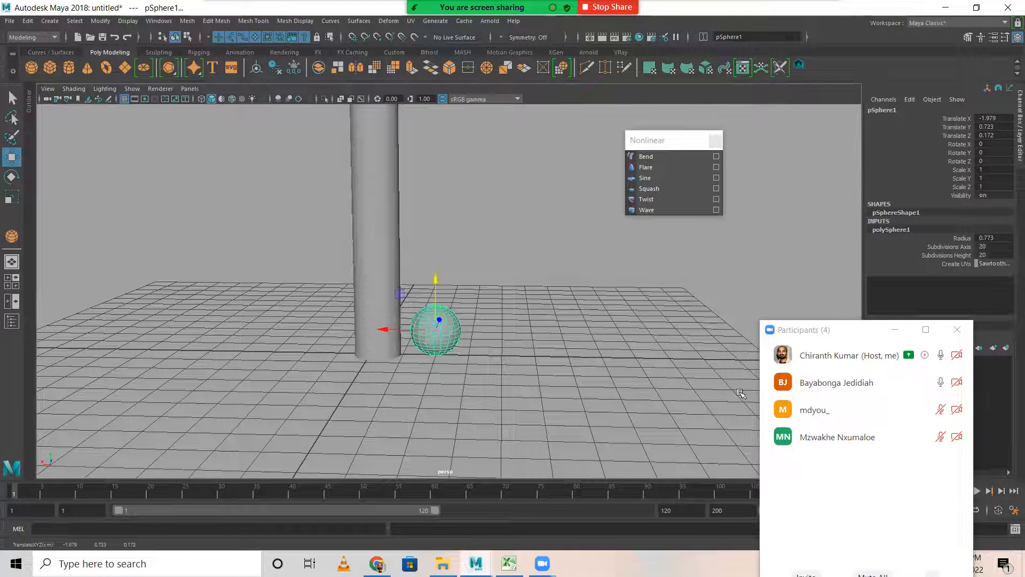
Step: Move the meeting participants window clear of the layer controls and select the cylinder in wireframe display
mouse_move(804, 356)
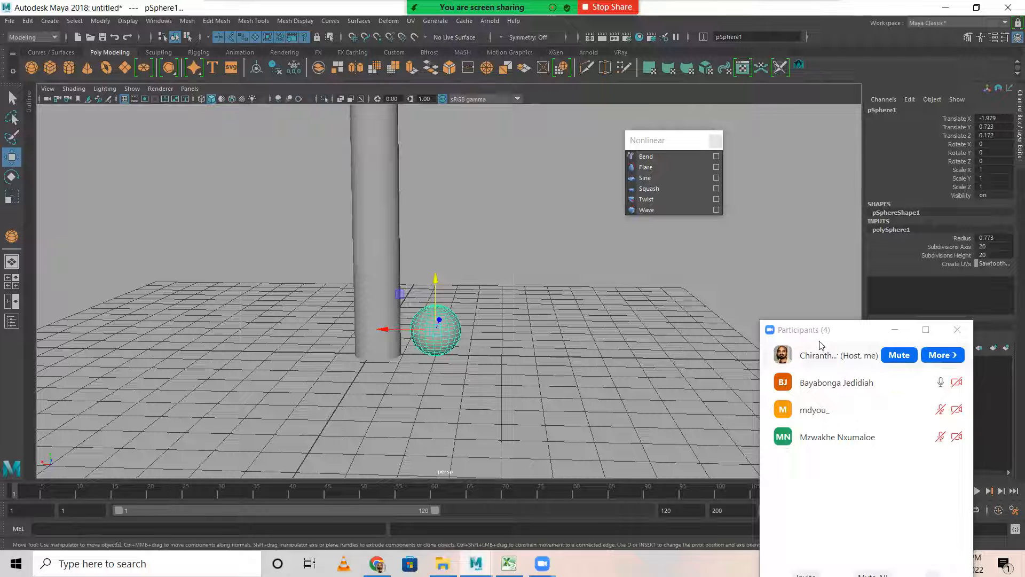
drag(830, 340, 904, 391)
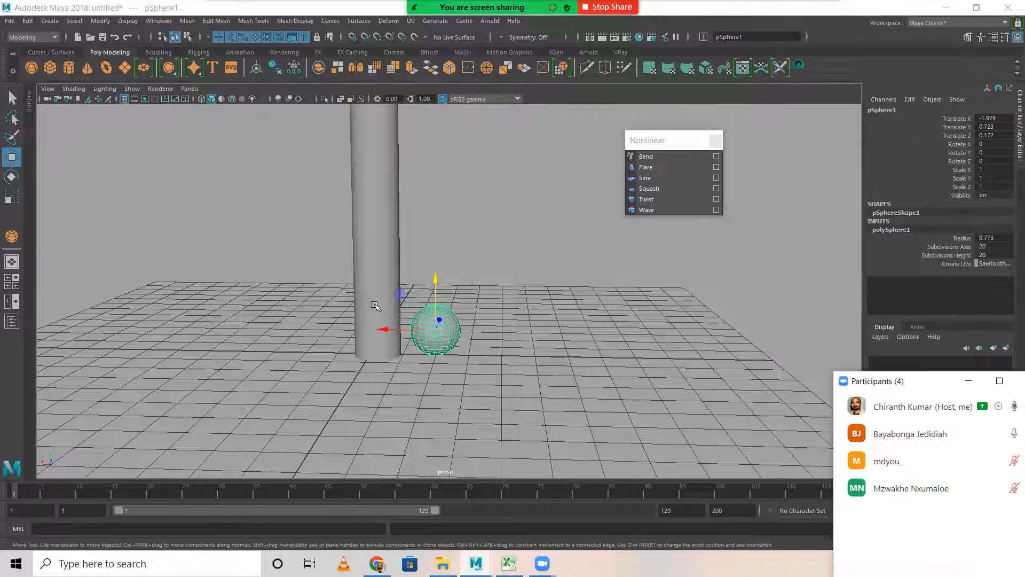
drag(344, 215, 420, 226)
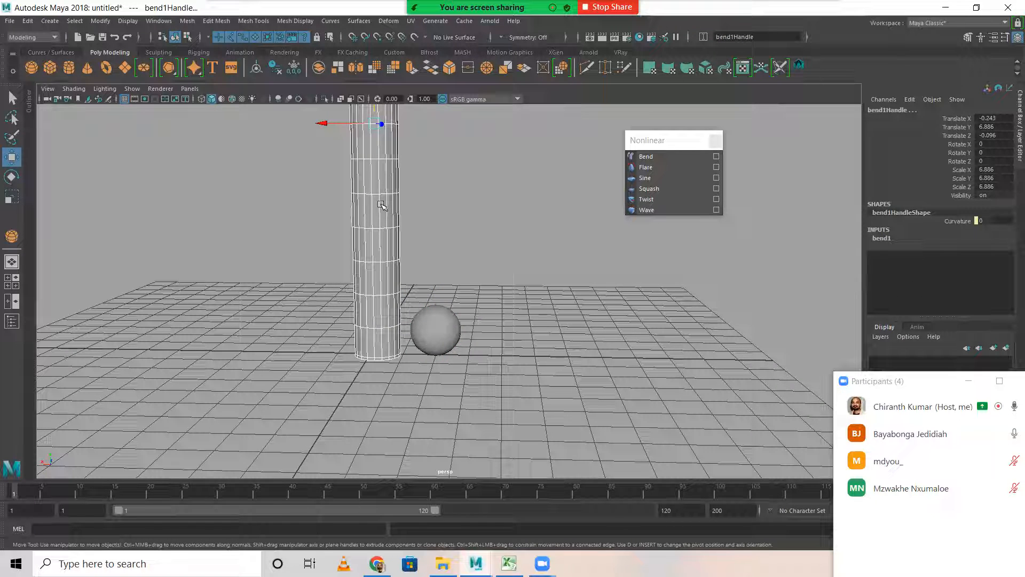
click(377, 206)
key(4)
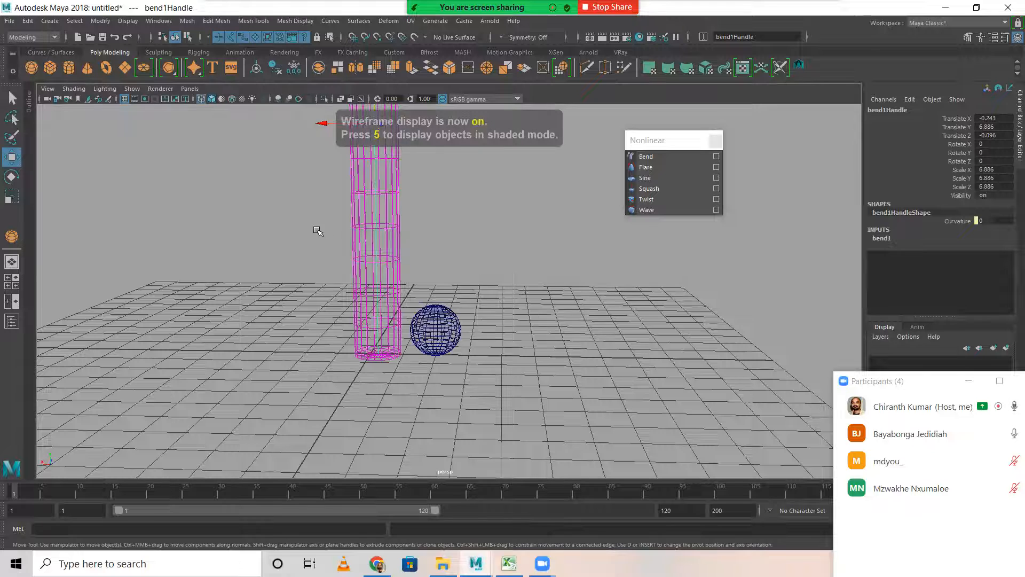
click(458, 199)
click(391, 200)
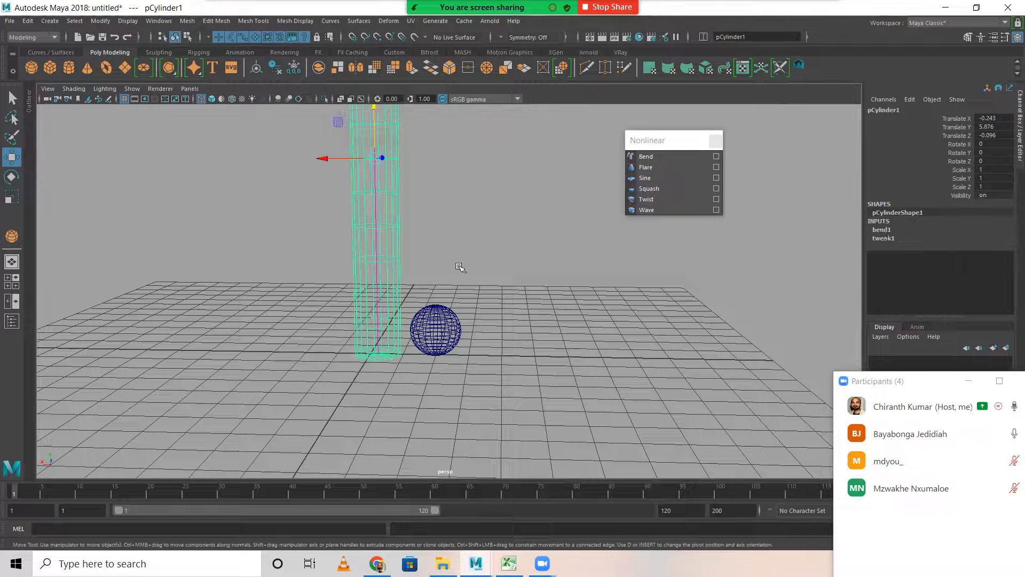
Step: Try moving the cylinder along X, undo the move and reselect the cylinder
click(389, 216)
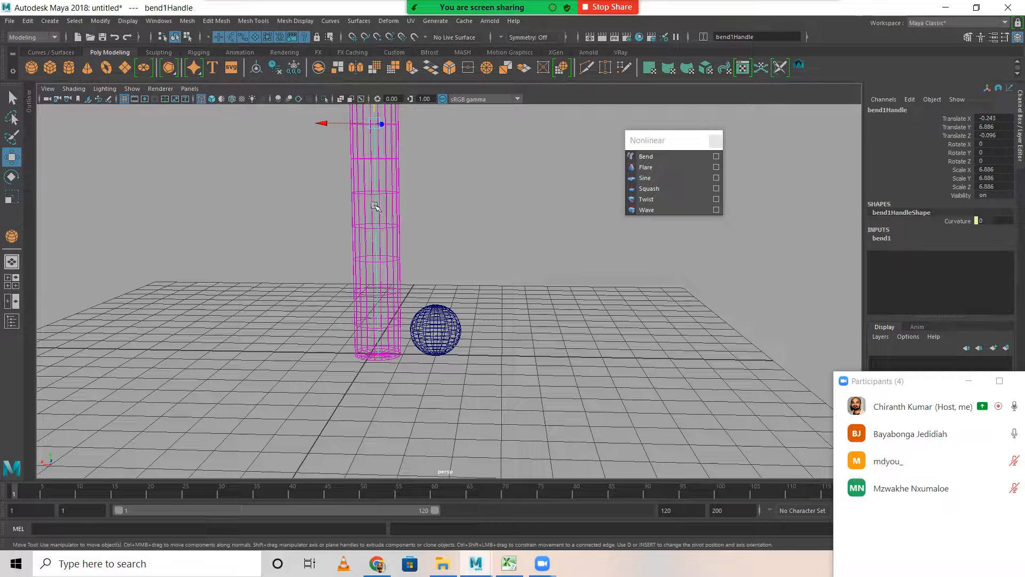
click(400, 218)
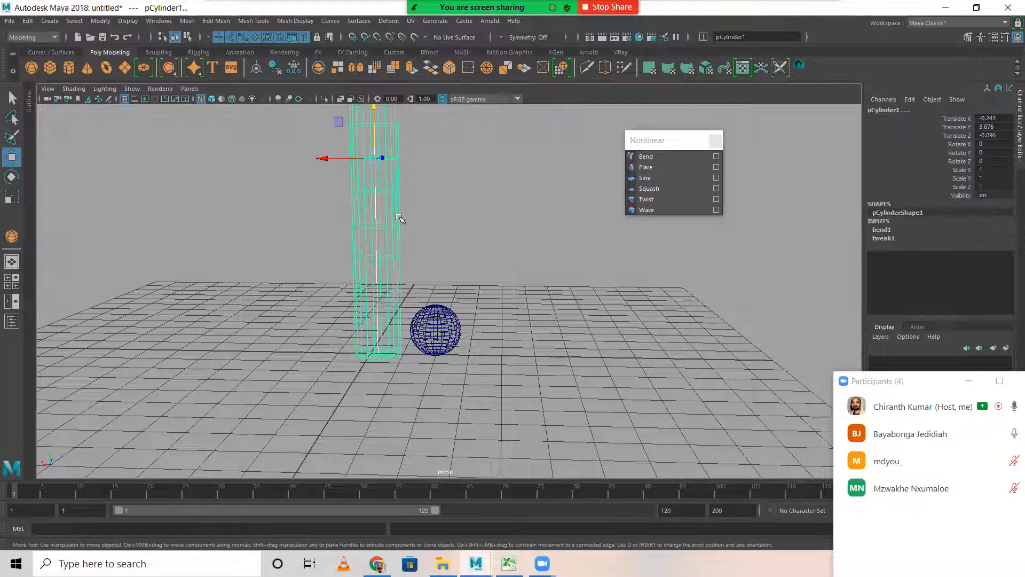
click(400, 217)
click(464, 211)
click(383, 186)
drag(331, 163, 304, 212)
key(ctrl+z)
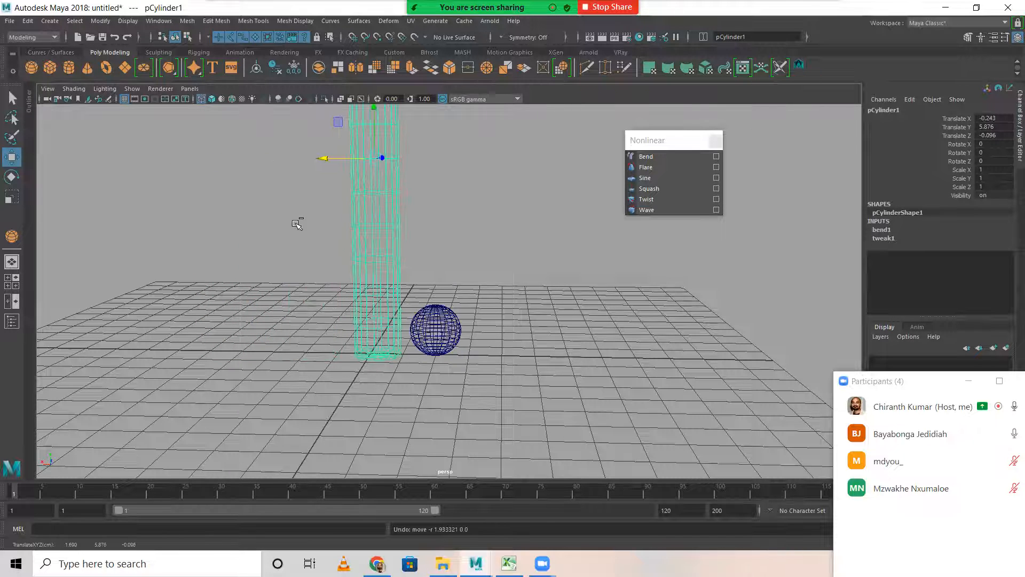
click(476, 192)
click(397, 199)
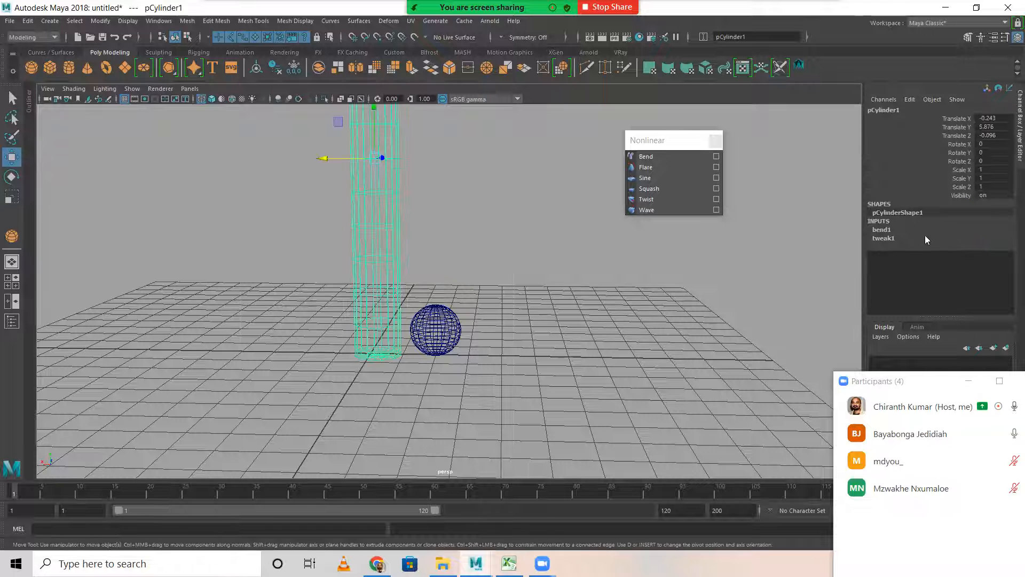
Step: Select the Curvature channel of the cylinder's bend1 input, try out a change to it and undo it
click(878, 229)
click(957, 246)
middle_drag(634, 278, 683, 303)
key(ctrl+z)
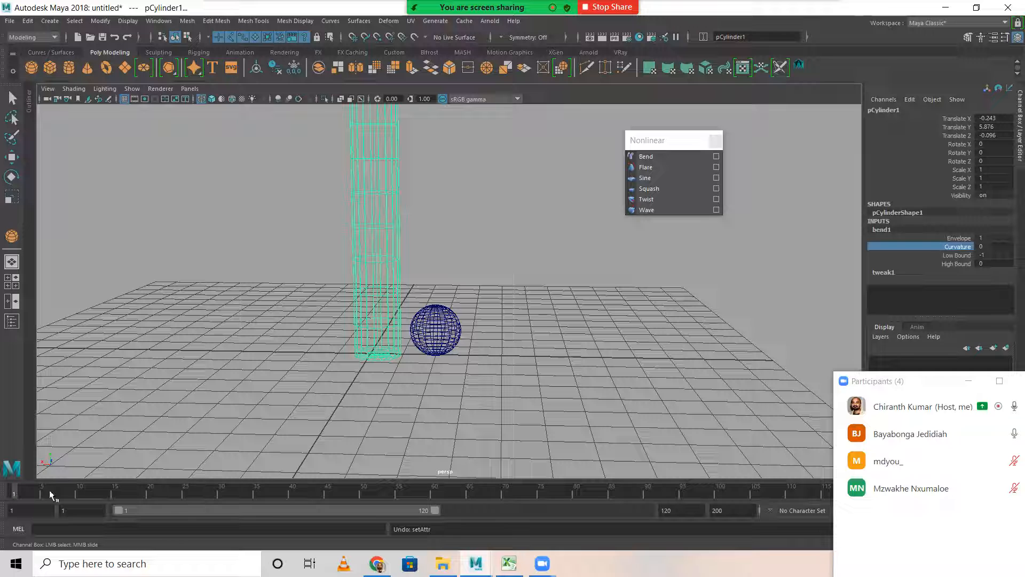
Step: Set a key on bend1's Curvature at 0 on frame 15
click(115, 494)
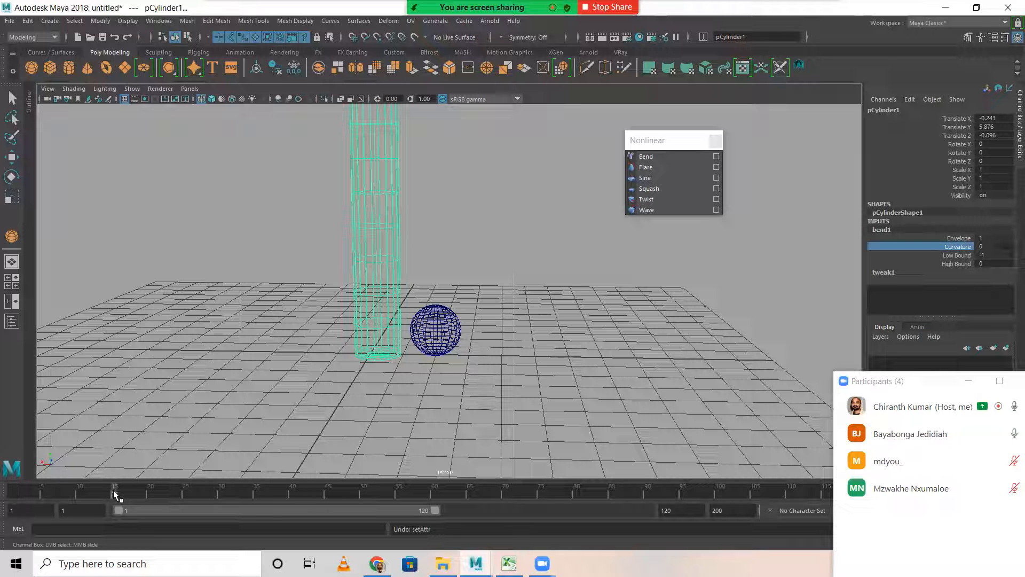
right_click(957, 247)
click(931, 270)
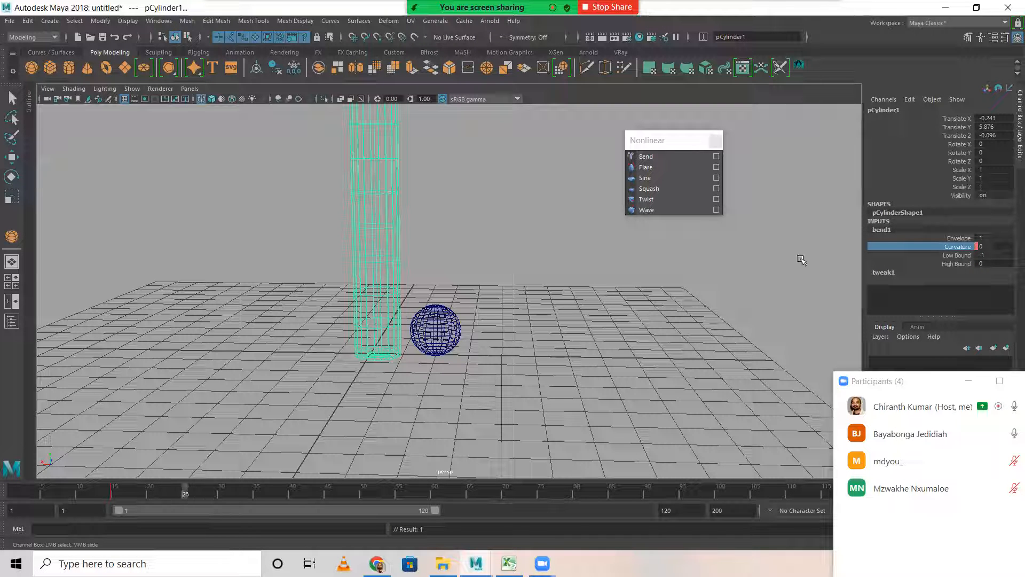
Step: Raise bend1's Curvature to about 115.7 on frame 25 and key it
middle_drag(520, 309, 538, 330)
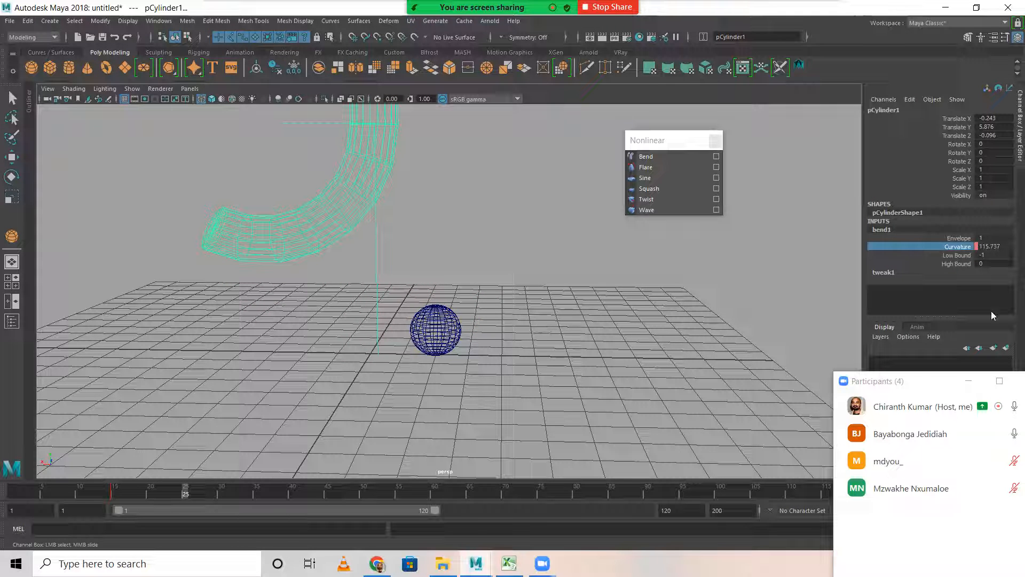
right_click(958, 253)
click(934, 269)
Step: Increase bend1's Curvature to about 140.9 on frame 32 and key it
middle_drag(632, 259, 642, 261)
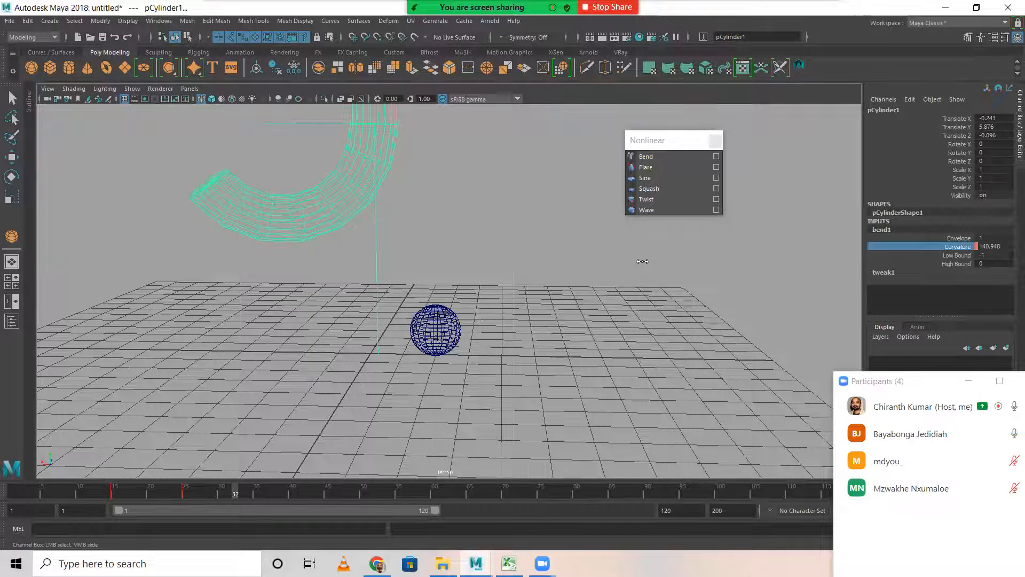
right_click(955, 245)
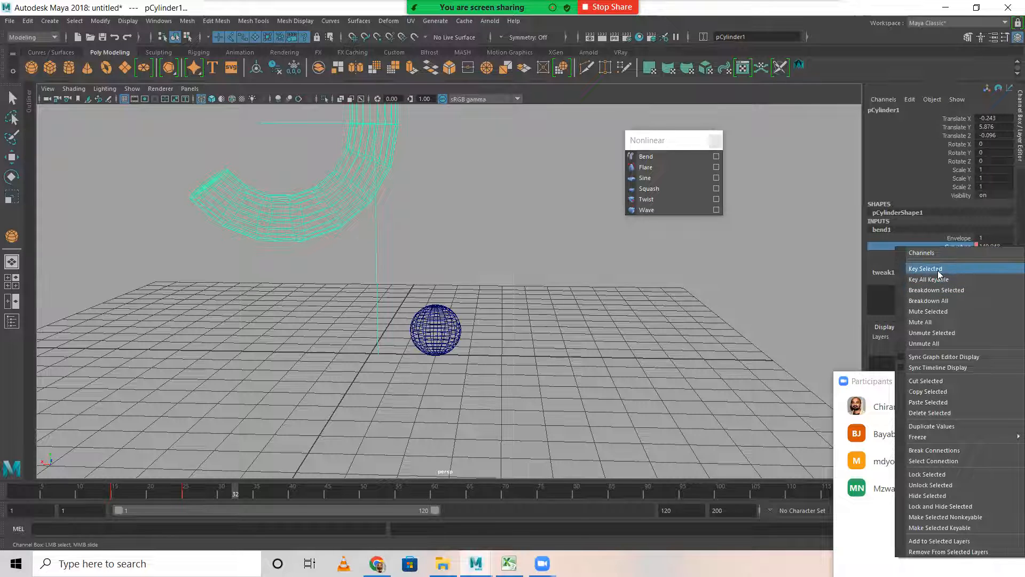
click(937, 269)
Step: Swing the cylinder into the sphere on frame 36 with a Curvature of about -20.6 and key it
click(262, 495)
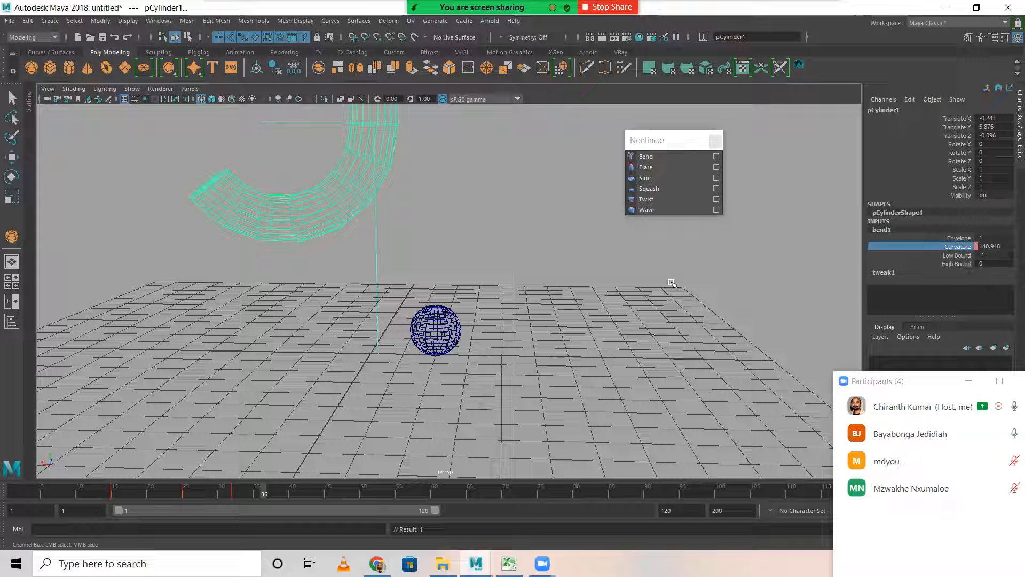
middle_drag(528, 303, 453, 312)
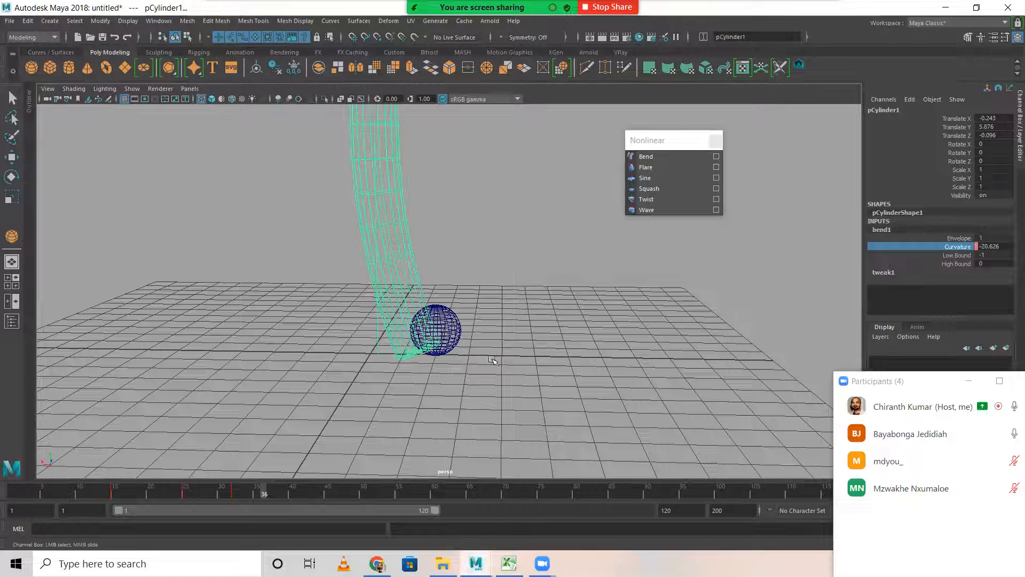
right_click(958, 246)
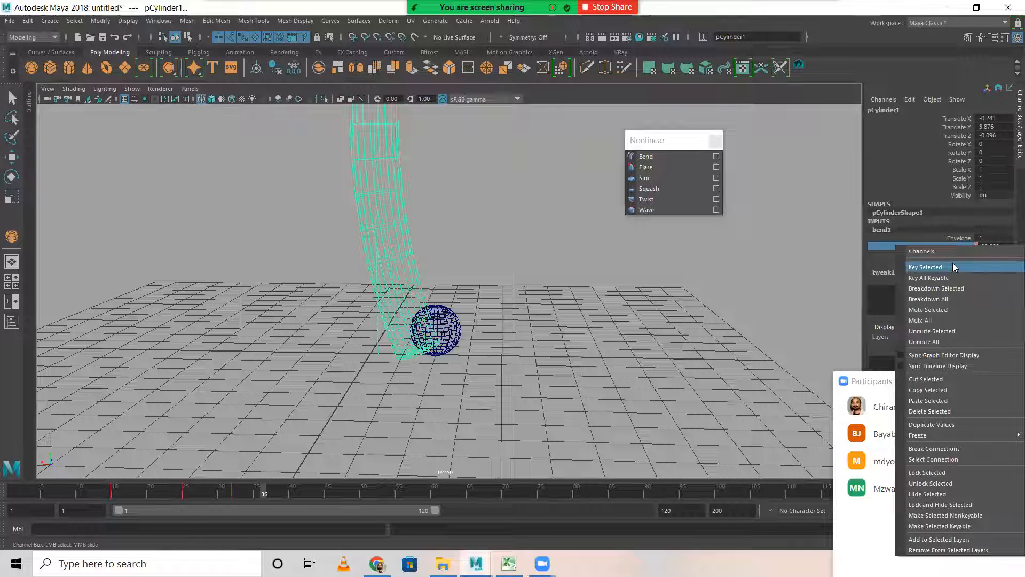
click(954, 266)
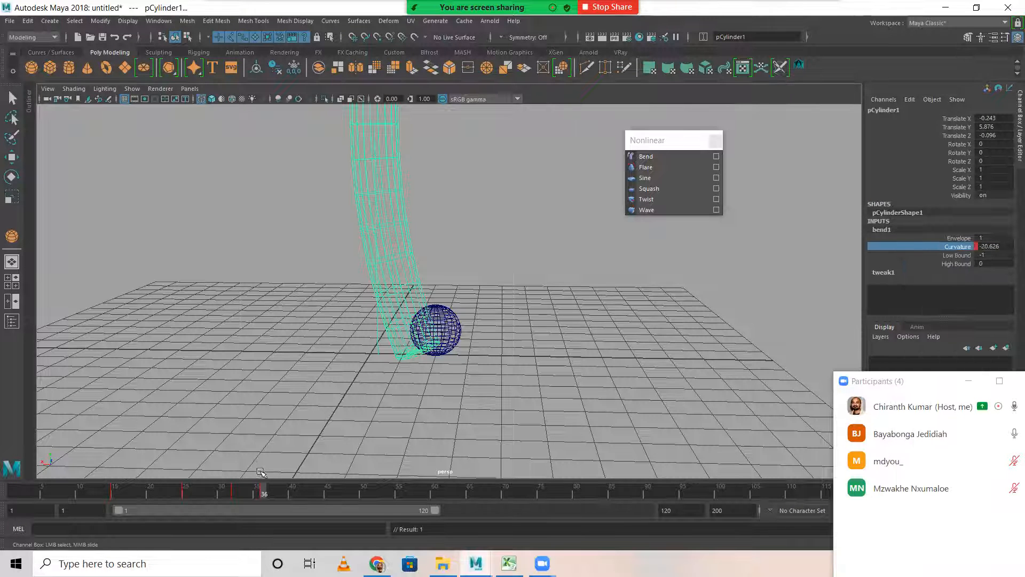
Step: Select the sphere and key its transforms at its current position on frame 35, just before the cylinder hits it
click(257, 492)
click(262, 491)
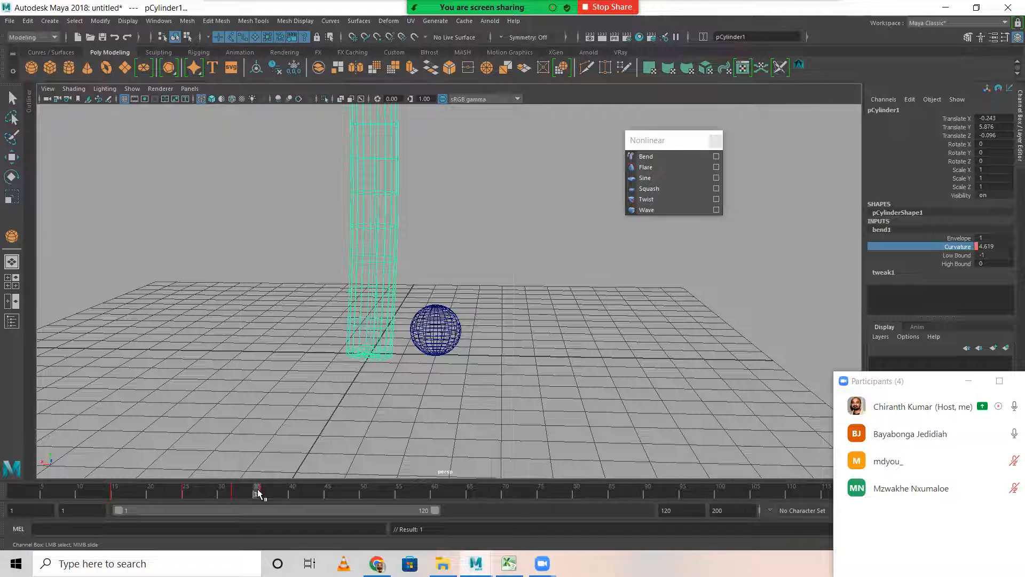
click(256, 492)
click(446, 319)
key(w)
key(s)
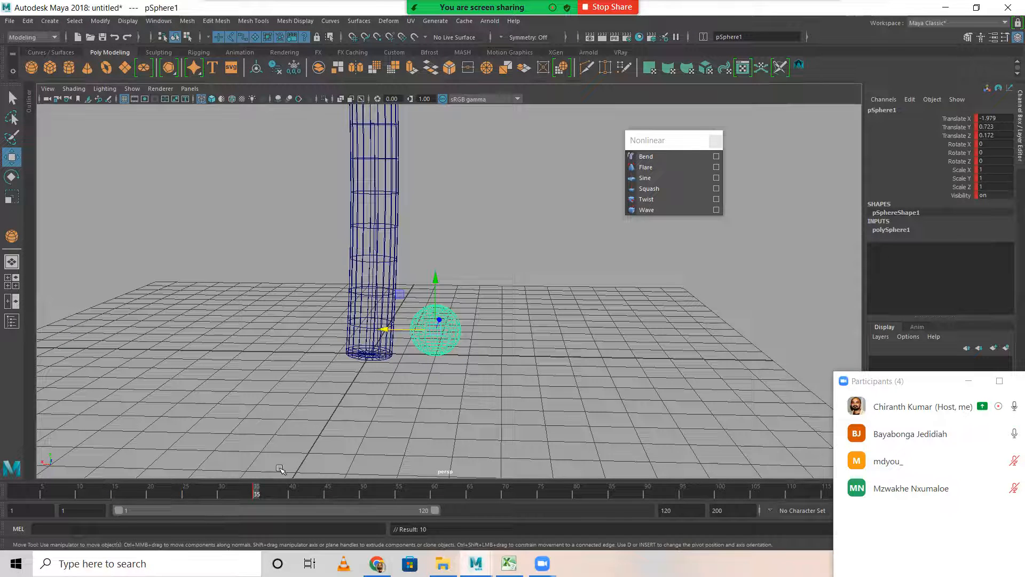
Step: On frame 36, move the sphere off the cylinder's tip to about X -2.653, Y 1.177 and key it
click(258, 496)
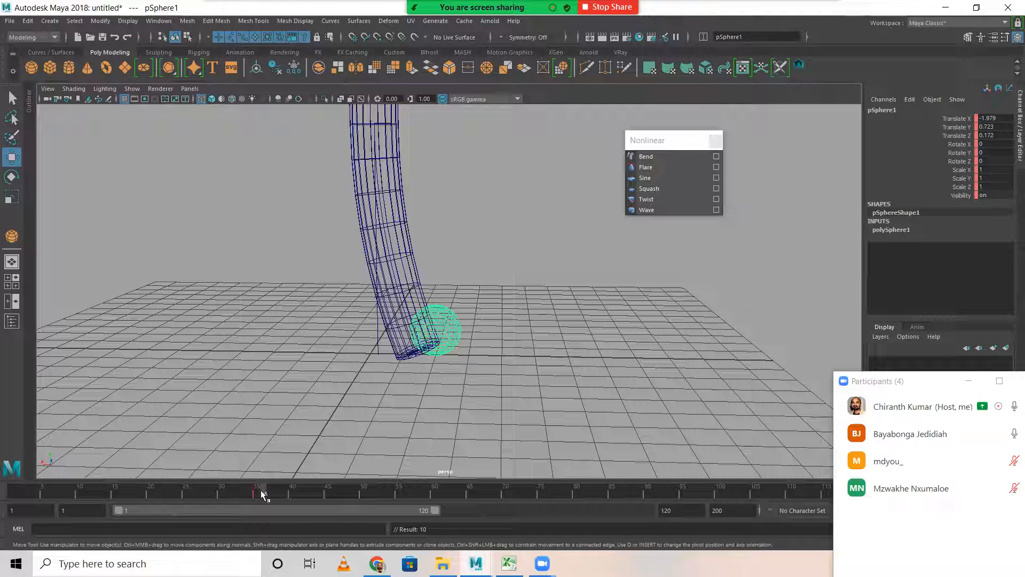
click(456, 329)
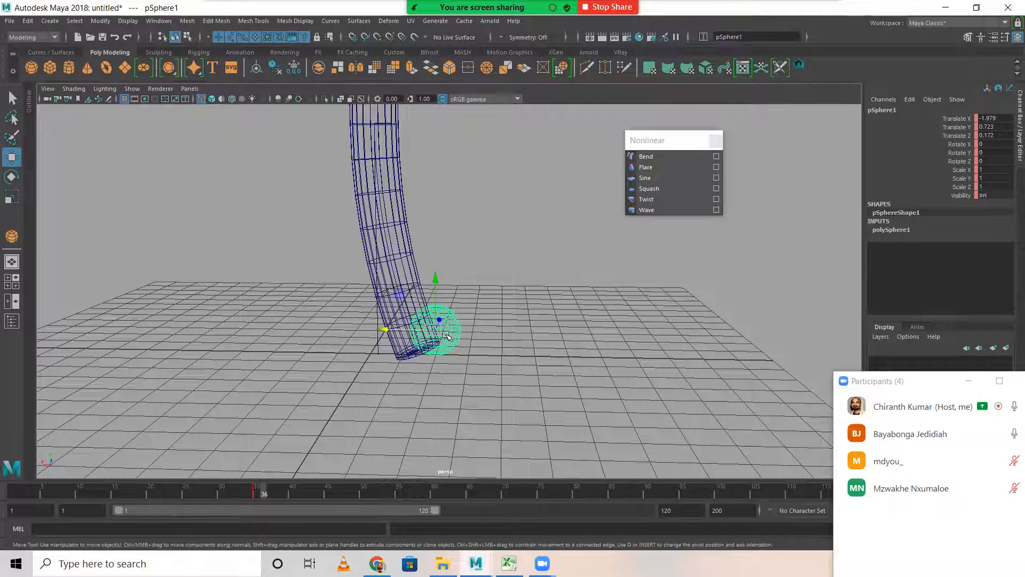
drag(388, 329, 407, 330)
drag(455, 281, 455, 267)
drag(396, 319, 400, 318)
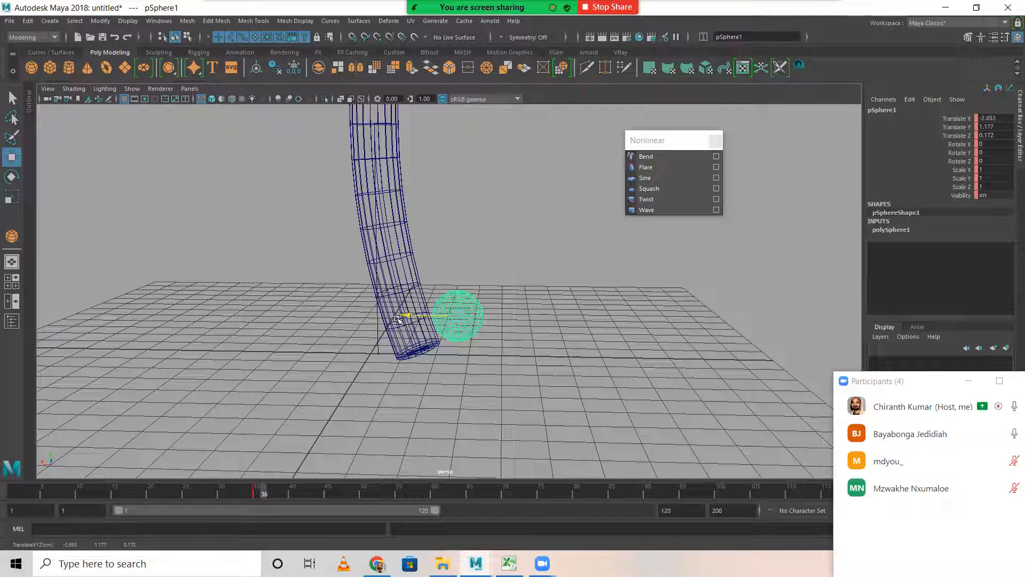
key(s)
Step: On frame 43, launch the sphere up and away to about X -12.689, Y 6.184 and key it
drag(293, 494, 314, 490)
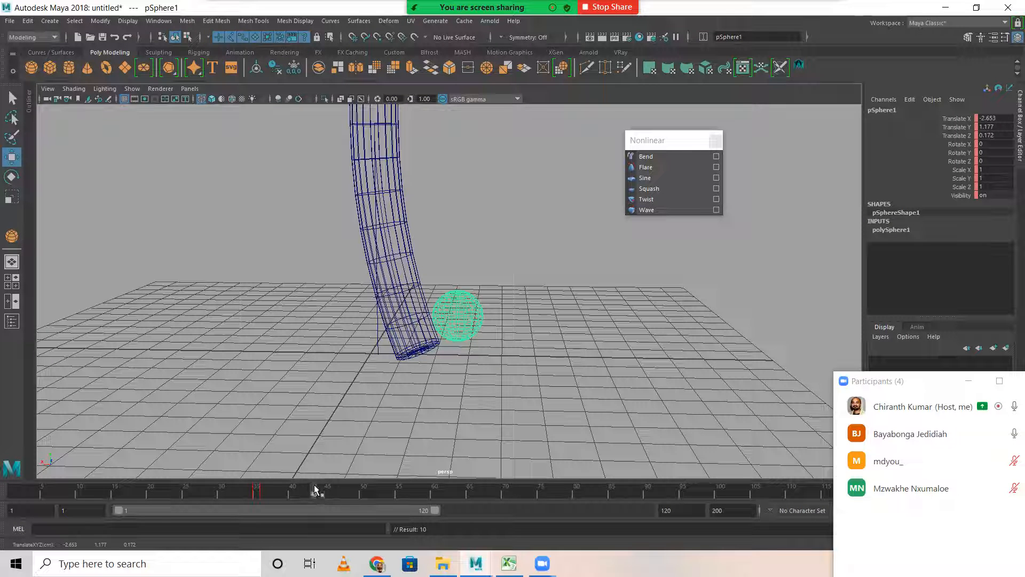
drag(407, 319, 743, 319)
drag(807, 252, 831, 86)
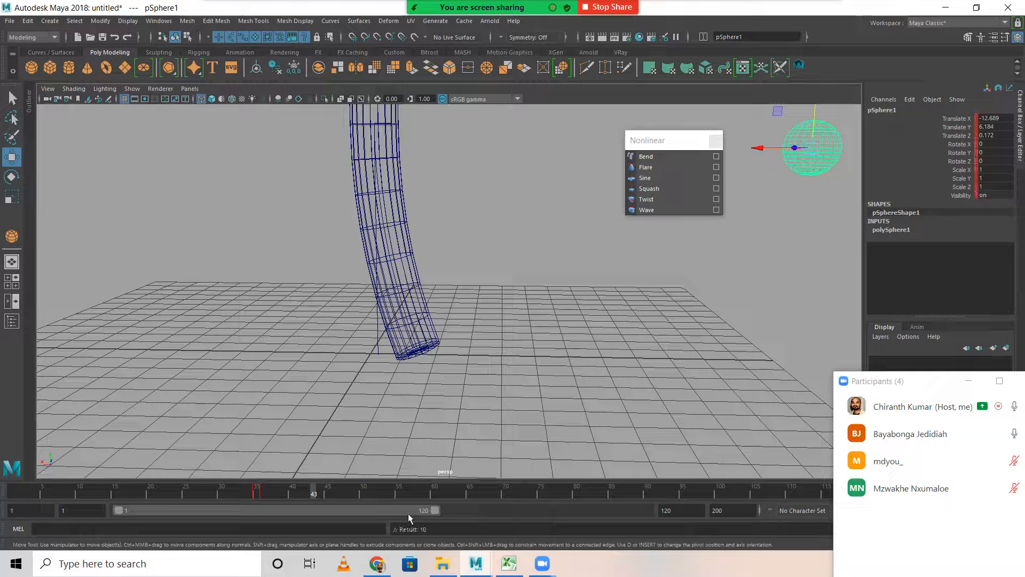
key(s)
Step: On frame 48, land the sphere beyond the grid at about X -23.602, Y 1.826 and key it
click(350, 492)
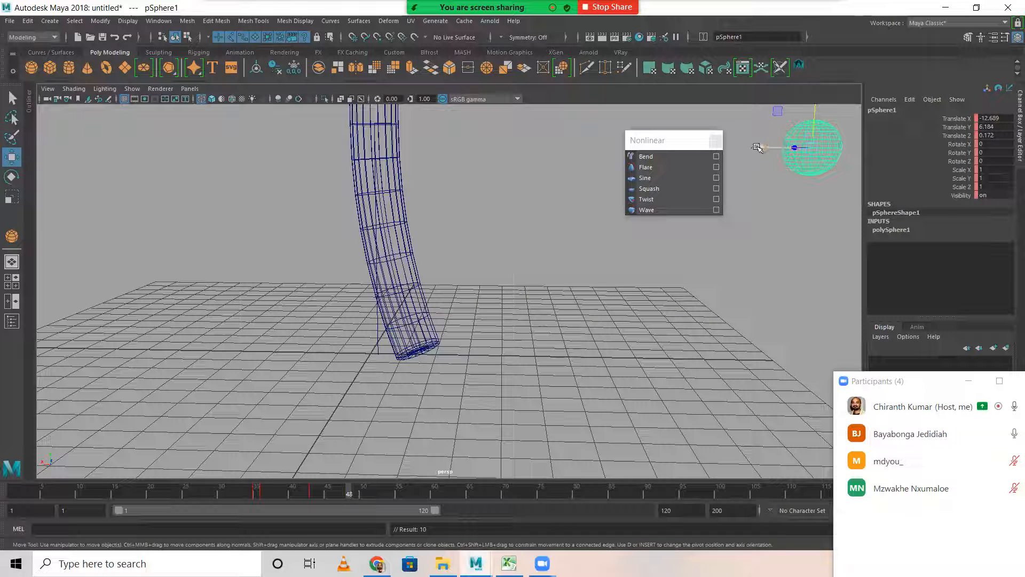
scroll(795, 225, down, 5)
alt+middle_drag(676, 282, 474, 223)
drag(435, 207, 609, 207)
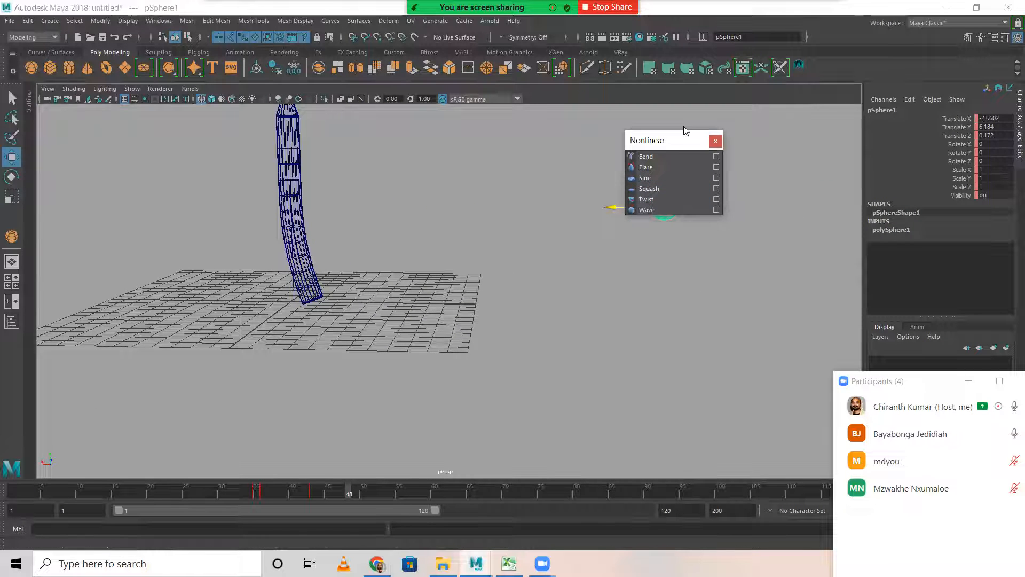
drag(683, 138, 759, 71)
drag(667, 160, 675, 224)
key(s)
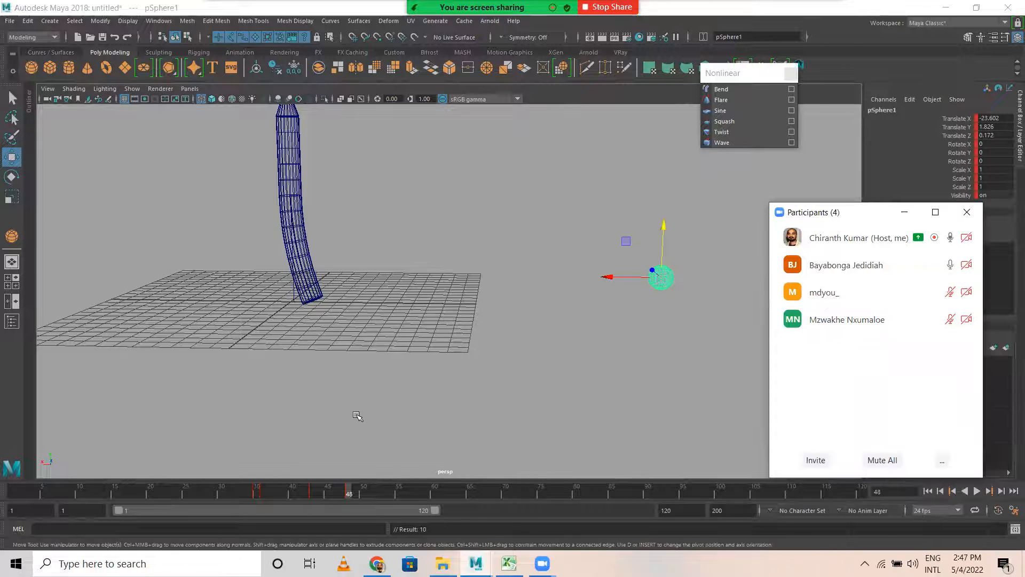
Step: Play back the sphere's flight from the hit to the landing to check its timing
drag(217, 492, 5, 463)
key(alt+v)
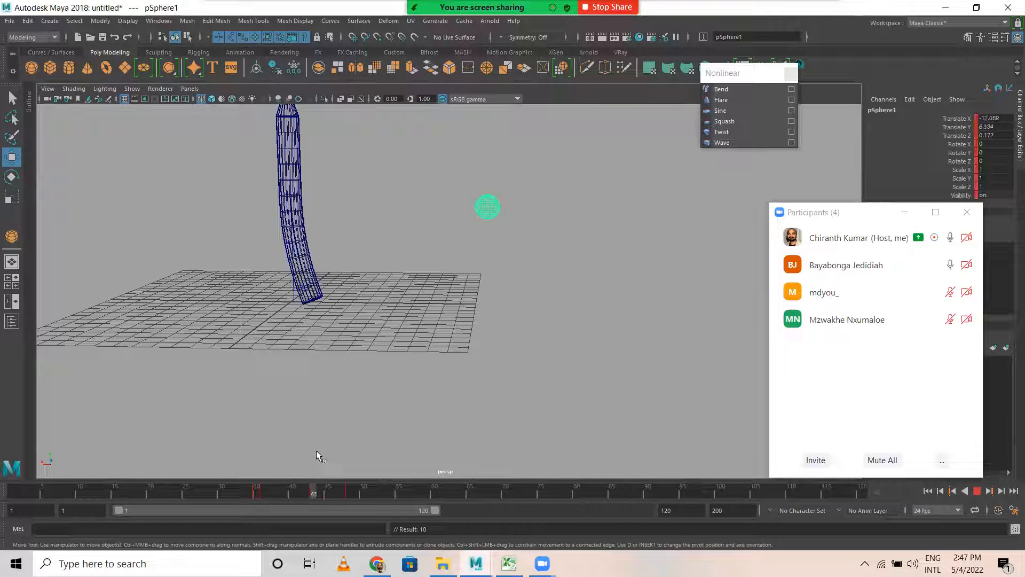
click(342, 493)
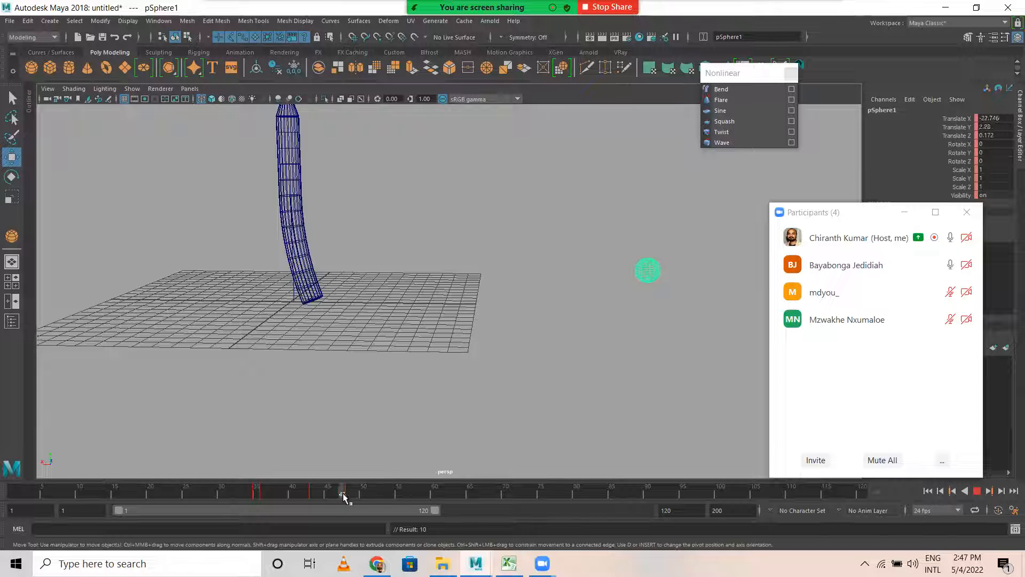
Step: On frame 52, raise the sphere into a small bounce at about X -24.779, Y 3.482 and key it
drag(347, 492, 377, 492)
drag(669, 231, 667, 209)
drag(615, 253, 648, 244)
drag(684, 209, 684, 200)
key(s)
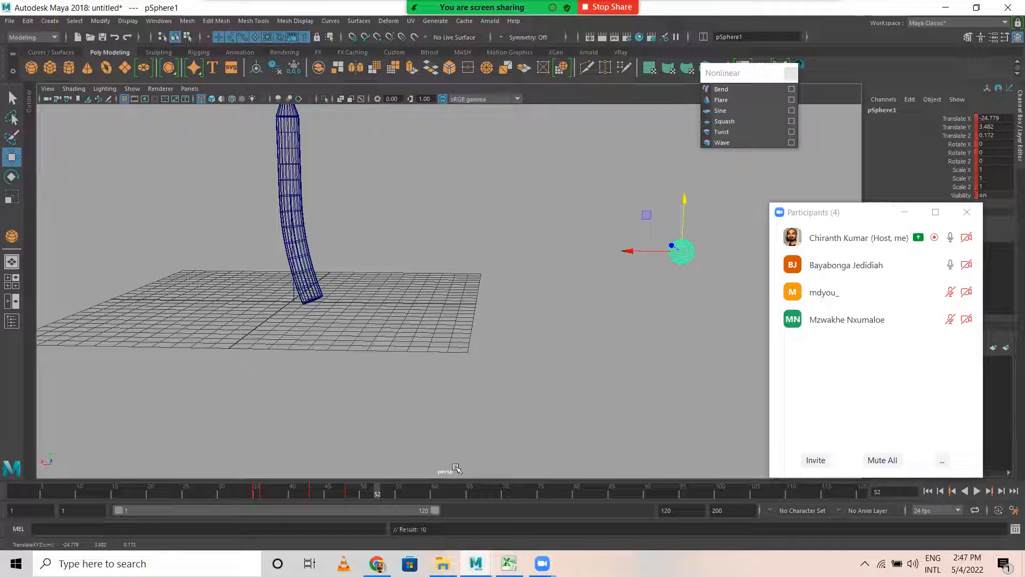
Step: On frame 57, drop the sphere to about X -26.392, Y 1.4, key it and play back the bounce
click(416, 496)
drag(635, 250, 658, 249)
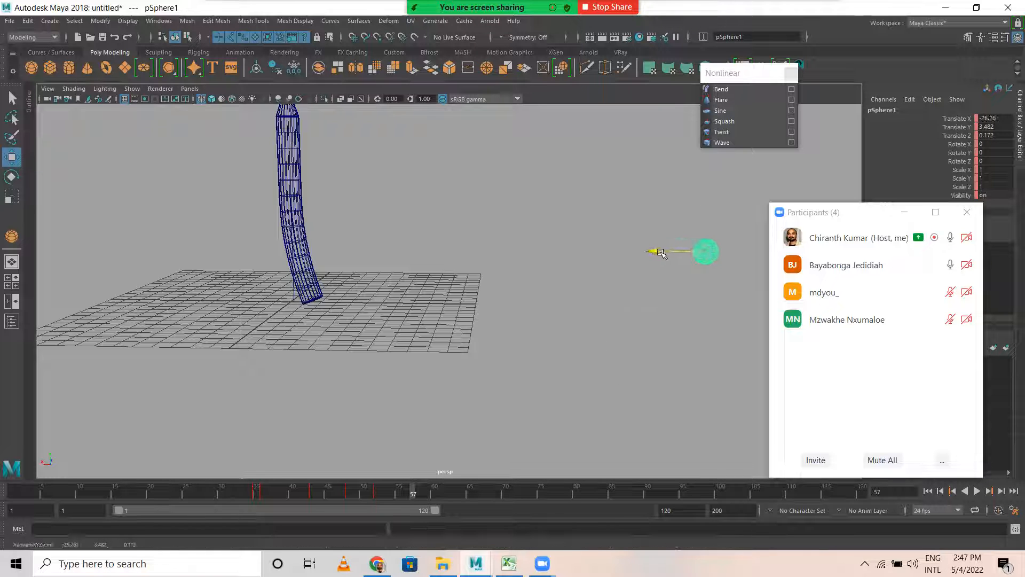
drag(715, 206, 721, 235)
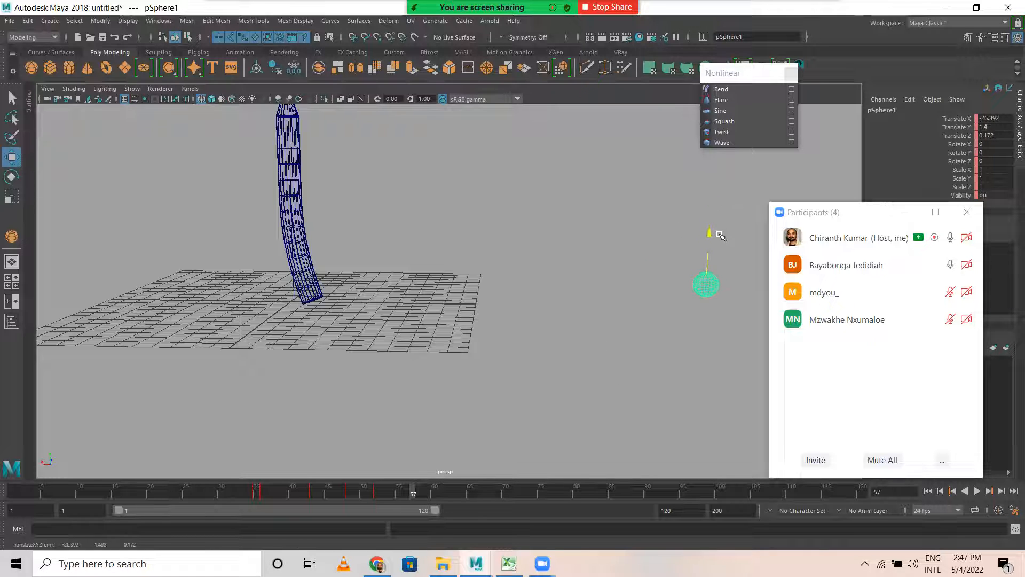
key(s)
key(alt+v)
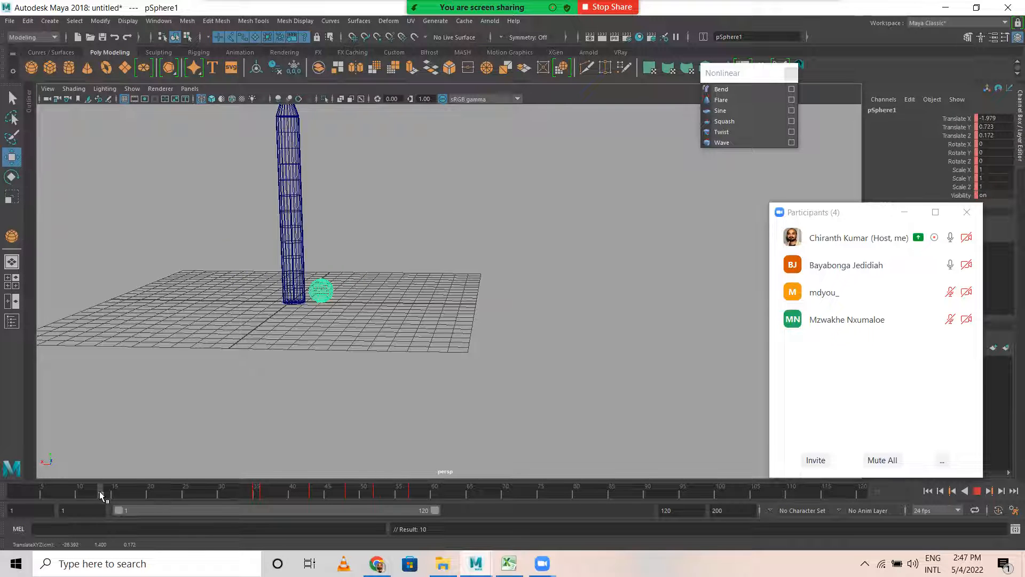
Step: Lengthen the bounce by moving the sphere to about X -25.801 on frame 52 and X -28.207 on frame 57
mouse_move(444, 485)
mouse_down()
mouse_move(251, 480)
mouse_move(426, 483)
mouse_move(415, 483)
mouse_up()
drag(654, 285, 670, 286)
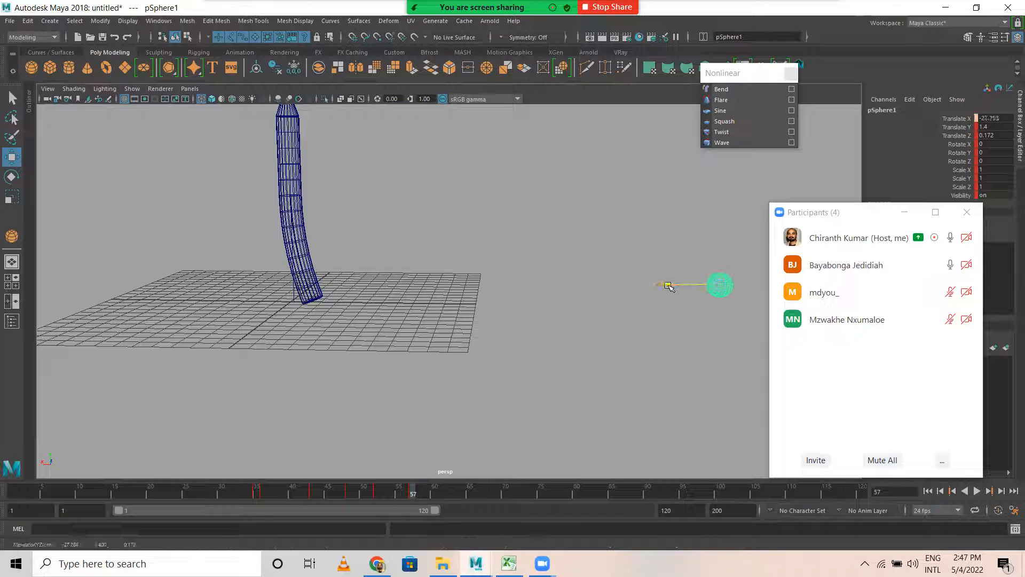
mouse_move(348, 492)
mouse_down()
mouse_move(408, 491)
mouse_move(378, 494)
mouse_up()
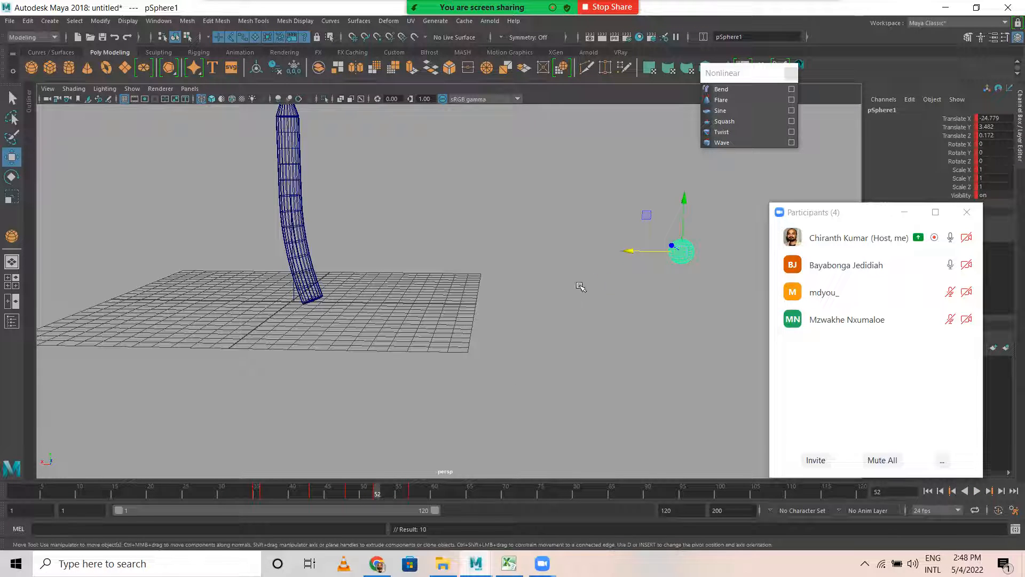
drag(629, 248, 645, 250)
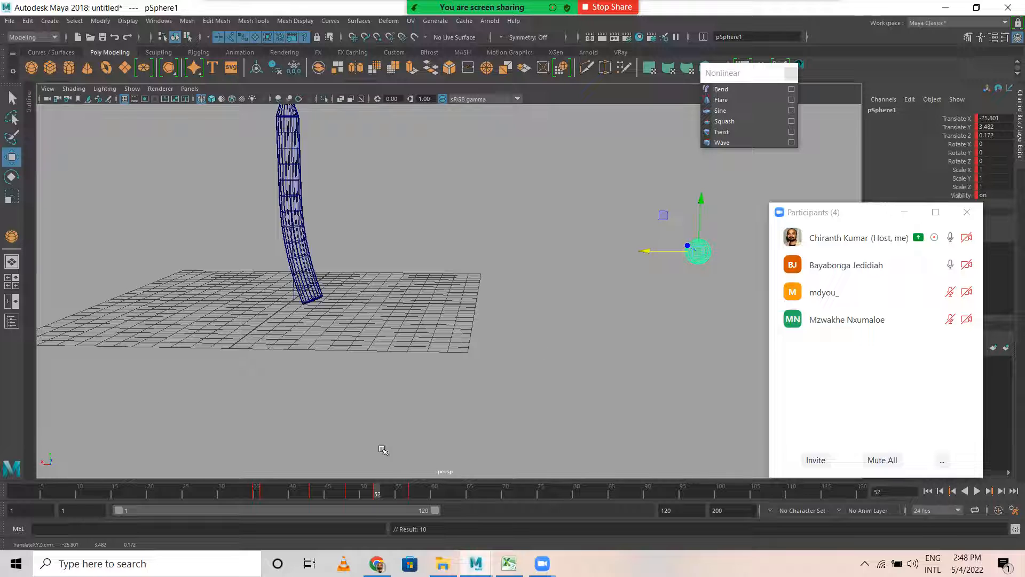
key(alt+v)
drag(375, 493, 412, 498)
drag(674, 285, 688, 285)
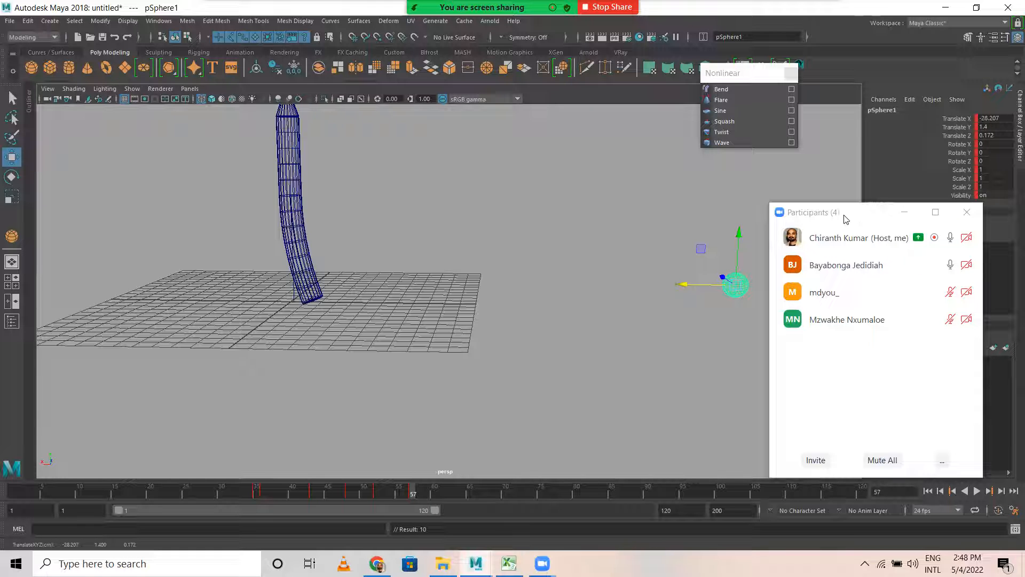
Step: Frame the whole flight path, return to frame 1, and display the scene shaded with nothing selected
drag(846, 219, 961, 235)
alt+middle_drag(426, 320, 440, 363)
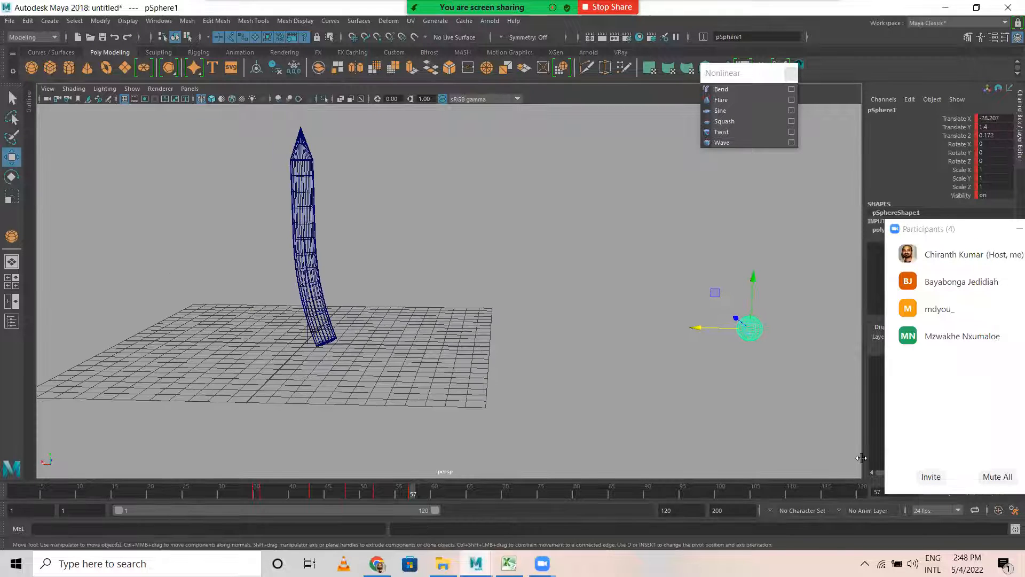
drag(940, 235, 902, 166)
drag(901, 165, 887, 157)
alt+drag(472, 300, 465, 321)
click(928, 492)
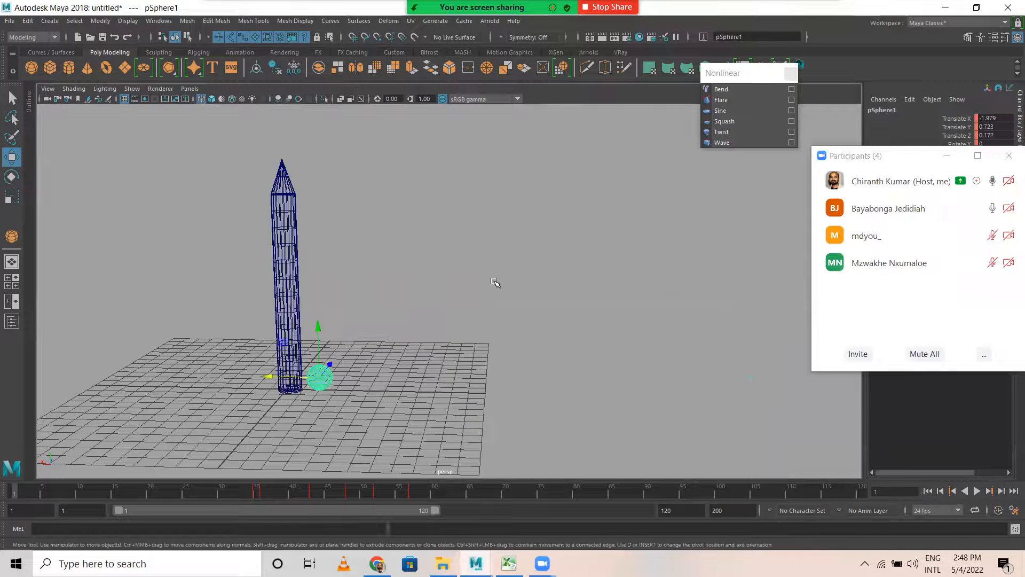
key(5)
click(438, 299)
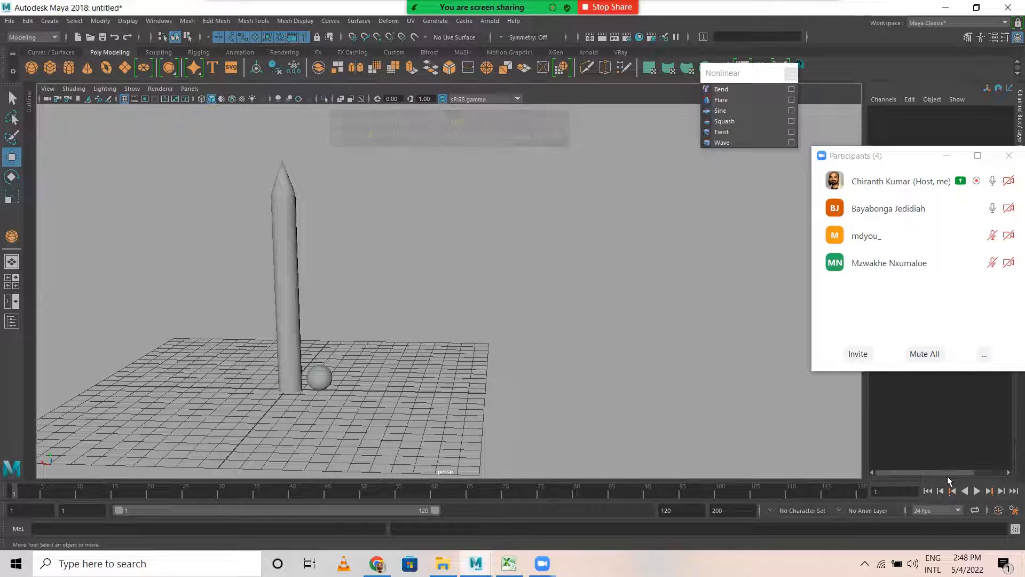
Step: Play the animation from the first frame several times to review the swing, hit and bounce
click(977, 490)
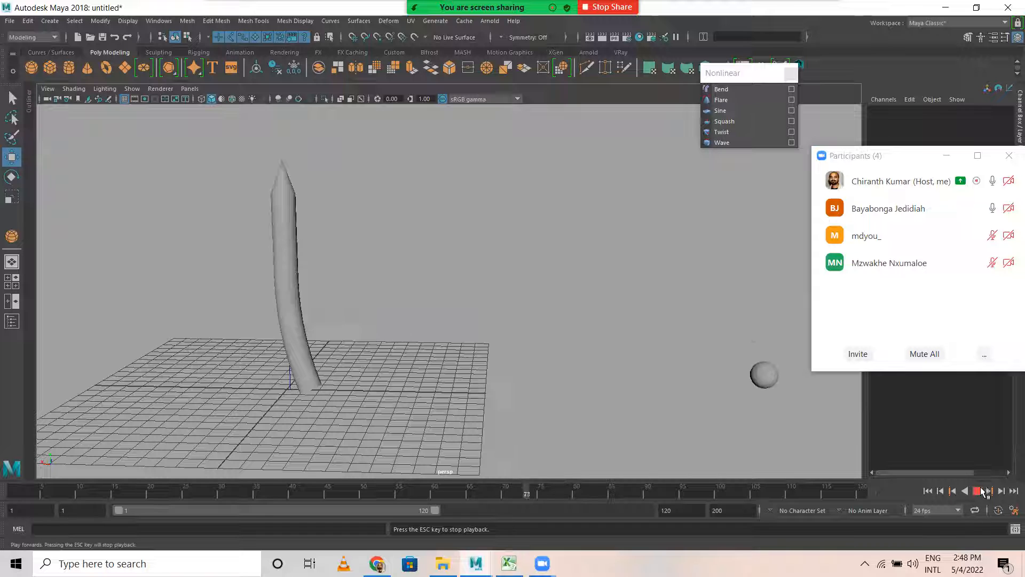
click(928, 491)
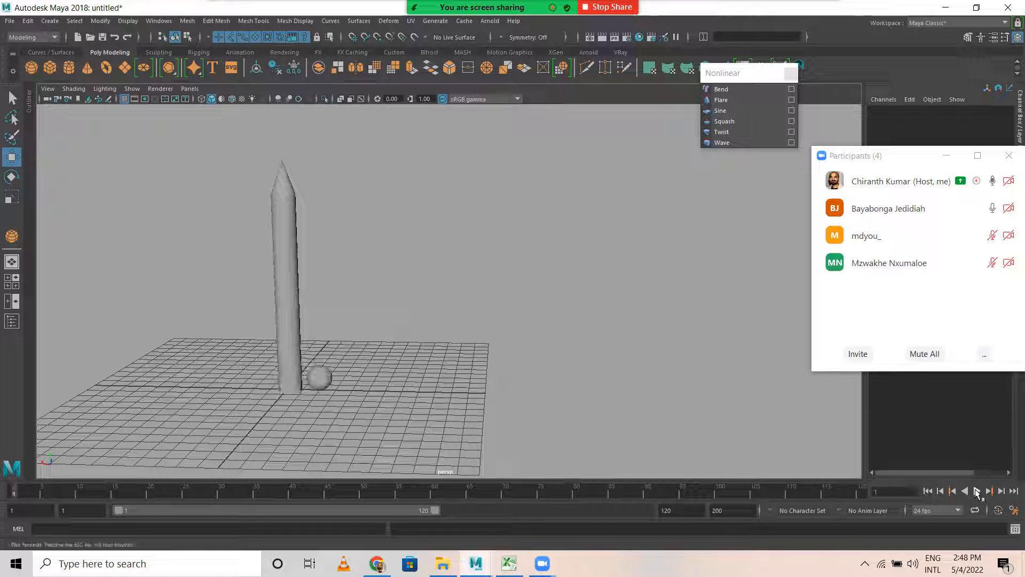
click(977, 491)
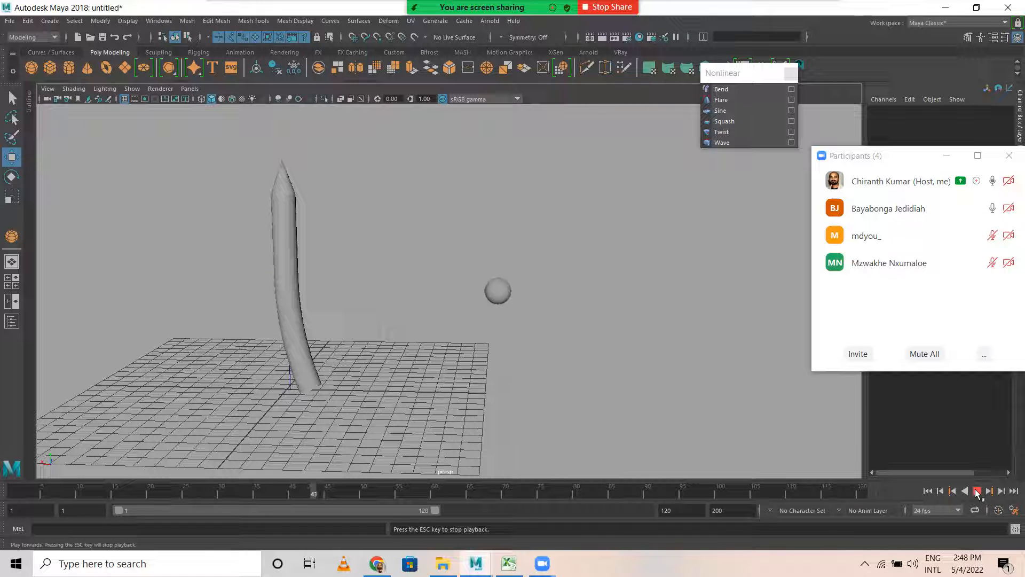
click(977, 490)
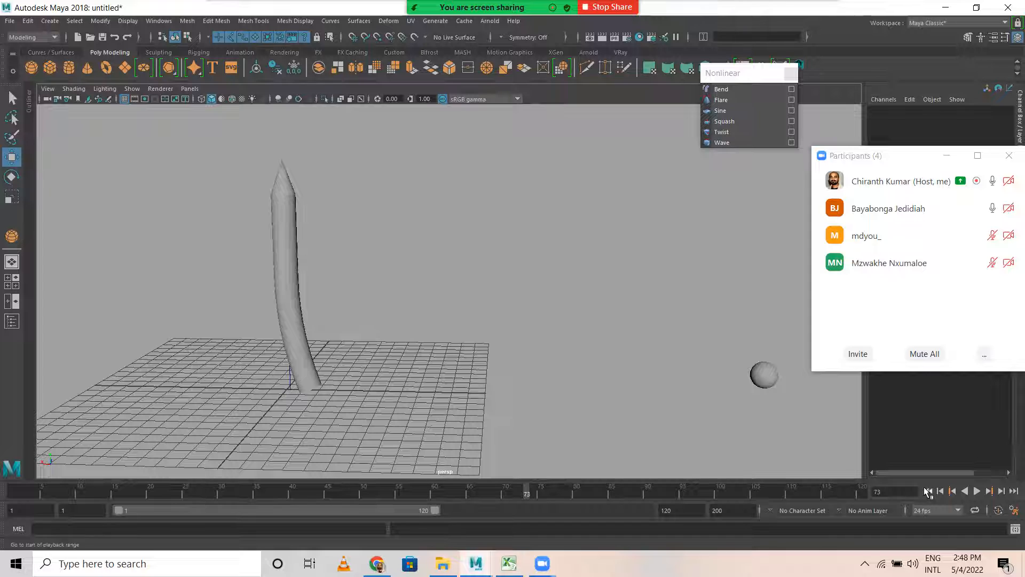
click(928, 491)
click(977, 490)
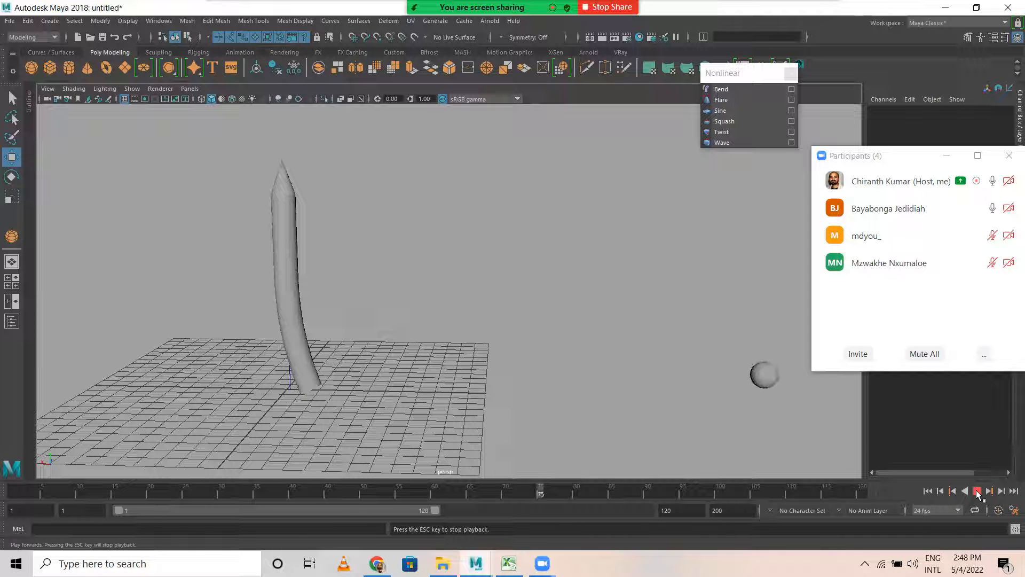
click(976, 491)
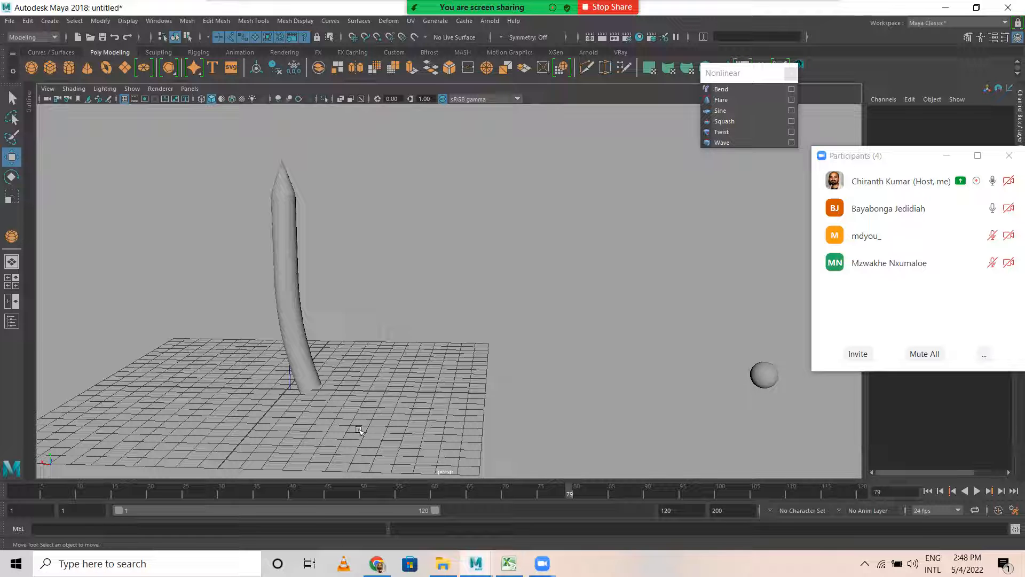
Step: Select the cylinder and show the bend1 attributes with their keyframes
click(309, 360)
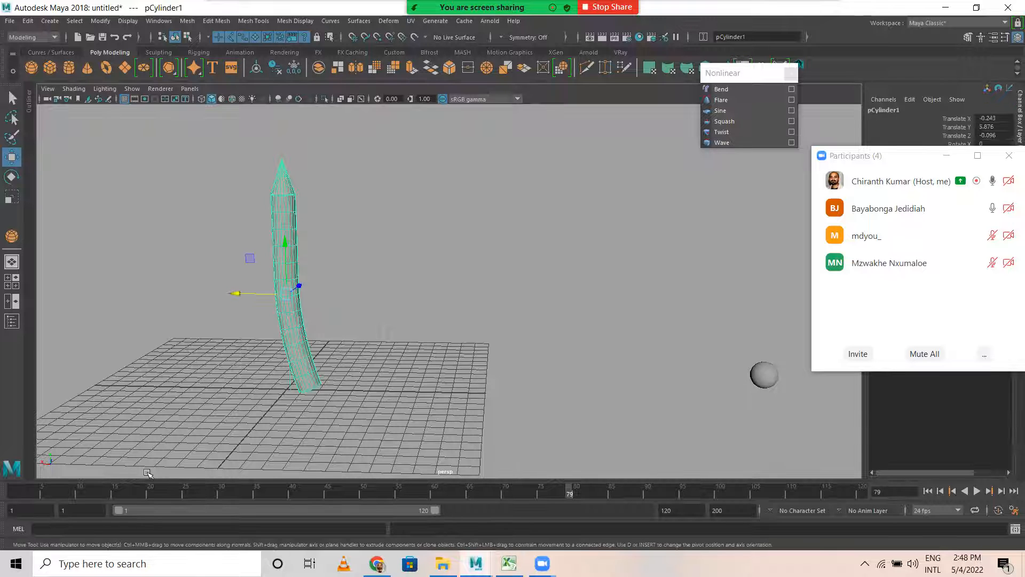
click(291, 381)
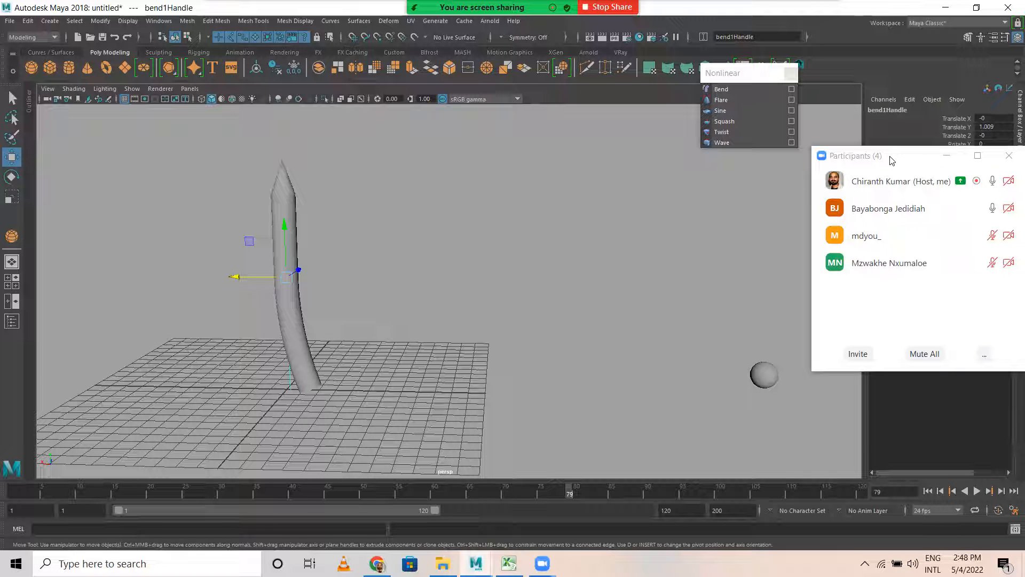
drag(891, 160, 773, 514)
click(293, 302)
click(884, 229)
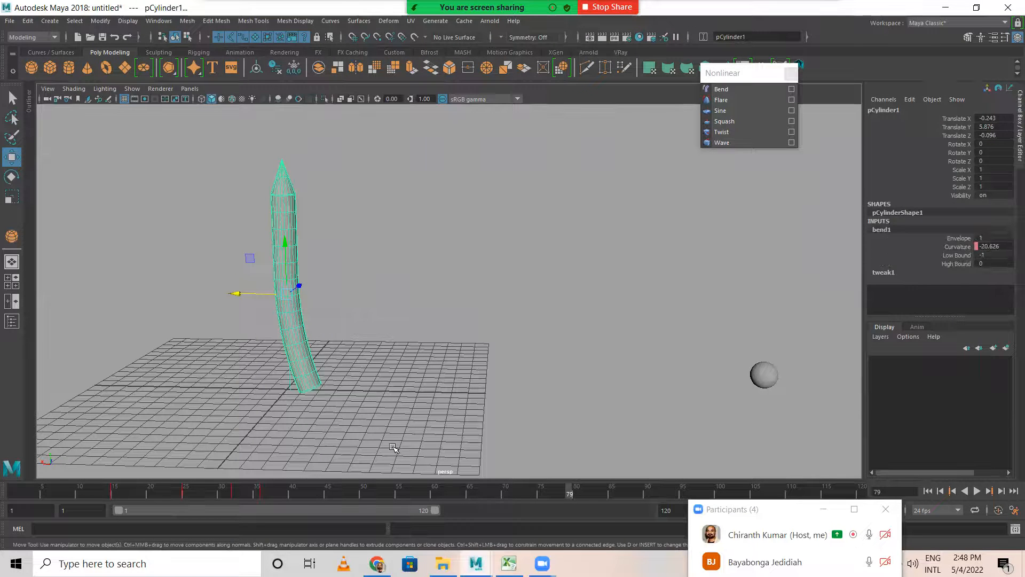
Step: Key all the cylinder's channels on frame 37 with bend1's Curvature at about -20.6, and play back the swing
drag(211, 488, 123, 492)
click(231, 490)
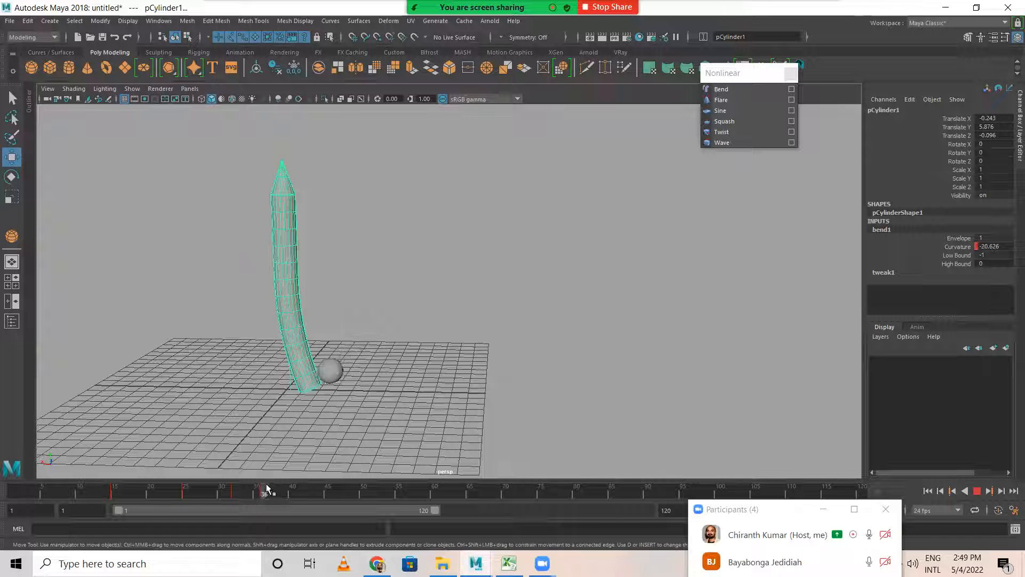
click(114, 492)
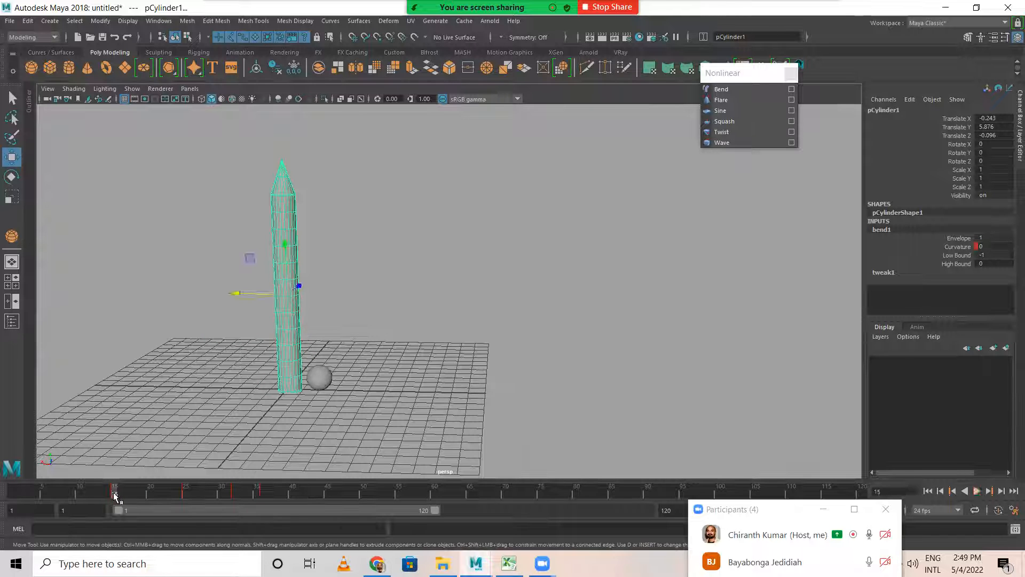
click(271, 491)
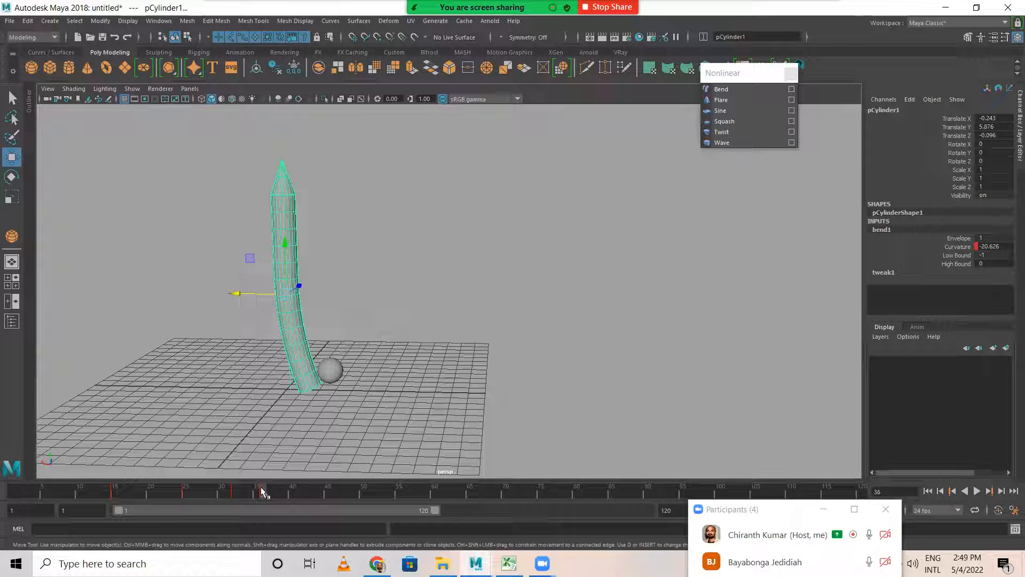
key(s)
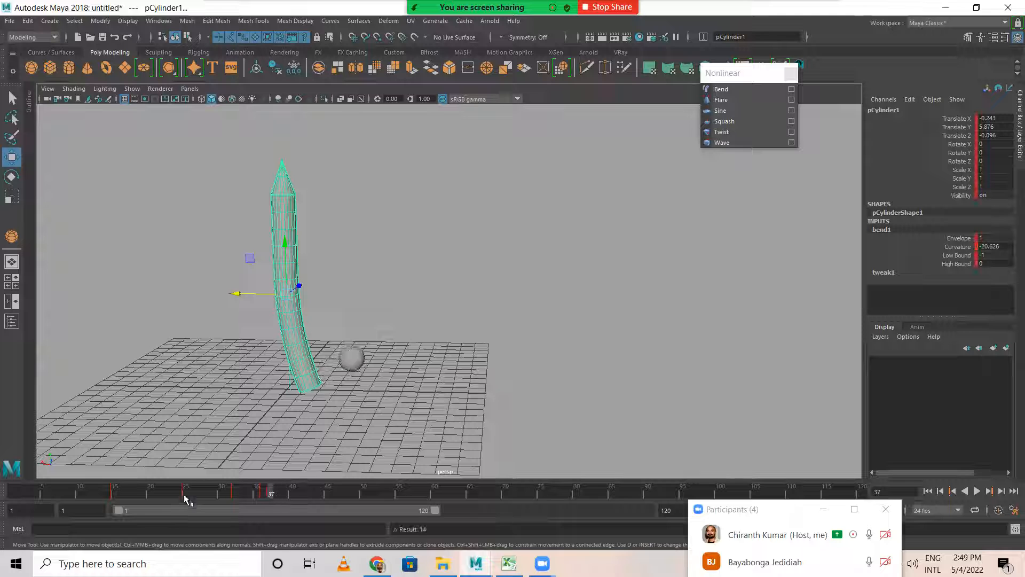
key(alt+v)
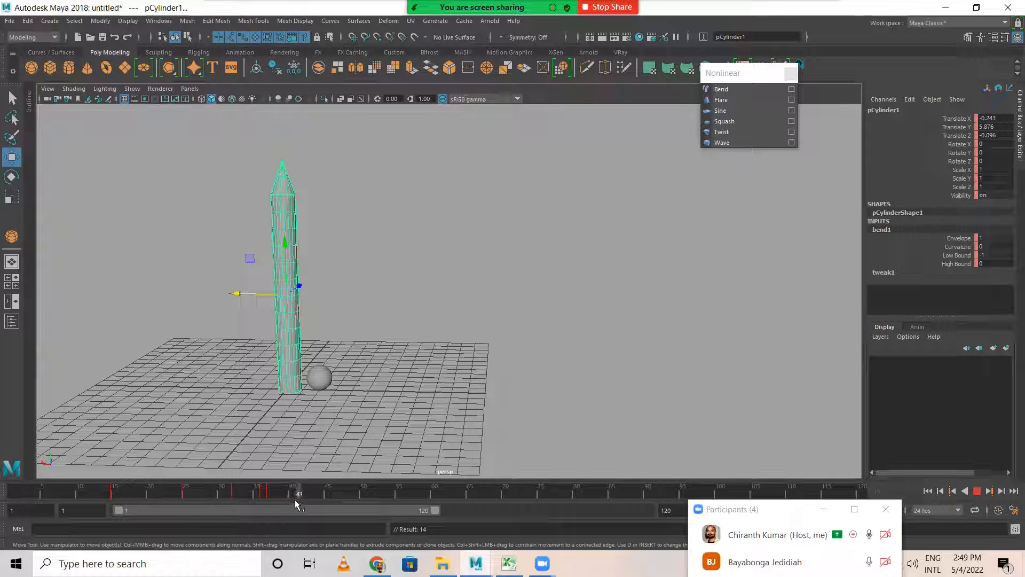
Step: Key all the cylinder's channels on frame 40 with bend1's Curvature at 0, and play back the swing from the start
key(s)
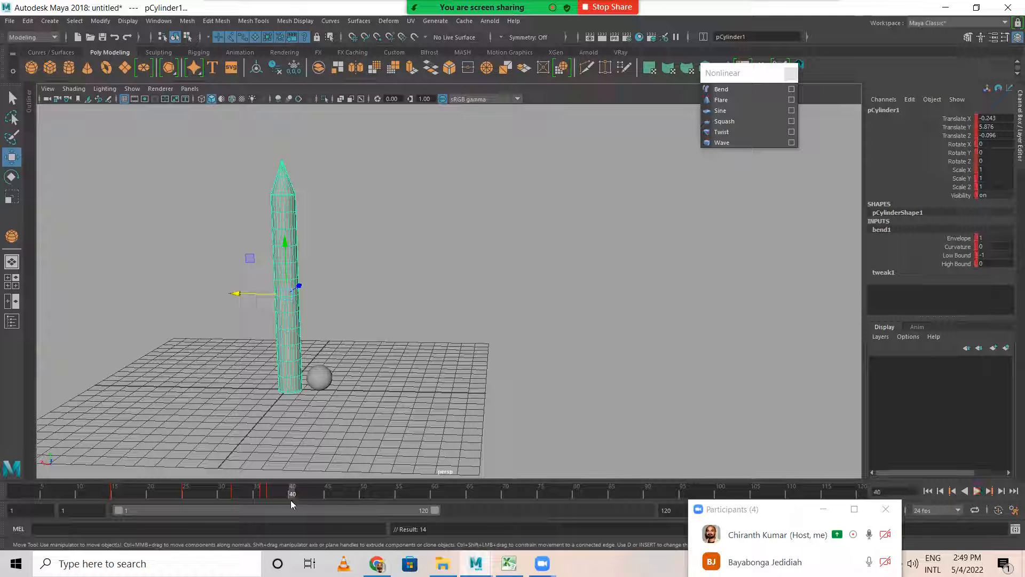
click(928, 492)
click(977, 491)
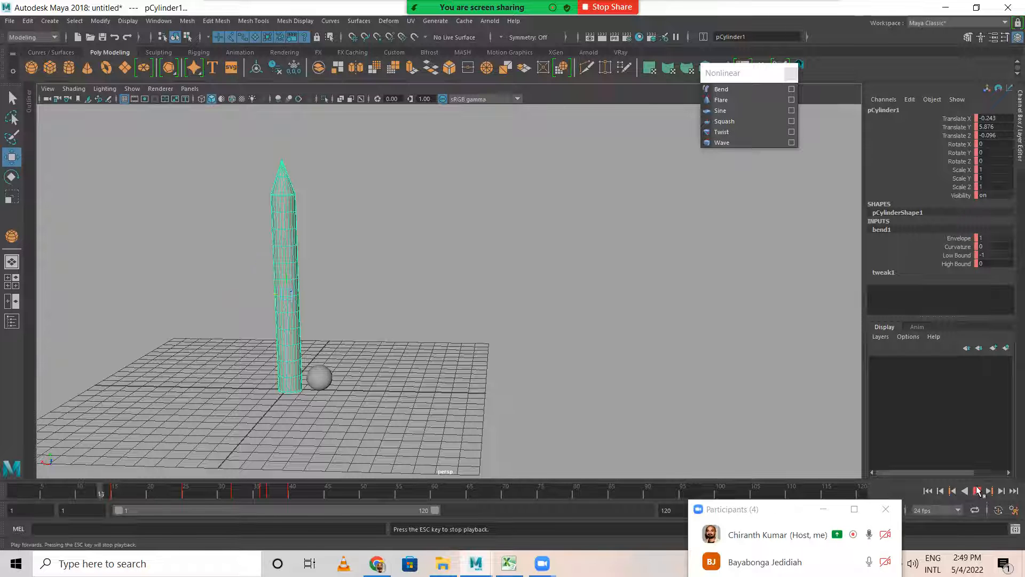
click(977, 490)
click(934, 492)
Step: Deselect everything, play the whole animation from frame 1, return to the start, and reselect the cylinder
click(533, 399)
drag(231, 484, 3, 476)
click(974, 492)
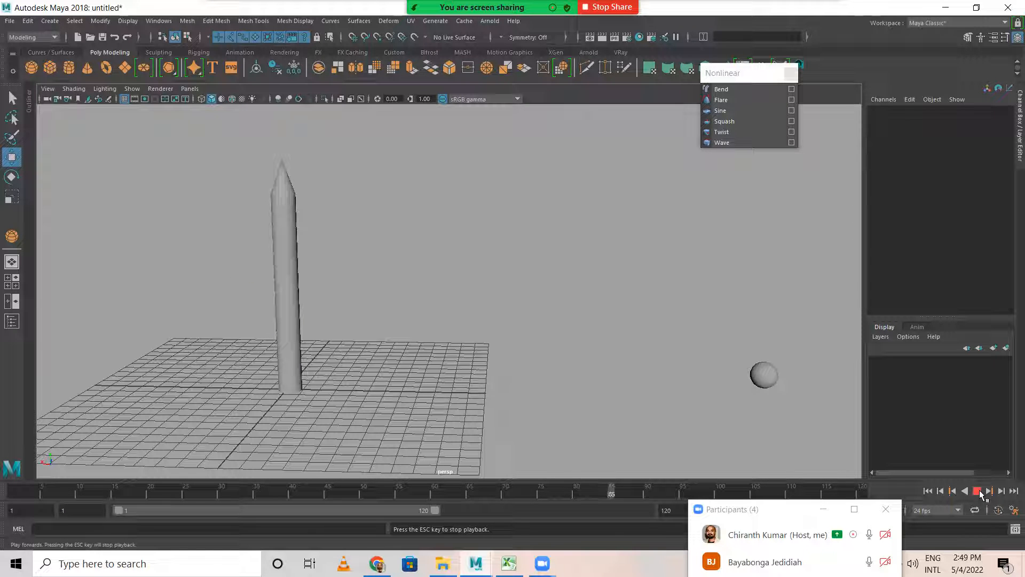
click(978, 491)
click(928, 491)
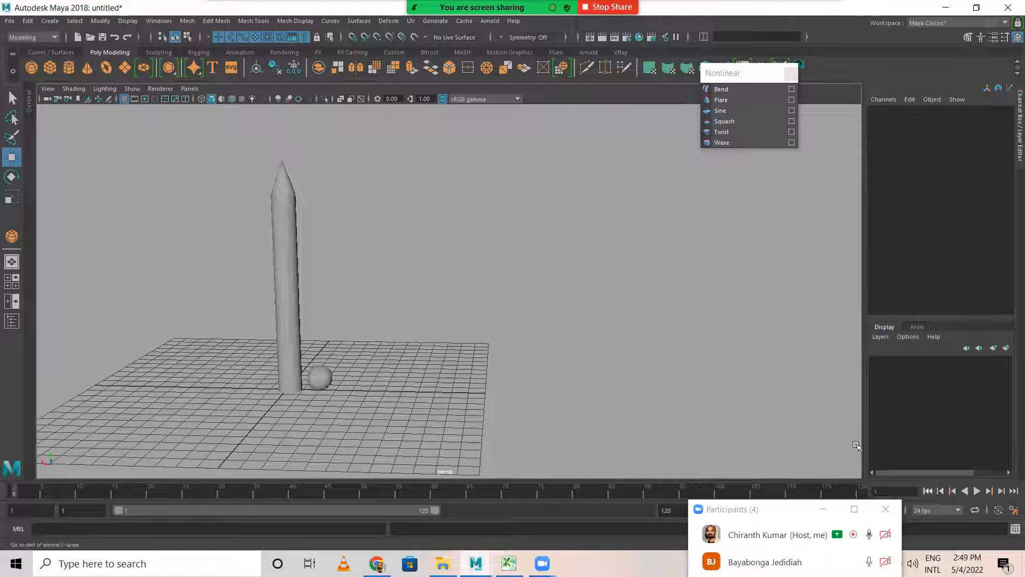
click(312, 258)
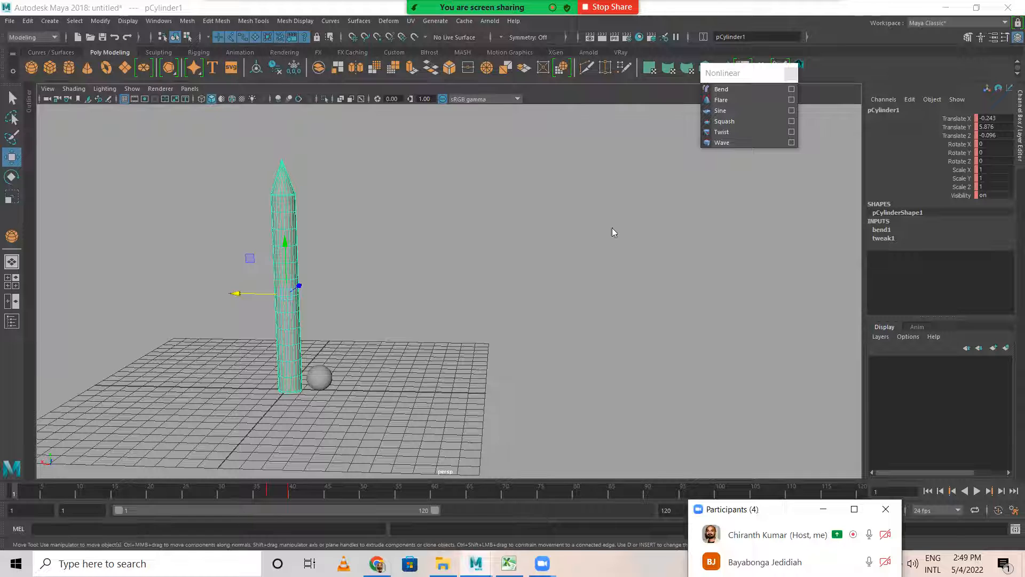
drag(612, 228, 614, 176)
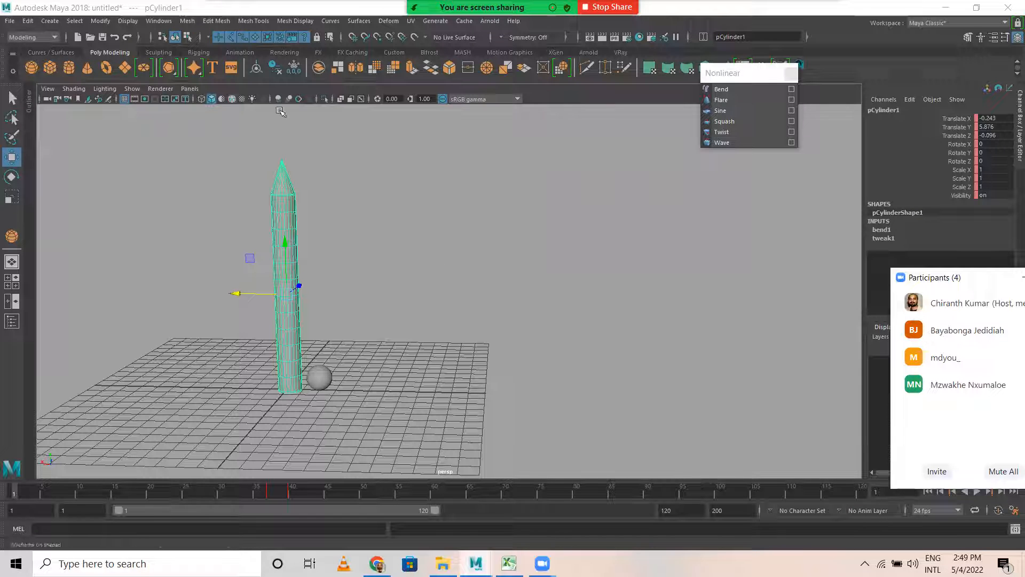
Step: Start saving the scene under a new name and browse to the folder D:\RSTP\Batch_03\Maya\Animation
click(9, 21)
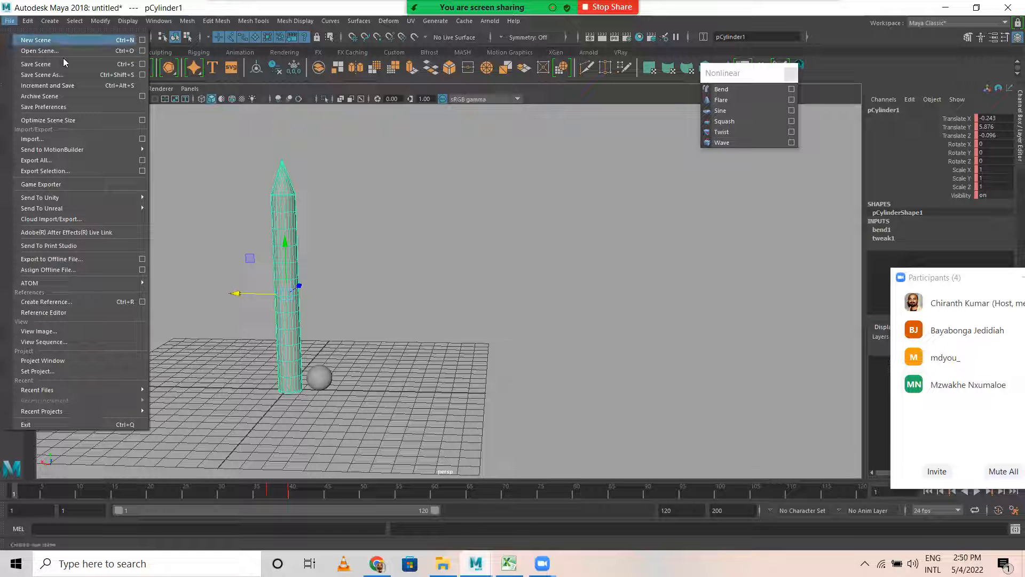
click(66, 75)
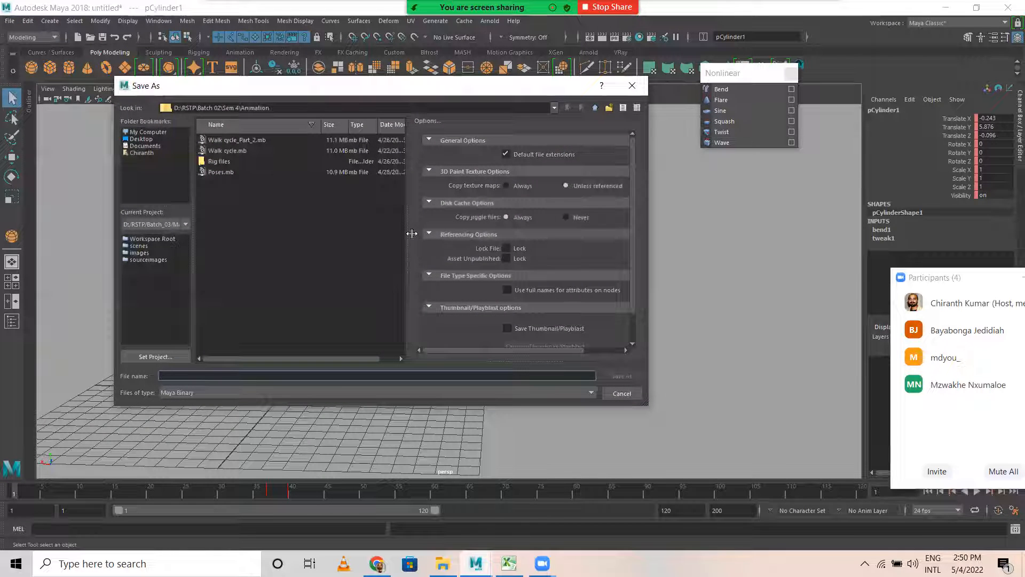
click(595, 108)
click(595, 108)
click(594, 107)
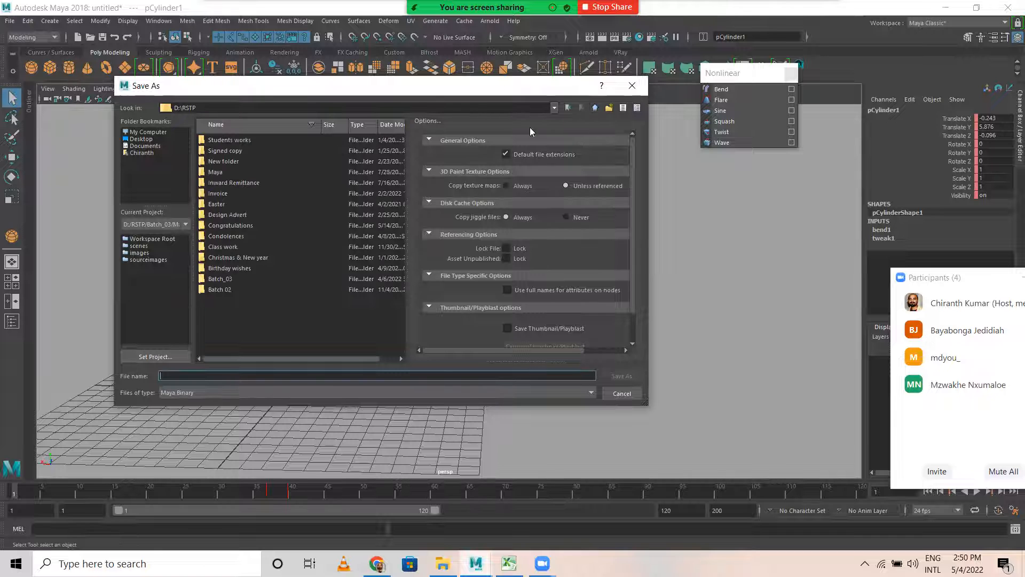
double_click(221, 289)
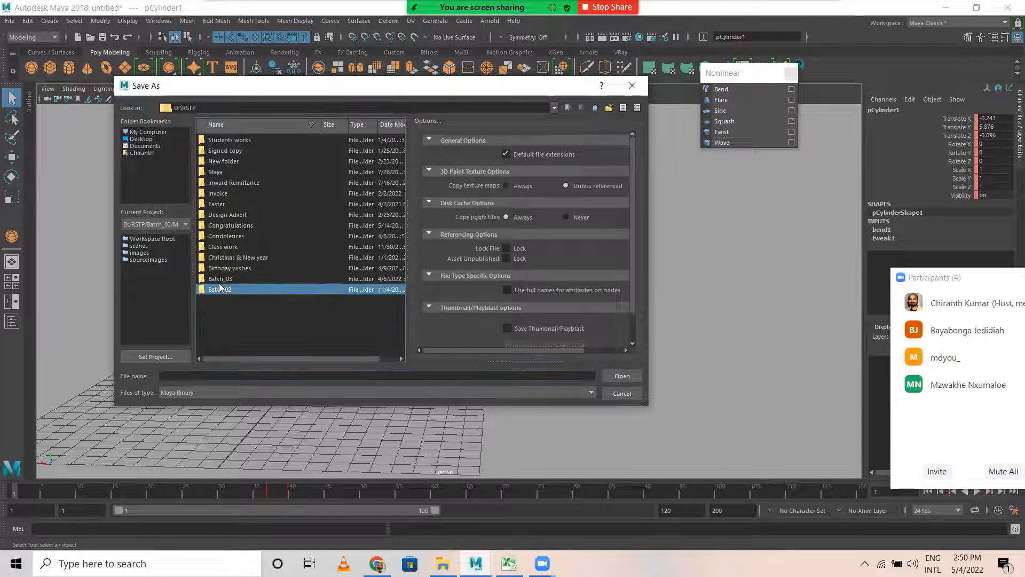
click(594, 108)
double_click(220, 279)
double_click(220, 159)
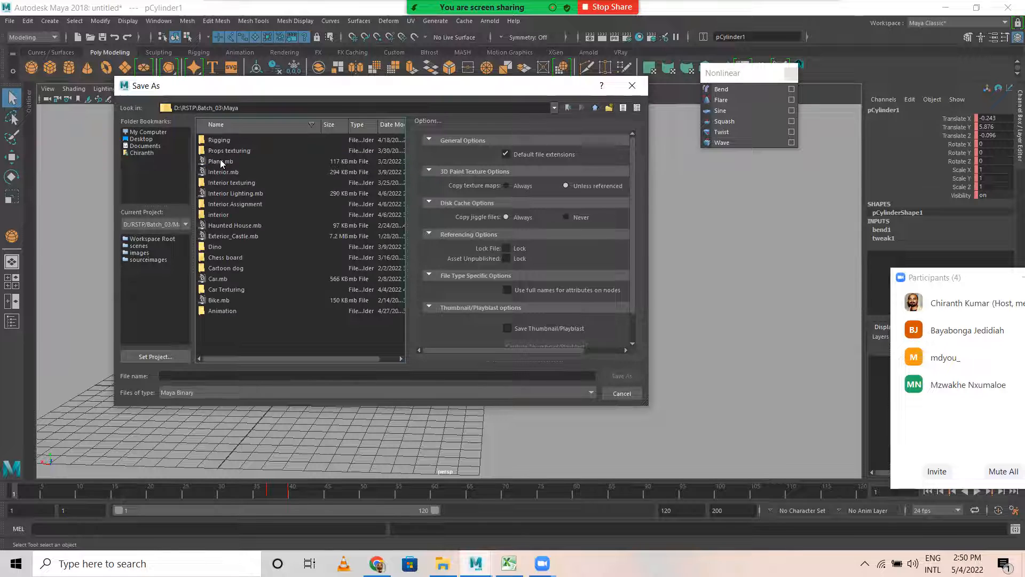
double_click(221, 310)
Step: Save the scene as "Bend deformer" in Maya Binary format and clear the selection
click(186, 376)
text(Bend deformer)
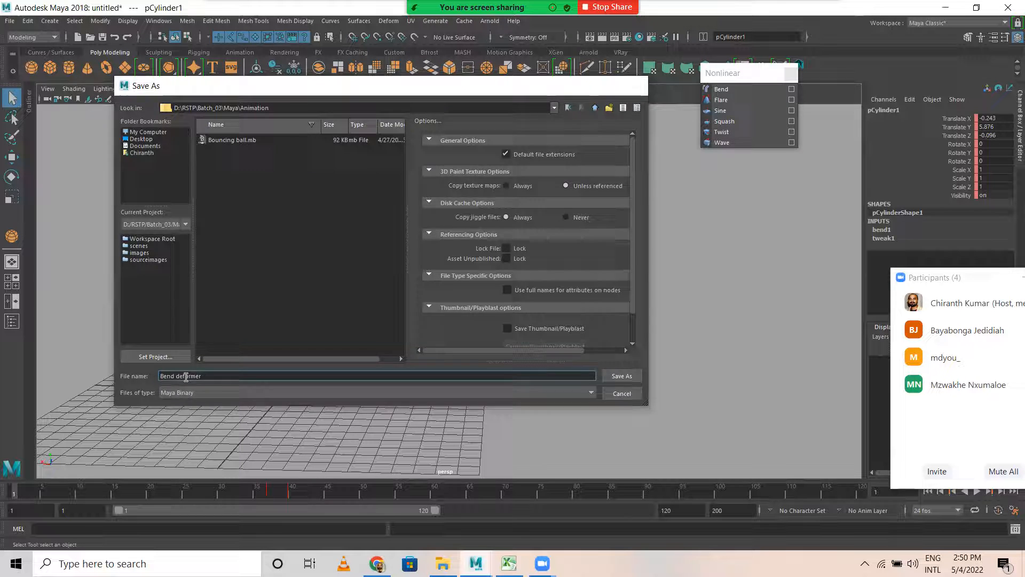
key(Return)
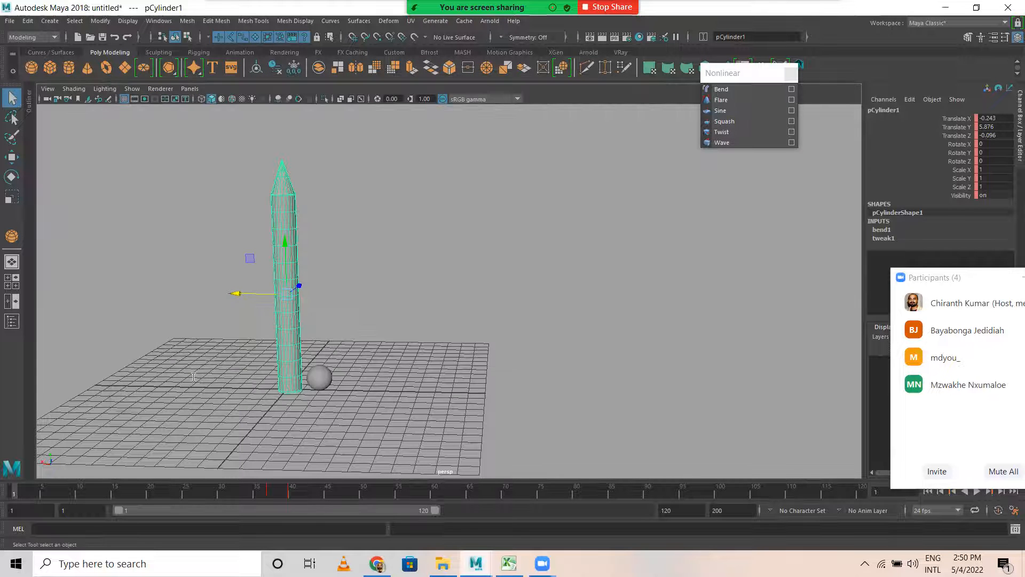
click(528, 205)
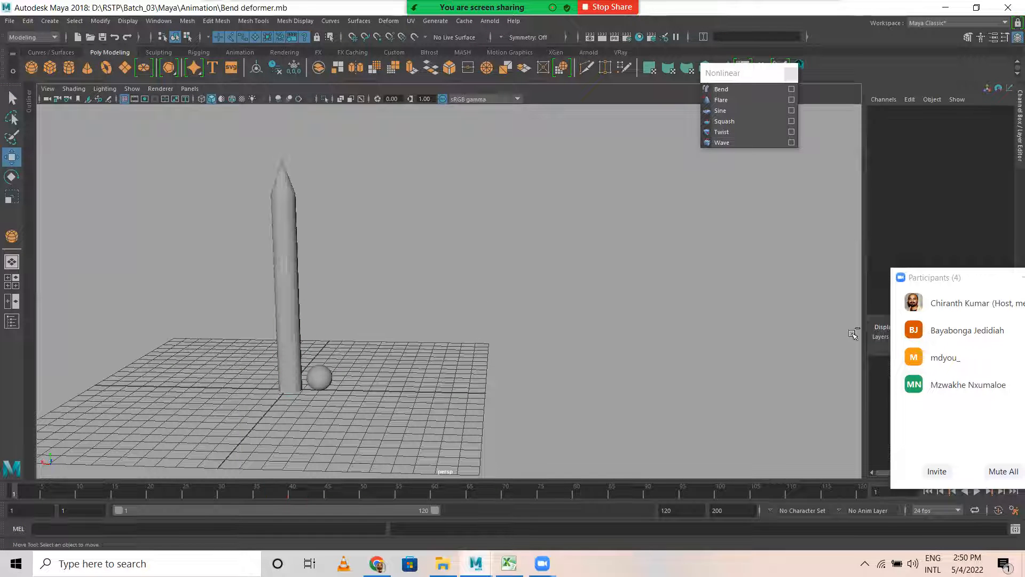
Step: Start a new scene and create a polygon cylinder near the grid centre, about 1.5 in radius and 11.1 high
key(ctrl+n)
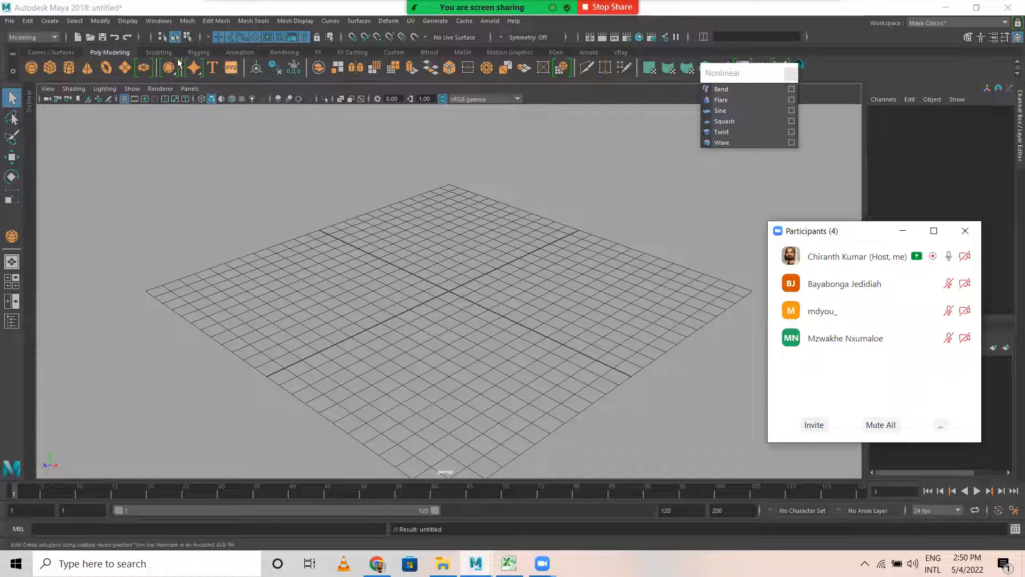
click(68, 68)
drag(444, 290, 455, 81)
scroll(533, 274, down, 3)
alt+drag(511, 255, 381, 233)
alt+right_drag(381, 232, 559, 270)
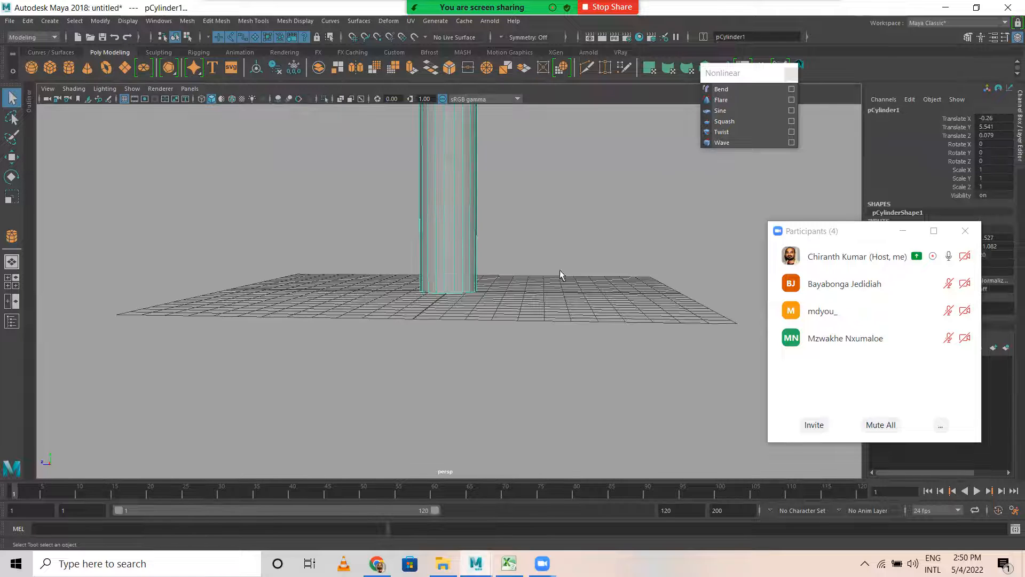
alt+middle_drag(560, 270, 548, 381)
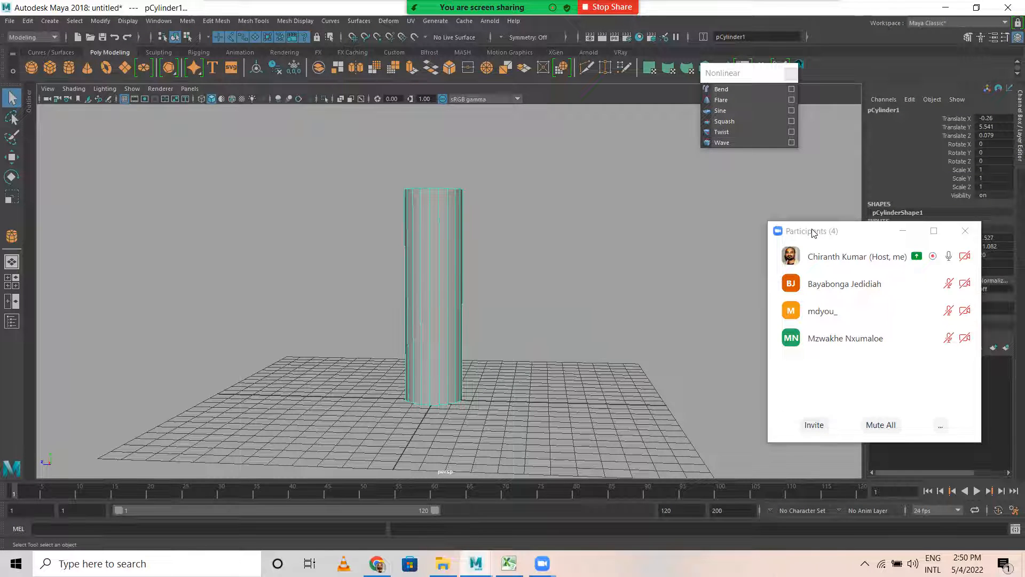
Step: Set the cylinder's height subdivisions to 10 and apply a Flare deformer to it
drag(813, 231, 601, 382)
middle_drag(549, 261, 553, 262)
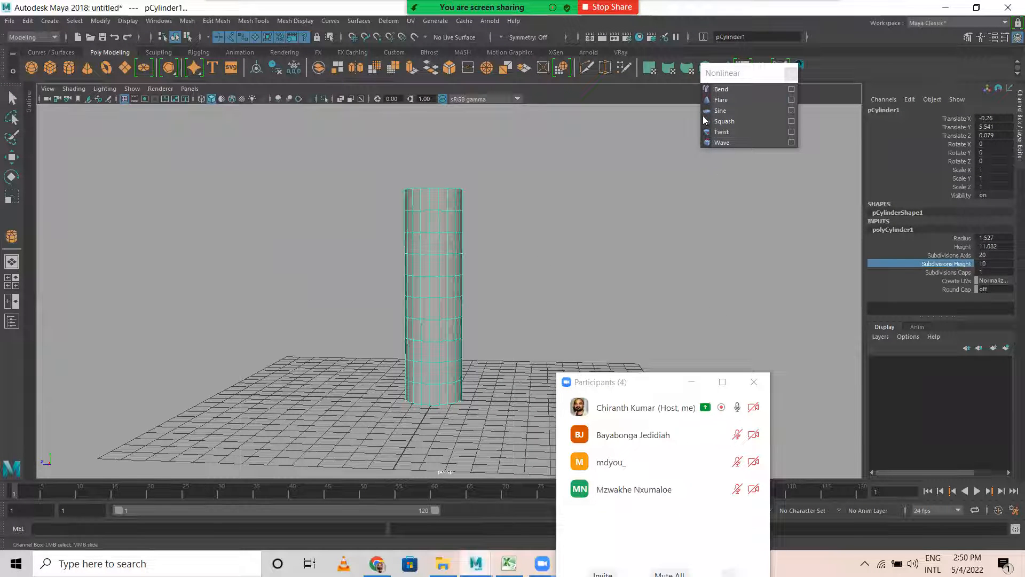
click(734, 101)
alt+drag(692, 242, 853, 268)
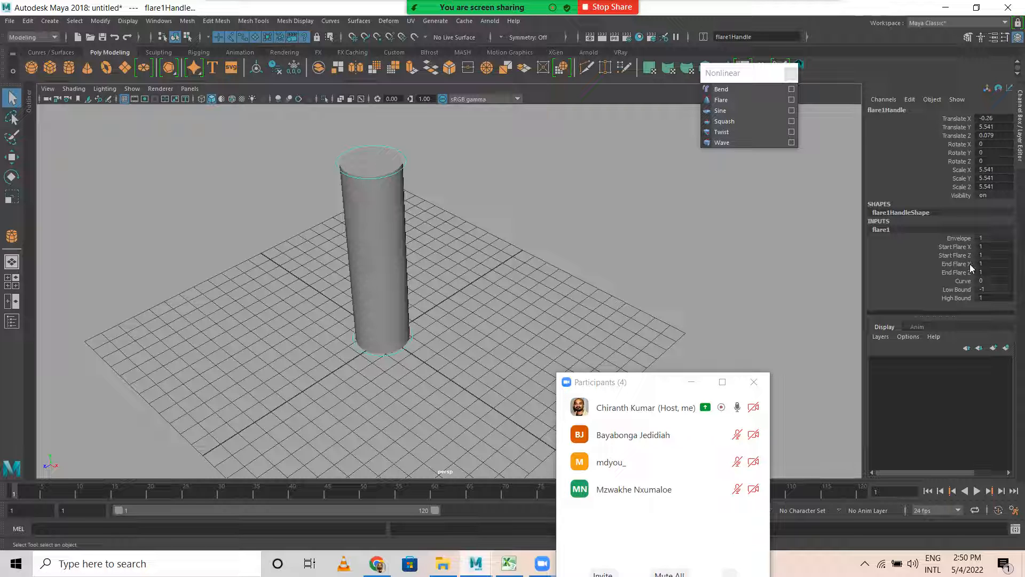
Step: Try changing the flare's Start Flare X and Start Flare Z, undoing each change
click(953, 246)
middle_drag(524, 251, 558, 258)
key(ctrl+z)
click(953, 256)
middle_drag(542, 299, 601, 311)
key(ctrl+z)
Step: Try End Flare X at 0 and a larger End Flare Z on the cylinder, undoing each change
click(950, 262)
middle_drag(698, 280, 584, 271)
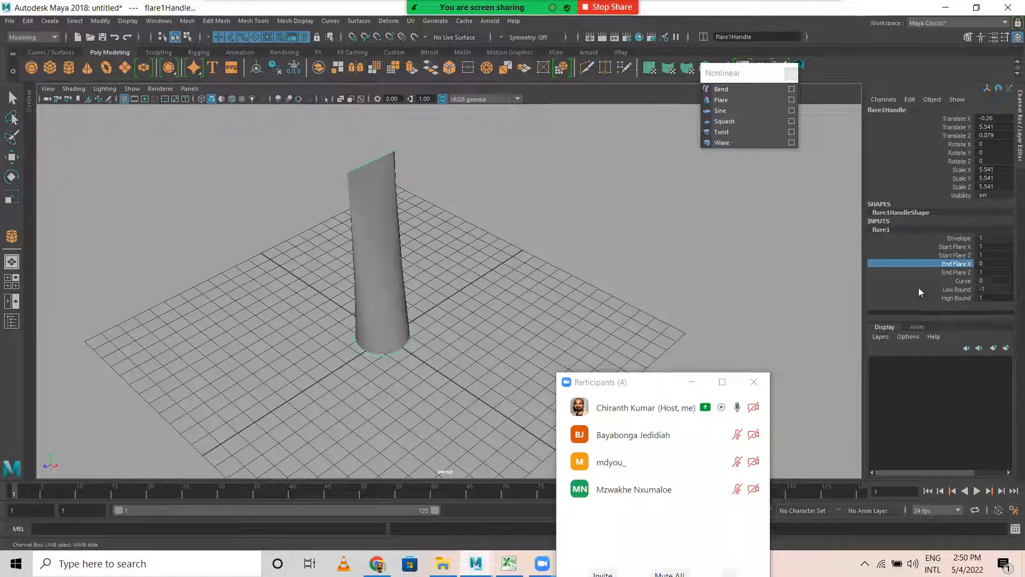
key(ctrl+z)
click(953, 272)
middle_drag(577, 313, 612, 321)
key(ctrl+z)
key(ctrl+z)
key(ctrl+z)
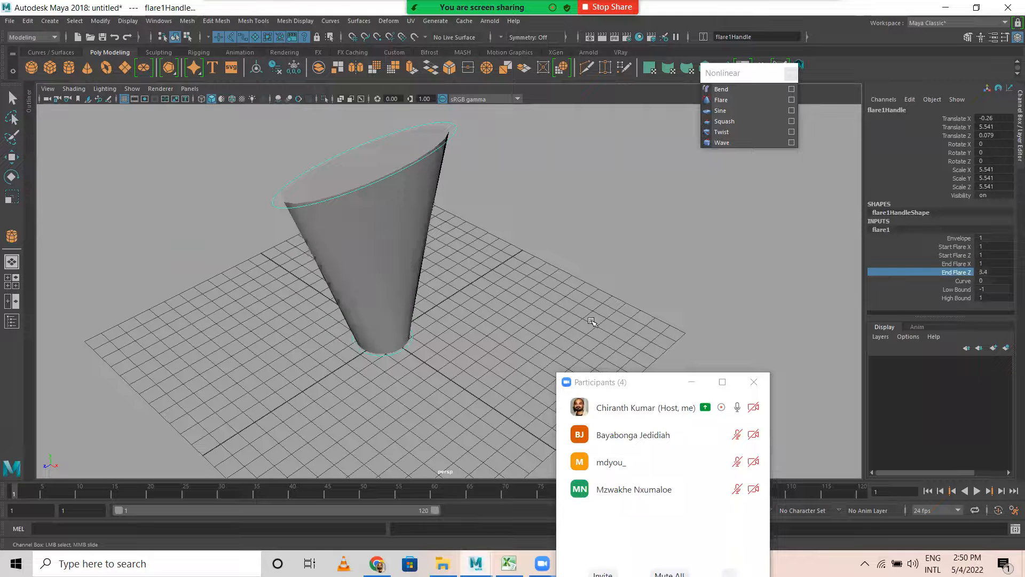
Step: Set the flare's Start Flare Z to 0 and Start Flare X to 1.5 to flatten and widen the cylinder's base
click(951, 254)
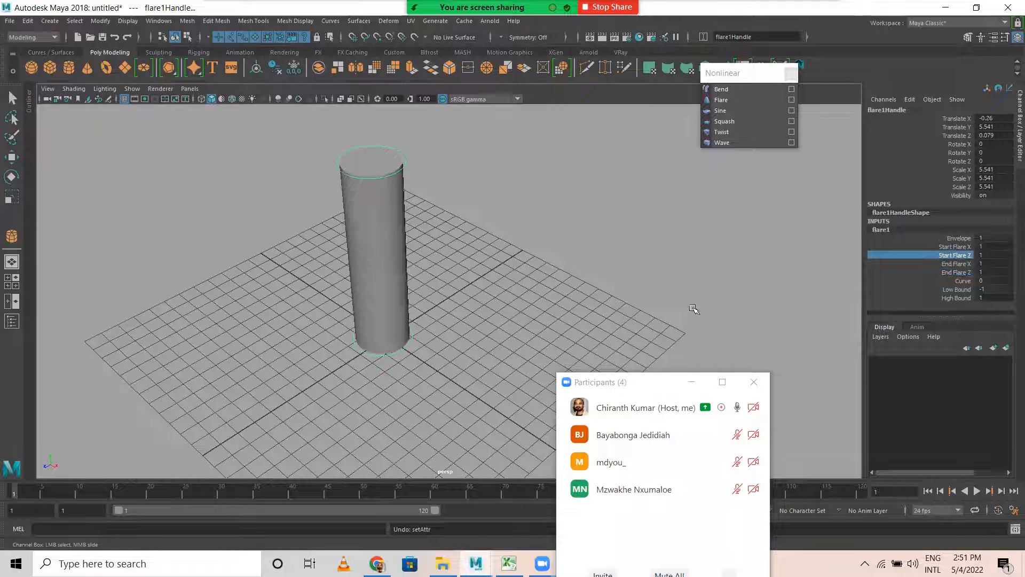
middle_drag(694, 304, 669, 304)
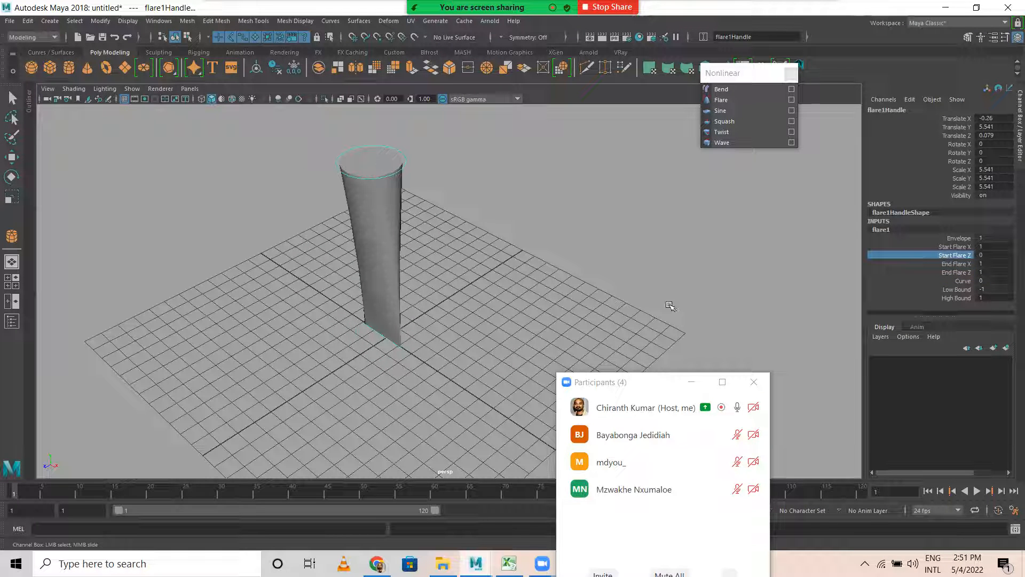
mouse_move(456, 328)
alt+mouse_down()
mouse_move(492, 293)
mouse_move(458, 327)
alt+mouse_up()
scroll(458, 327, up, 3)
alt+middle_drag(700, 292, 699, 314)
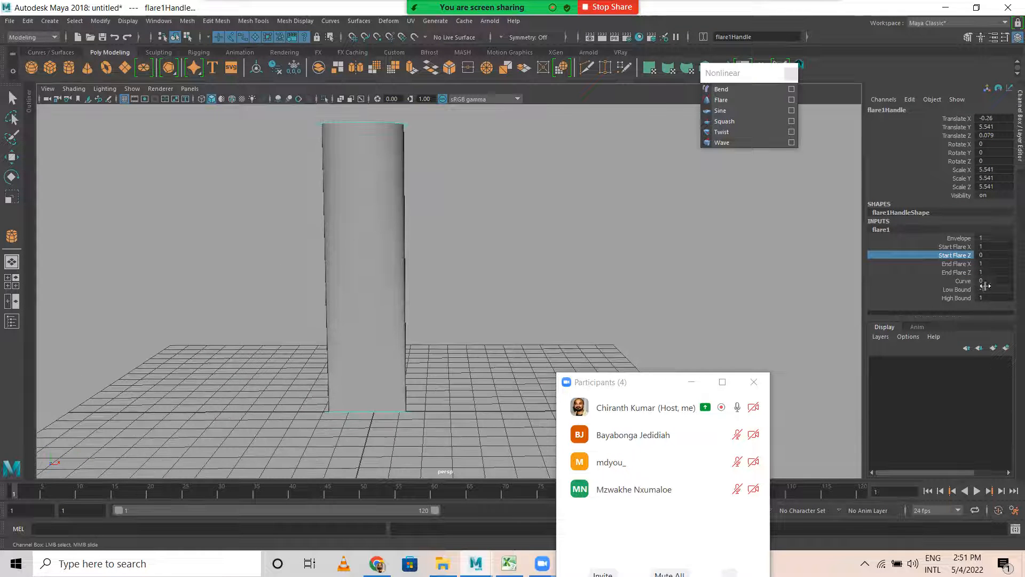
click(948, 247)
middle_drag(556, 304, 558, 311)
alt+drag(540, 313, 597, 319)
Step: Set the flare's End Flare X and End Flare Z to 0.8 to narrow the cylinder's upper end
click(955, 264)
middle_drag(744, 261, 709, 263)
alt+drag(629, 293, 913, 299)
click(953, 272)
middle_drag(728, 283, 726, 282)
alt+drag(727, 283, 315, 318)
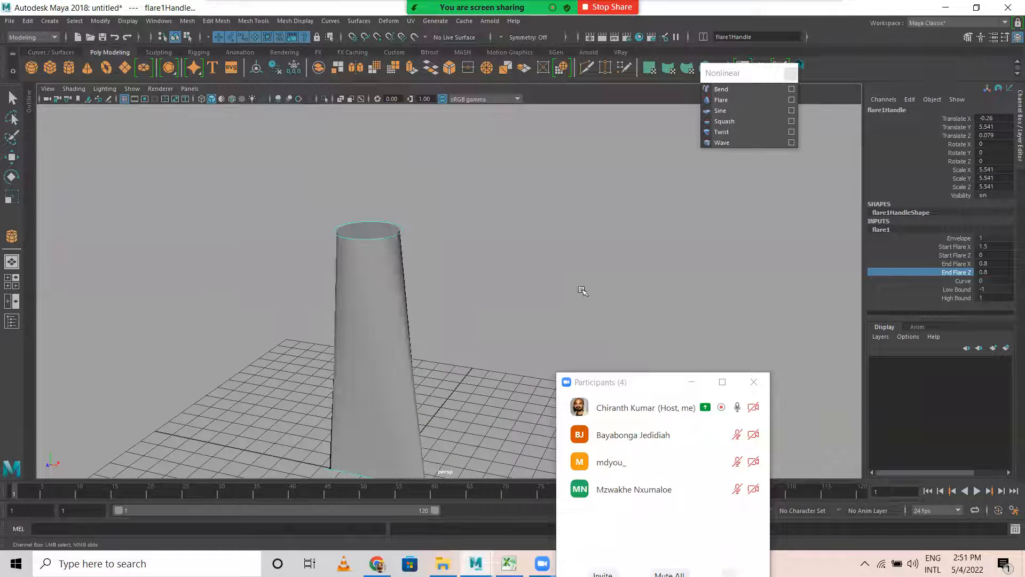
alt+drag(463, 300, 454, 285)
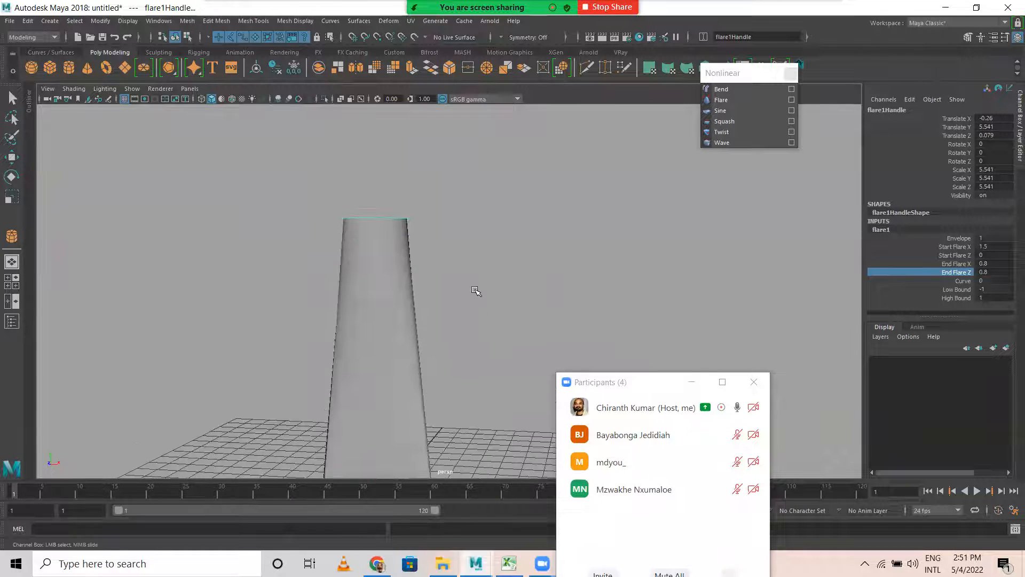
Step: Draw a second polygon cylinder on top of the flared one, about 1.8 in radius and 1.2 high
click(402, 284)
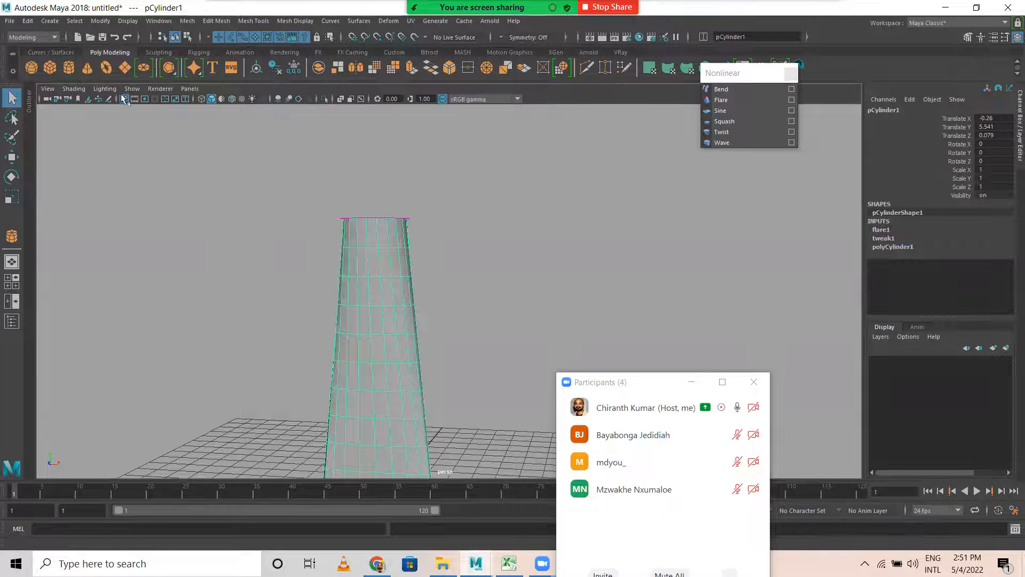
click(66, 66)
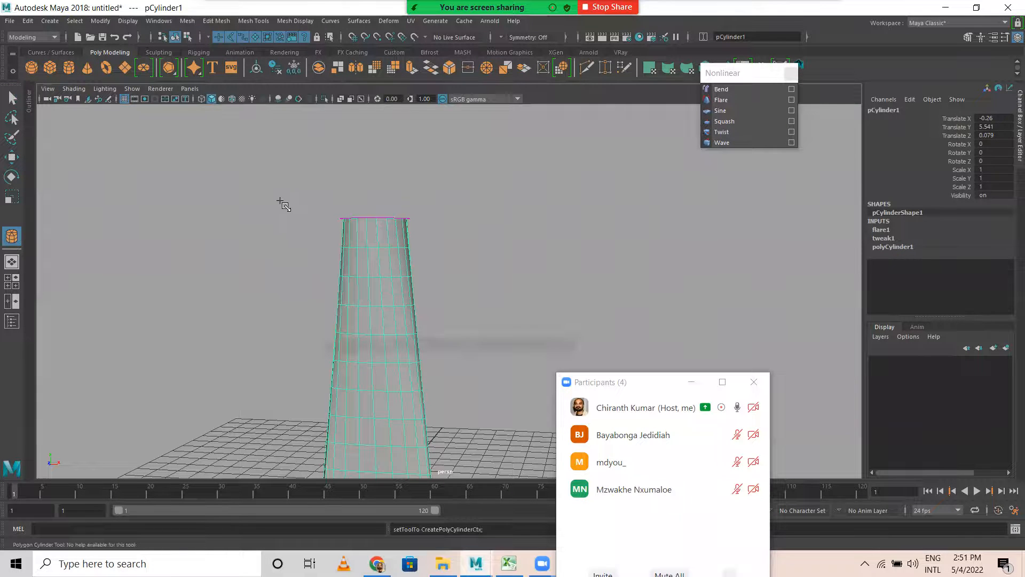
alt+drag(327, 214, 370, 316)
alt+middle_drag(374, 320, 377, 213)
drag(398, 326, 427, 330)
alt+drag(368, 302, 377, 348)
drag(403, 460, 393, 172)
key(w)
alt+drag(346, 241, 361, 251)
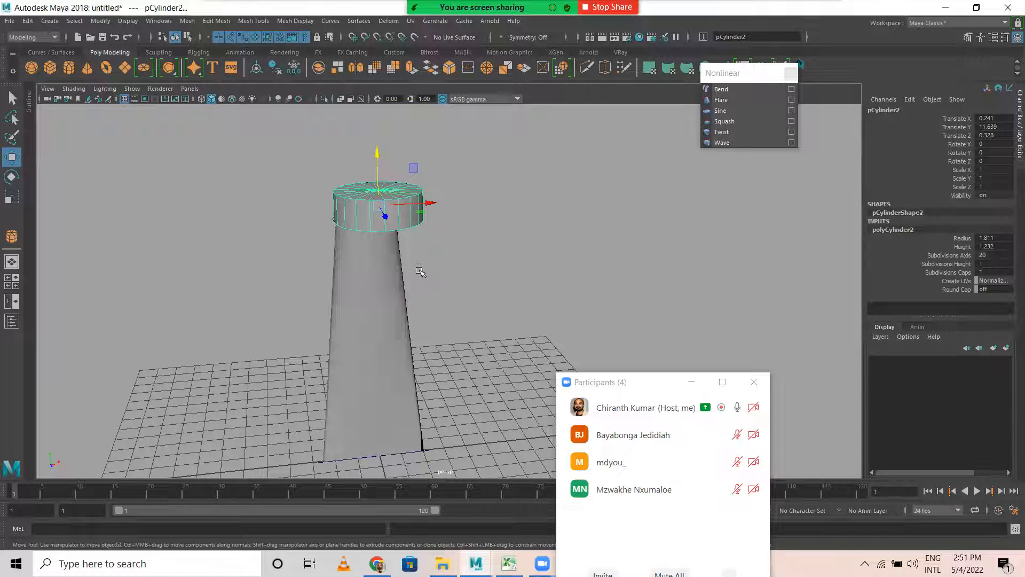
Step: Scale the cap cylinder to about 0.72 in X and Z and 1.05 in Y, centre it, and delete it
key(r)
drag(378, 157, 378, 134)
drag(387, 201, 420, 200)
key(w)
alt+drag(308, 285, 489, 204)
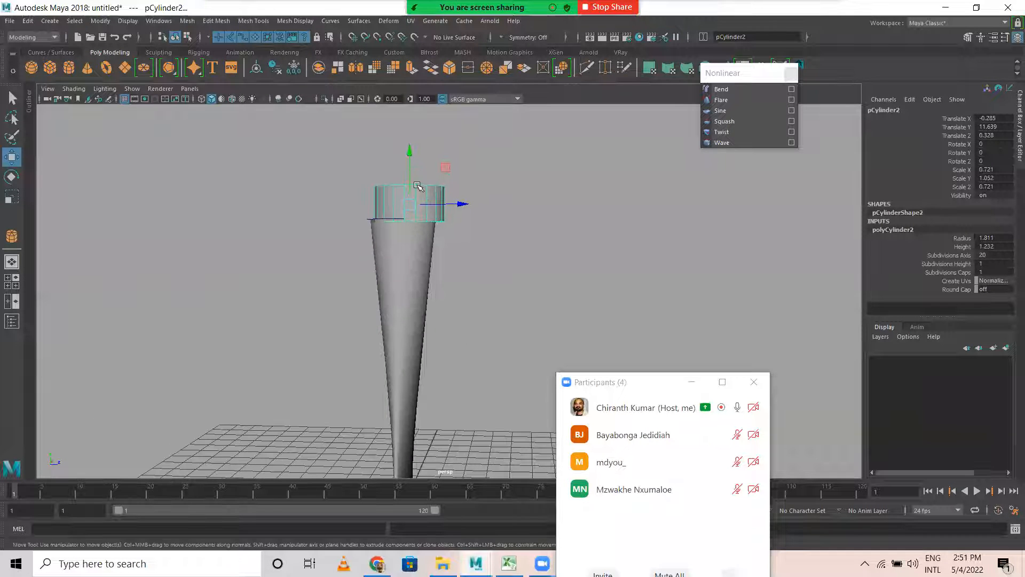
key(Delete)
Step: Switch the flared cylinder to face selection and select only the faces of its top cap
click(424, 245)
alt+drag(424, 244, 350, 223)
right_drag(349, 223, 347, 251)
alt+drag(349, 259, 306, 183)
double_click(422, 221)
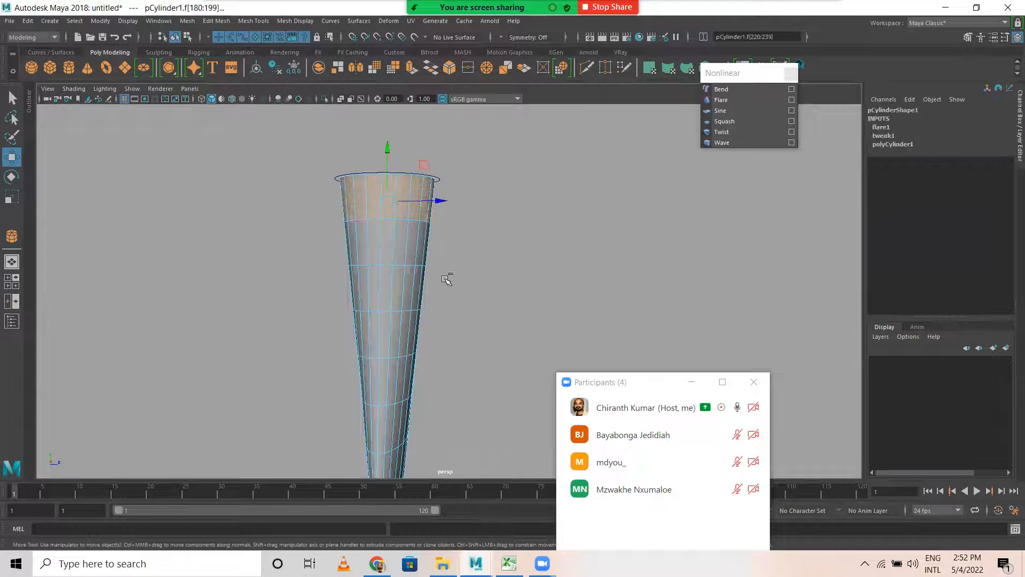
alt+drag(429, 295, 327, 266)
ctrl+drag(547, 282, 553, 285)
alt+drag(459, 288, 332, 269)
Step: Extrude the top cap faces and scale them slightly outward
shift+right_drag(601, 193, 603, 218)
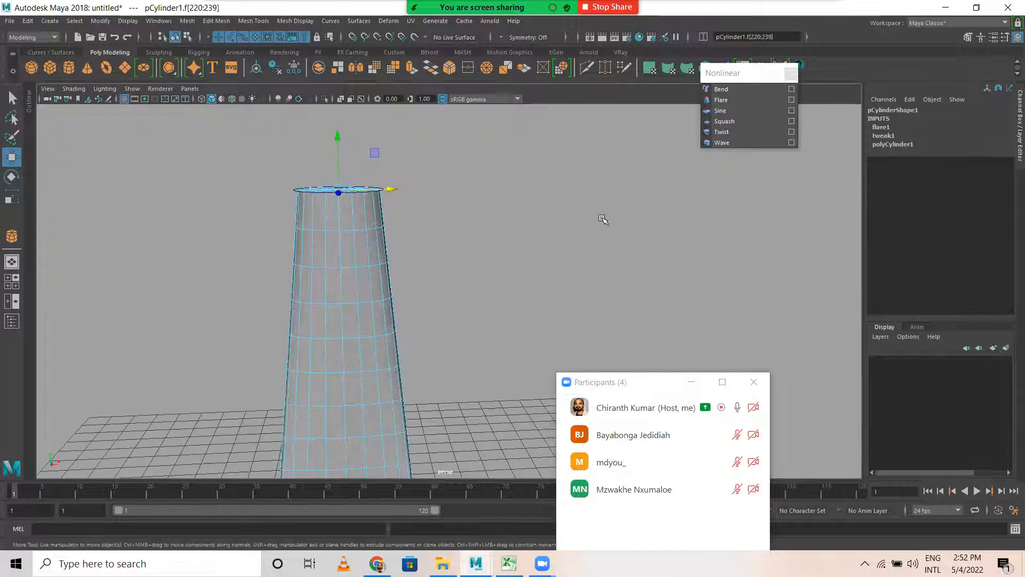
key(r)
alt+drag(464, 301, 384, 265)
drag(337, 230, 338, 226)
Step: Extrude the top cap faces again and raise them straight up to about 12.43 in Y to form a tall cap
key(ctrl+e)
key(w)
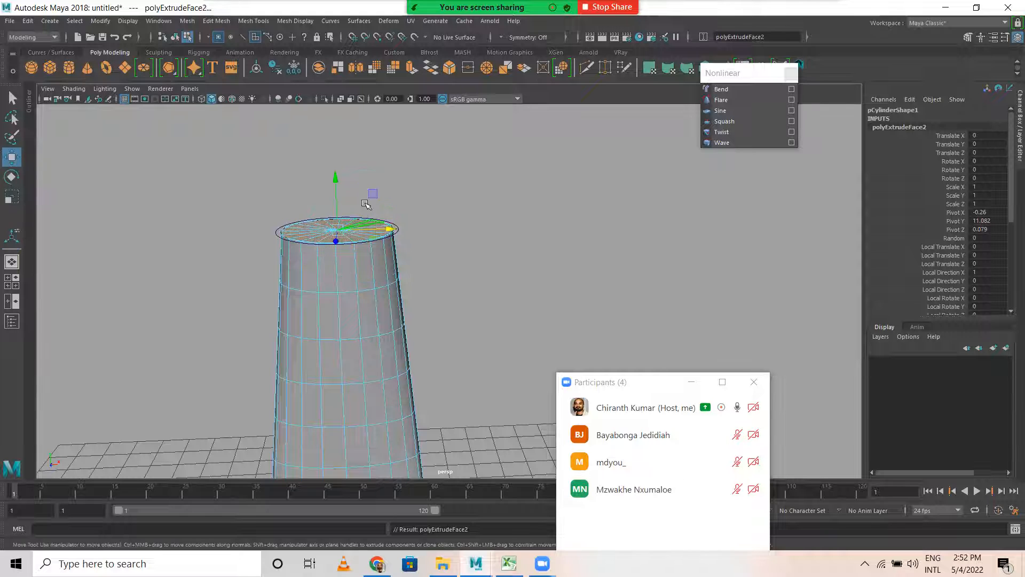
drag(333, 177, 332, 116)
key(ctrl+e)
key(w)
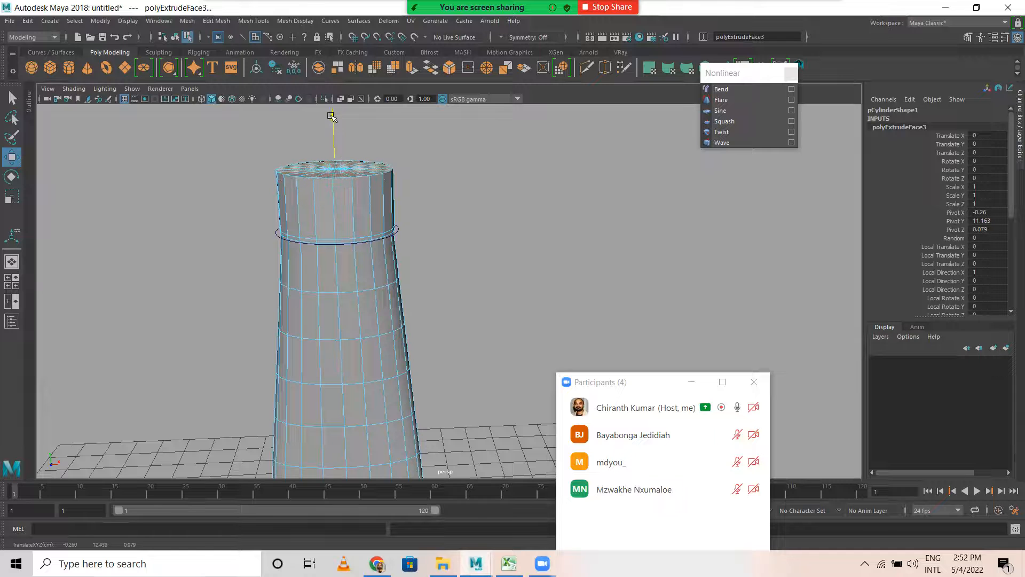
Step: Extrude the raised top faces once more, scale them slightly inward, and return to object selection
key(ctrl+e)
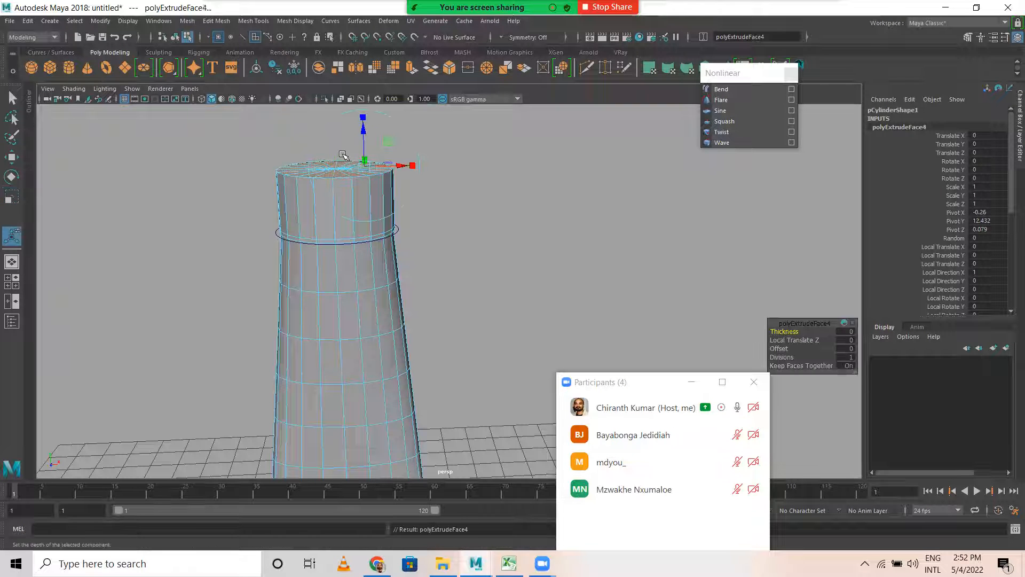
key(r)
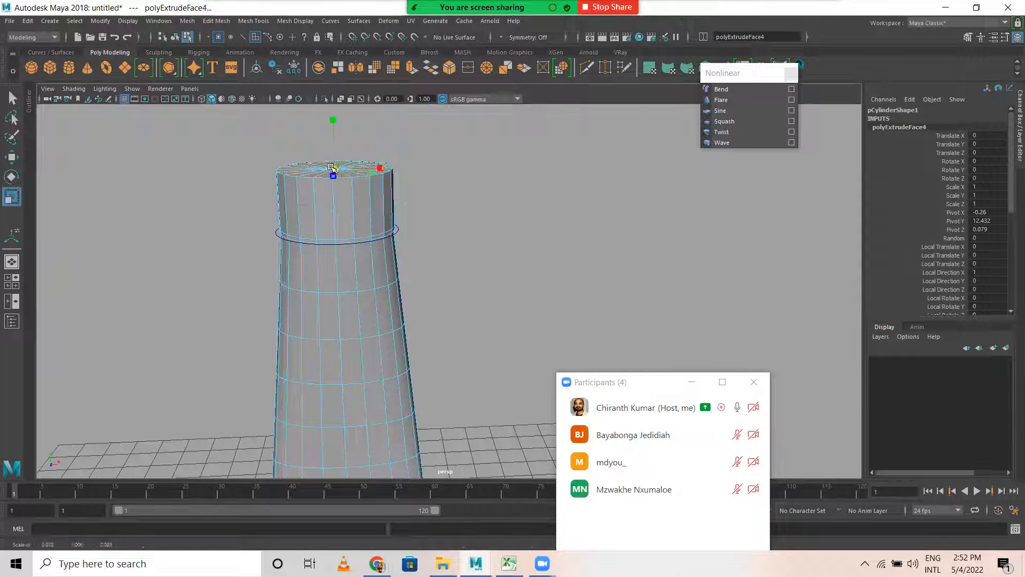
key(F8)
Step: Examine the capped cylinder in smooth preview from several angles and return it to the unsmoothed display
click(436, 160)
scroll(463, 273, down, 4)
alt+drag(463, 273, 419, 296)
click(420, 296)
key(3)
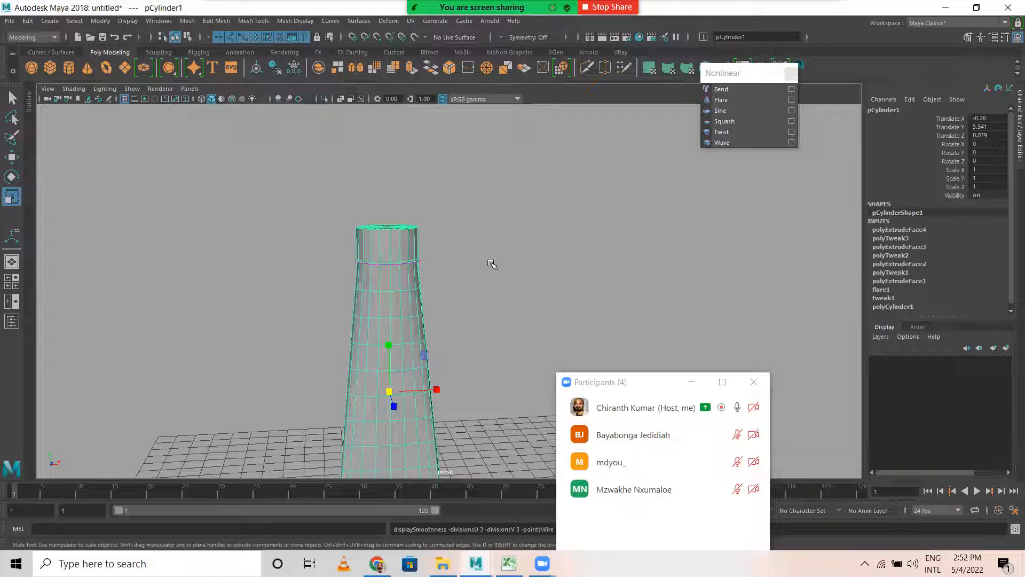
click(526, 259)
alt+drag(526, 258, 349, 310)
click(423, 287)
alt+drag(427, 291, 390, 236)
key(1)
Step: Insert an edge loop around the cylinder close to its bottom edge
click(465, 355)
alt+middle_drag(389, 300, 374, 208)
alt+right_drag(374, 208, 293, 277)
click(336, 312)
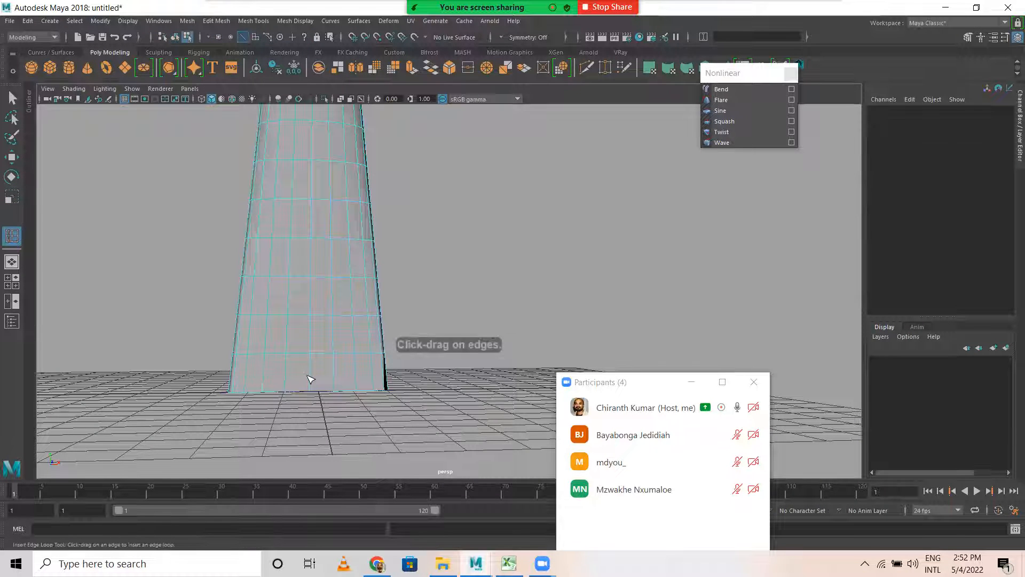
drag(309, 386, 308, 389)
Step: Insert an edge loop around the cylinder body just beneath the cap's rim and return to object mode
alt+middle_drag(314, 299, 328, 378)
alt+right_drag(337, 305, 468, 277)
alt+middle_drag(309, 145, 382, 423)
alt+right_drag(361, 353, 477, 353)
alt+drag(480, 357, 274, 365)
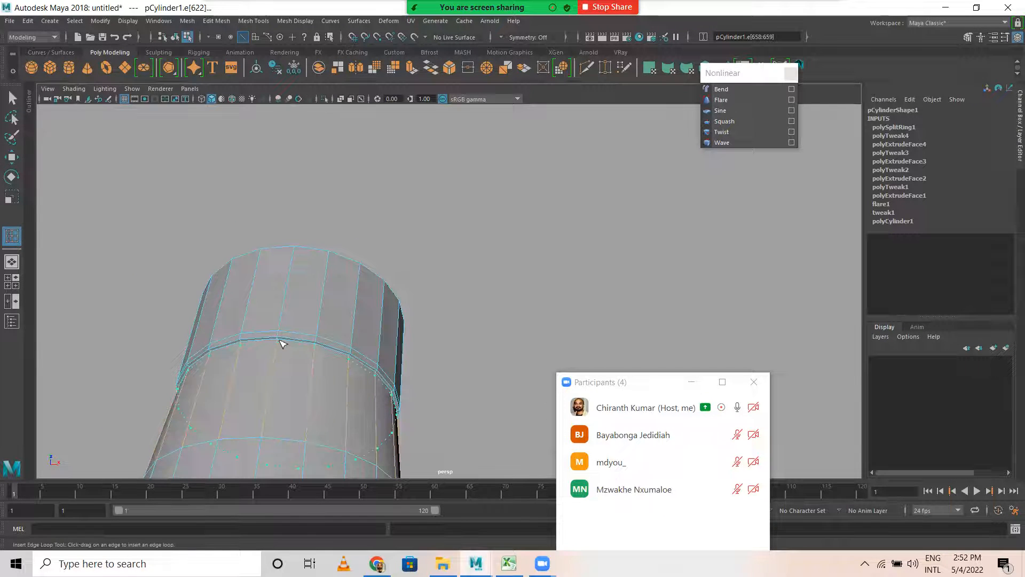
click(281, 343)
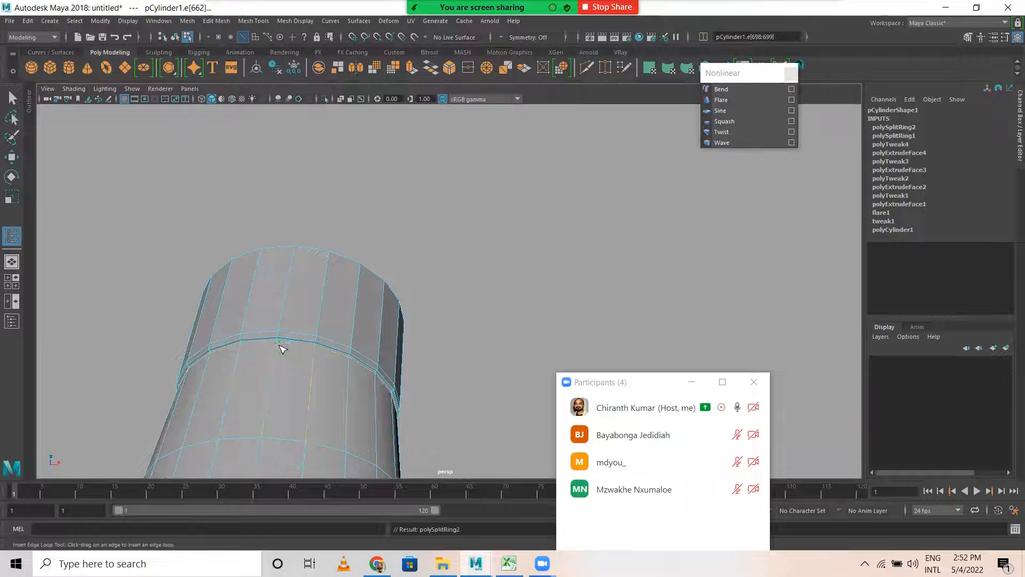
key(r)
drag(289, 412, 286, 409)
alt+drag(319, 342, 288, 330)
right_drag(284, 256, 368, 210)
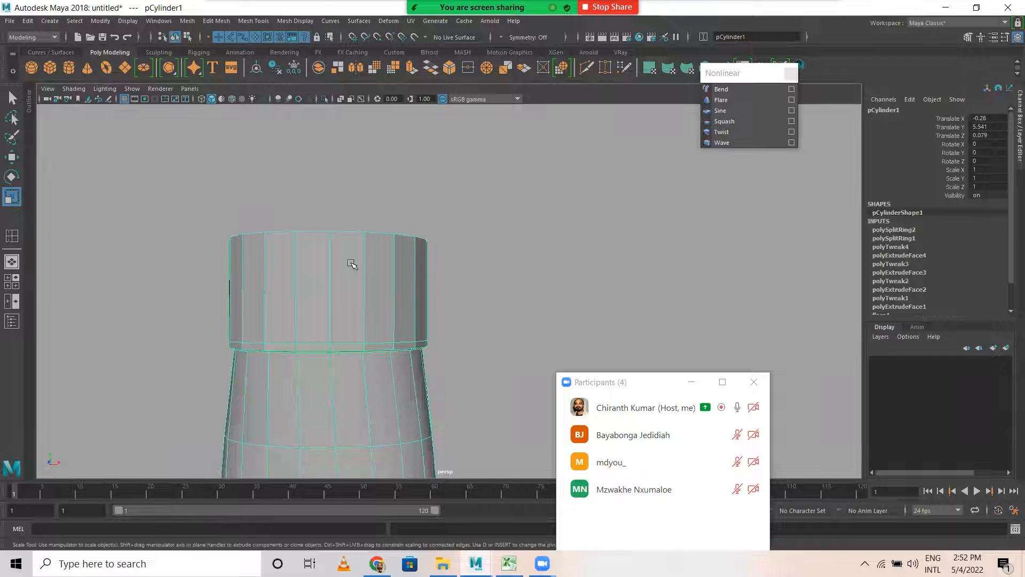
Step: Display the capped cylinder in smooth preview and check its whole shape from base to cap
key(3)
click(510, 254)
scroll(519, 336, down, 5)
alt+middle_drag(548, 339, 485, 117)
scroll(308, 319, down, 5)
alt+drag(308, 319, 364, 320)
scroll(364, 319, up, 3)
alt+middle_drag(398, 236, 403, 319)
click(376, 314)
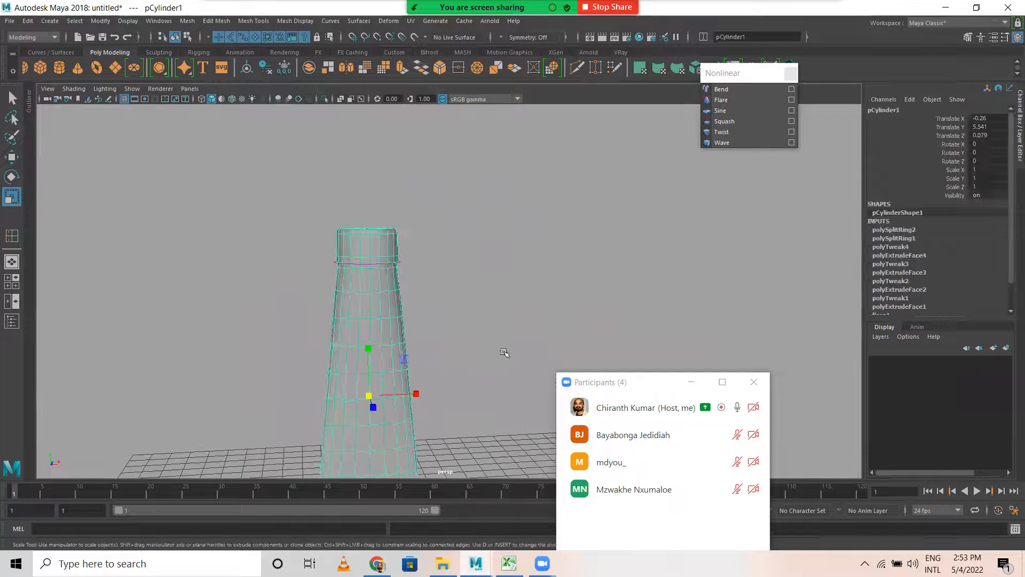
Step: Try moving the flare handle along negative X, away from the cylinder, and undo each move
key(w)
drag(314, 196, 482, 435)
scroll(480, 382, down, 5)
alt+drag(475, 387, 450, 404)
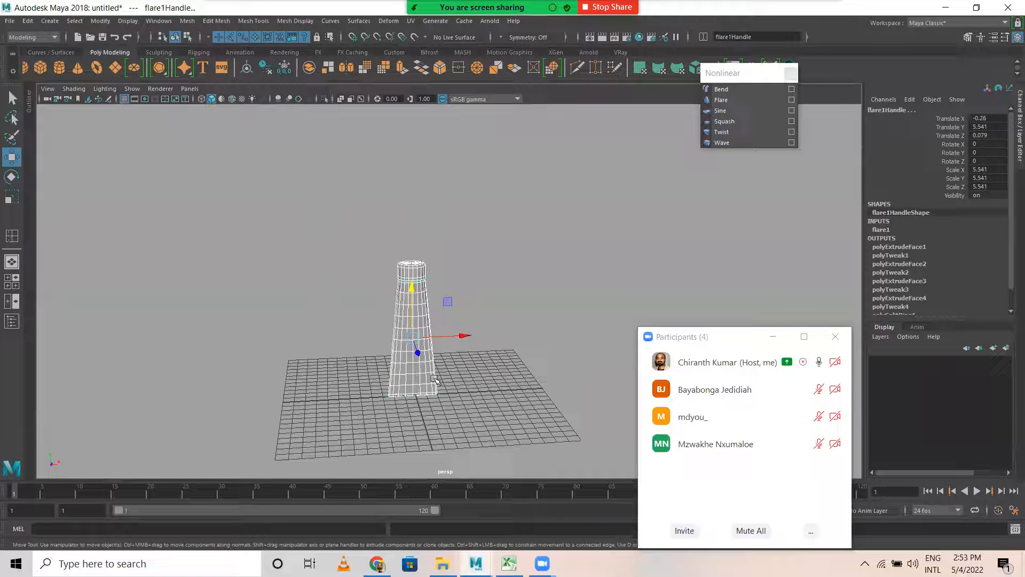
click(393, 344)
drag(463, 337, 270, 354)
key(ctrl+z)
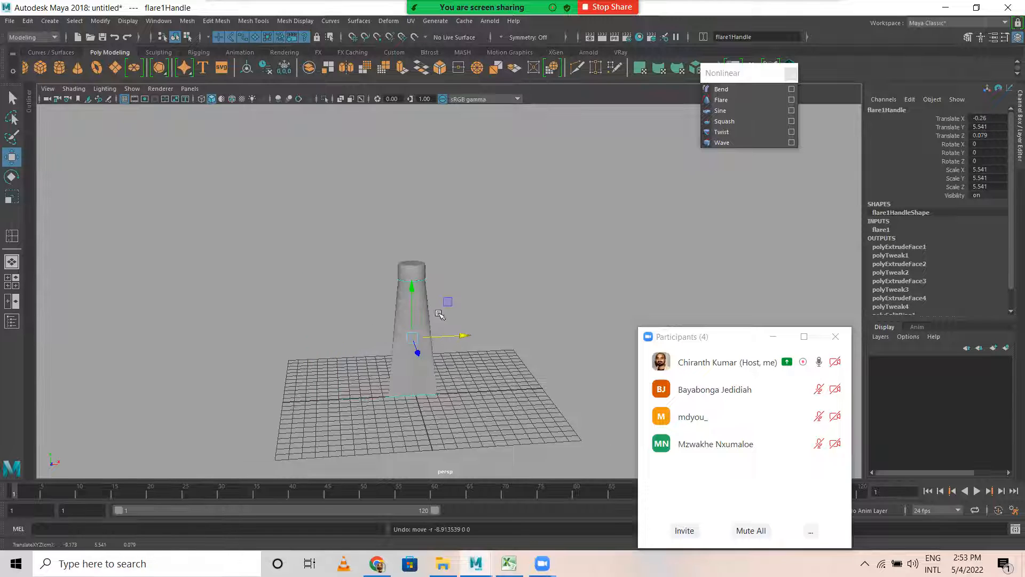
alt+right_drag(349, 370, 564, 395)
drag(476, 384, 340, 396)
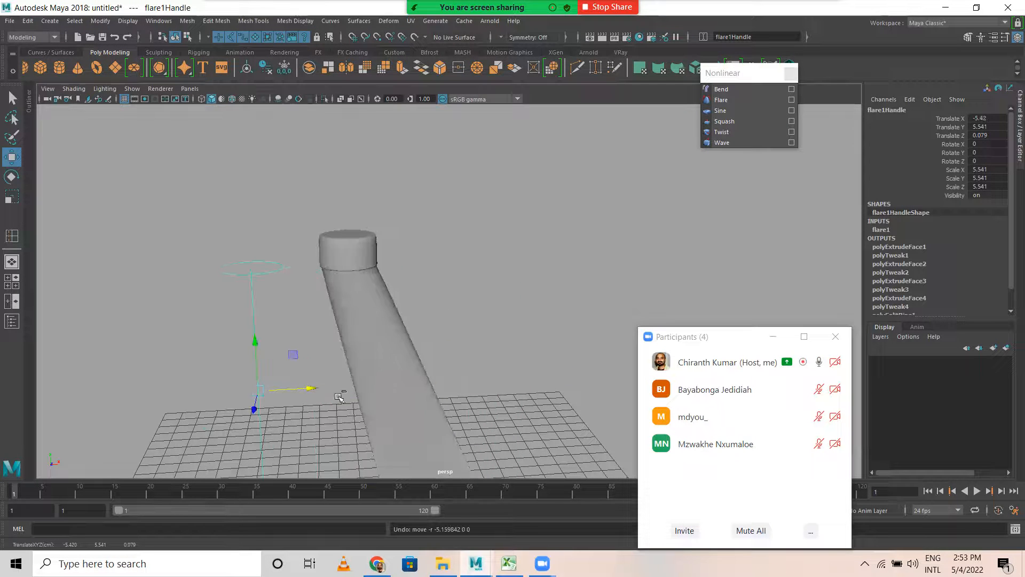
click(451, 286)
Step: Delete the cylinder's construction history and move it along negative X to the edge of the grid
click(393, 291)
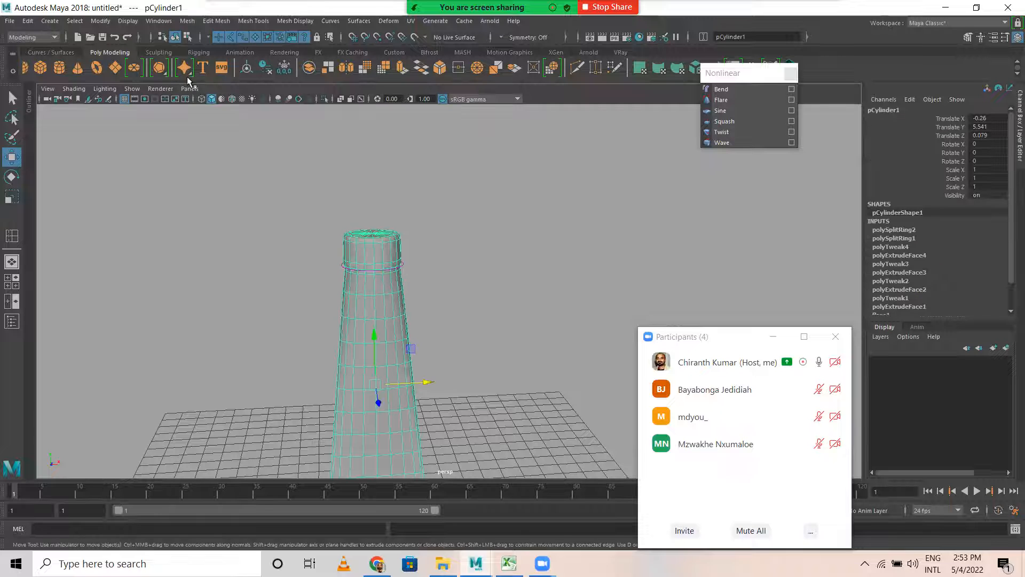
click(28, 22)
mouse_move(81, 146)
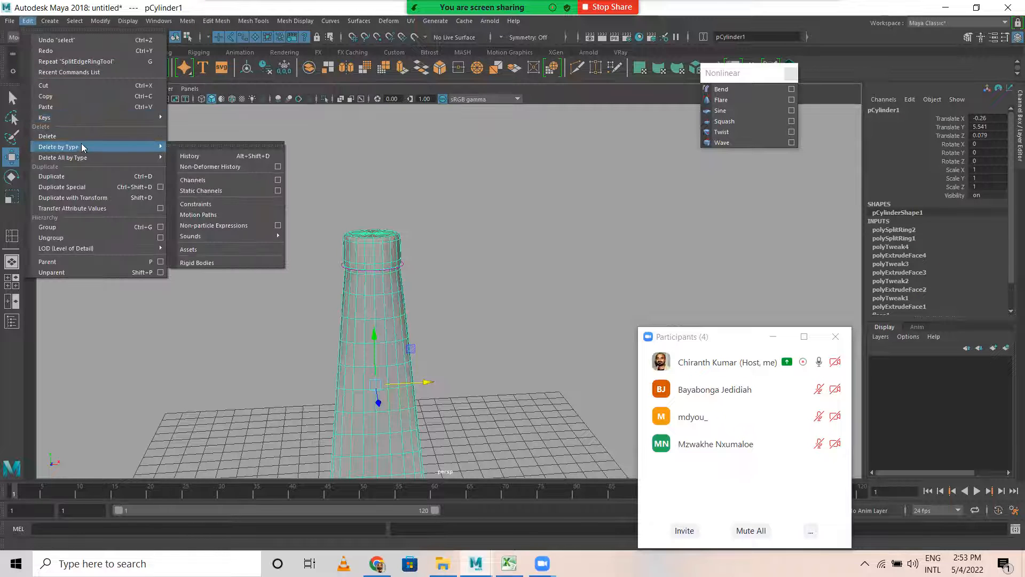
click(190, 156)
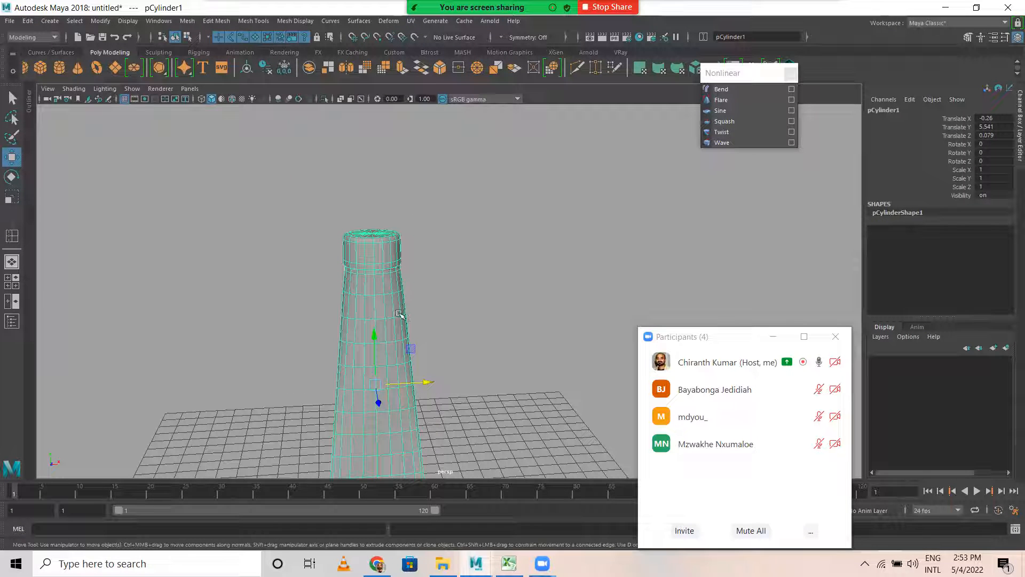
drag(434, 383, 195, 364)
click(304, 279)
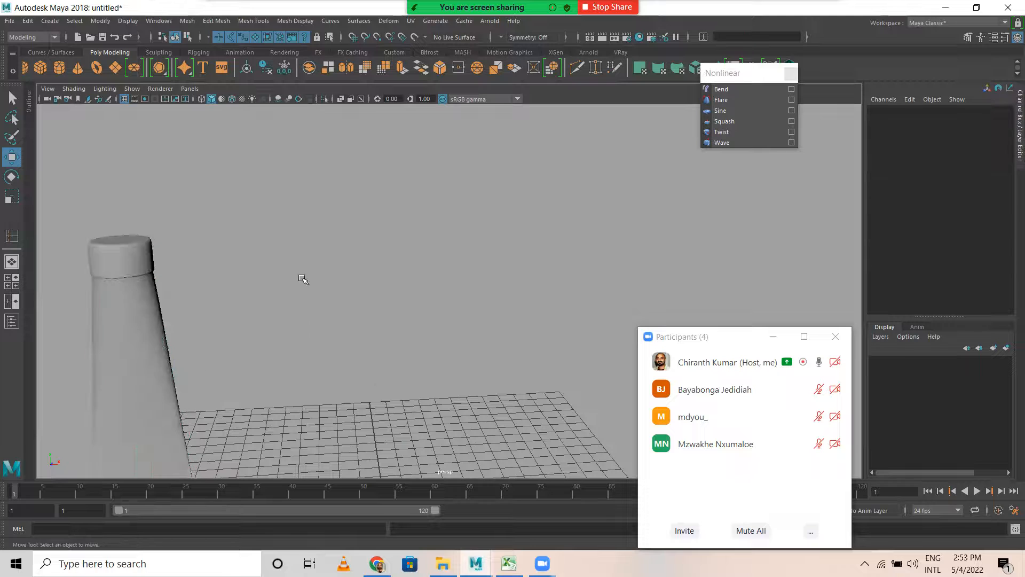
Step: Draw a large polygon plane beside the cylinder, about 101.6 wide and 80.4 high, starting from the grid area
scroll(305, 279, down, 6)
alt+middle_drag(303, 184, 294, 162)
alt+drag(294, 162, 400, 340)
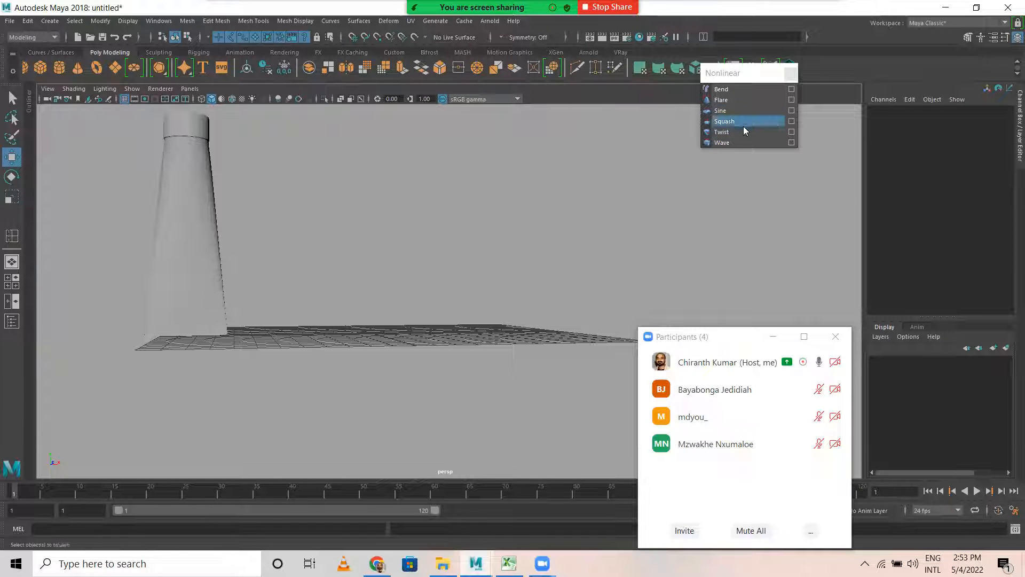
alt+drag(318, 129, 348, 151)
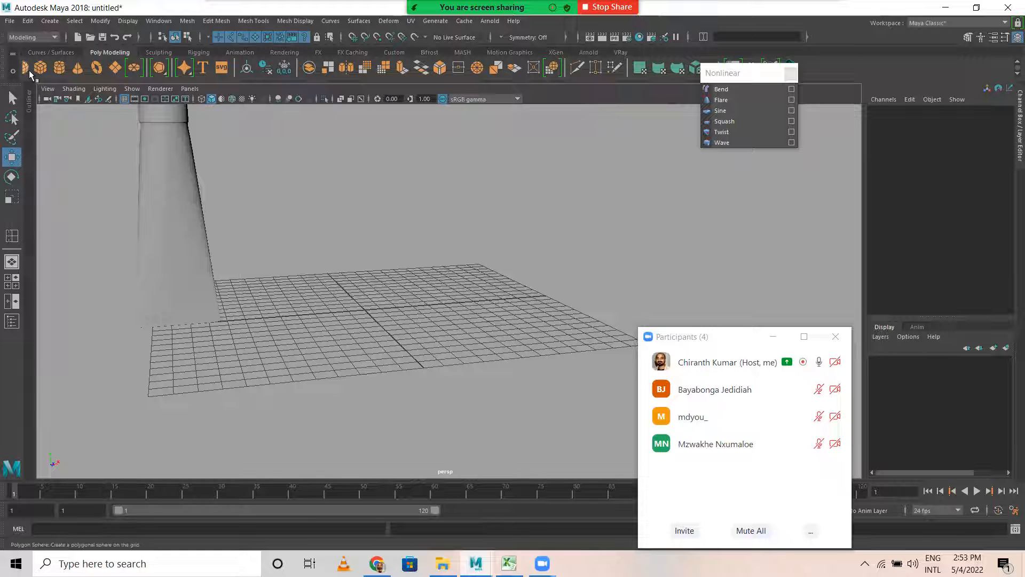
click(123, 74)
scroll(416, 259, down, 5)
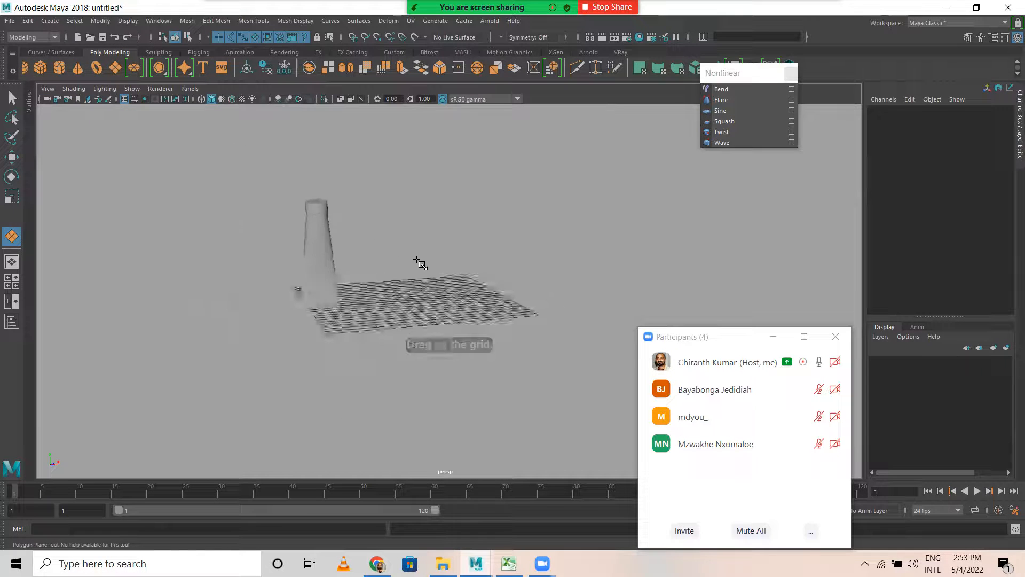
alt+drag(448, 320, 444, 365)
scroll(459, 252, down, 5)
mouse_move(538, 290)
alt+middle_down()
mouse_move(421, 289)
mouse_move(328, 266)
alt+middle_up()
alt+drag(329, 265, 306, 216)
alt+drag(367, 203, 382, 172)
drag(263, 140, 778, 445)
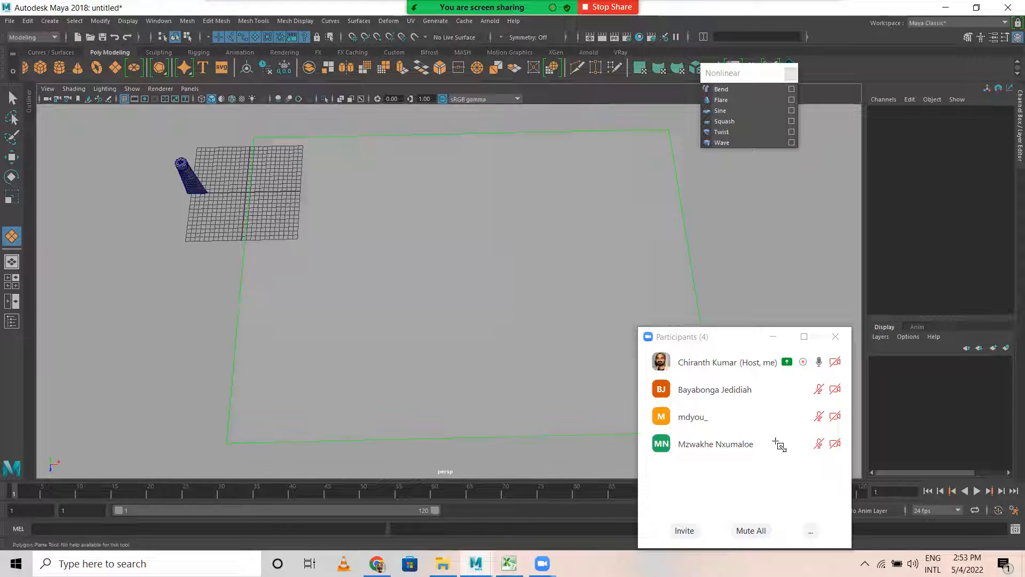
drag(766, 483, 764, 478)
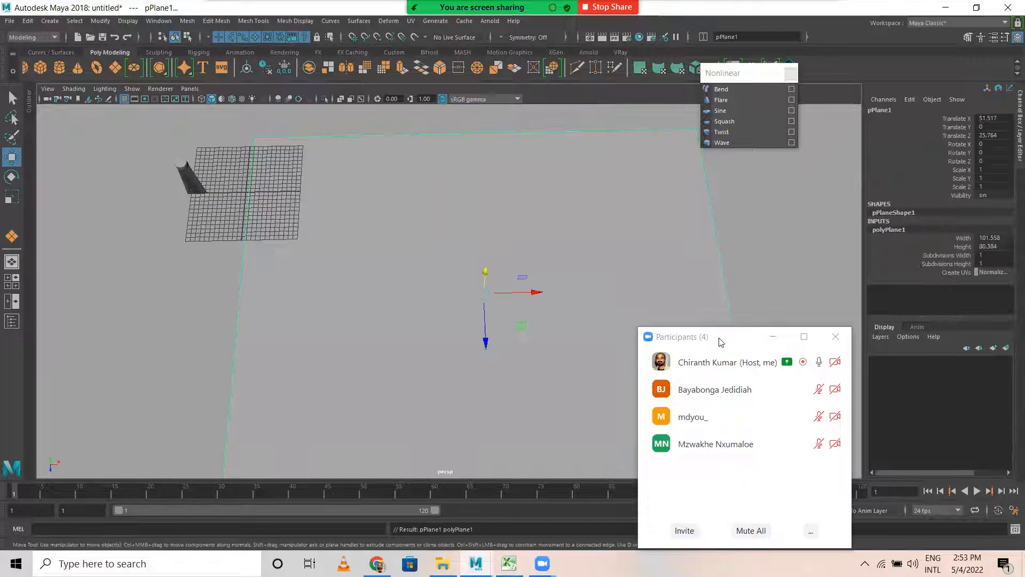
Step: Set both the width and height subdivisions of the plane to 28
drag(720, 342, 946, 330)
click(947, 255)
middle_drag(703, 274, 671, 268)
key(ctrl+z)
shift+click(945, 264)
middle_drag(508, 286, 611, 286)
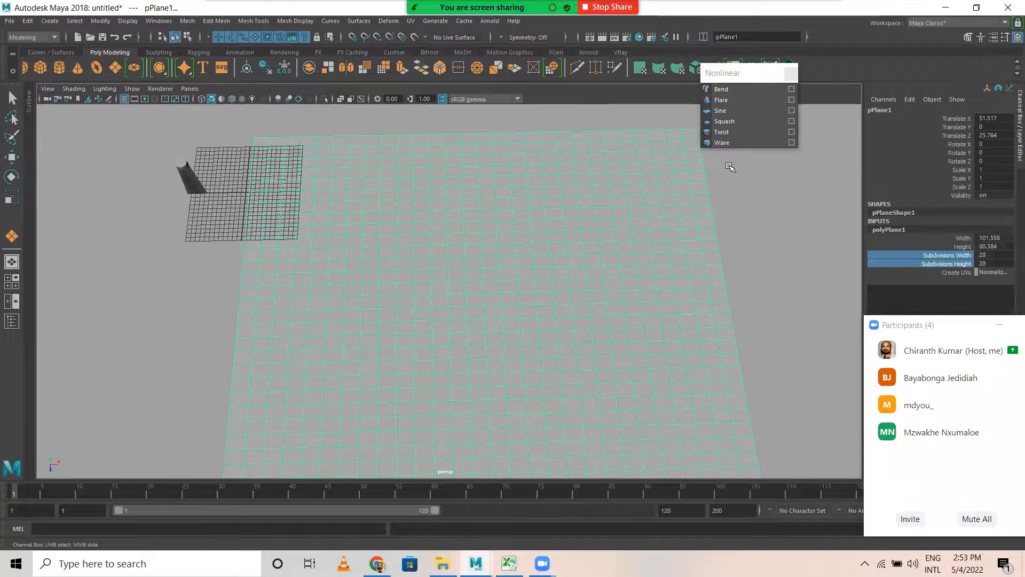
Step: Apply a Sine nonlinear deformer to the plane and open the deformer's input attributes
click(729, 112)
alt+drag(545, 209, 574, 325)
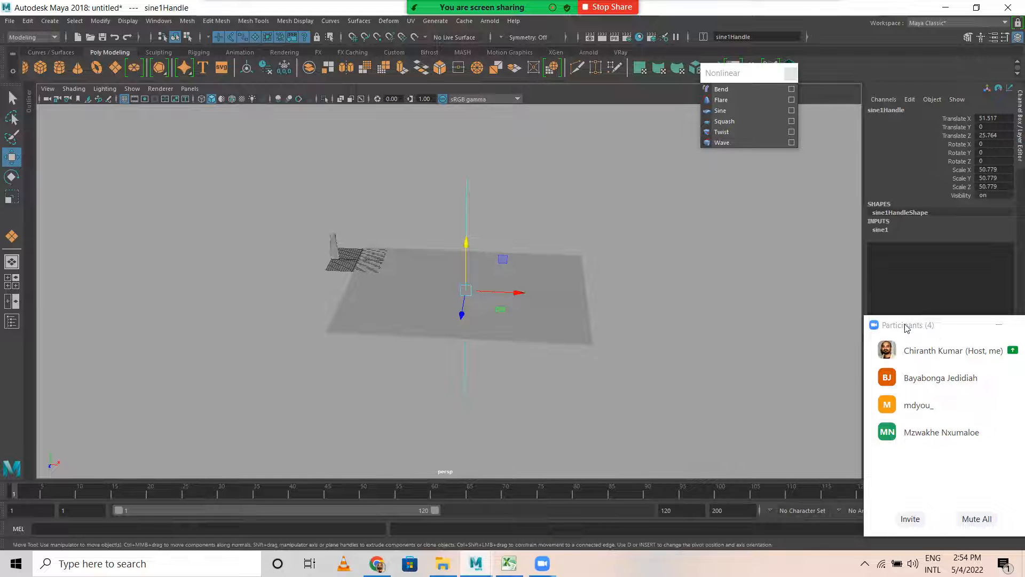
drag(906, 328, 642, 404)
click(882, 230)
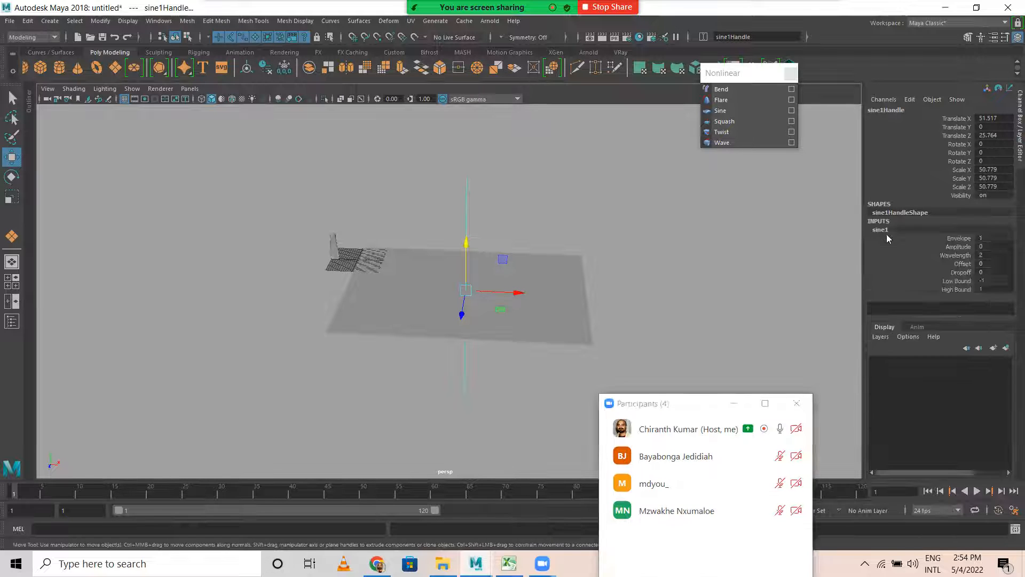
Step: Try adjusting the Sine deformer's amplitude with its handle upright and undo the change, keeping the handle selected
click(954, 247)
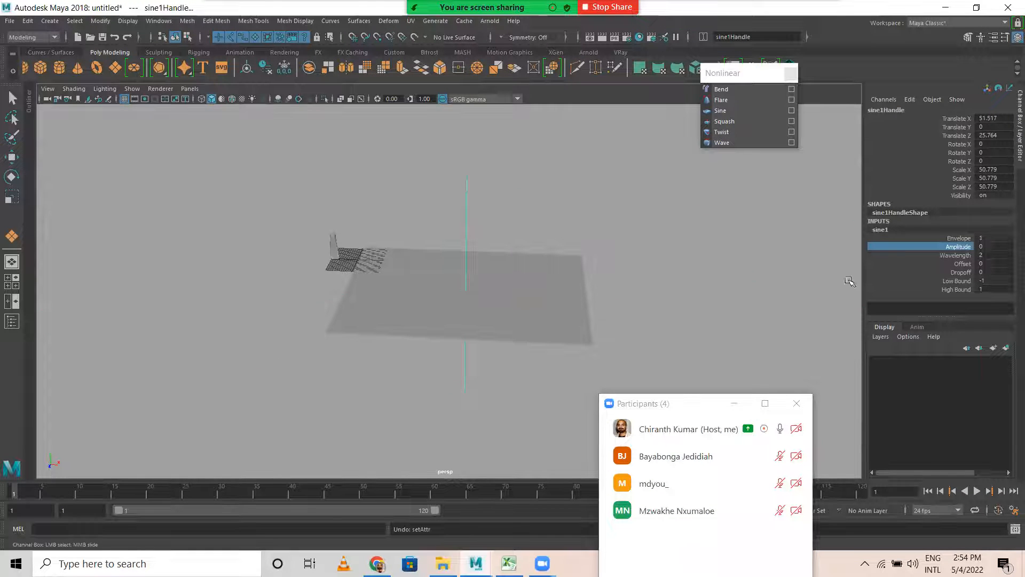
click(955, 256)
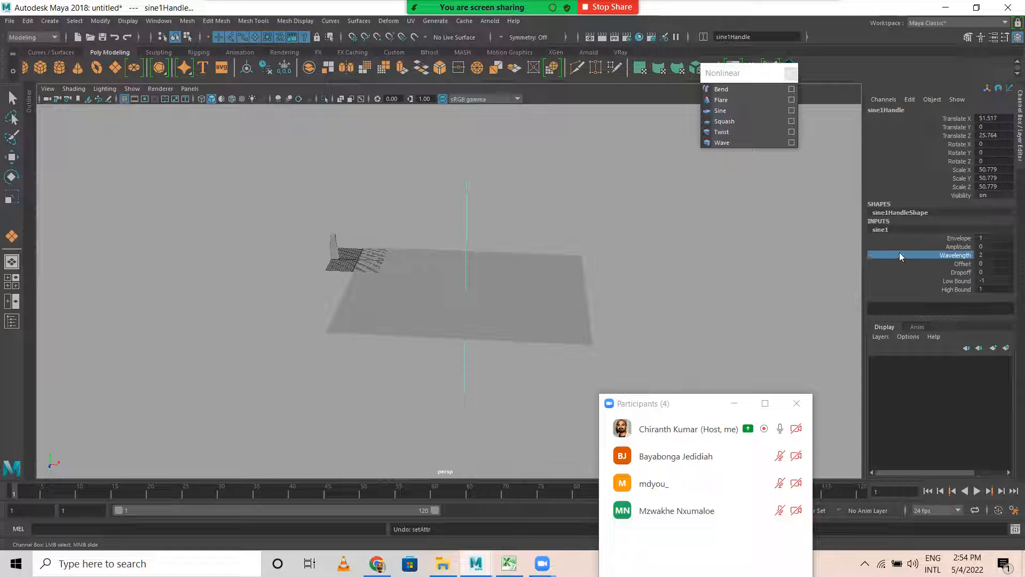
alt+drag(556, 255, 454, 190)
click(494, 215)
key(ctrl+z)
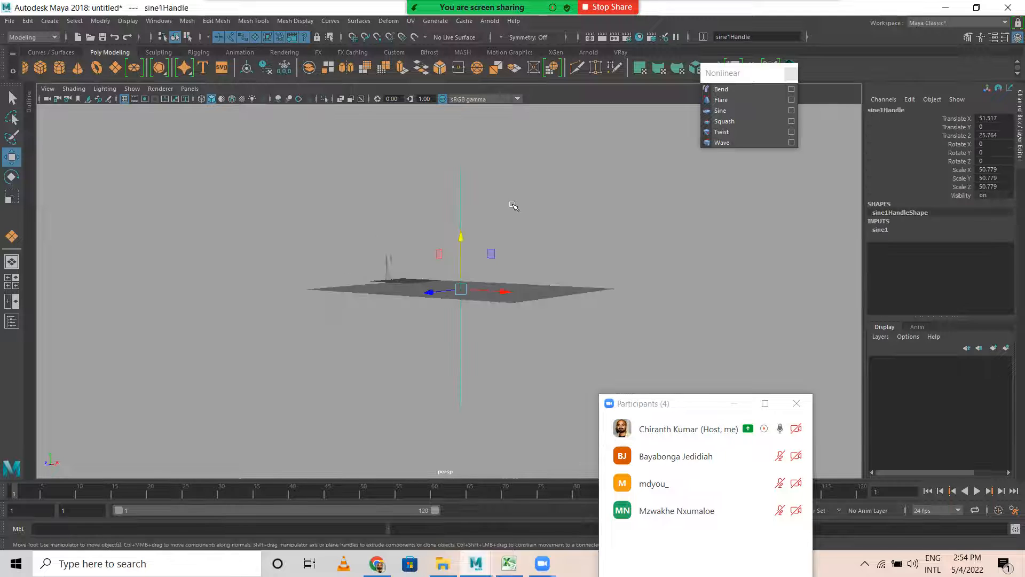
Step: Rotate the sine handle to 90 in X so it lies flat along the plane
key(e)
alt+drag(582, 262, 566, 323)
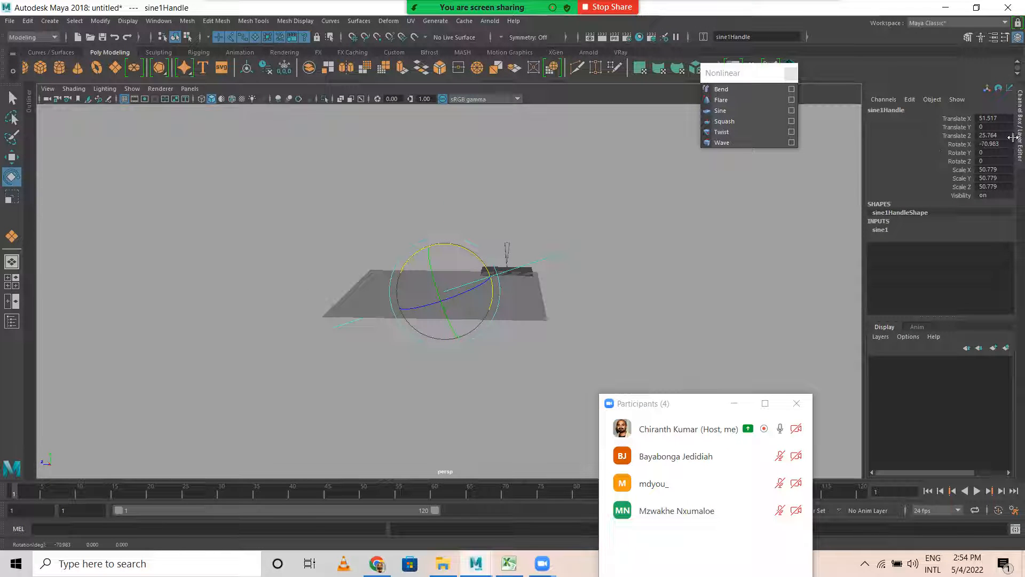
key(Return)
alt+drag(587, 225, 540, 339)
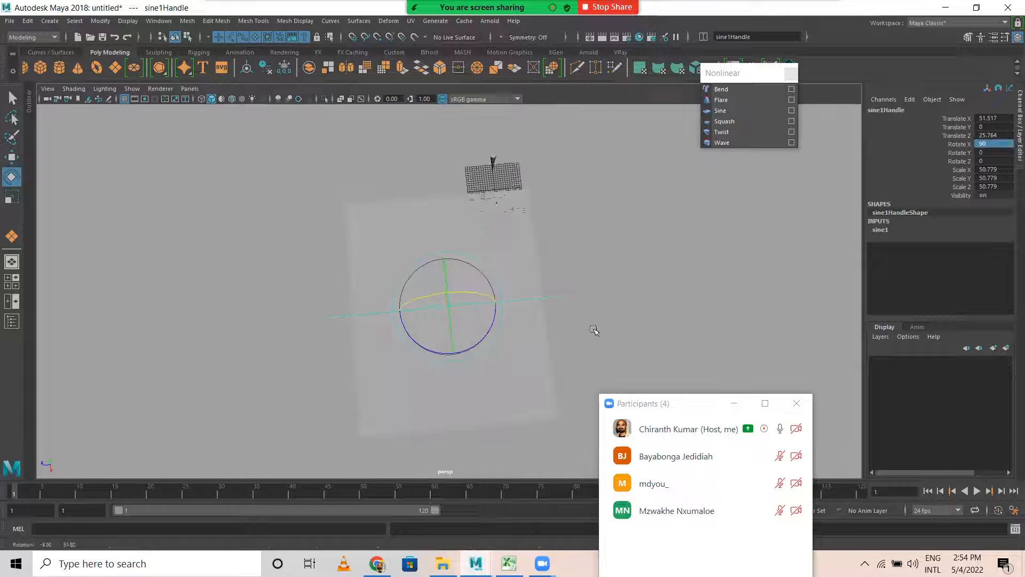
Step: Scale the plane to about 0.443 in X and 1.3 in Z to make a long strip
click(539, 339)
key(r)
drag(453, 353, 381, 311)
alt+drag(435, 350, 415, 299)
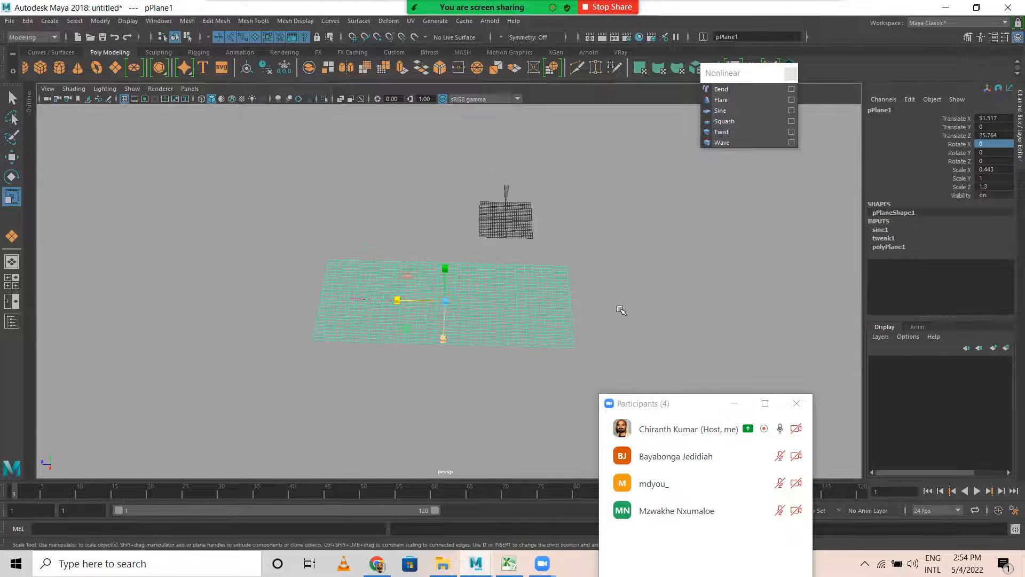
Step: Select the sine handle and set the deformer's amplitude to about -0.6 and its wavelength to 1.3
key(w)
click(623, 309)
alt+right_drag(520, 320, 652, 338)
alt+drag(652, 338, 634, 308)
click(634, 308)
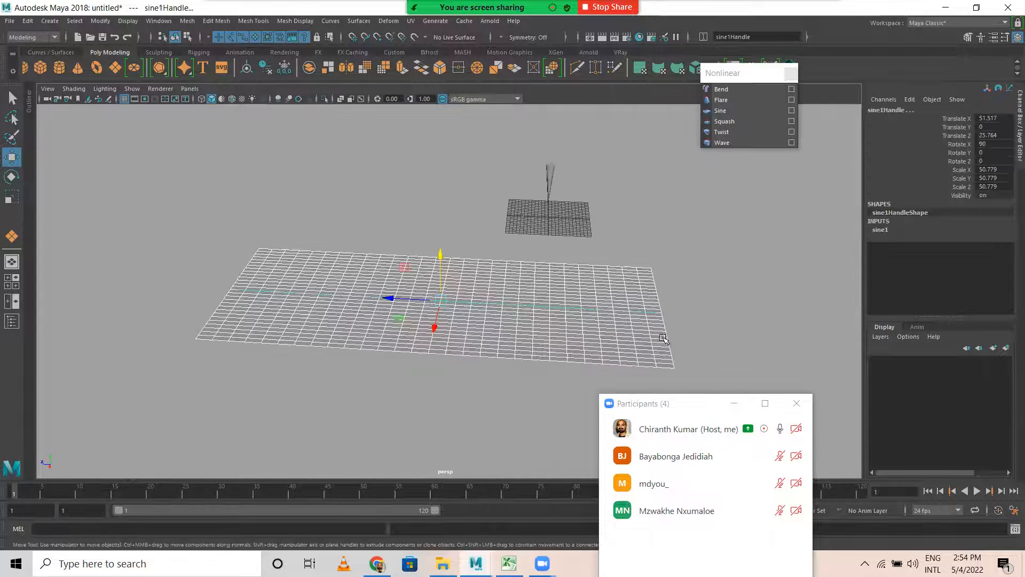
click(881, 230)
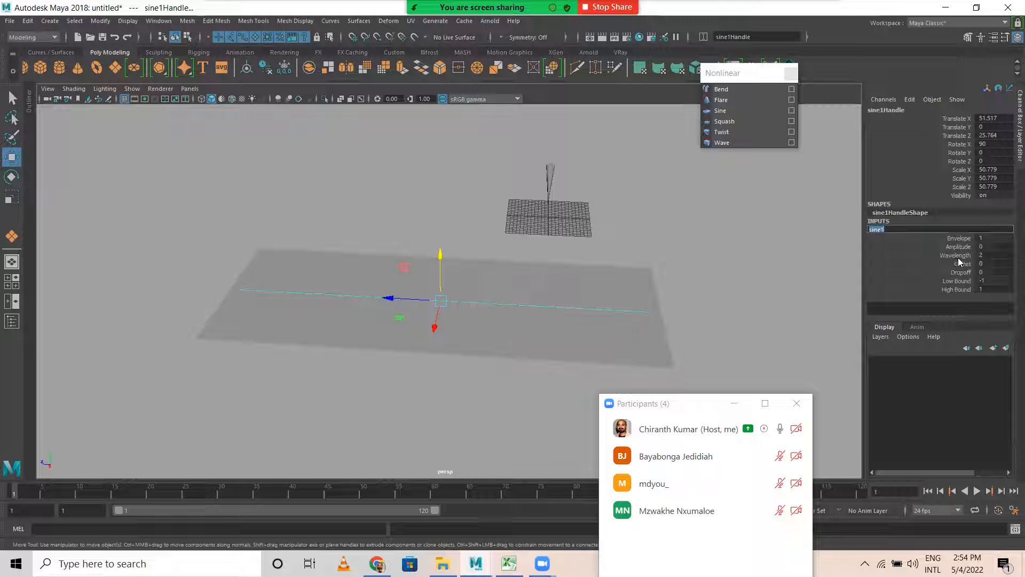
click(947, 247)
middle_drag(546, 266, 542, 263)
alt+drag(543, 264, 631, 330)
click(954, 256)
middle_drag(666, 294, 665, 291)
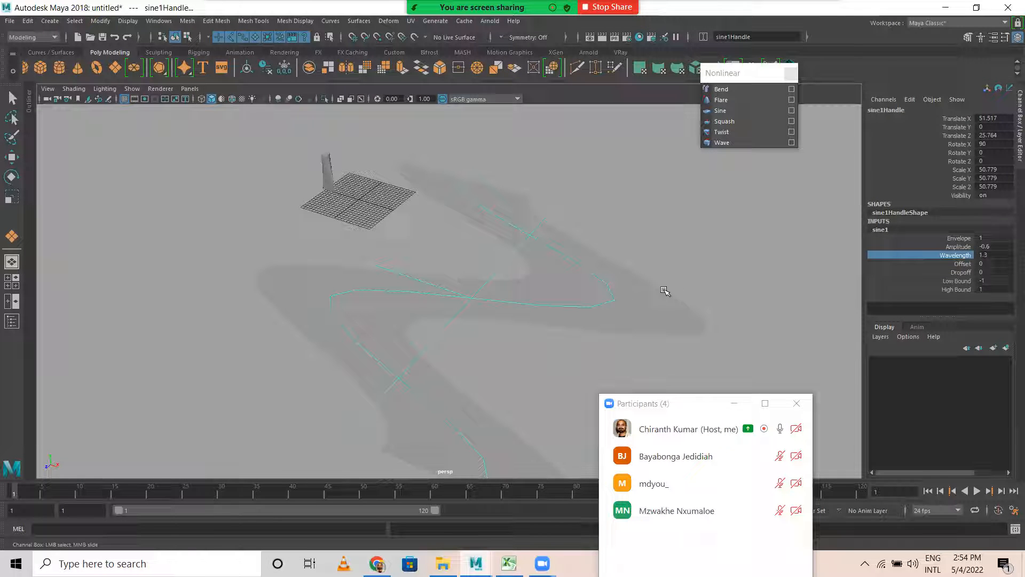
Step: Readjust the sine amplitude to bend the strip in a gentler S-curve, and deselect the handle
click(958, 246)
middle_drag(819, 263, 779, 258)
alt+drag(714, 303, 694, 303)
click(603, 294)
alt+drag(649, 318, 447, 274)
click(706, 293)
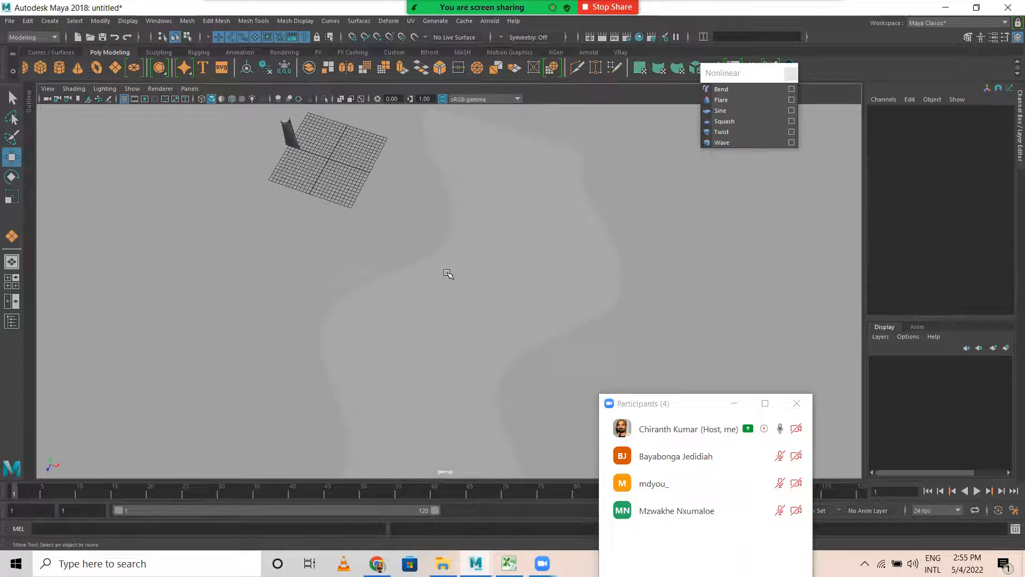
Step: Select the winding plane and switch the viewport to wireframe display
click(559, 310)
click(618, 320)
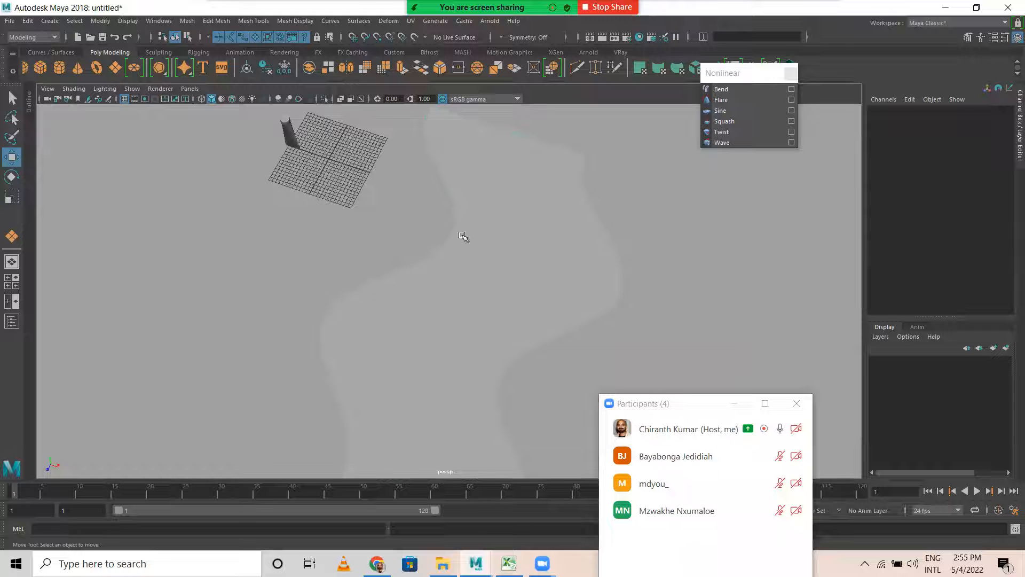
click(533, 337)
mouse_move(625, 306)
alt+mouse_down()
mouse_move(648, 284)
mouse_move(631, 261)
mouse_move(612, 268)
alt+mouse_up()
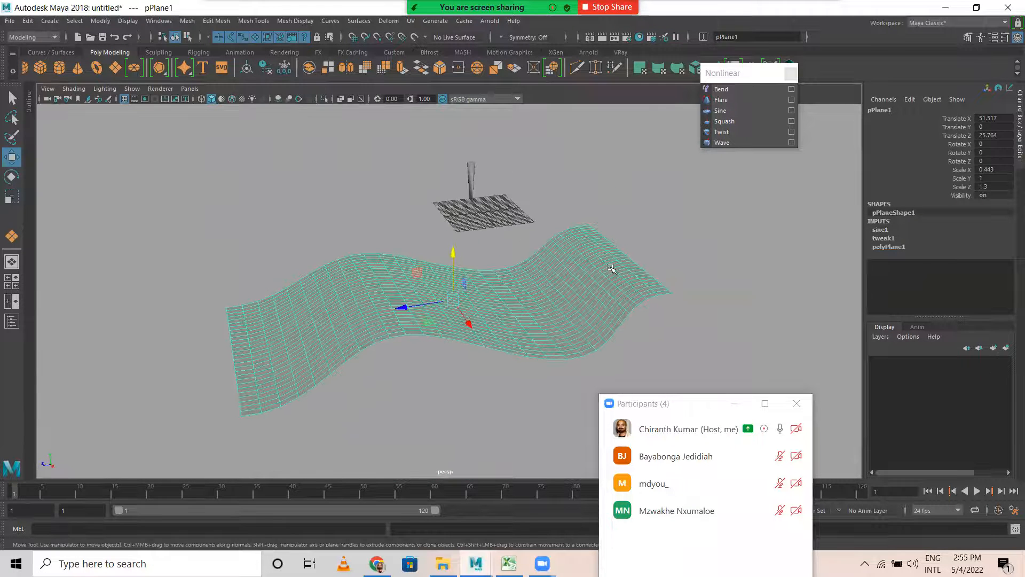
click(516, 323)
click(497, 280)
key(4)
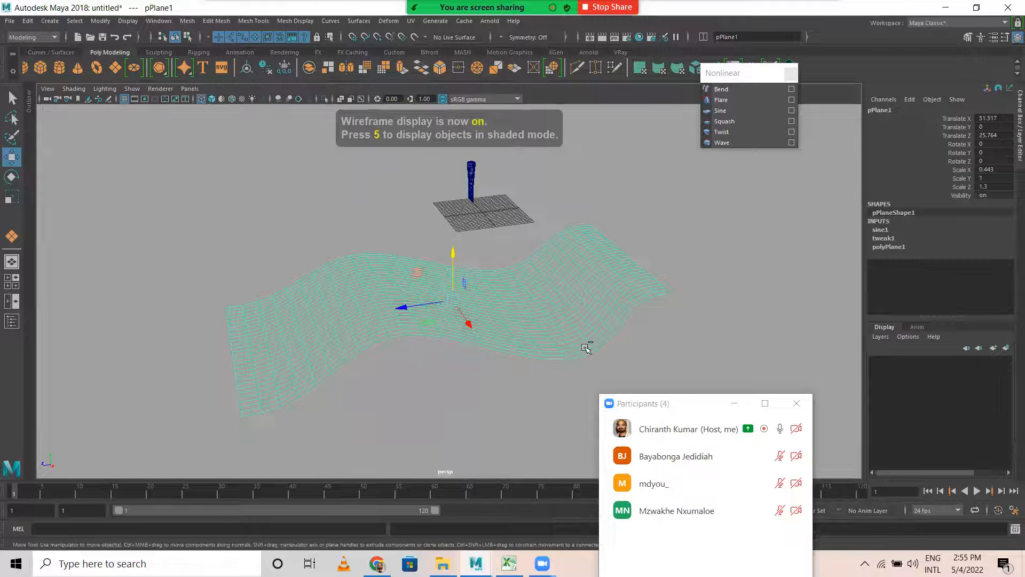
Step: Try raising the deformed plane vertically and undo the move
click(586, 347)
click(480, 334)
drag(453, 256, 452, 171)
key(ctrl+z)
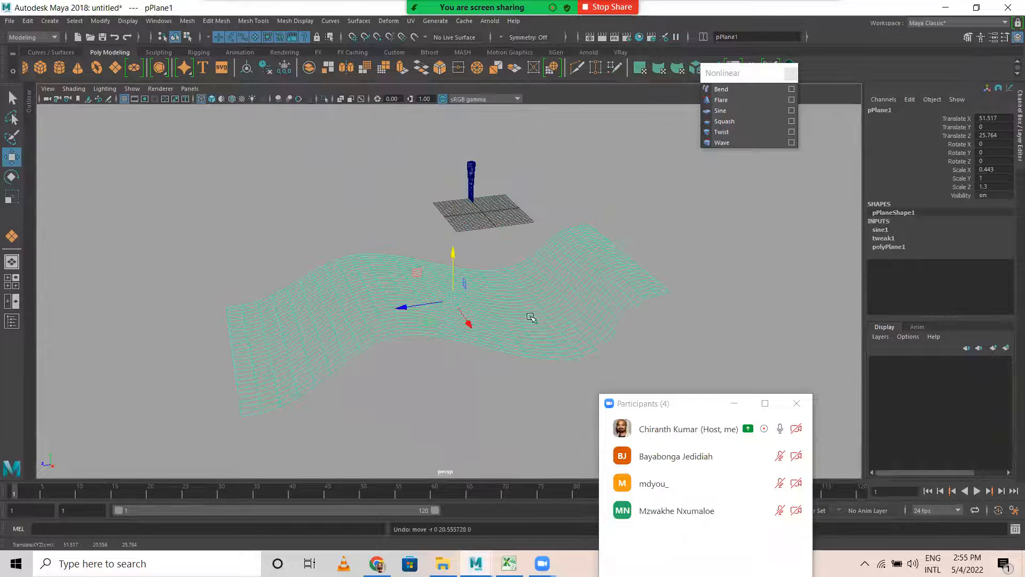
alt+drag(603, 347, 960, 288)
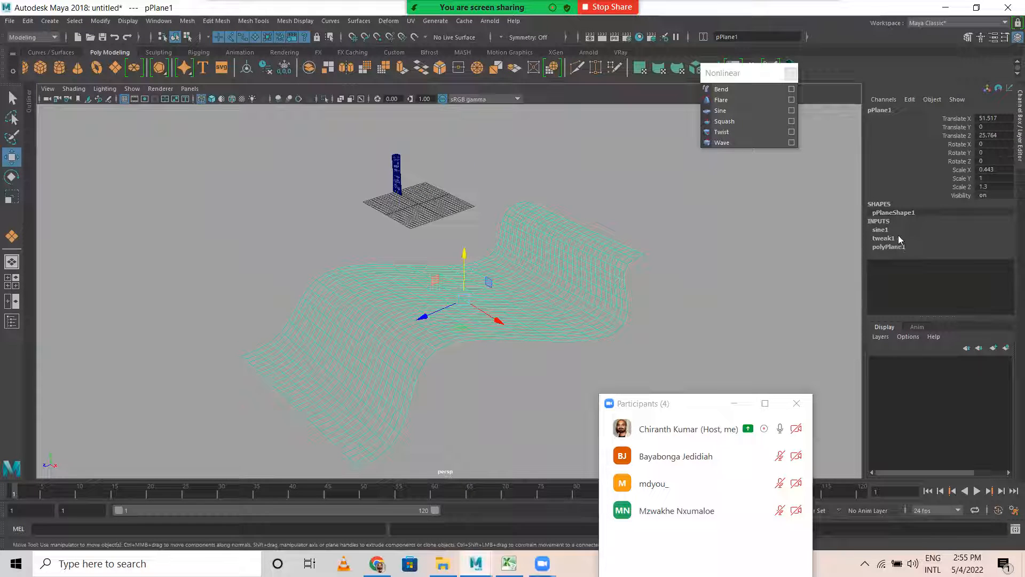
Step: Examine the plane's sine deformer attributes, such as amplitude and wavelength
click(882, 229)
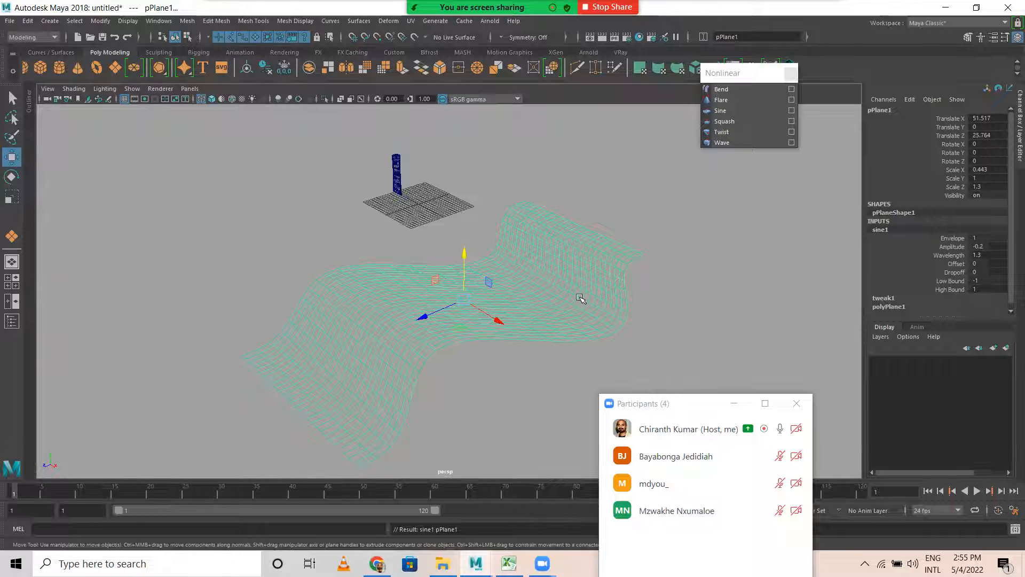
key(Down)
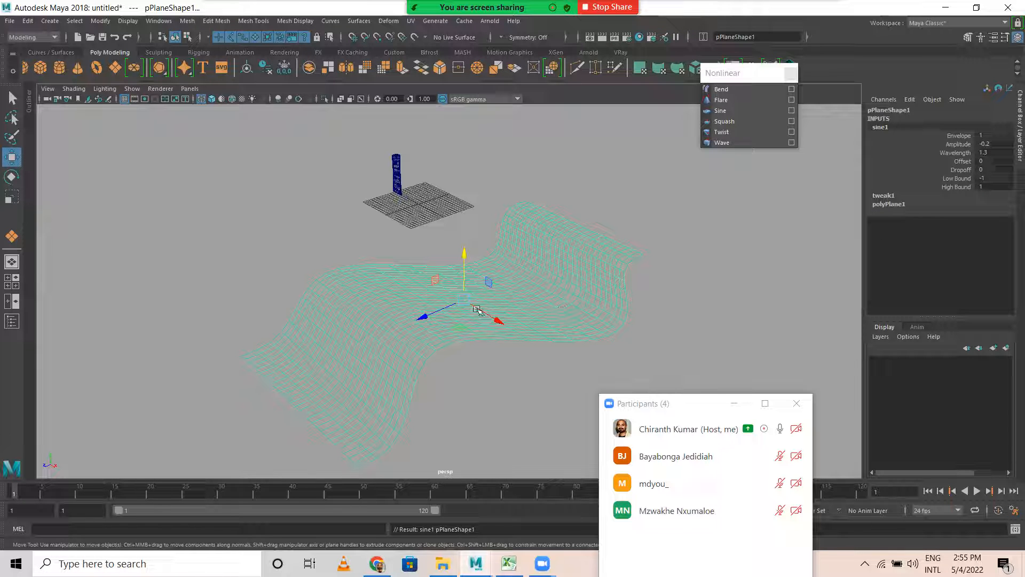
double_click(889, 126)
click(895, 145)
double_click(876, 127)
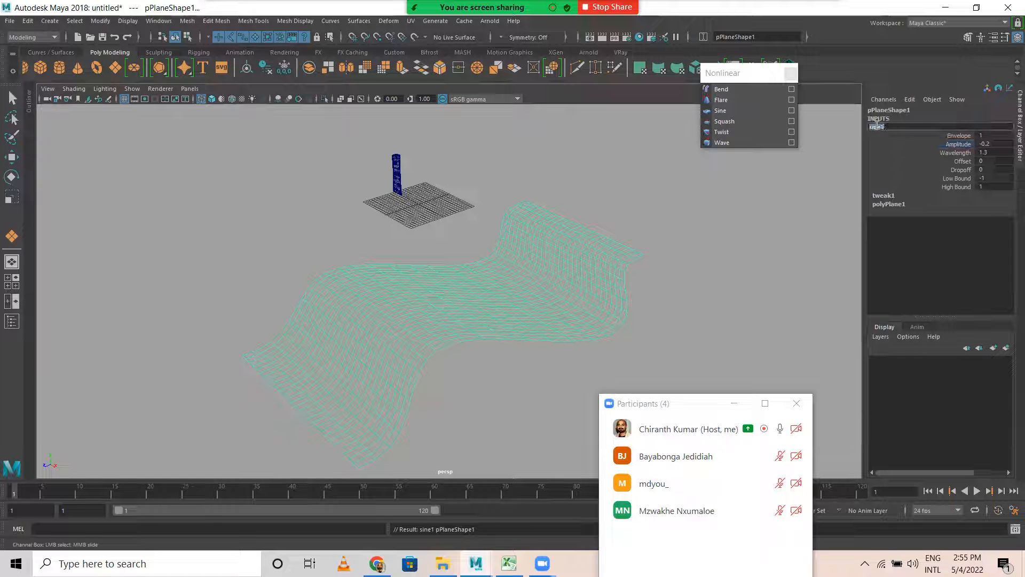
click(911, 153)
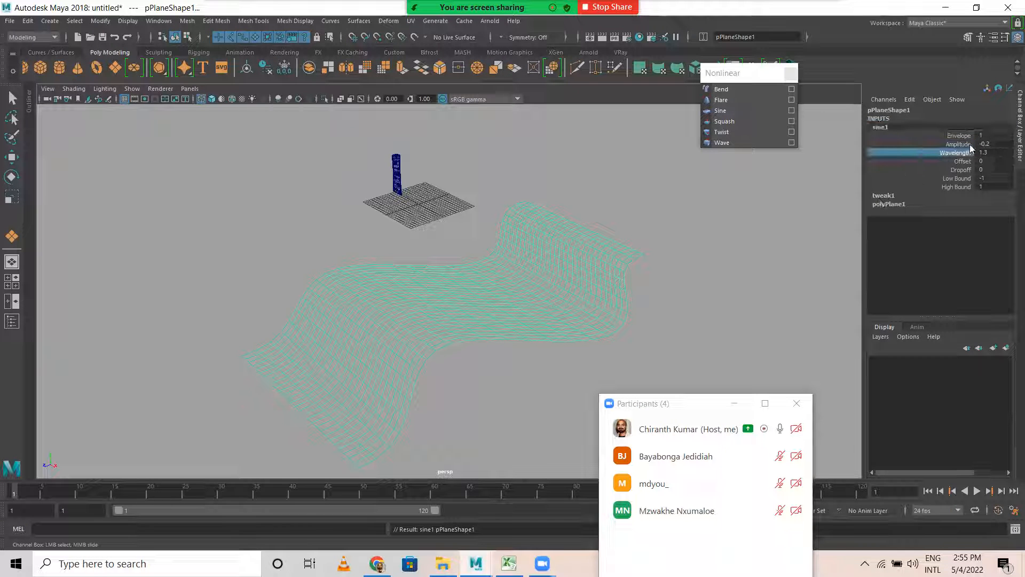
key(e)
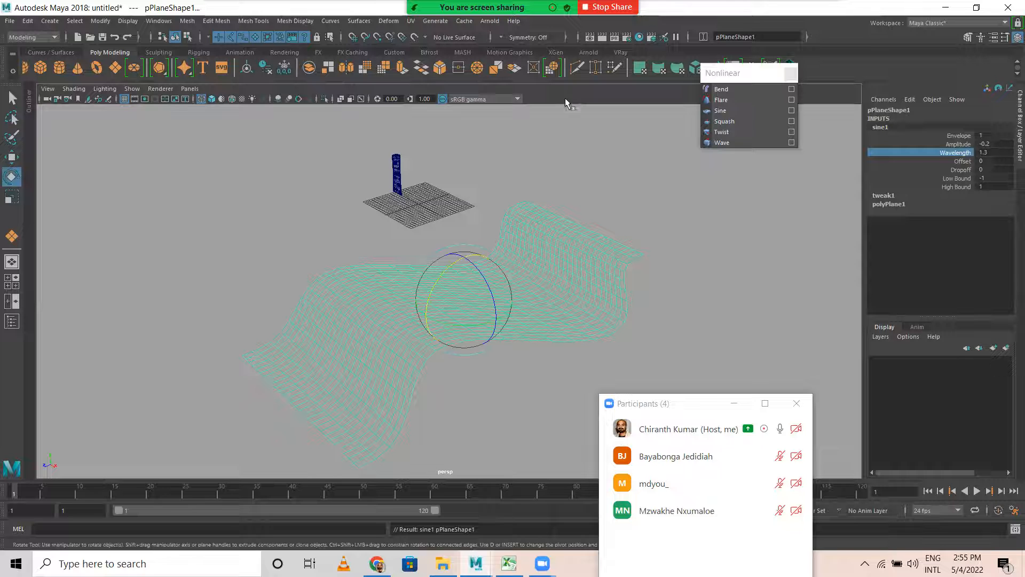
Step: Try rotating the deformed plane, undo the rotation and clear the selection
drag(483, 270, 498, 307)
key(ctrl+z)
alt+drag(602, 317, 391, 200)
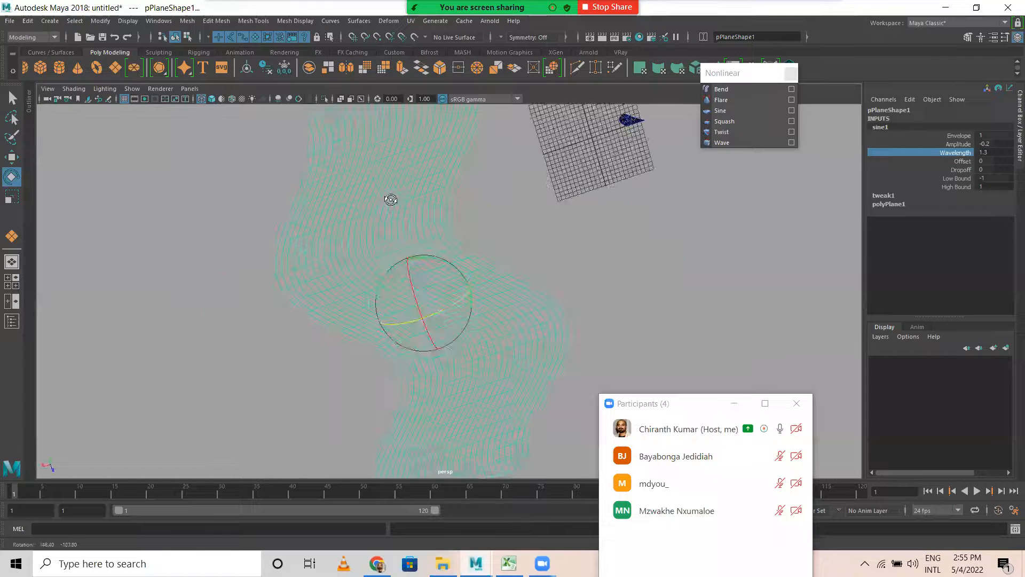
click(563, 249)
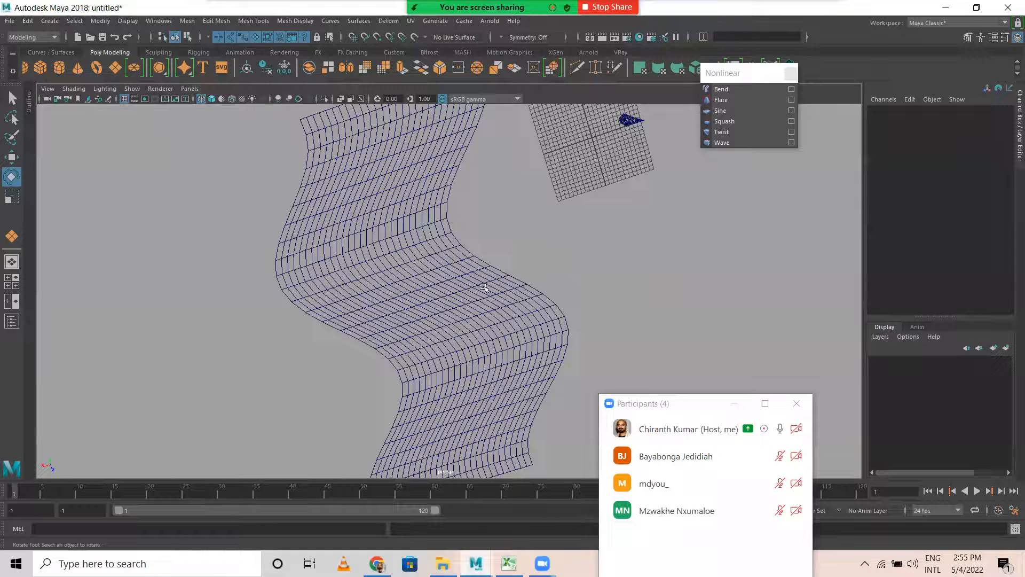
Step: Examine the sine-deformed plane's wireframe mesh from above and from the sides
click(449, 289)
drag(172, 198, 558, 307)
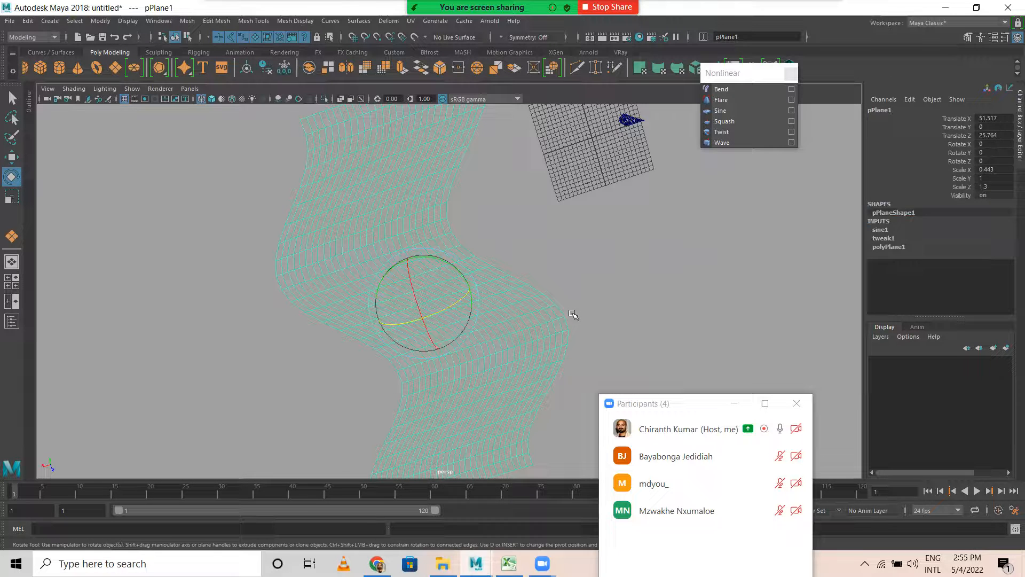
click(574, 316)
scroll(576, 332, down, 5)
drag(582, 339, 524, 479)
click(416, 383)
click(431, 393)
key(w)
alt+right_drag(338, 310, 428, 334)
alt+drag(427, 334, 518, 294)
Step: Delete the sine-deformed plane
click(519, 294)
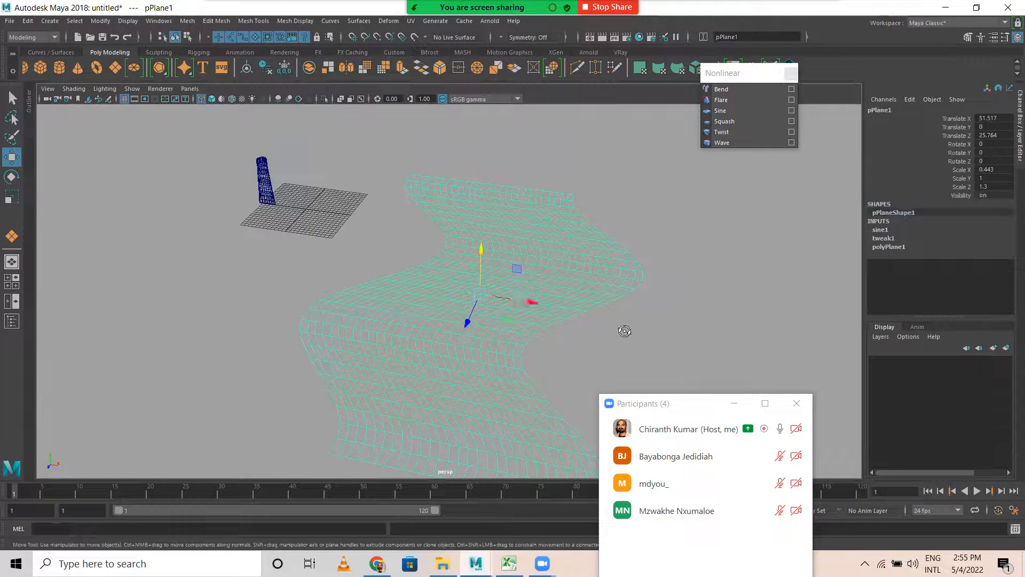
alt+drag(624, 331, 569, 316)
alt+drag(610, 281, 347, 241)
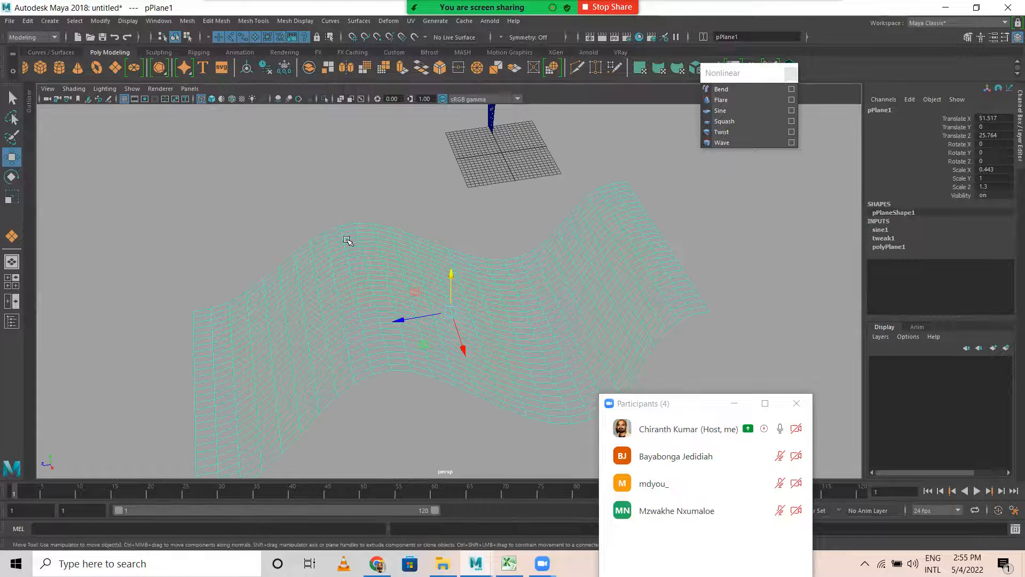
key(Delete)
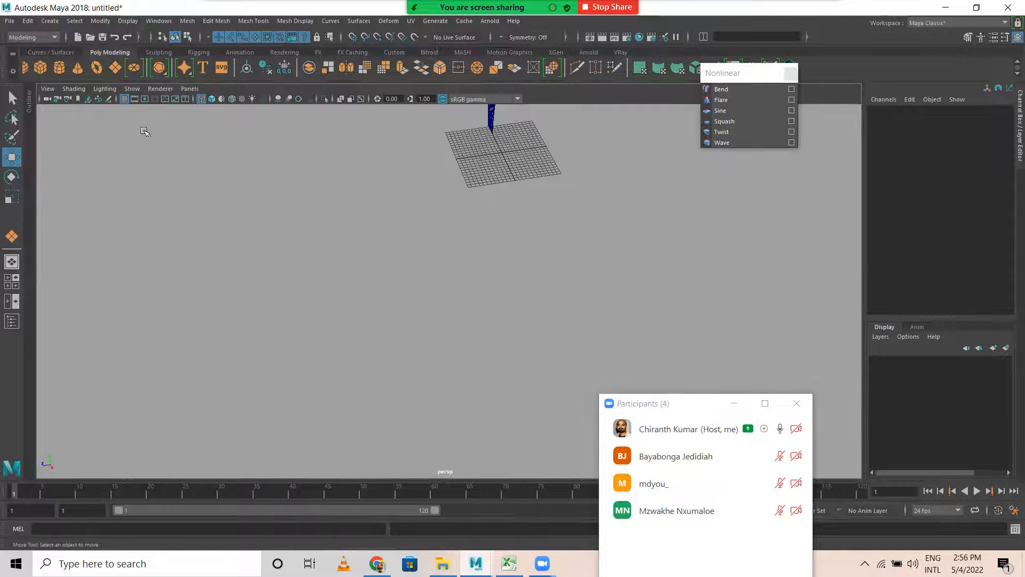
Step: Create a thin, tall polygon cylinder on the grid, about 1.17 in radius and about 45.3 high
click(59, 67)
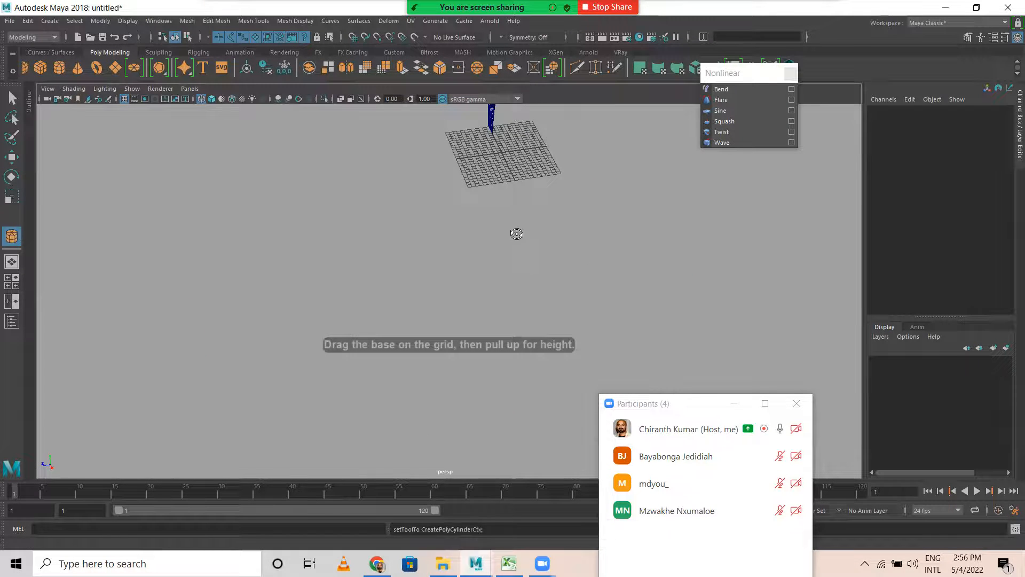
alt+drag(517, 234, 527, 241)
alt+middle_drag(534, 175, 484, 353)
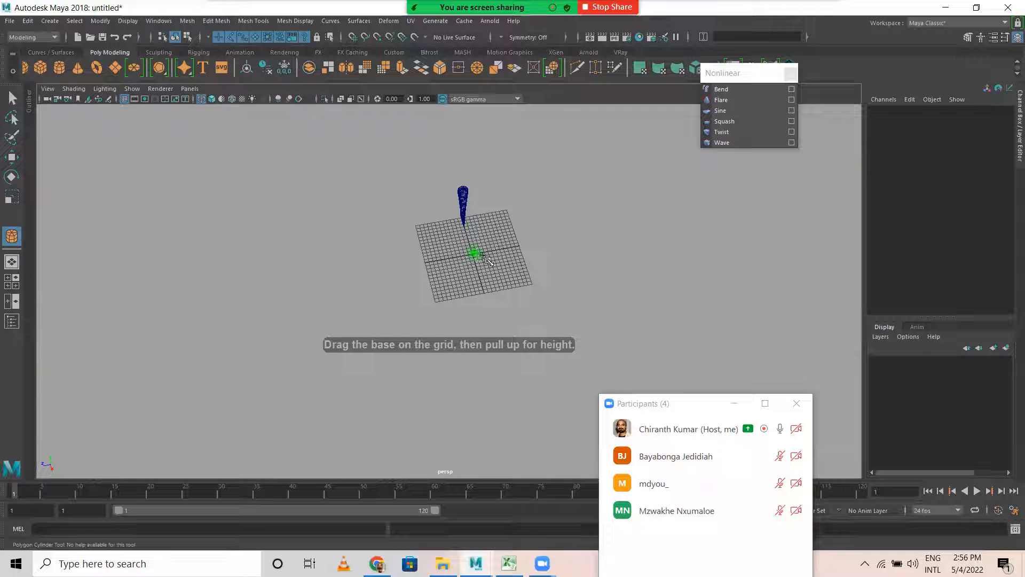
drag(484, 260, 474, 162)
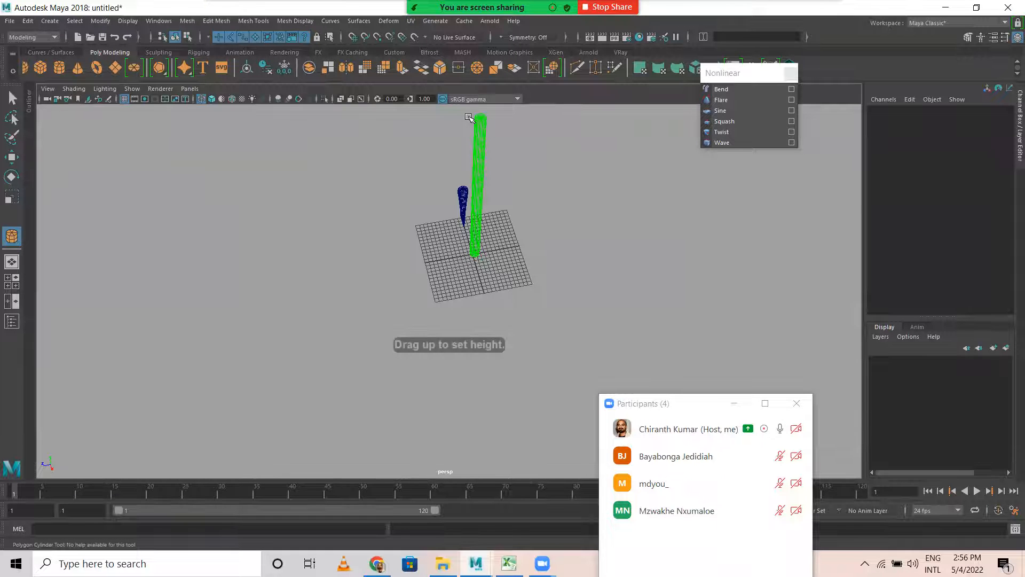
drag(468, 116, 468, 115)
alt+drag(477, 251, 483, 211)
alt+right_drag(582, 256, 648, 263)
alt+middle_drag(846, 223, 849, 275)
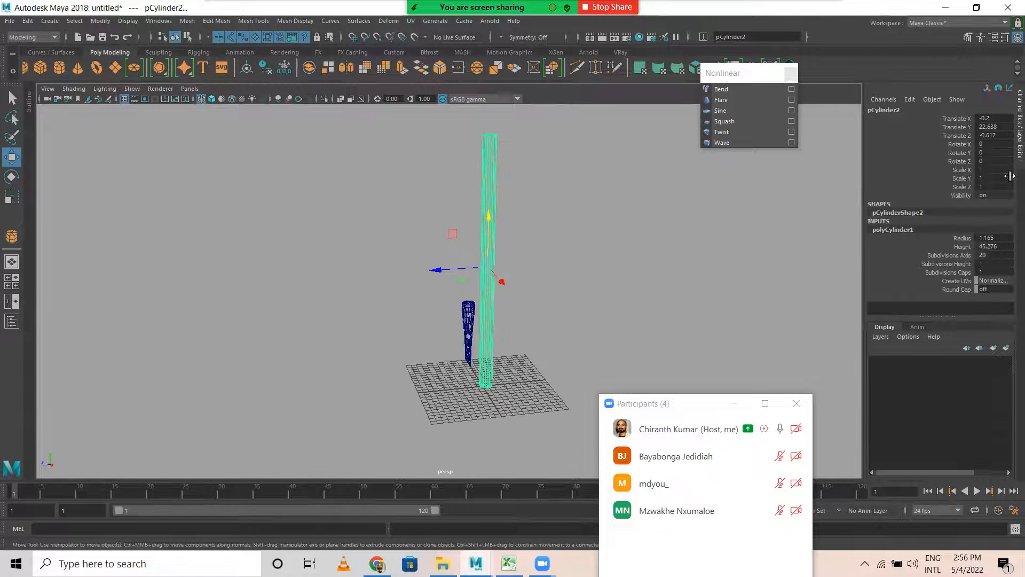
Step: Set the cylinder's height subdivisions to 22 and return the viewport to shaded display
click(941, 265)
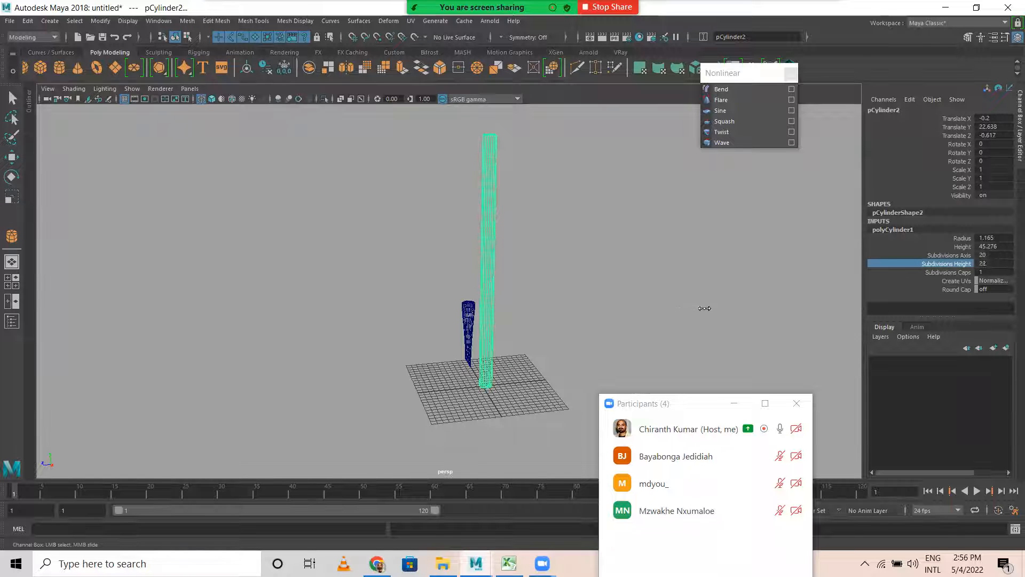
key(5)
key(w)
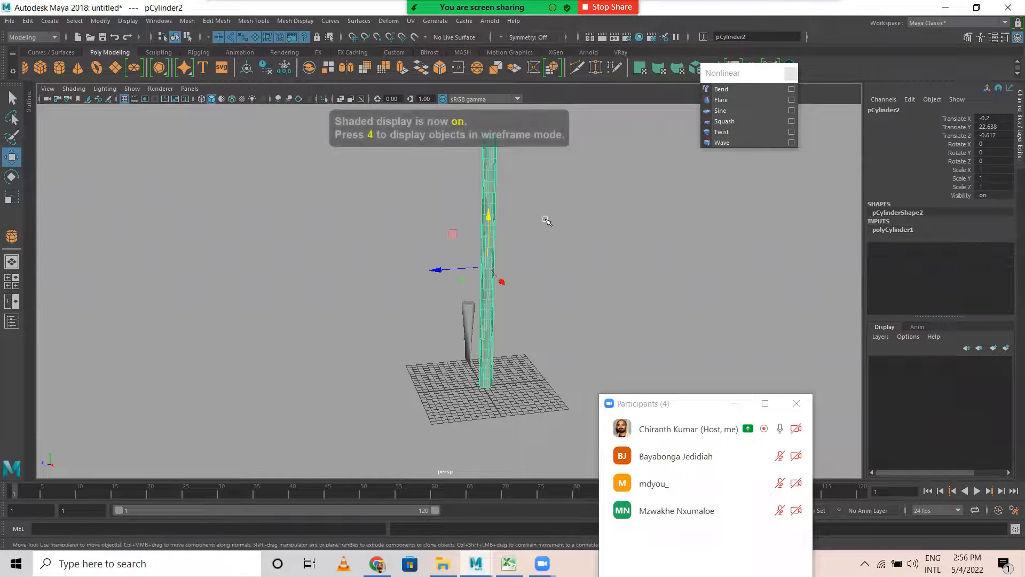
Step: Apply a Sine deformer to the tall cylinder and open its deformer attributes
click(721, 110)
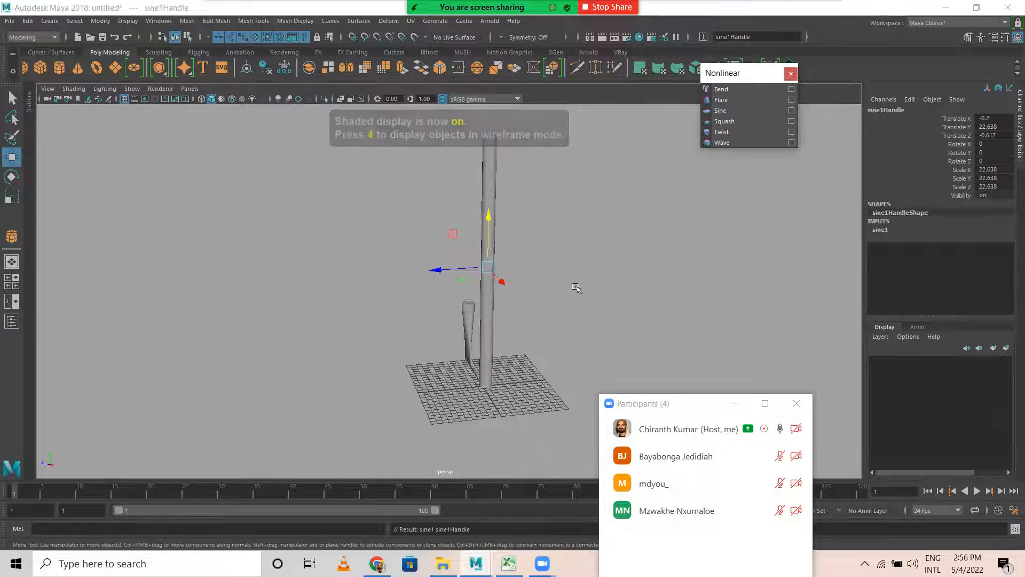
alt+right_drag(576, 288, 636, 283)
click(880, 229)
Step: Try bending the upright cylinder with a sine amplitude of about -0.6 and undo the change
click(959, 246)
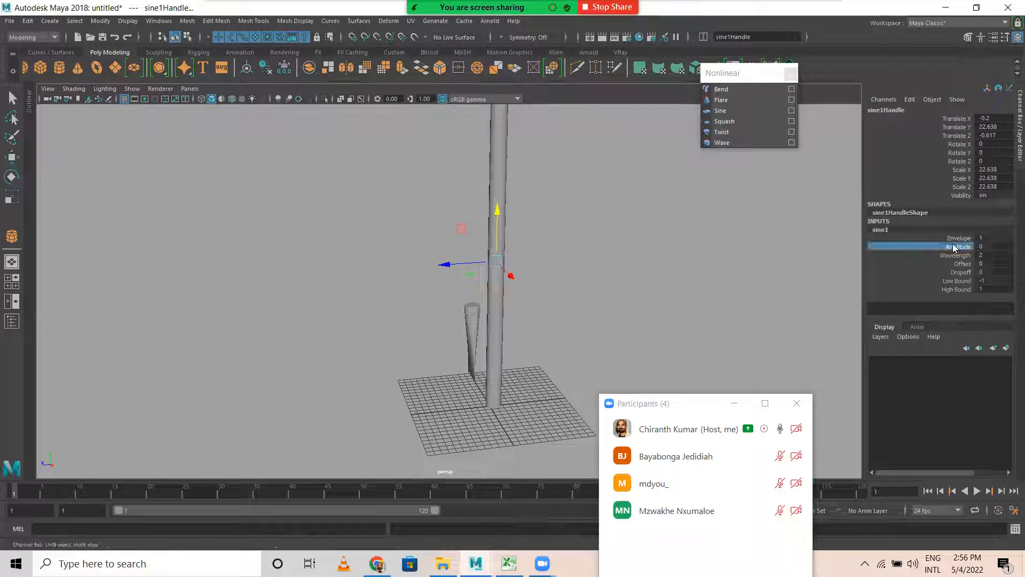
middle_drag(666, 281, 665, 281)
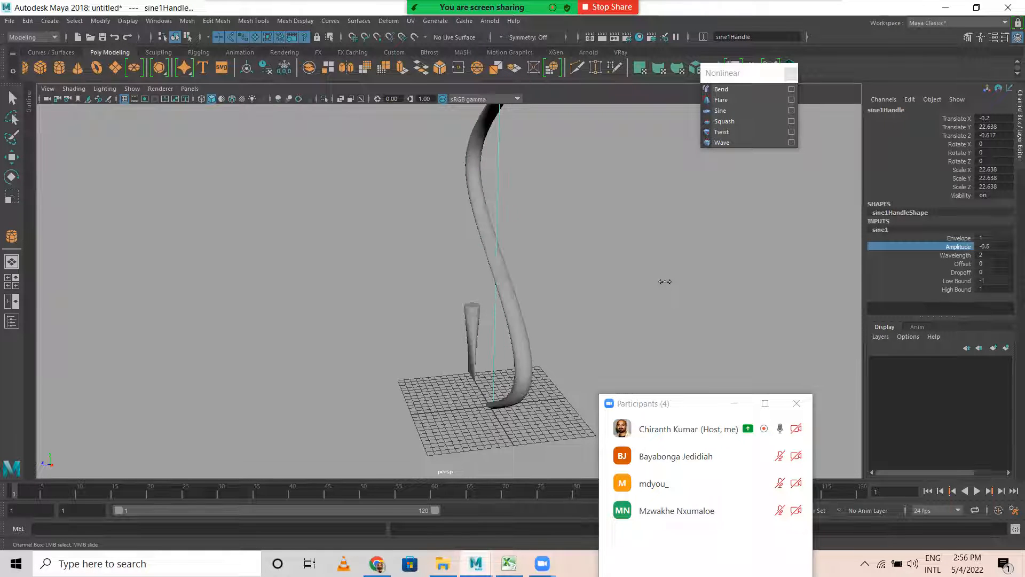
alt+drag(563, 303, 539, 312)
middle_drag(538, 312, 457, 301)
key(ctrl+z)
Step: Select the cylinder and its sine handle together and set their X rotation to -90
drag(280, 198, 414, 284)
key(w)
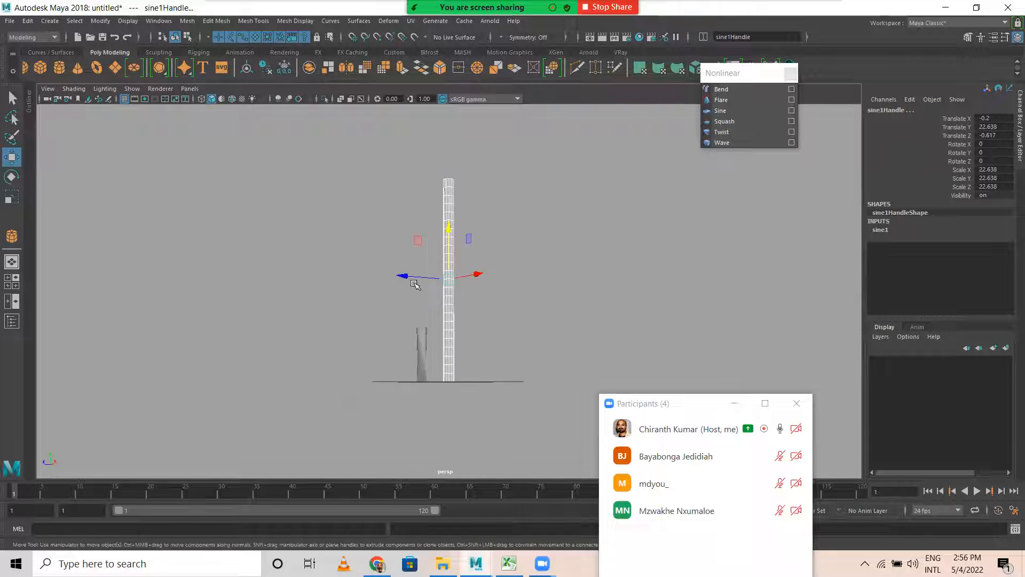
key(e)
alt+drag(491, 278, 469, 302)
drag(554, 290, 487, 394)
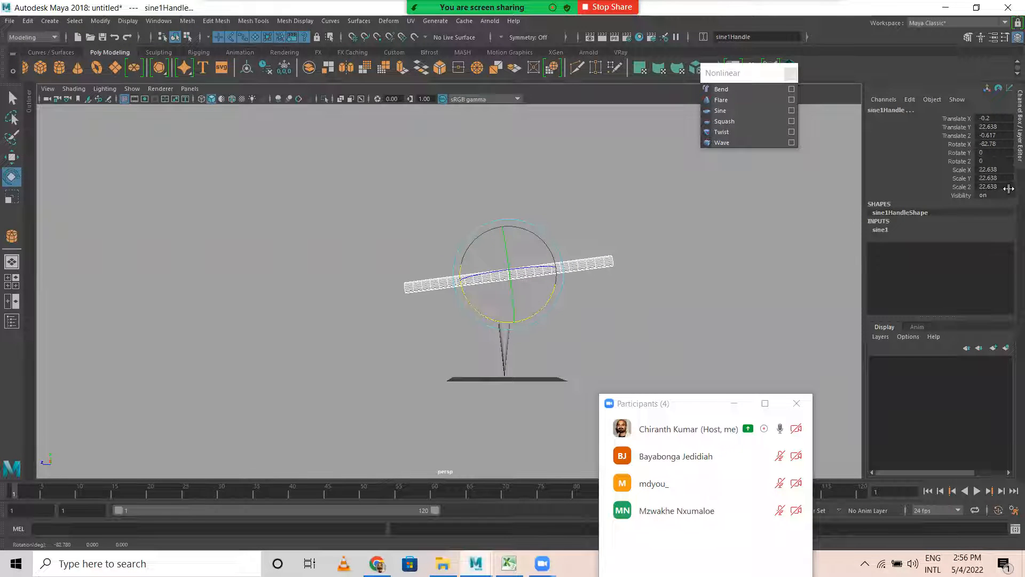
click(995, 144)
text(-90)
key(Return)
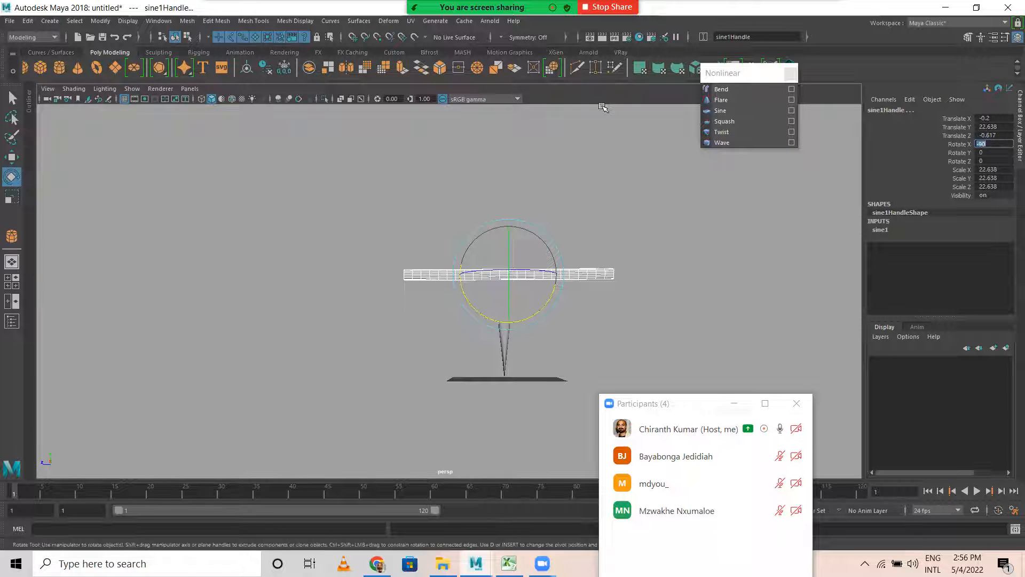
Step: Lower the cylinder and sine handle together to about 2.21 in Y, just above the grid
key(w)
drag(510, 224, 511, 318)
alt+drag(462, 383, 457, 247)
Step: Select the cylinder and set its sine deformer's amplitude to 0.1
click(434, 185)
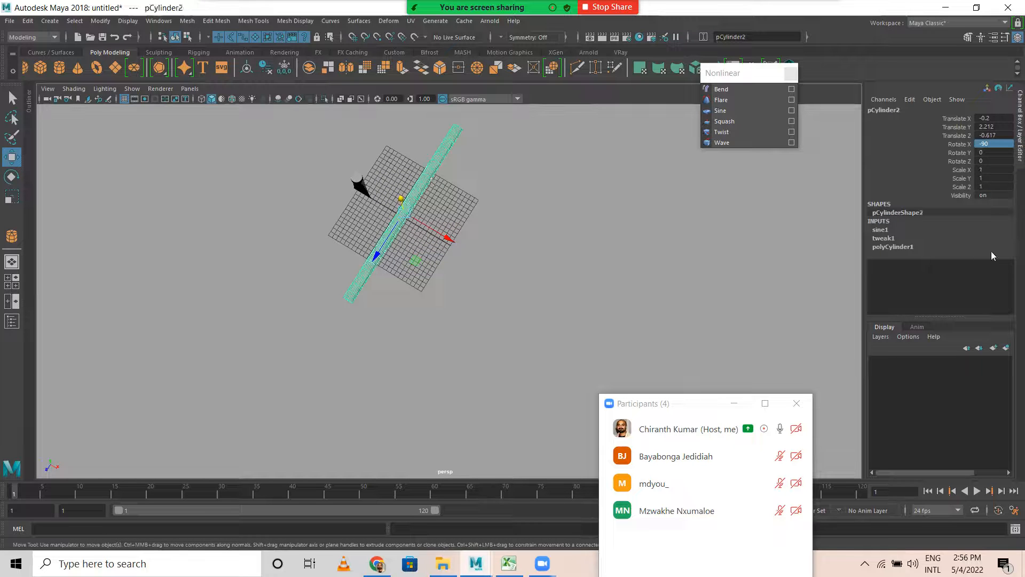
click(888, 230)
click(952, 246)
middle_drag(648, 284, 646, 282)
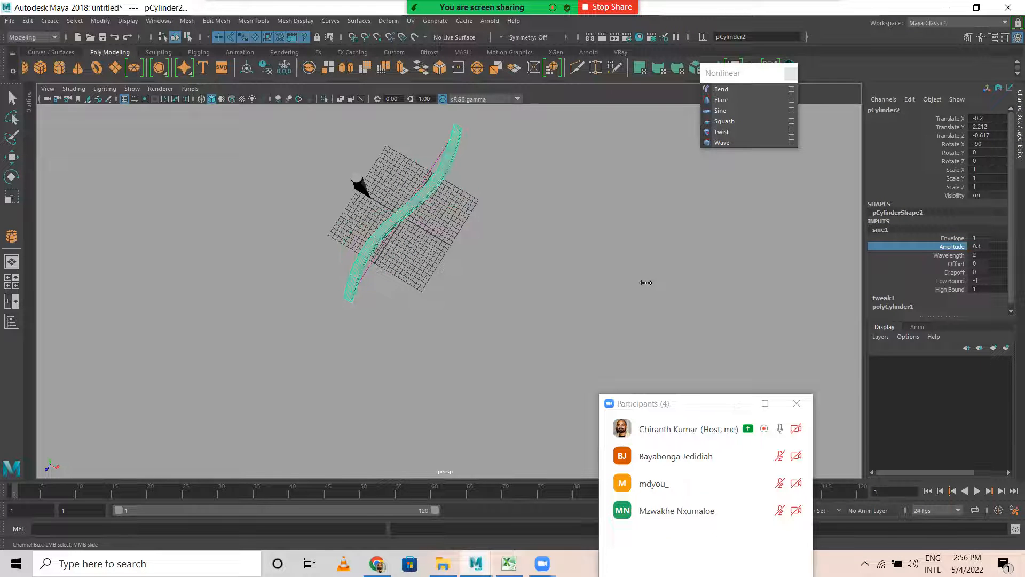
Step: Stretch the cylinder and sine handle together lengthwise, bringing the cylinder's Y scale to 4
key(r)
drag(425, 174, 613, 121)
key(ctrl+z)
click(450, 190)
drag(430, 174, 562, 236)
click(562, 235)
click(458, 182)
Step: Increase the stretched cylinder's sine amplitude to 1.1
click(880, 230)
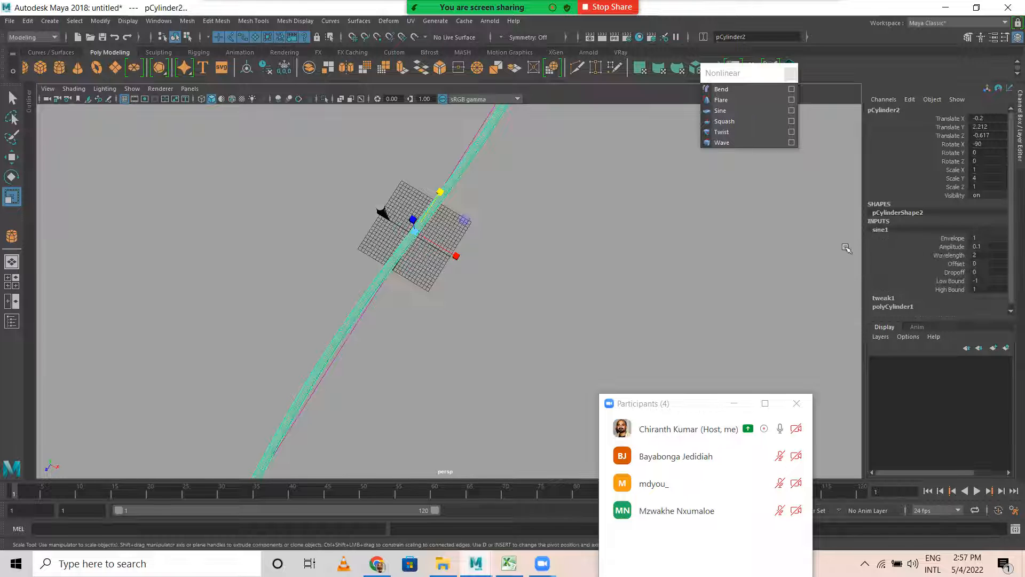
click(951, 247)
middle_drag(656, 289, 665, 286)
alt+drag(665, 286, 556, 286)
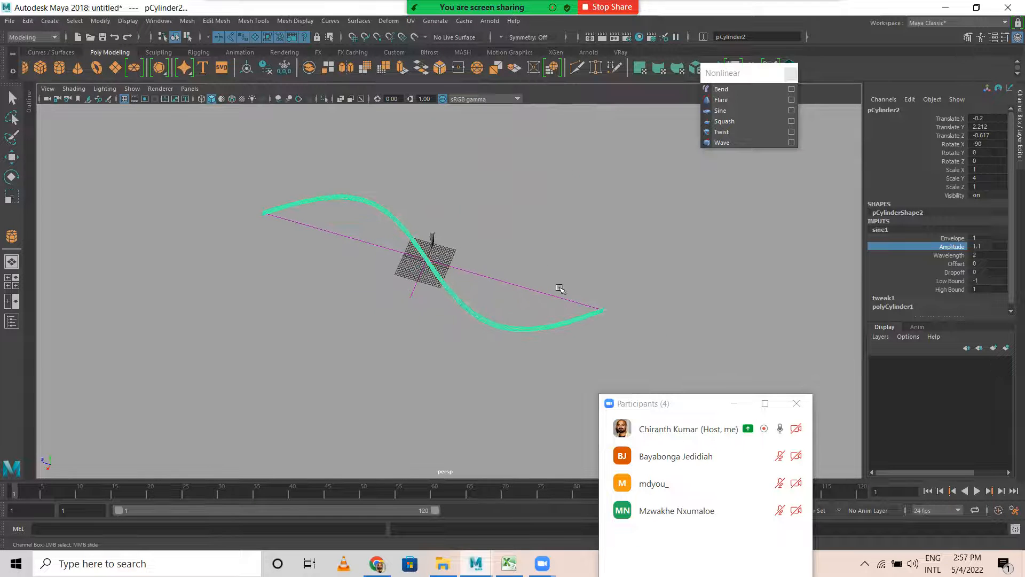
Step: Select the sine handle, try moving it relative to the cylinder, and undo the moves
click(530, 315)
key(r)
key(w)
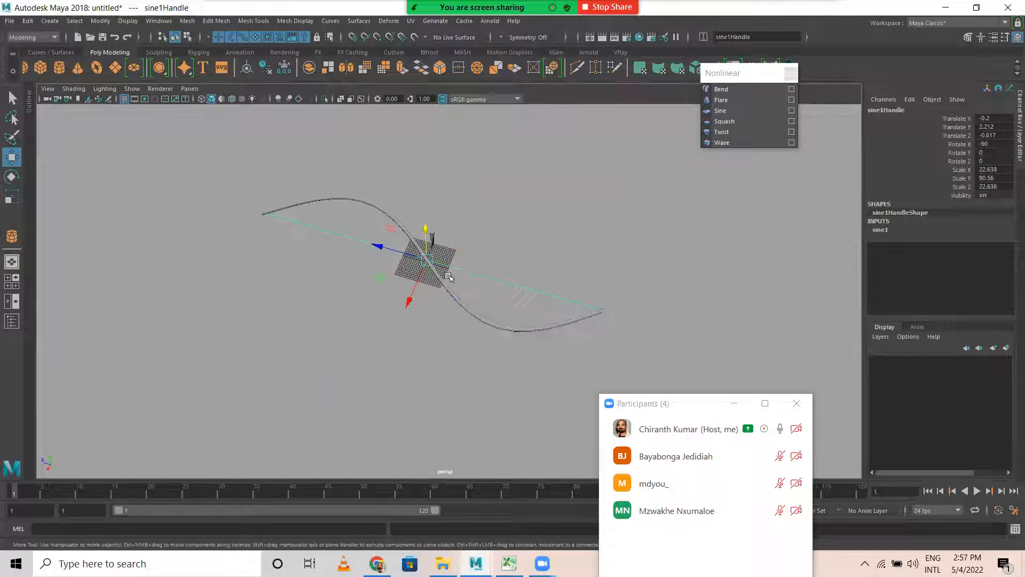
drag(475, 277, 633, 331)
key(ctrl+z)
alt+drag(399, 291, 425, 336)
mouse_move(349, 286)
mouse_down()
mouse_move(397, 292)
mouse_move(349, 286)
mouse_up()
key(ctrl+z)
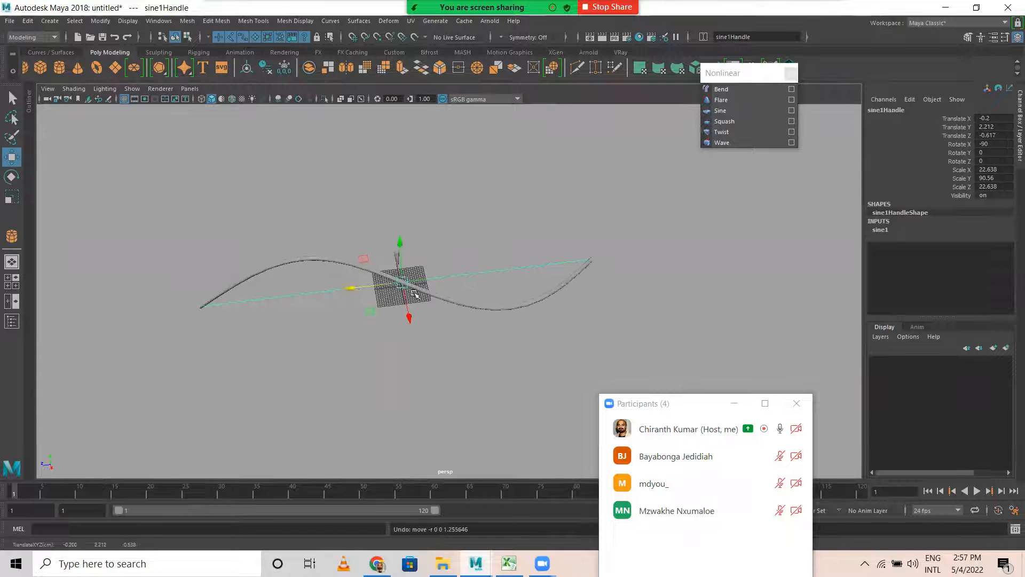
Step: Scale the sine handle down uniformly to about 8.85 in X and Z and 35.39 in Y
key(r)
drag(416, 284, 277, 284)
Step: Try sliding the sine handle along the cylinder to about 32.7 in Z and undo the move
key(w)
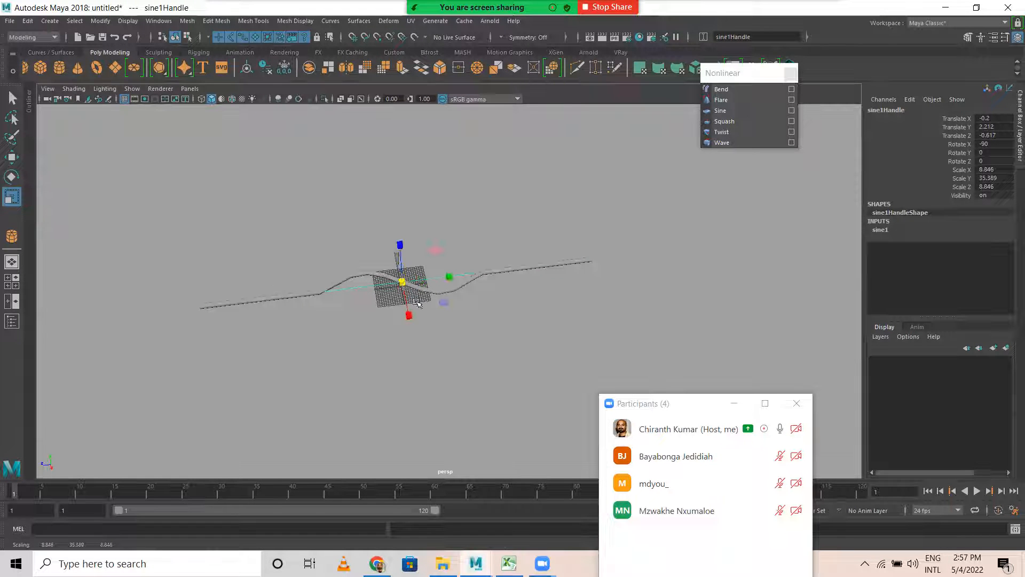
scroll(438, 302, up, 5)
drag(317, 281, 100, 292)
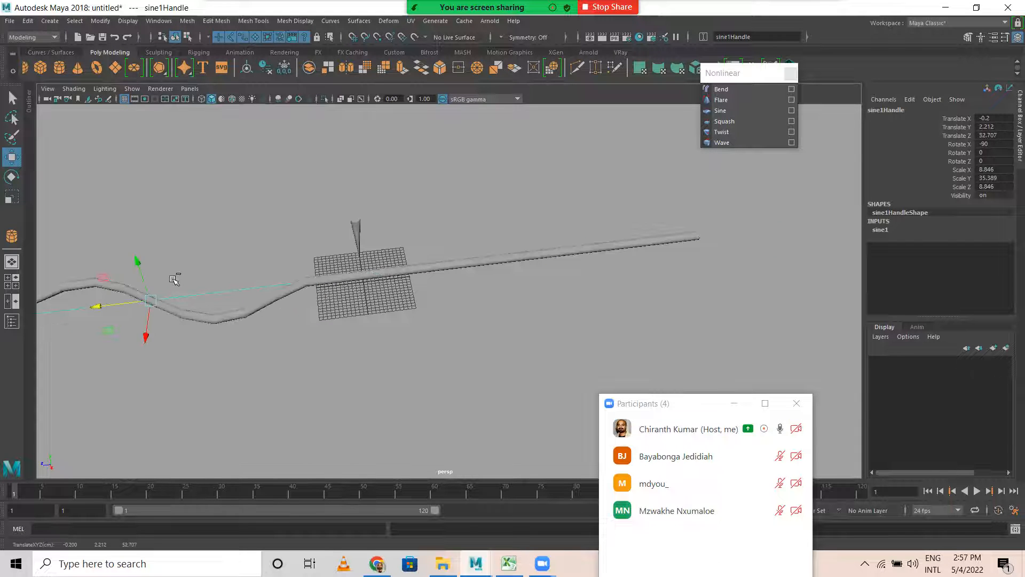
key(ctrl+z)
Step: Select the sine-deformed cylinder together with its handle and delete both
scroll(505, 338, down, 2)
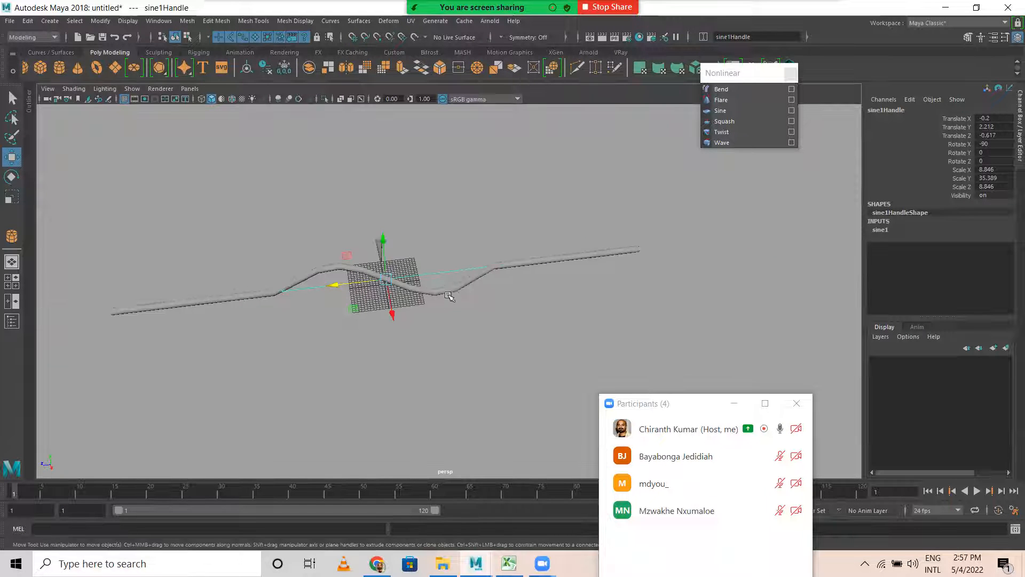
drag(485, 275, 458, 312)
key(Delete)
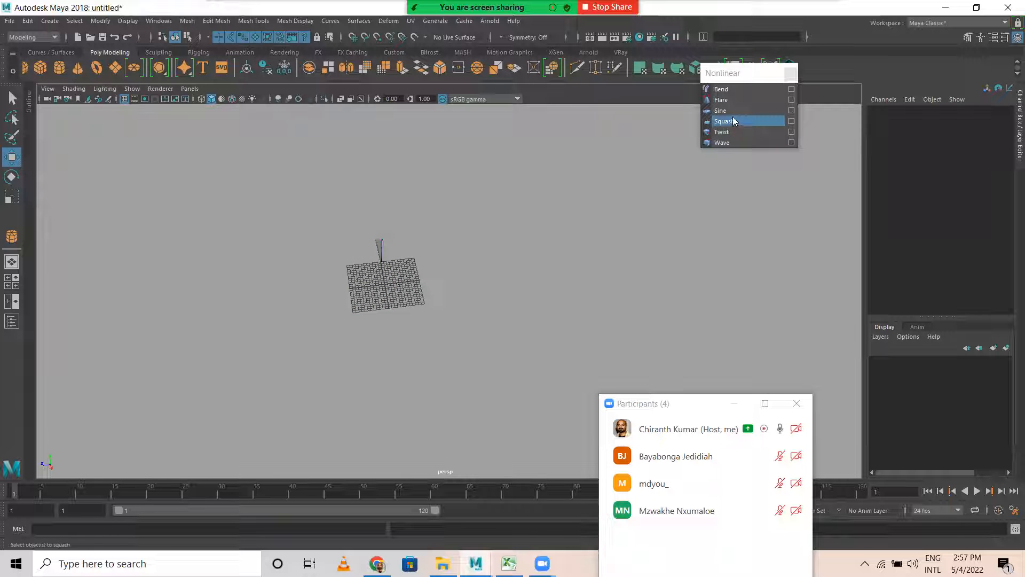
Step: Create a tall polygon box on the grid, about 4.2 wide, 22.3 high and 4 deep
click(41, 70)
scroll(388, 272, up, 5)
alt+middle_drag(333, 281, 409, 295)
alt+drag(368, 306, 348, 324)
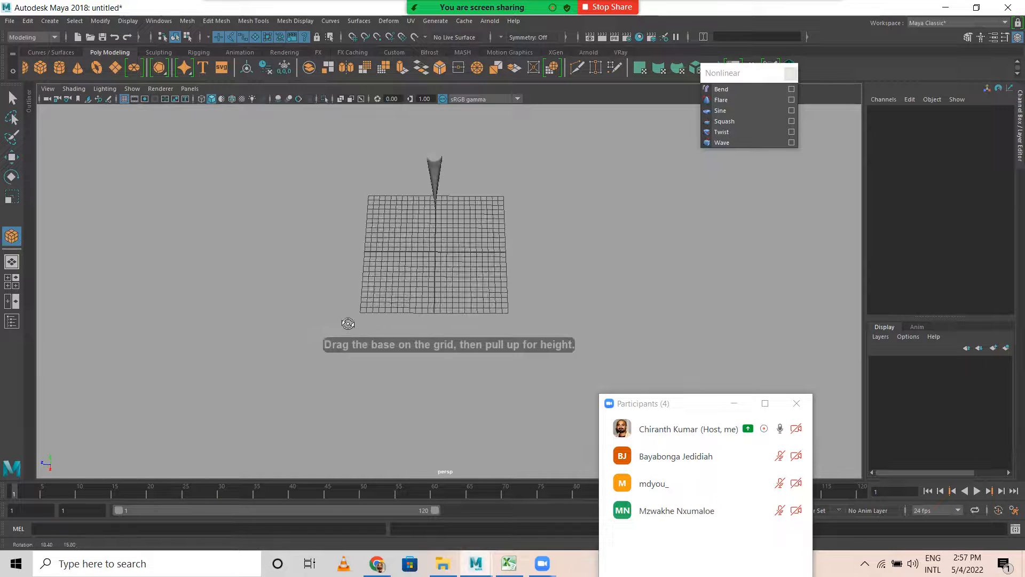
drag(405, 250, 405, 176)
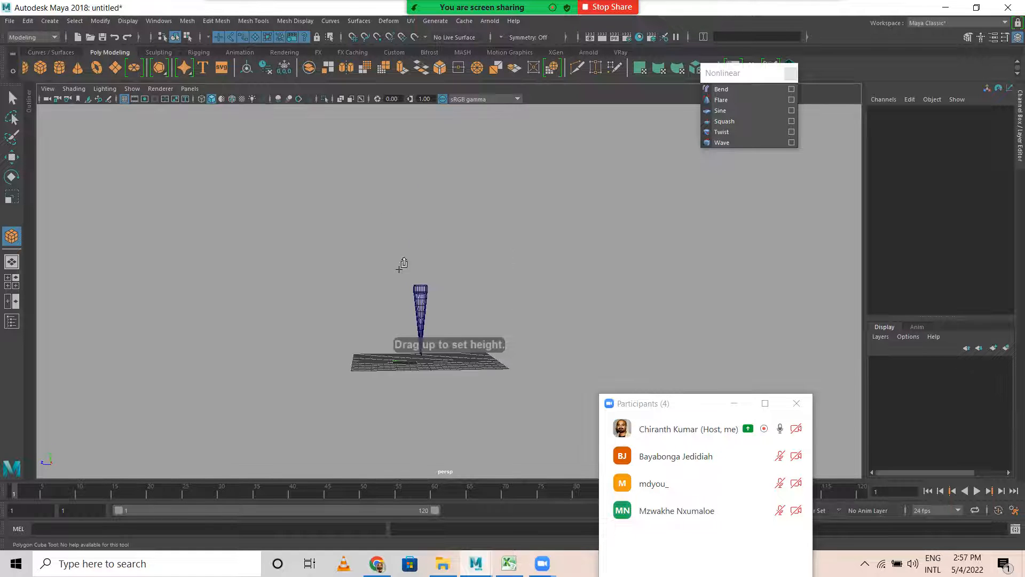
alt+drag(399, 370, 401, 377)
drag(403, 327, 402, 206)
alt+right_drag(645, 299, 656, 301)
alt+drag(655, 300, 677, 308)
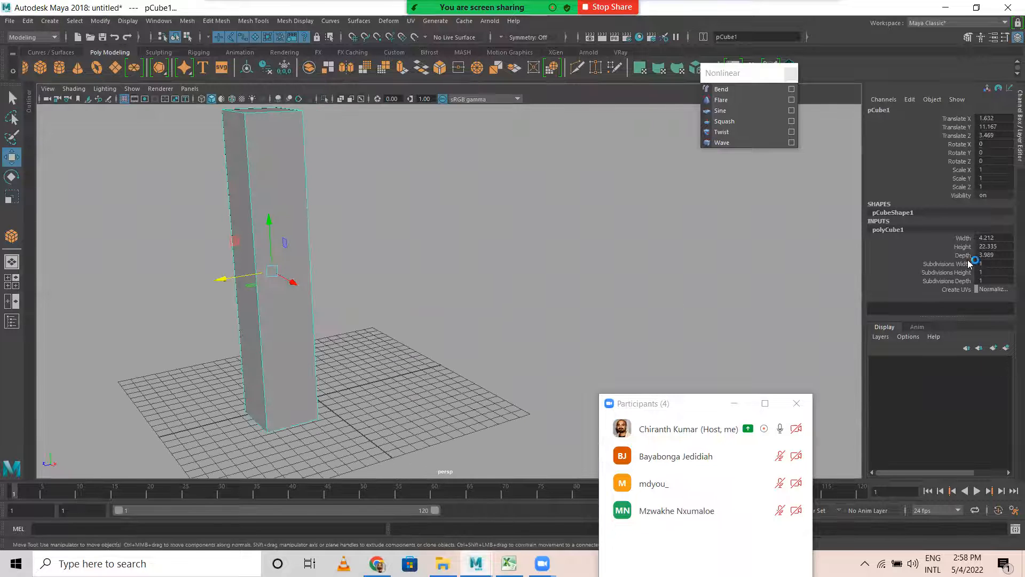
Step: Set the box's subdivisions to 3 in width, 9 in height and 3 in depth
drag(956, 264, 948, 280)
middle_drag(465, 312, 471, 312)
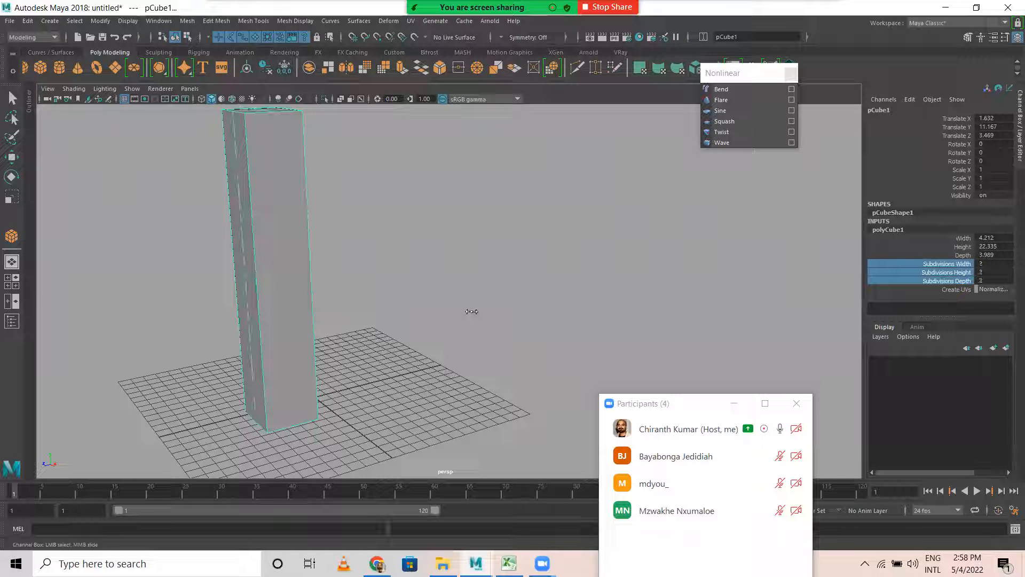
click(941, 273)
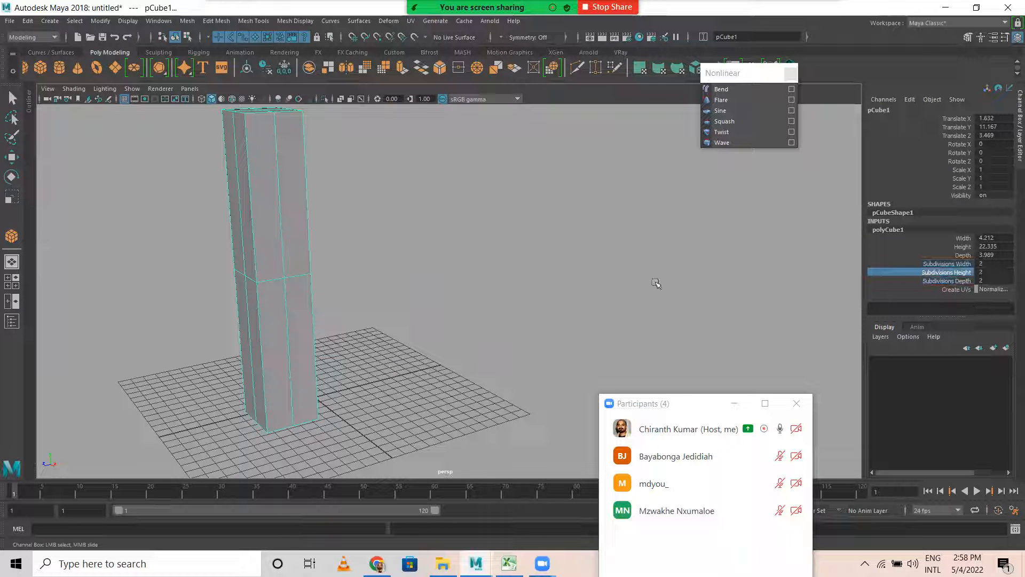
ctrl+click(941, 265)
middle_drag(531, 312, 542, 314)
key(ctrl+z)
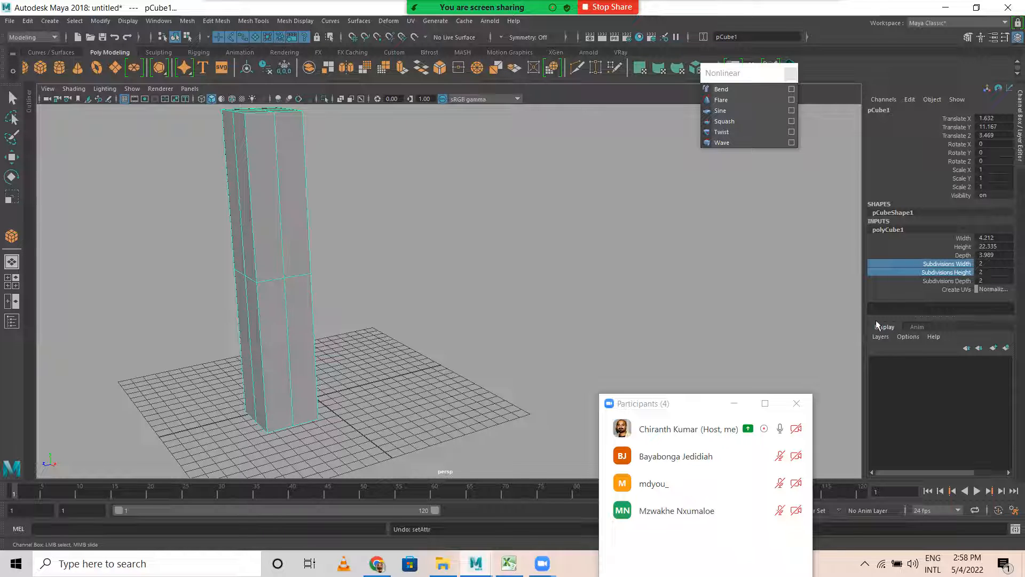
drag(938, 274, 944, 281)
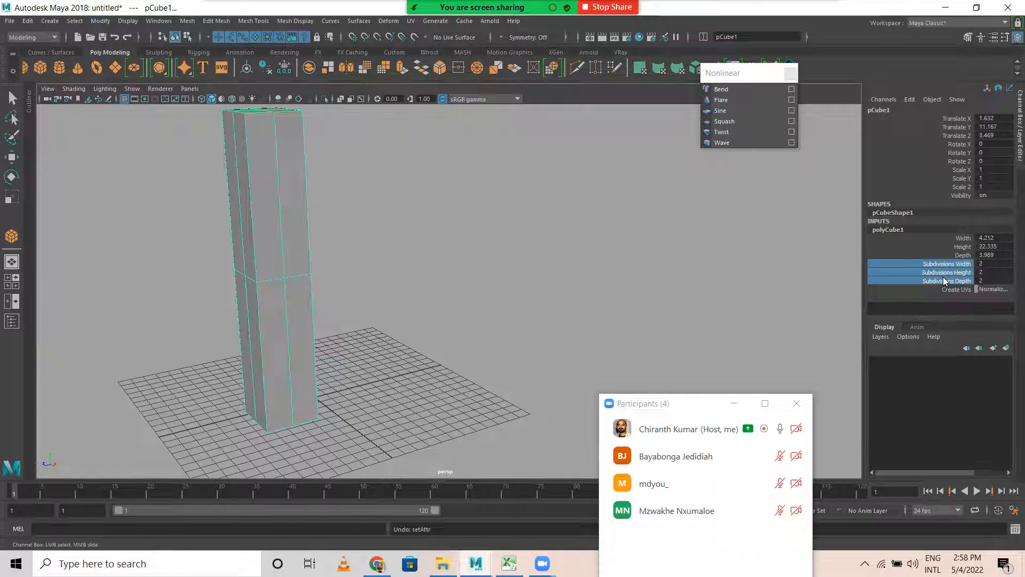
middle_drag(618, 293, 622, 292)
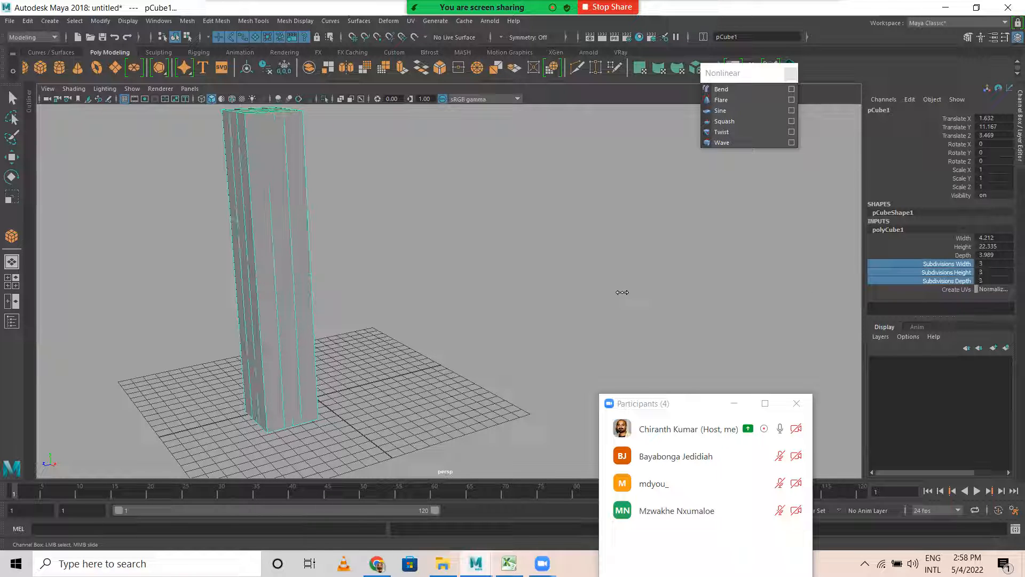
click(944, 273)
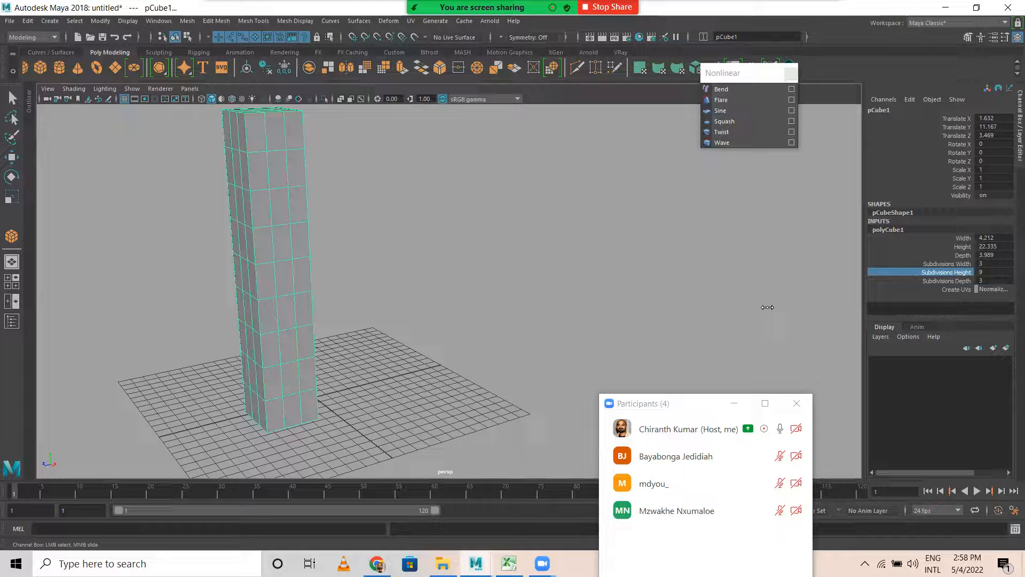
key(w)
alt+middle_drag(467, 284, 491, 323)
click(728, 131)
click(900, 229)
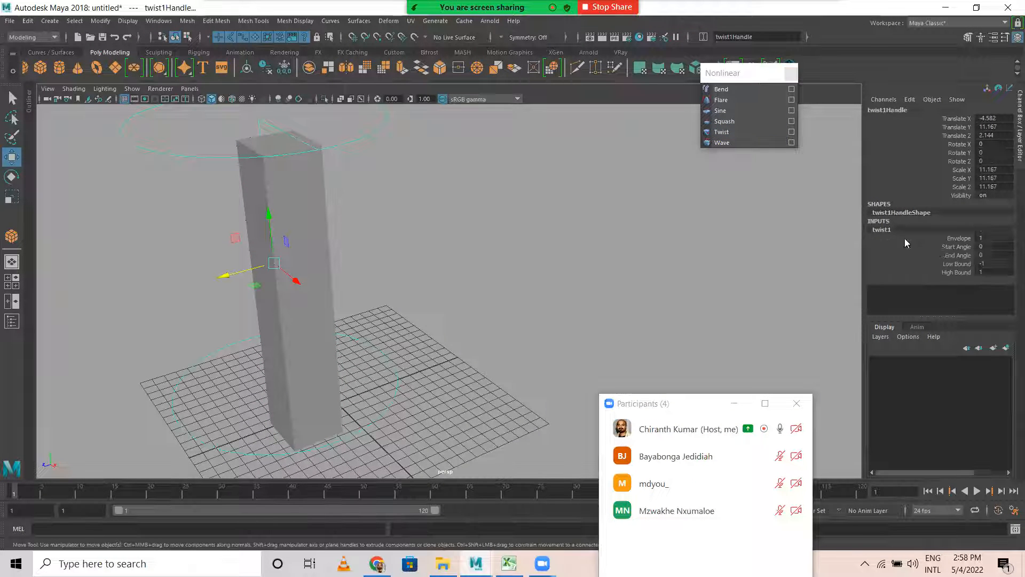
click(954, 247)
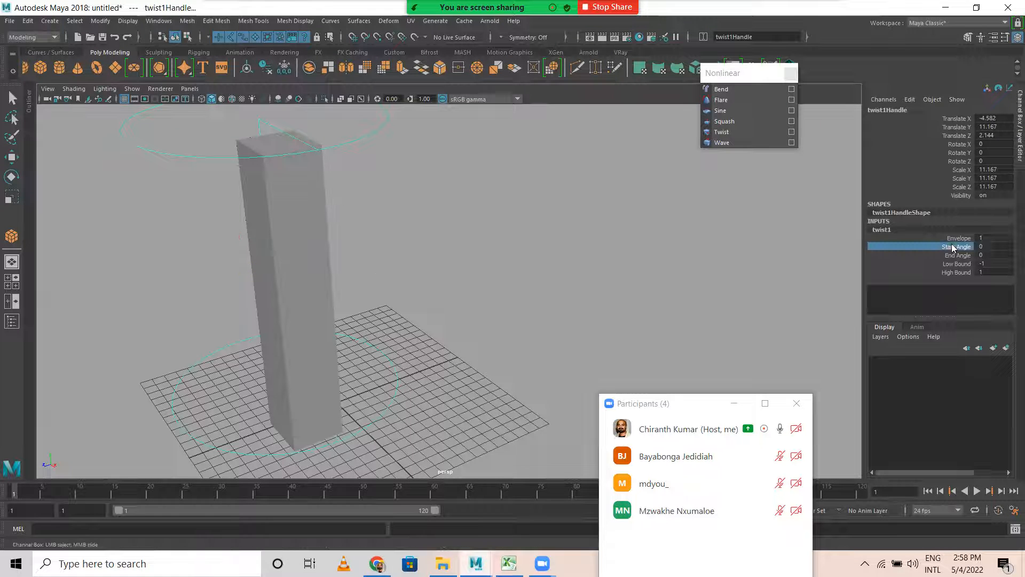
middle_drag(480, 264, 565, 268)
key(ctrl+z)
alt+drag(436, 273, 289, 318)
key(ctrl+z)
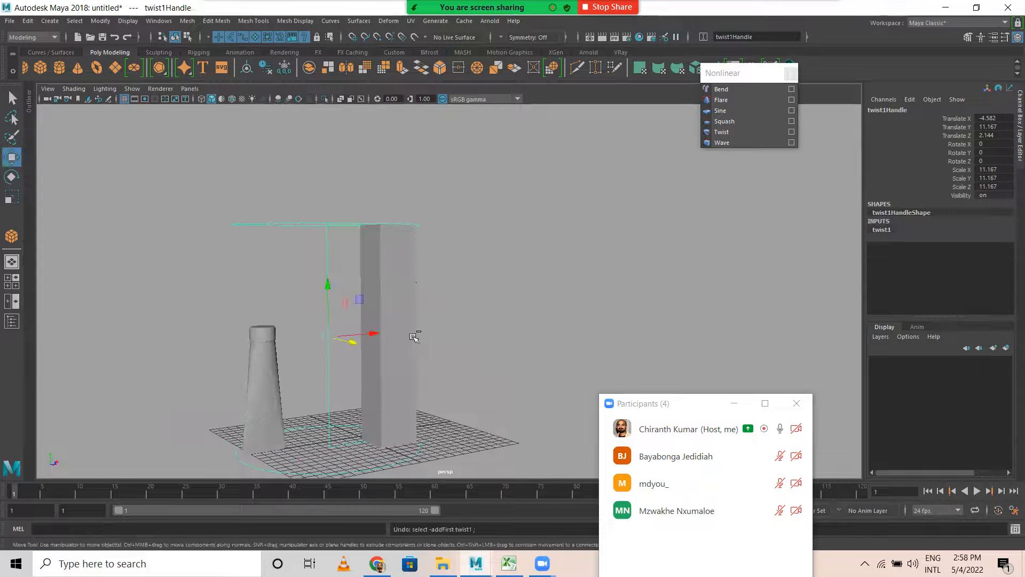
key(ctrl+z)
Step: Apply a Twist deformer to the tall box alone and show the deformer's input attributes
click(516, 331)
click(382, 276)
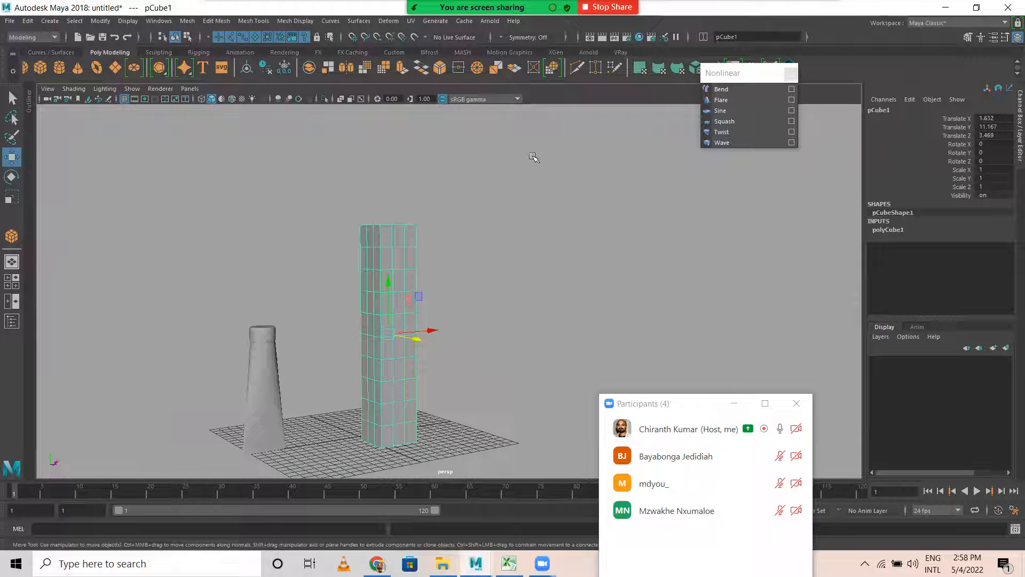
click(721, 132)
alt+drag(604, 214, 374, 293)
alt+right_drag(374, 293, 450, 290)
alt+drag(451, 291, 523, 270)
alt+middle_drag(728, 272, 887, 261)
click(894, 228)
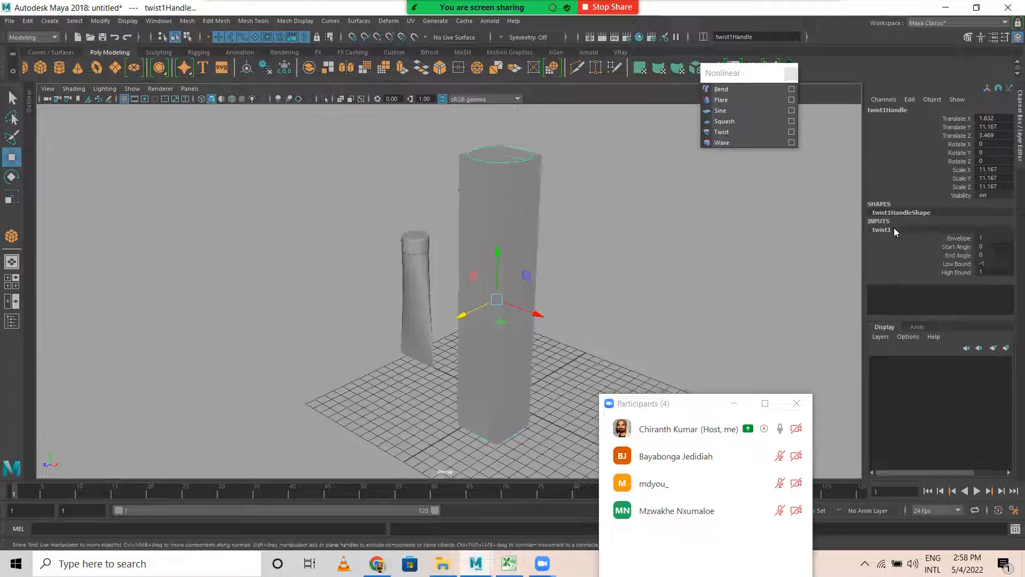
Step: Try twisting the box with a start angle of about -560 and separately with the end angle, undoing each trial
click(956, 246)
middle_drag(672, 256, 466, 273)
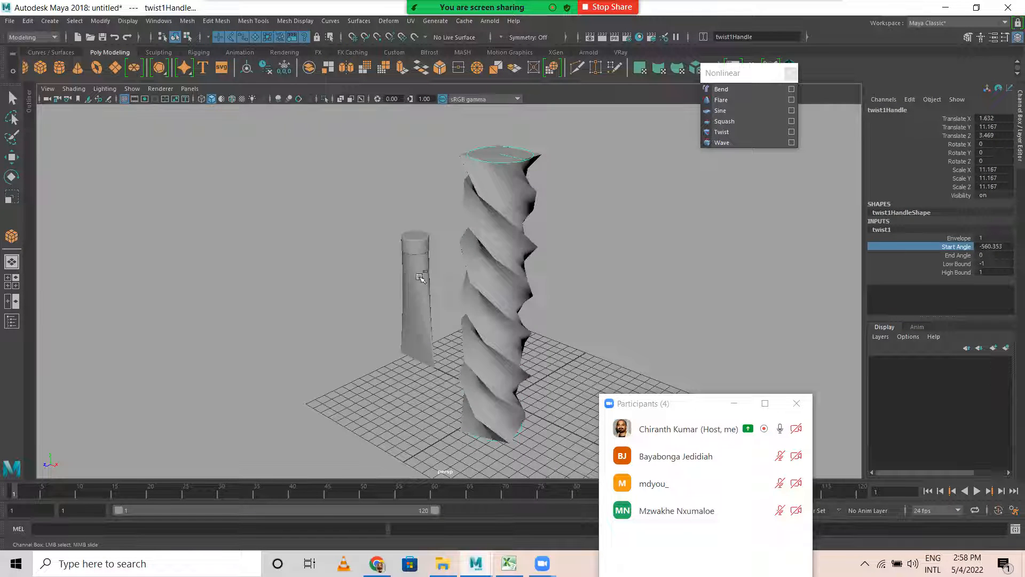
key(ctrl+z)
click(957, 255)
middle_drag(684, 273, 315, 318)
key(ctrl+z)
alt+drag(557, 319, 525, 289)
alt+middle_drag(525, 242, 536, 287)
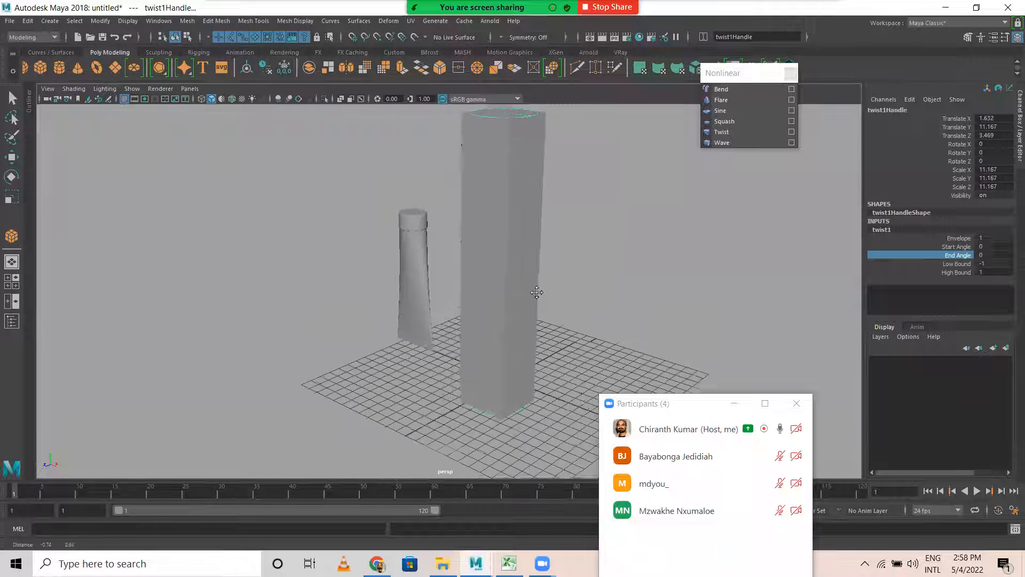
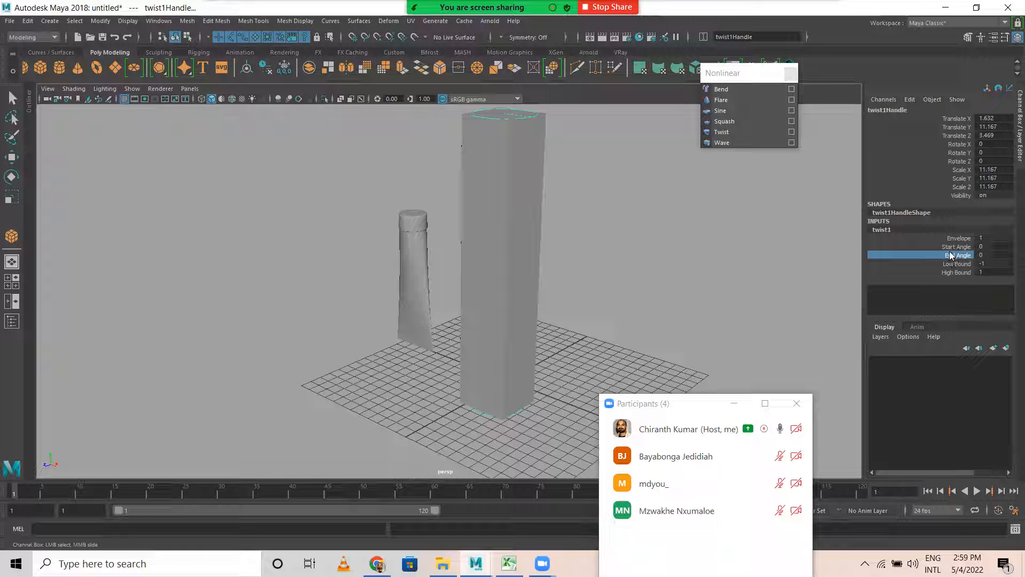
Step: Set the twist's start angle to about -597 and deselect the deformer handle
click(956, 246)
middle_drag(594, 275, 300, 260)
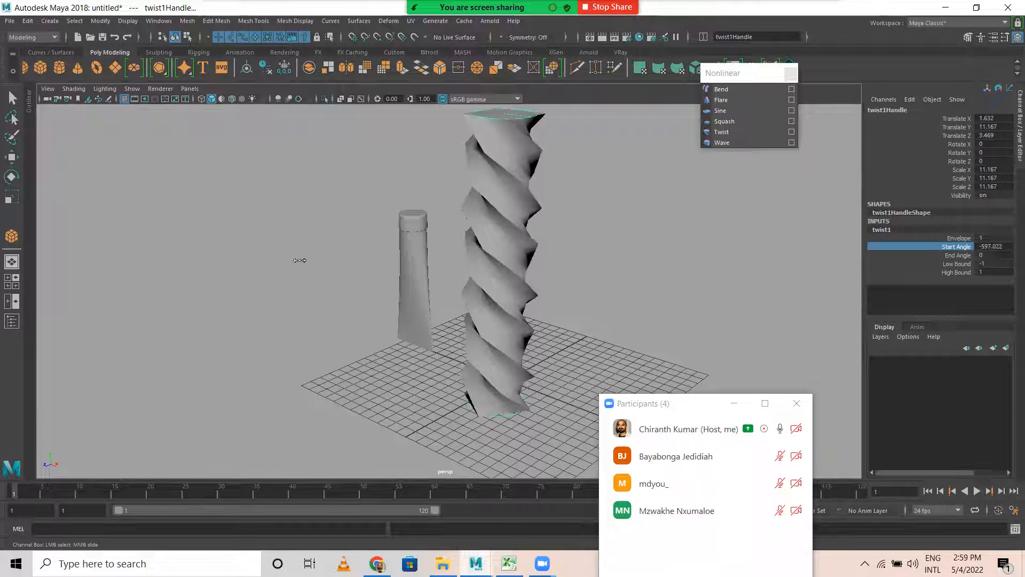
click(510, 175)
key(w)
click(609, 270)
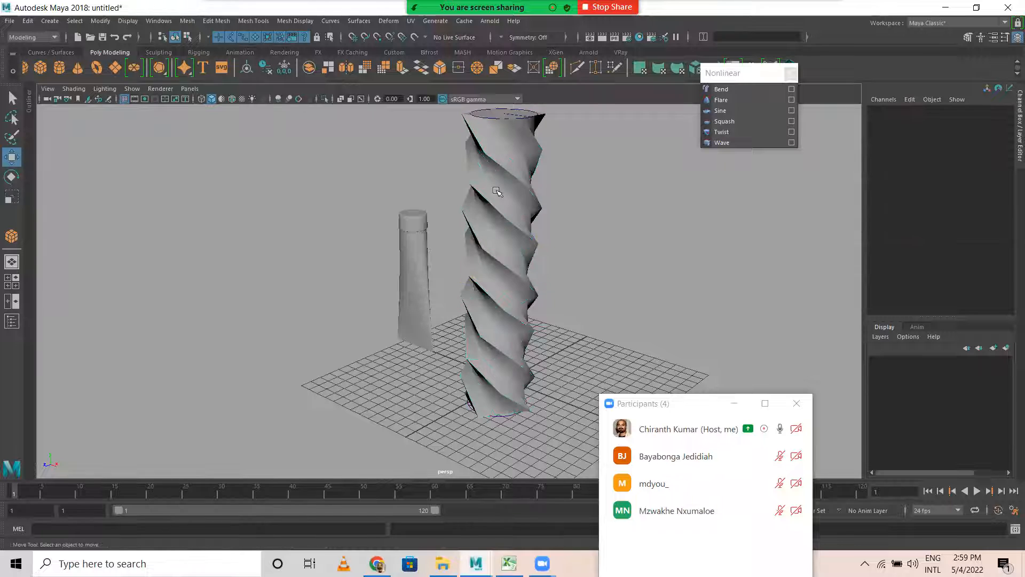
Step: Apply a Squash deformer to the twisted column and set its low bound to 0
click(521, 183)
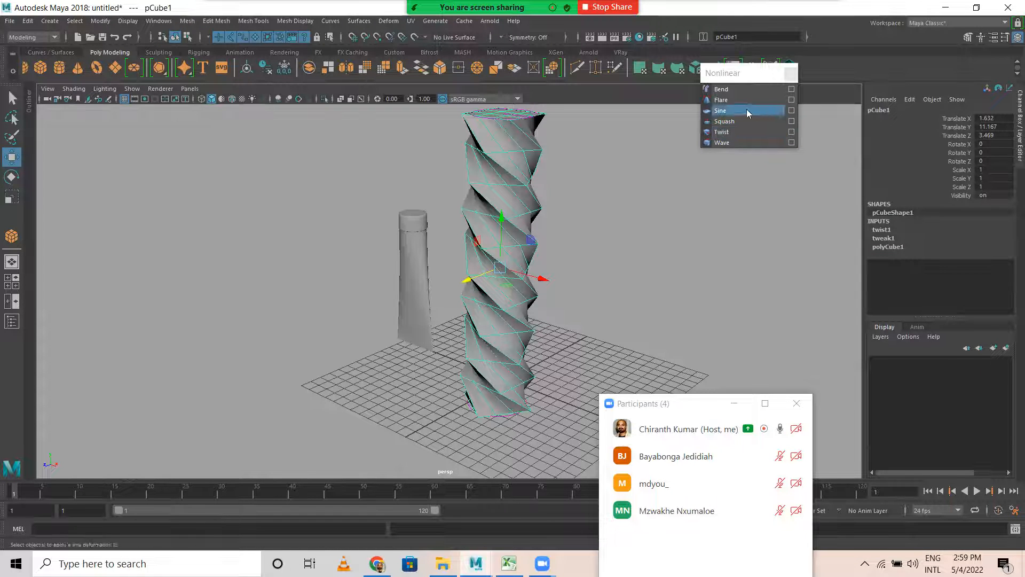
click(729, 122)
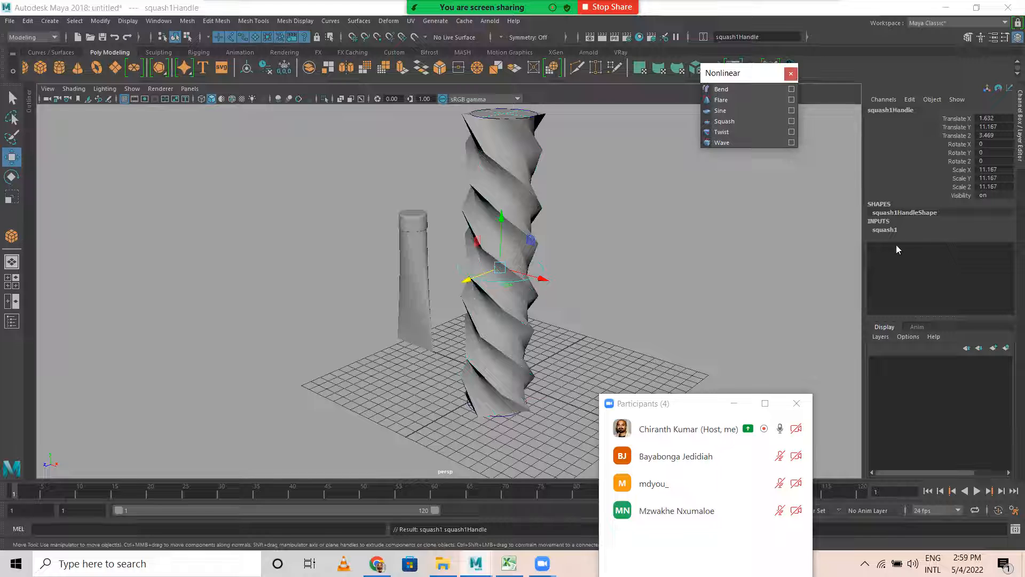
click(880, 229)
double_click(989, 288)
key(Return)
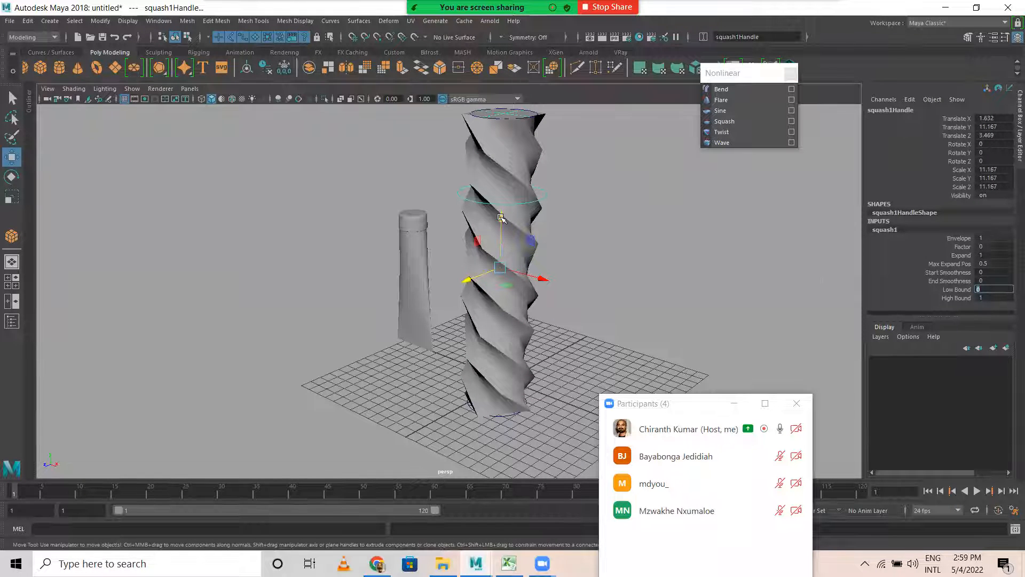
Step: Try a squash factor of -2 on the column and undo it
click(963, 247)
middle_drag(810, 281, 755, 271)
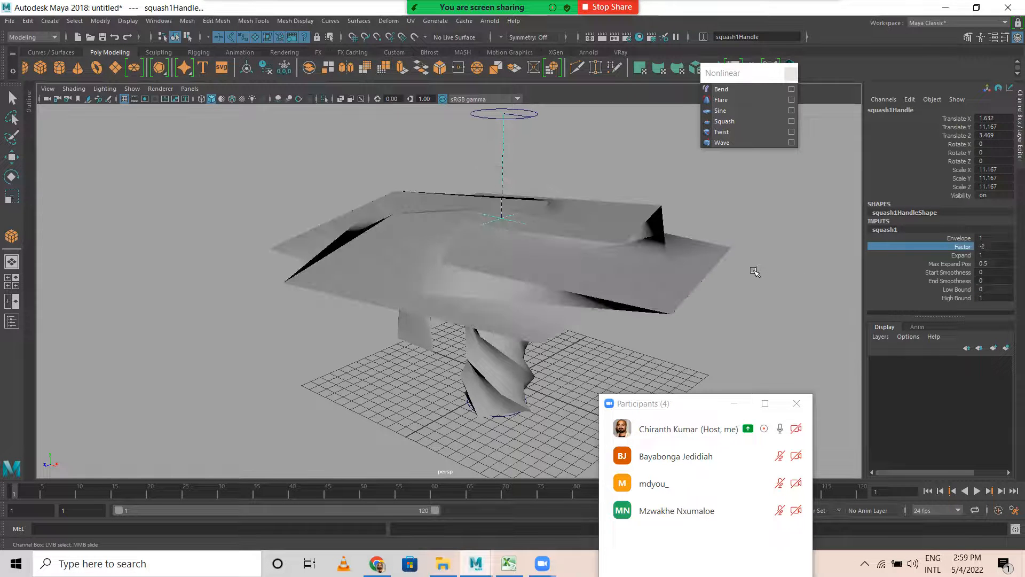
key(ctrl+z)
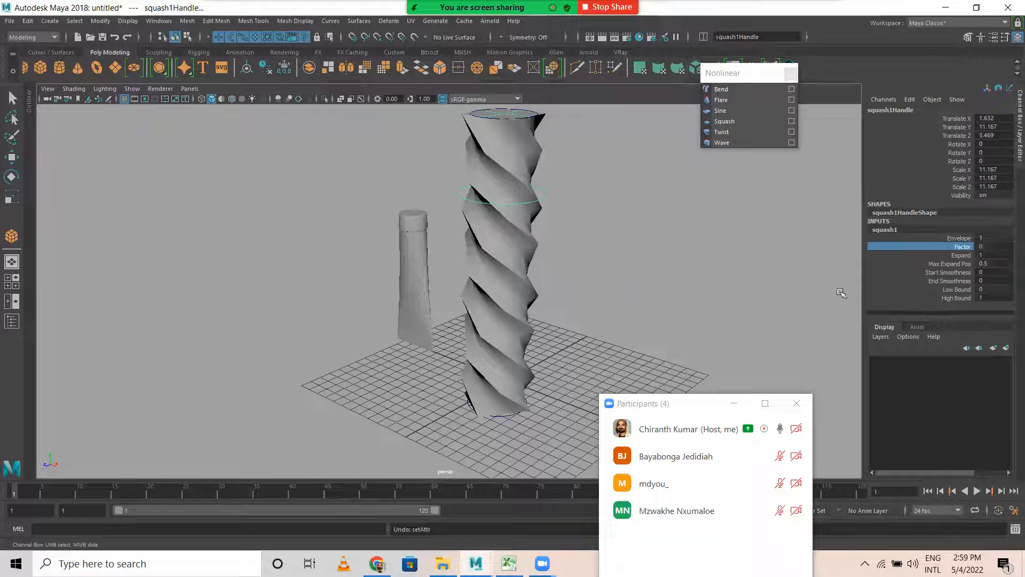
Step: Set the squash's high bound to 0.2 and raise its handle near the column's top, at about 20.4 in Y
click(988, 307)
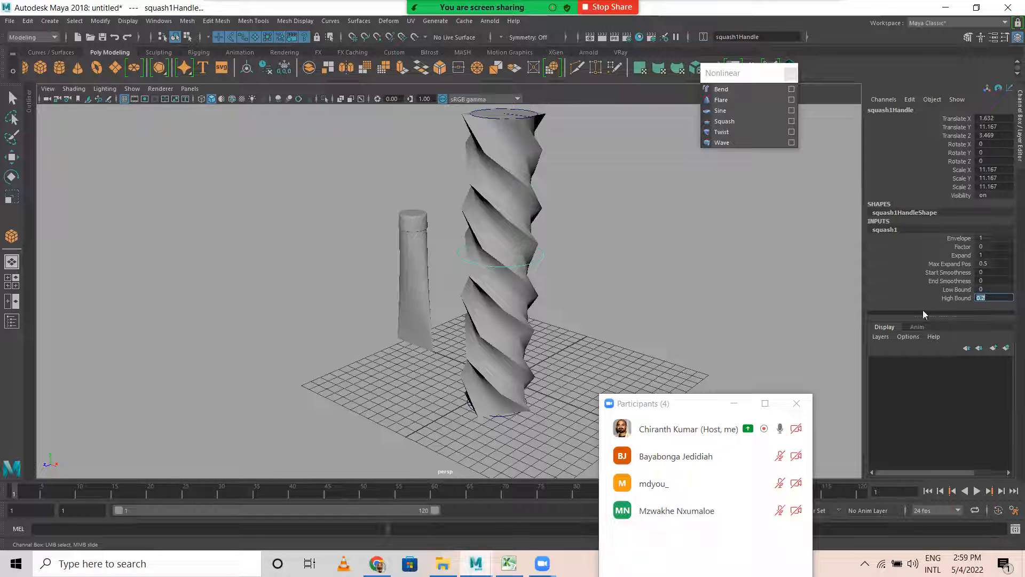
click(961, 247)
middle_drag(745, 278, 725, 284)
key(ctrl+z)
key(w)
drag(500, 215, 496, 86)
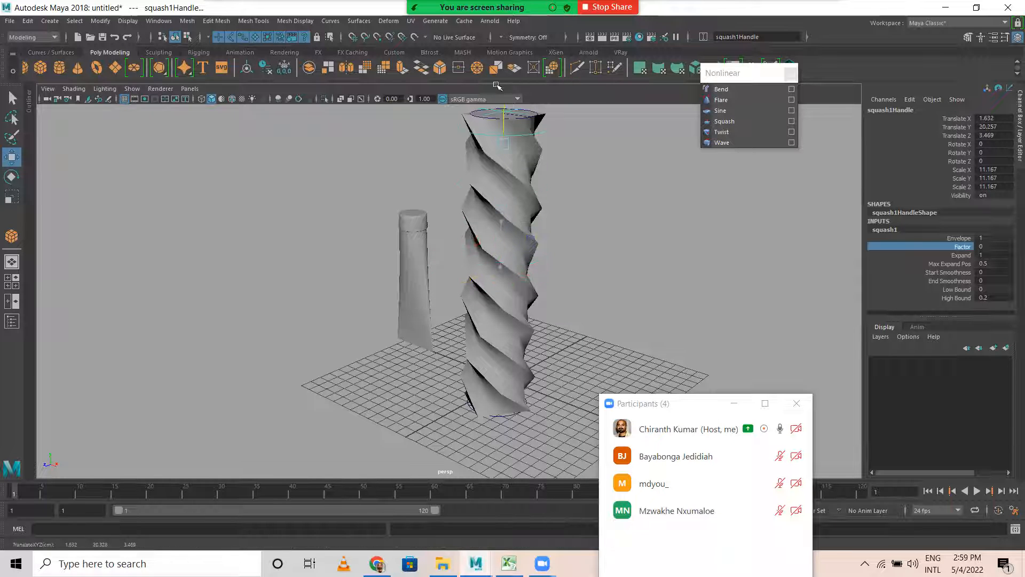
Step: Set the squash factor to -2.7 to spread the column's top into a flat slab
alt+middle_drag(544, 114, 572, 224)
scroll(572, 224, up, 2)
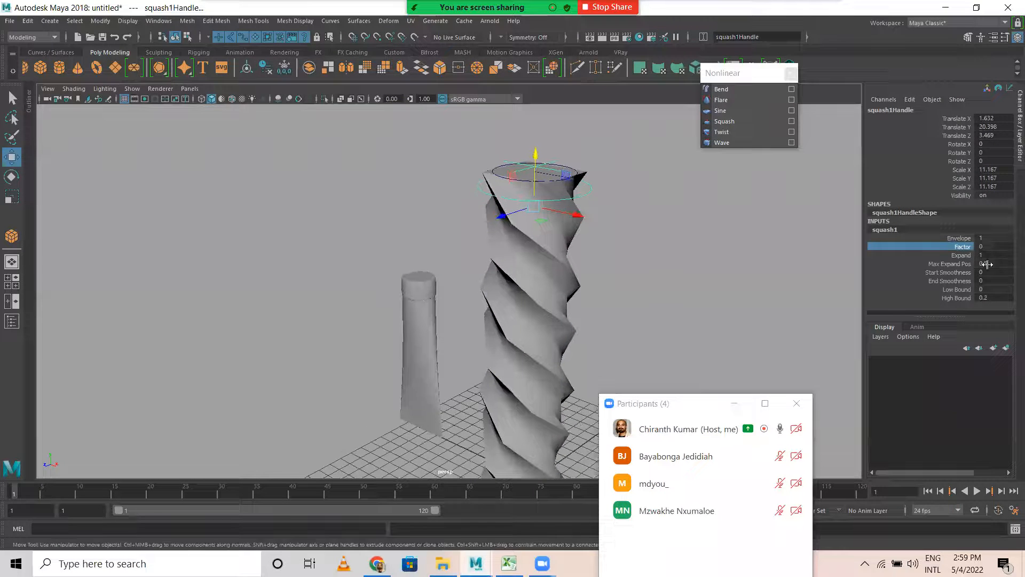
middle_drag(581, 240, 554, 234)
scroll(737, 293, down, 5)
alt+drag(407, 307, 373, 369)
mouse_move(677, 294)
middle_down()
mouse_move(689, 290)
mouse_move(678, 290)
middle_up()
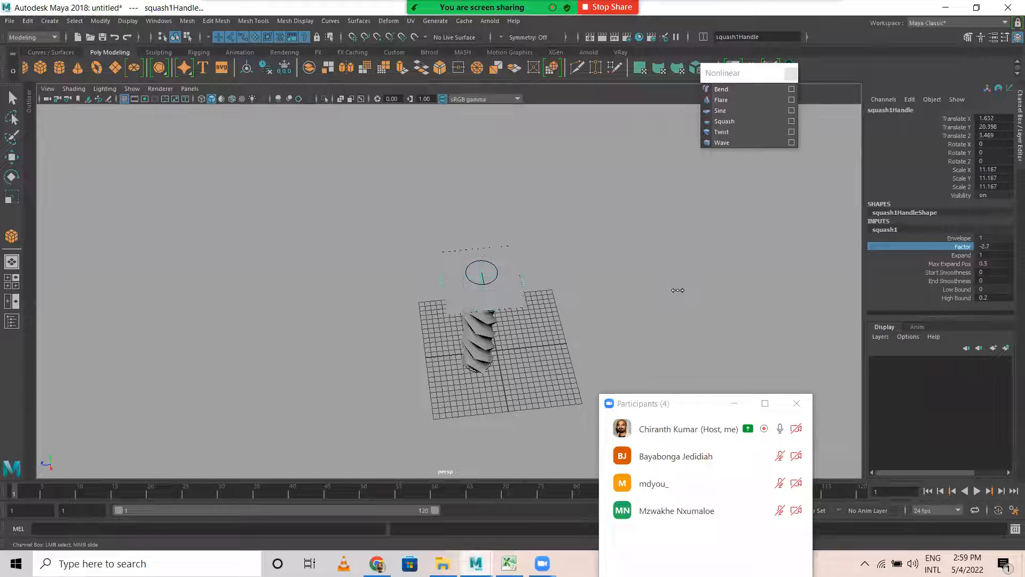
alt+drag(608, 296, 598, 247)
alt+right_drag(598, 248, 858, 283)
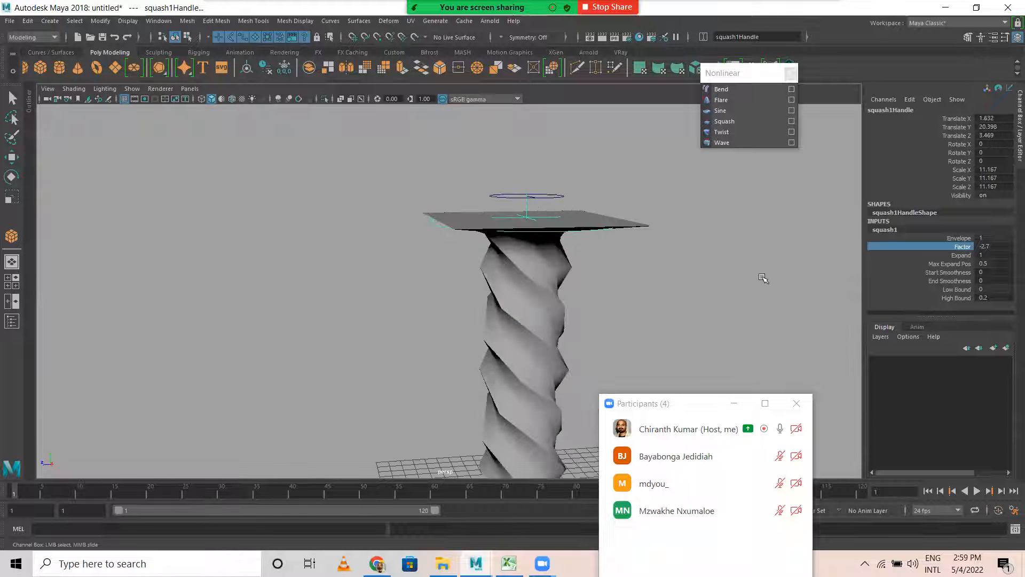
Step: Set the squash deformer's high bound to 0.3
double_click(990, 299)
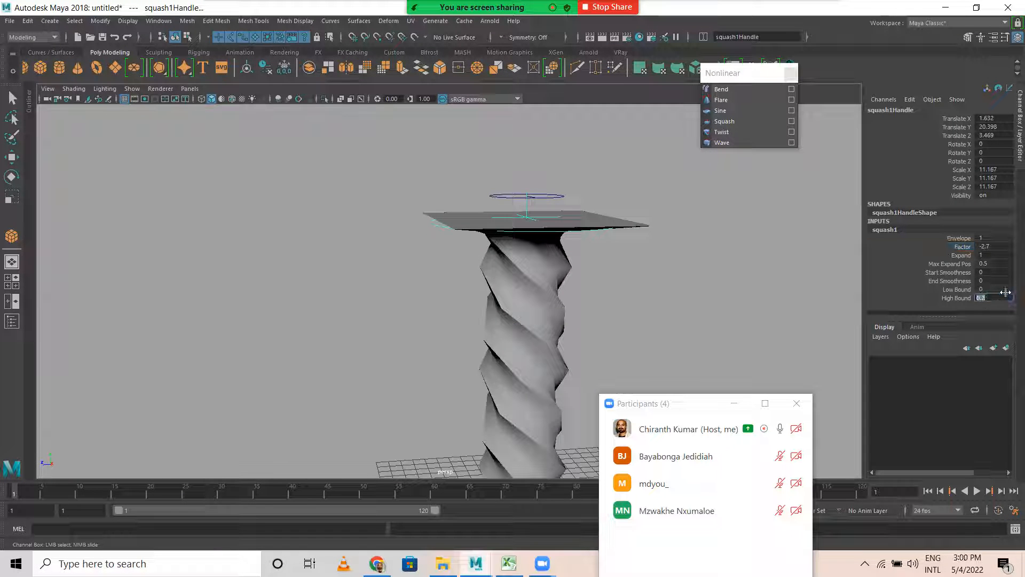
text(.3)
key(Return)
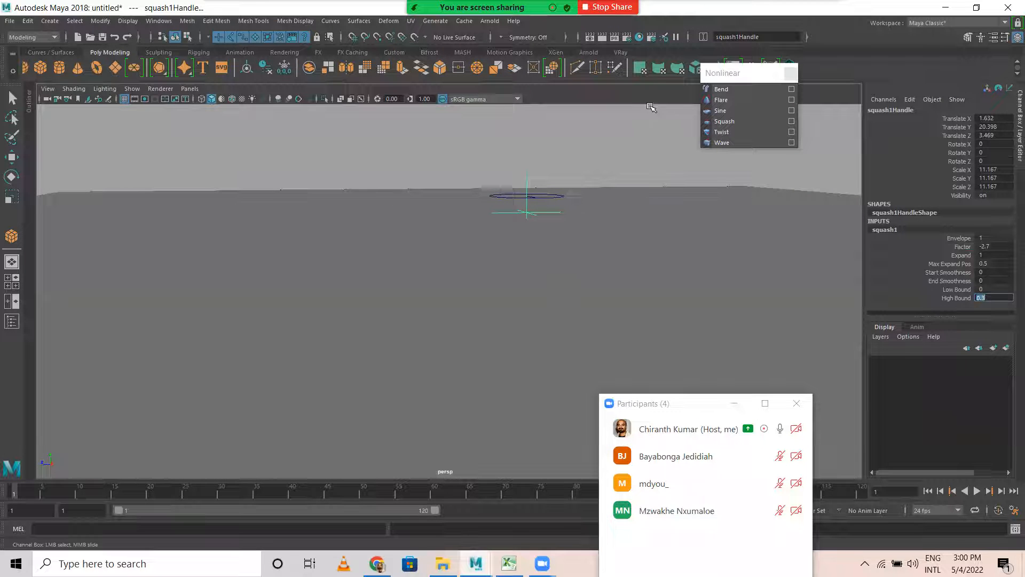
Step: Set the squash factor to -1.3 to shape the slab at the column's top
alt+right_drag(575, 176, 742, 272)
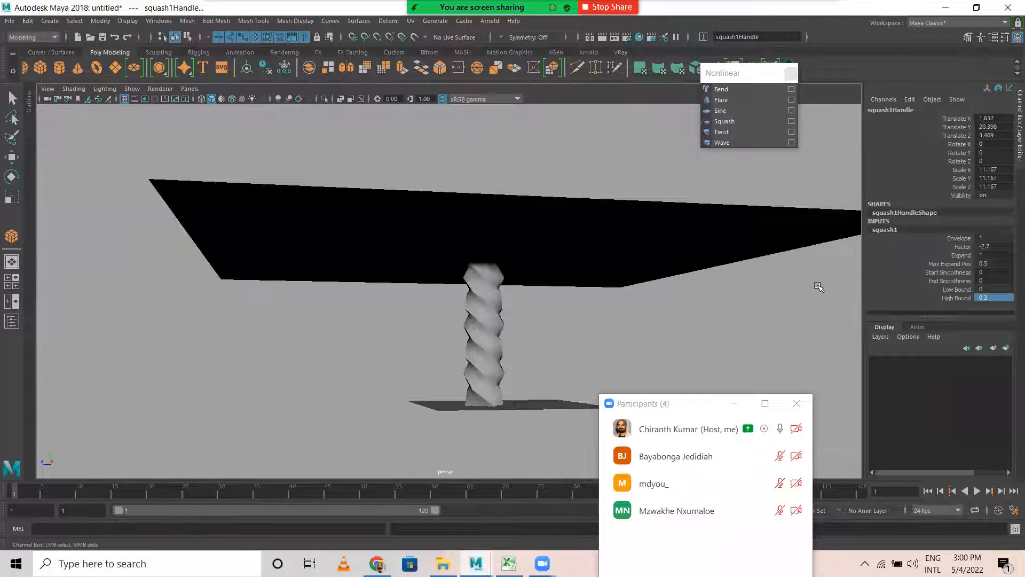
alt+drag(819, 287, 821, 321)
click(961, 249)
middle_drag(644, 176, 649, 180)
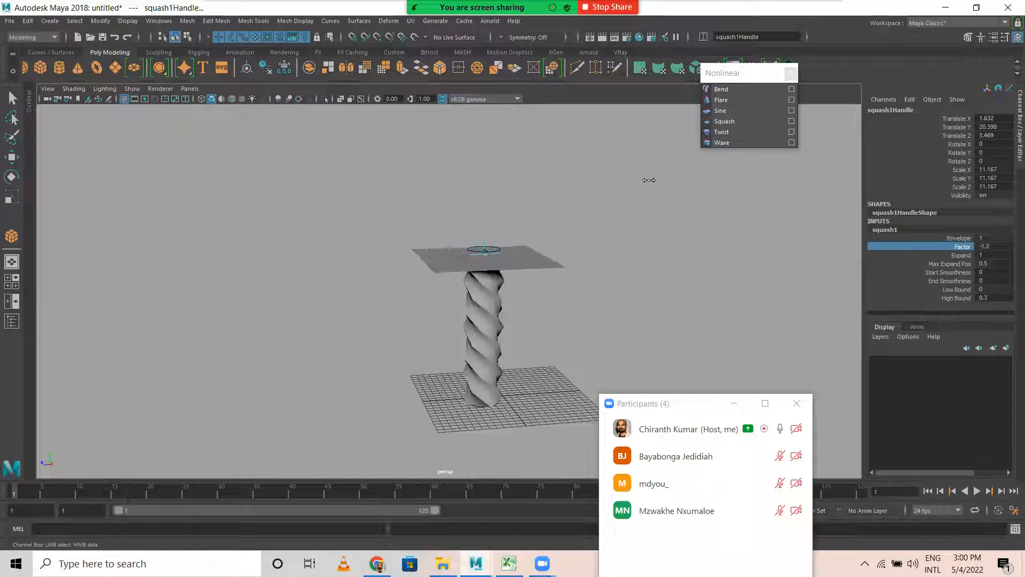
alt+drag(561, 235, 652, 258)
middle_drag(652, 259, 655, 258)
alt+drag(585, 275, 494, 284)
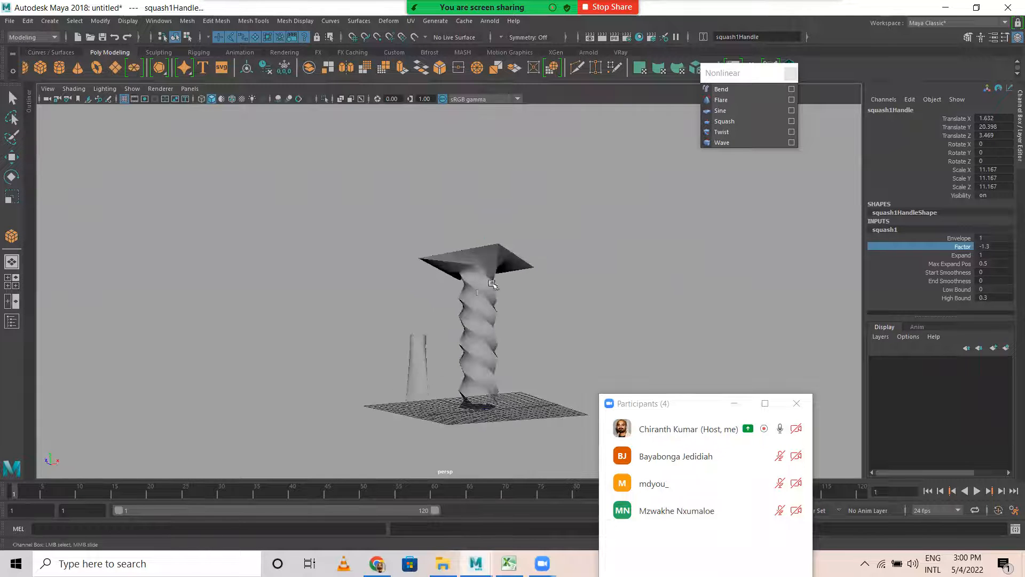
Step: Delete the construction history of the twisted column to bake in its twist and squash
key(w)
click(477, 298)
alt+drag(552, 259, 539, 278)
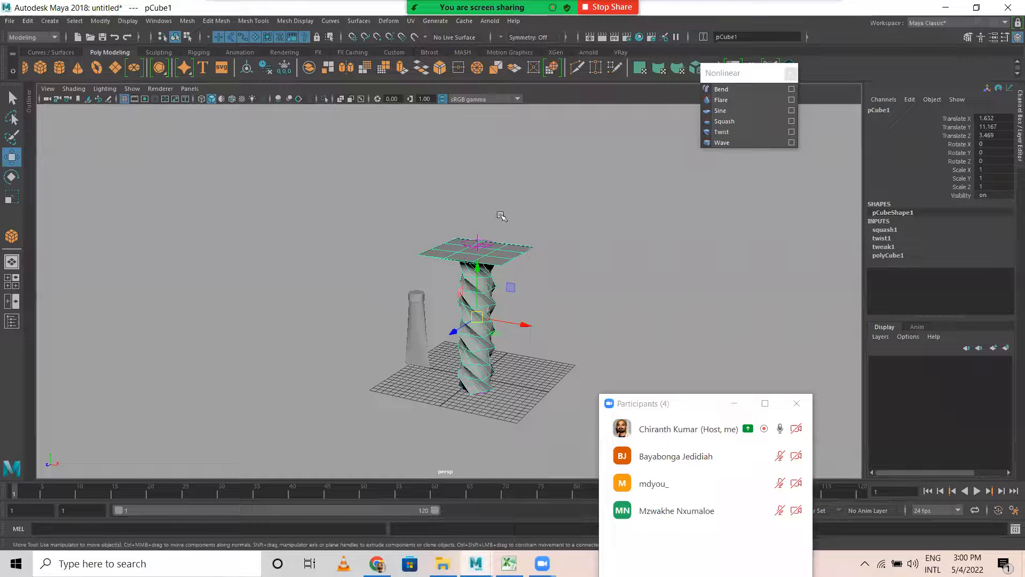
click(28, 20)
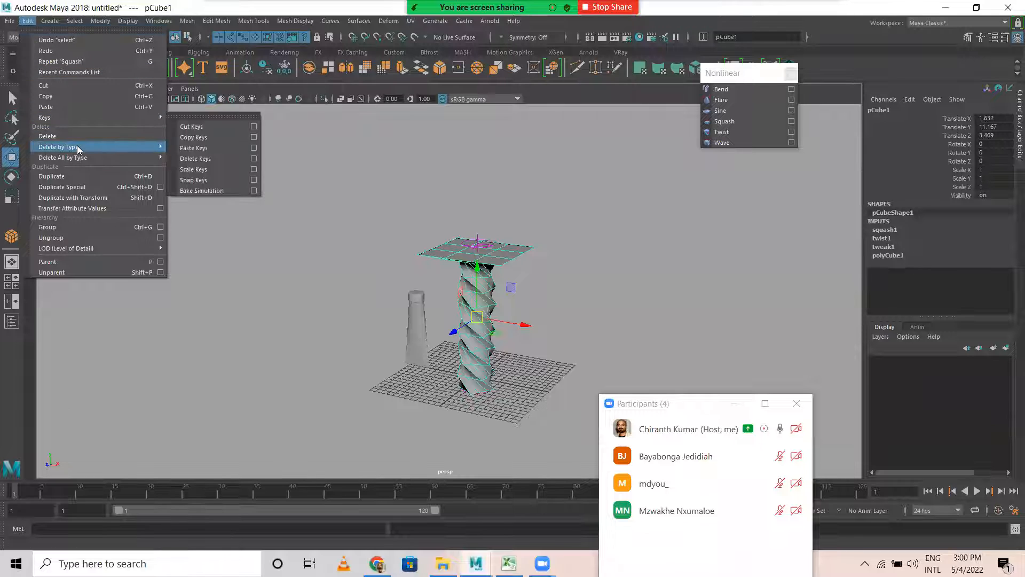
click(195, 156)
click(604, 256)
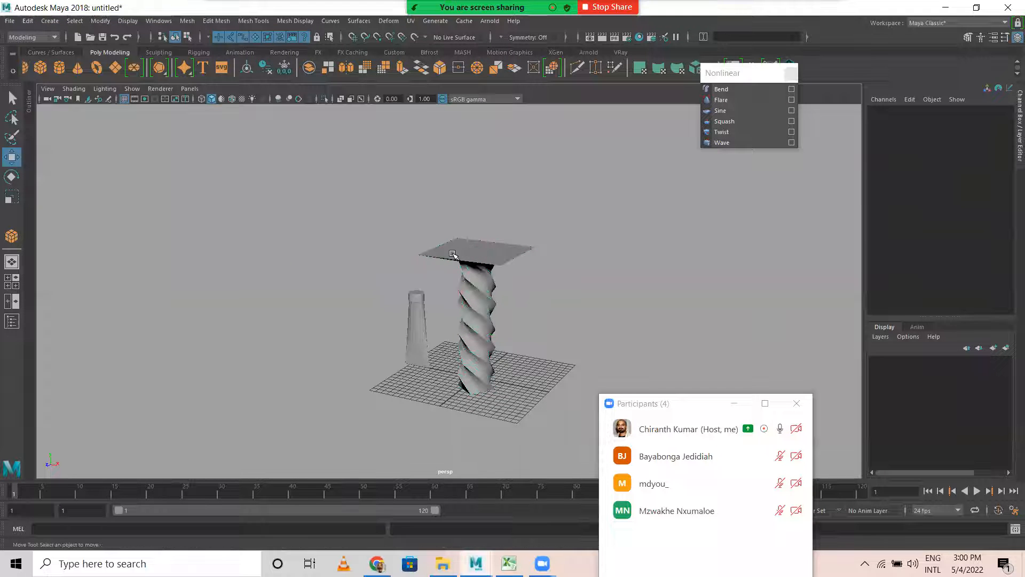
Step: Add a Flare deformer to the column and set its Start Flare X to 0
click(475, 282)
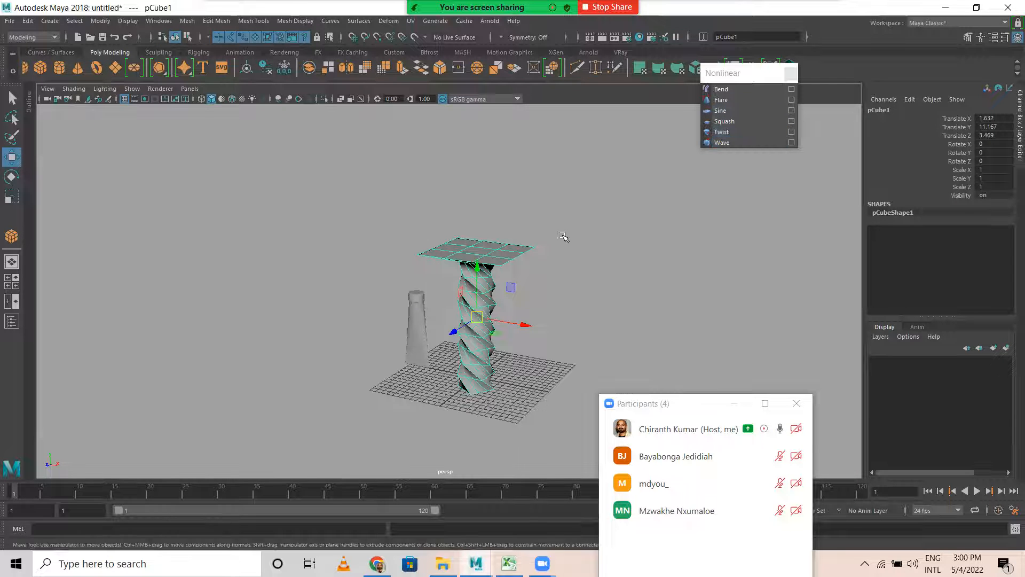
click(726, 100)
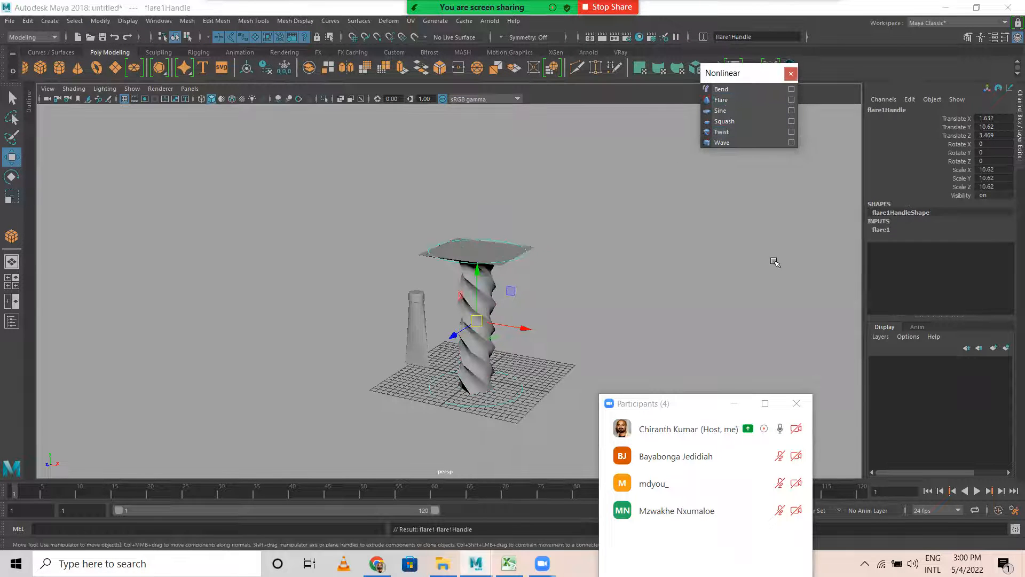
click(895, 230)
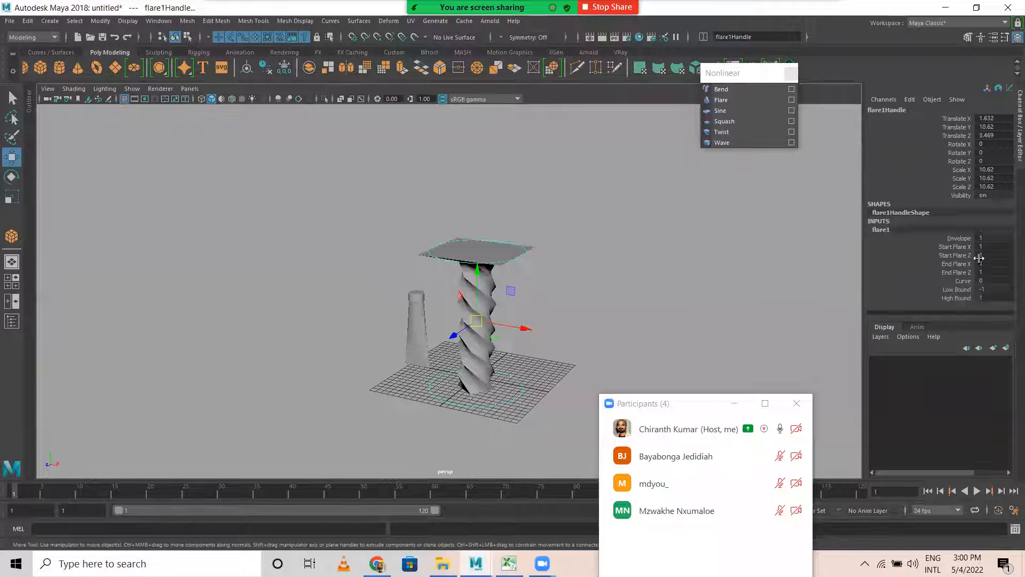
click(958, 247)
middle_drag(623, 239, 653, 249)
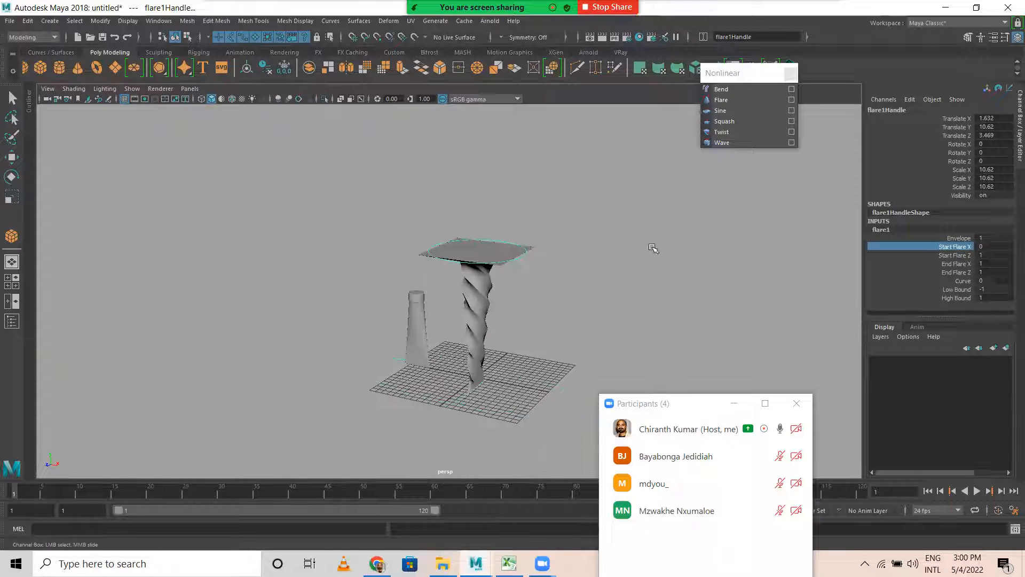
Step: Try an End Flare X of 0 and a different End Flare Z on the flare deformer, undoing each change
click(957, 263)
middle_drag(747, 257, 686, 254)
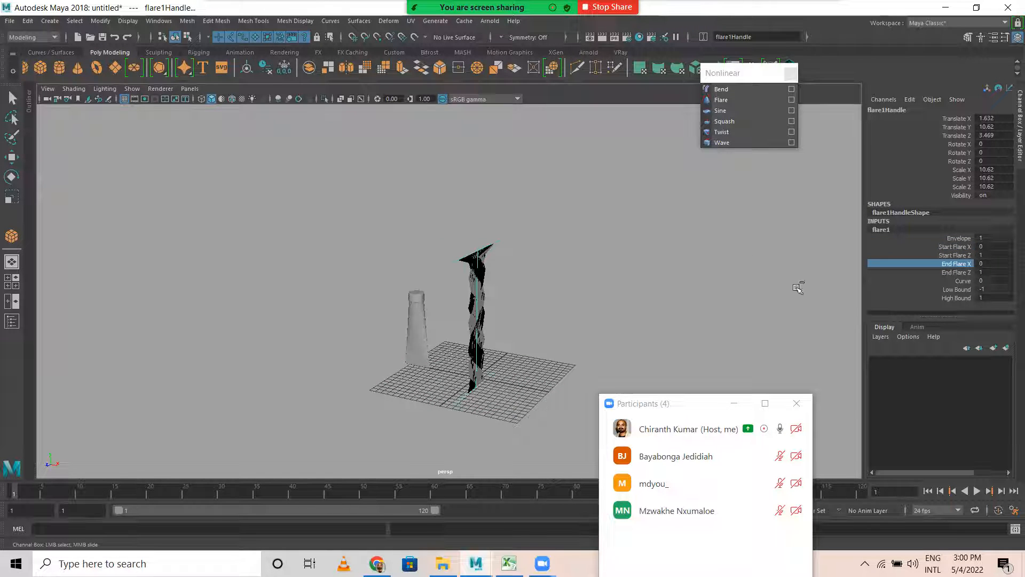
key(ctrl+z)
alt+drag(685, 301, 639, 296)
click(956, 273)
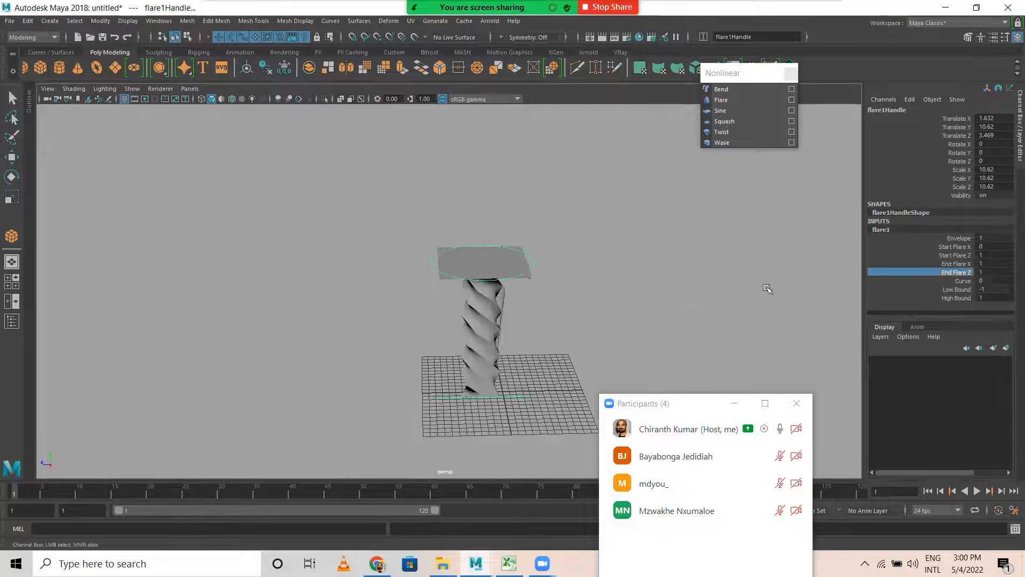
middle_drag(767, 289, 719, 287)
key(ctrl+z)
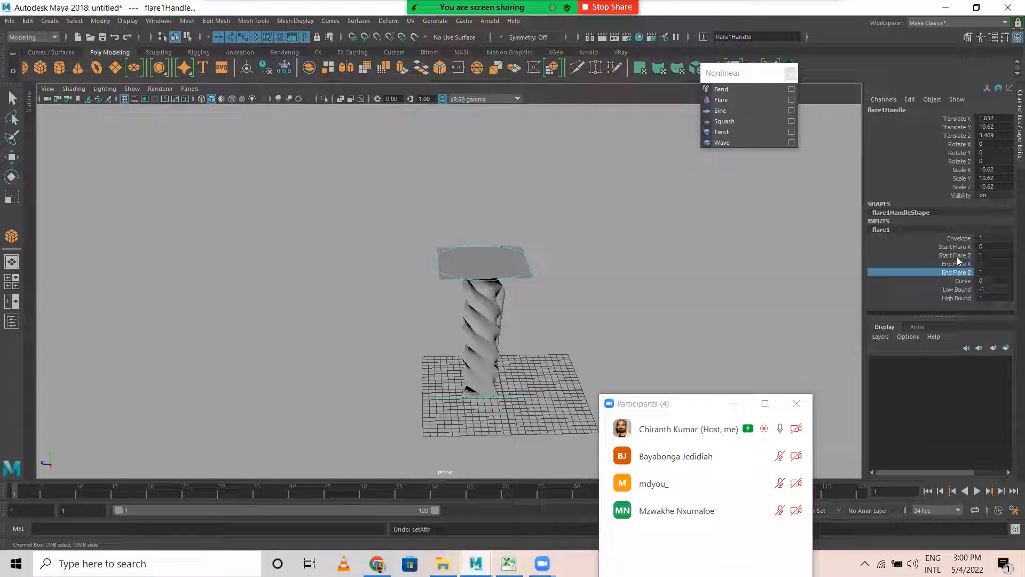
Step: Set the flare deformer's Start Flare Z to 0 to taper the column to a point at its base
click(942, 255)
middle_drag(822, 283, 802, 283)
alt+drag(755, 294, 726, 297)
scroll(726, 298, up, 3)
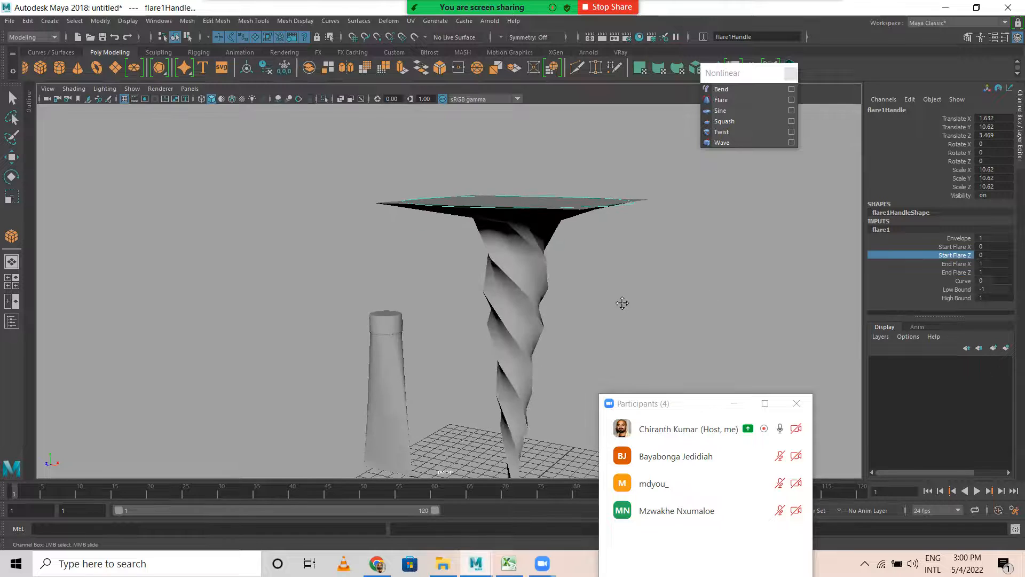
scroll(619, 302, up, 5)
alt+drag(554, 276, 465, 198)
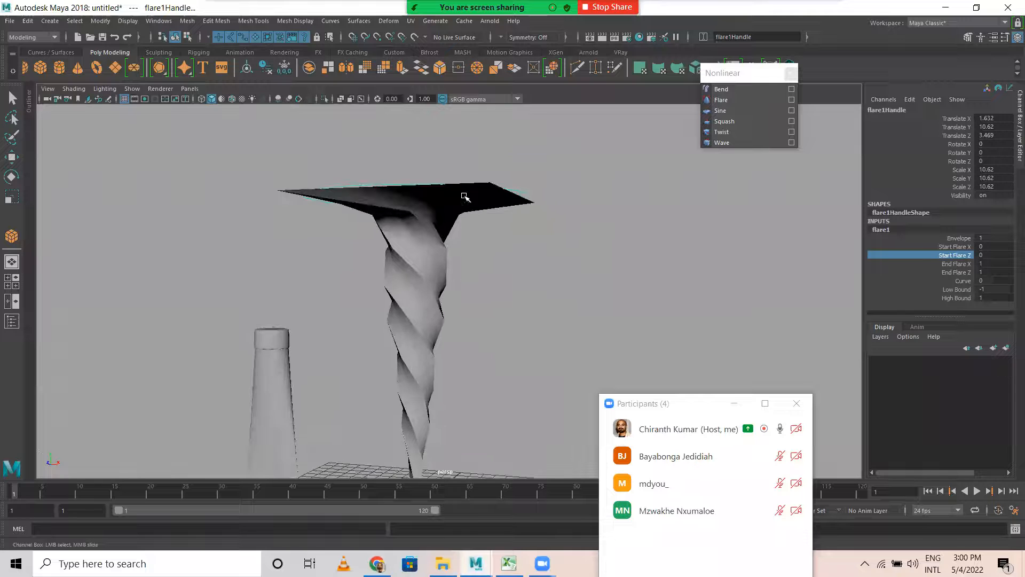
Step: Delete the history of the tapered column to bake in the flare
click(447, 218)
key(w)
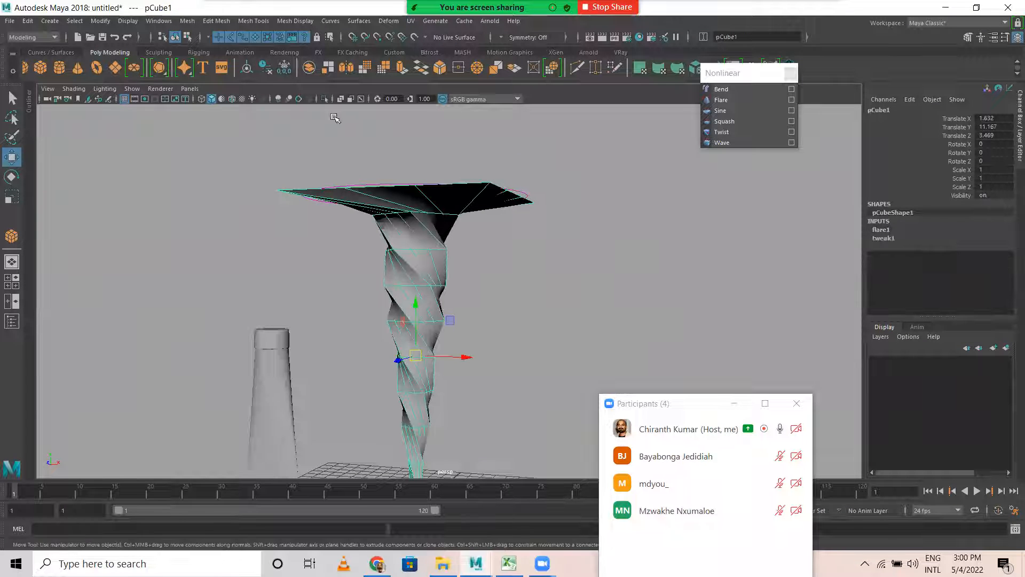
click(27, 21)
mouse_move(96, 146)
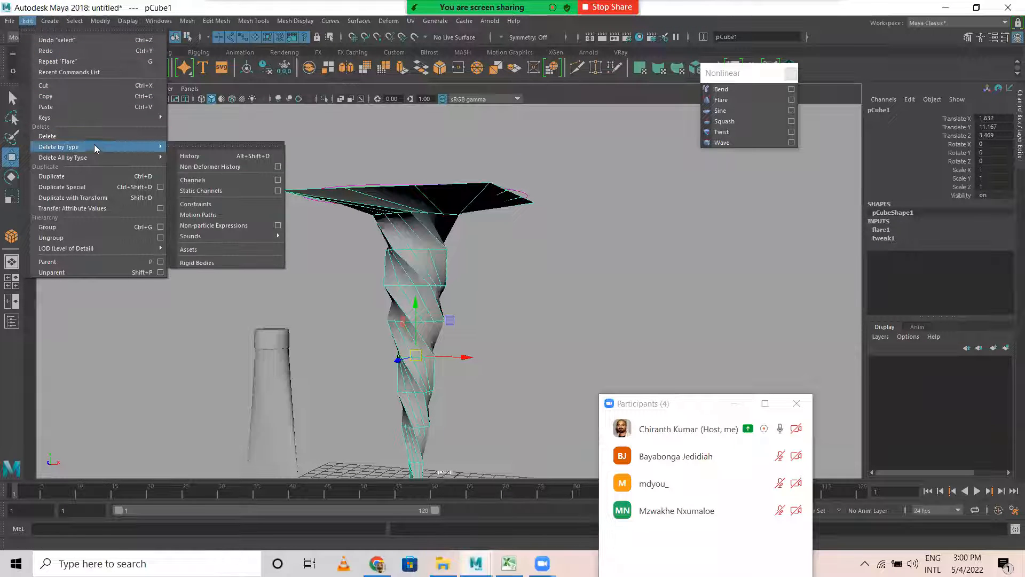
click(229, 157)
Step: Select the slab's four corner vertices and scale them inward to give the slab a rounded outline
alt+drag(424, 221, 461, 192)
right_drag(460, 192, 398, 190)
alt+drag(478, 134, 422, 172)
click(342, 141)
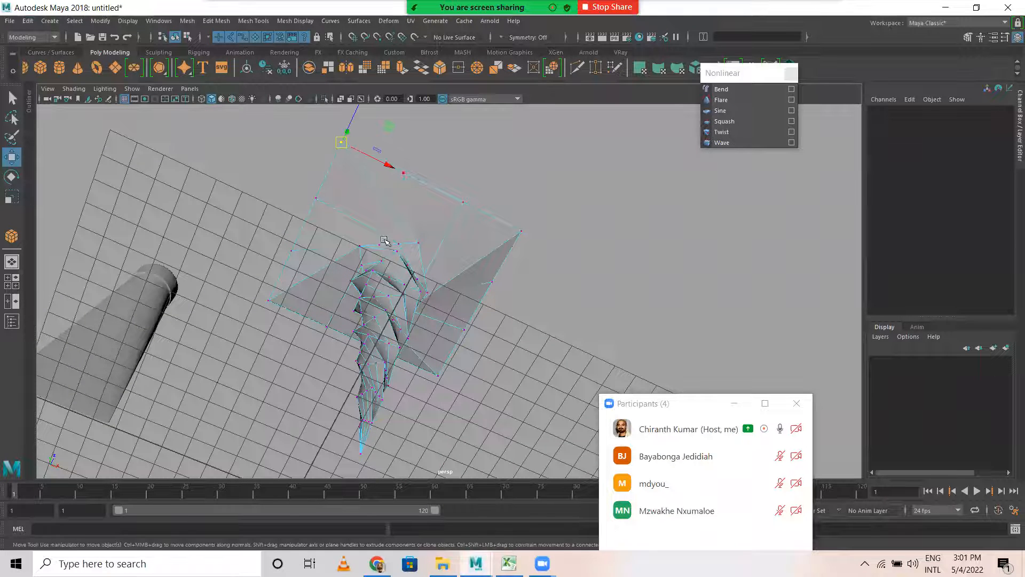
shift+drag(431, 367, 470, 387)
shift+drag(503, 225, 544, 257)
alt+drag(469, 237, 361, 327)
key(r)
drag(408, 263, 394, 218)
Step: Try raising the centre face on top of the slab, and undo the move
alt+right_drag(380, 204, 563, 238)
alt+middle_drag(472, 229, 499, 337)
alt+drag(398, 301, 401, 264)
right_drag(402, 264, 401, 291)
click(365, 260)
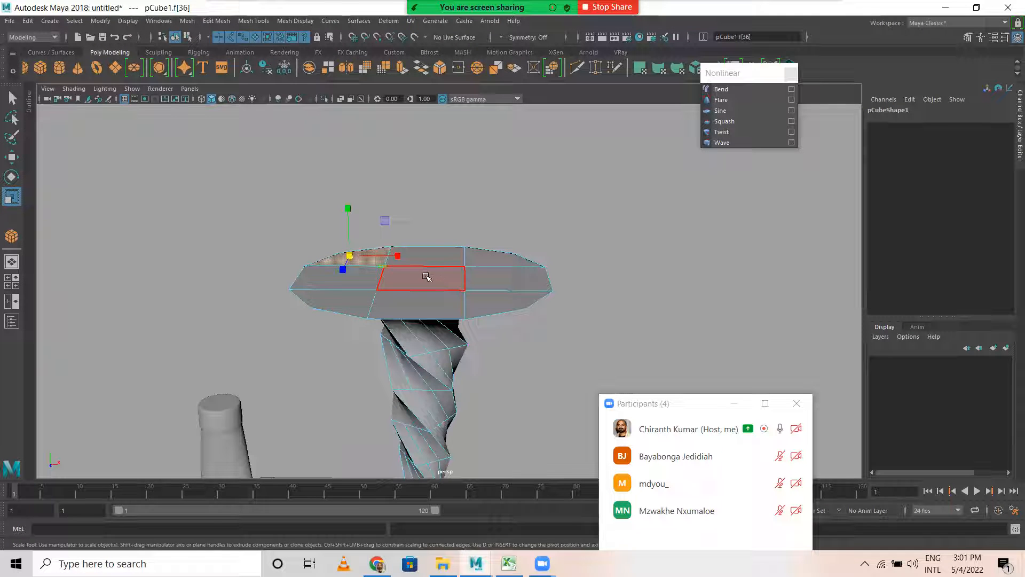
key(w)
drag(421, 228, 419, 215)
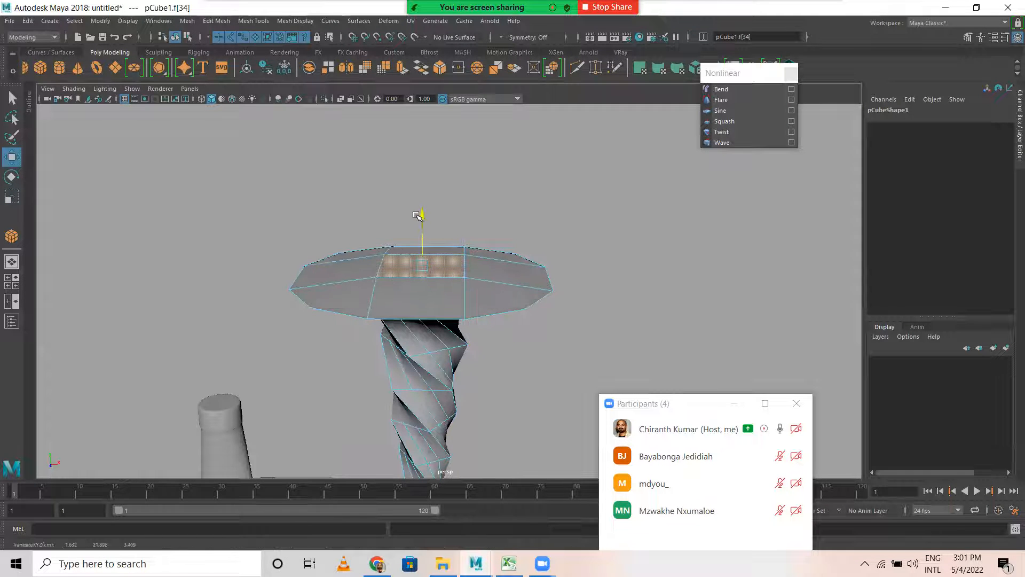
alt+drag(481, 263, 368, 273)
key(ctrl+z)
Step: Select all nine faces on top of the rounded slab
right_drag(395, 244, 401, 272)
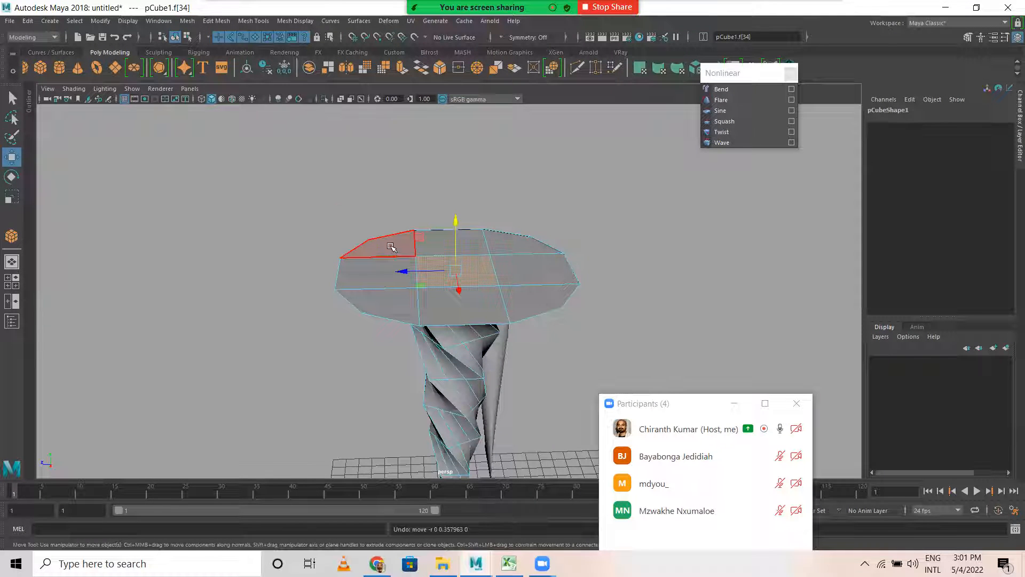
click(391, 247)
shift+click(444, 243)
shift+click(503, 250)
shift+click(522, 267)
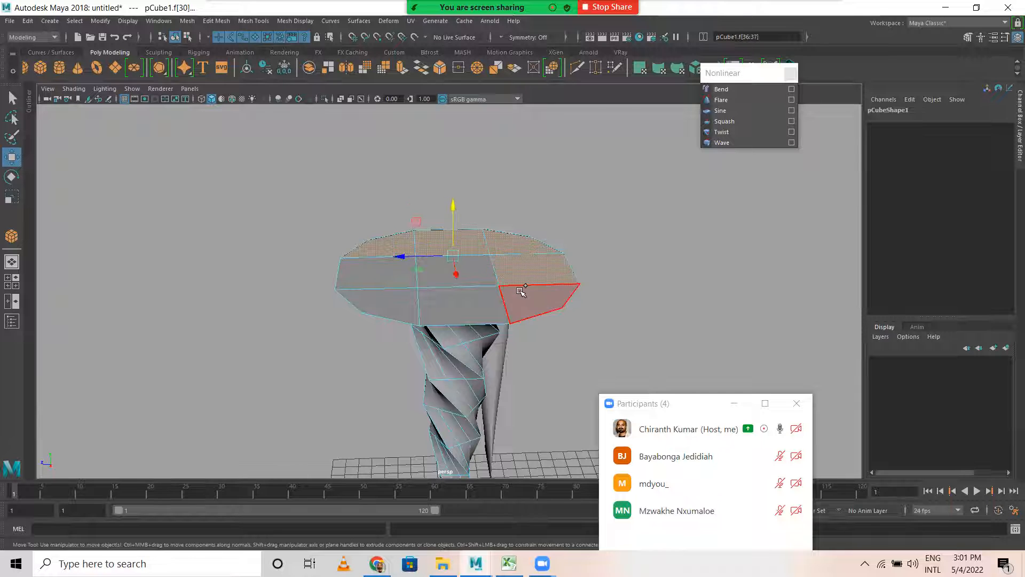
shift+click(521, 297)
shift+click(463, 306)
shift+click(389, 274)
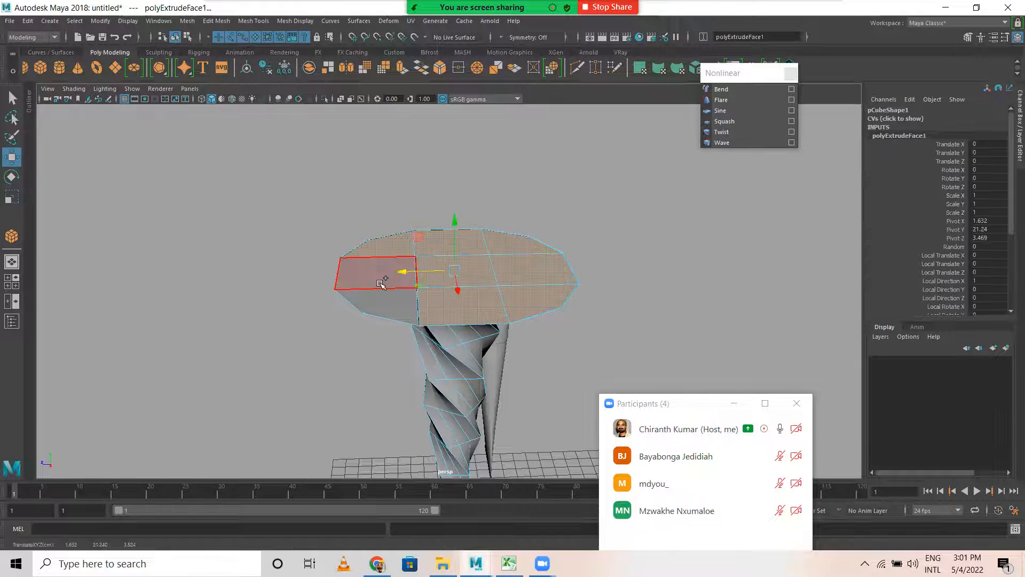
shift+click(400, 308)
alt+drag(466, 317, 462, 265)
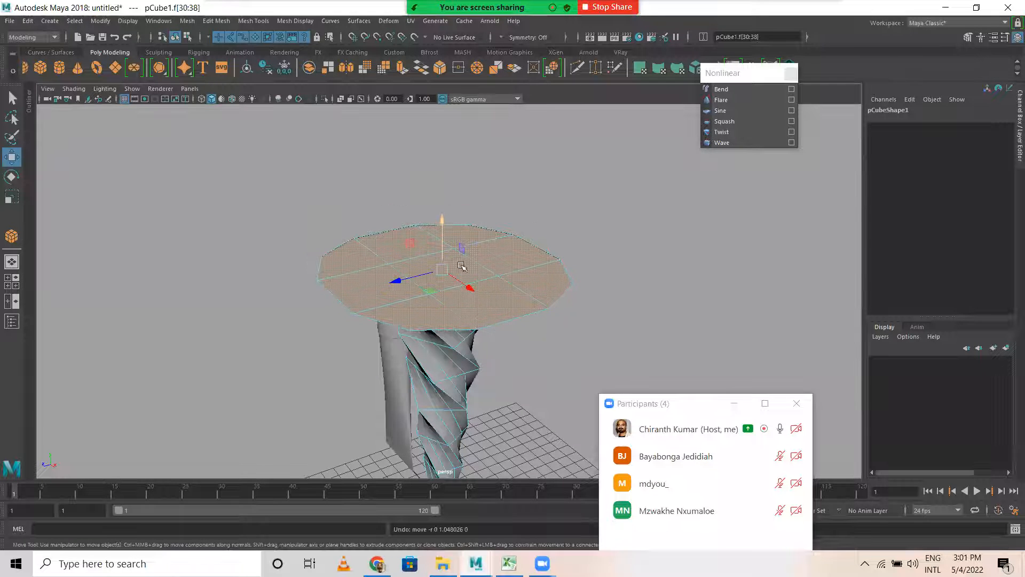
Step: Extrude the selected top faces slightly upward to give the slab a thin vertical rim, and return to object mode
alt+drag(442, 217, 499, 181)
shift+right_drag(498, 180, 505, 211)
drag(450, 208, 448, 204)
alt+drag(448, 201, 477, 252)
right_drag(477, 252, 534, 240)
alt+drag(473, 289, 519, 249)
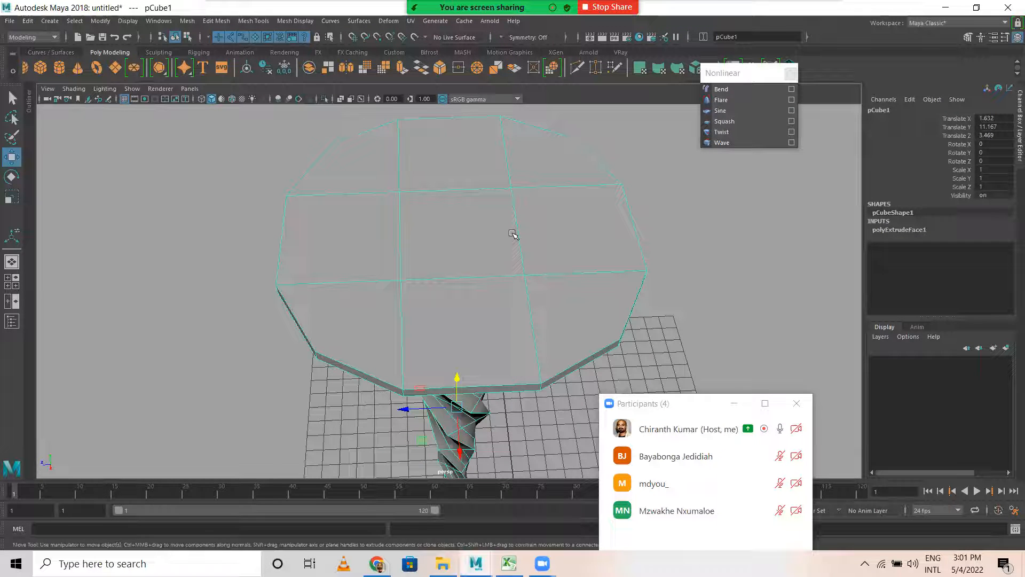
alt+drag(459, 242, 483, 251)
Step: Try scaling the two middle rows of vertices on top of the slab closer together, and undo the scaling
right_click(466, 242)
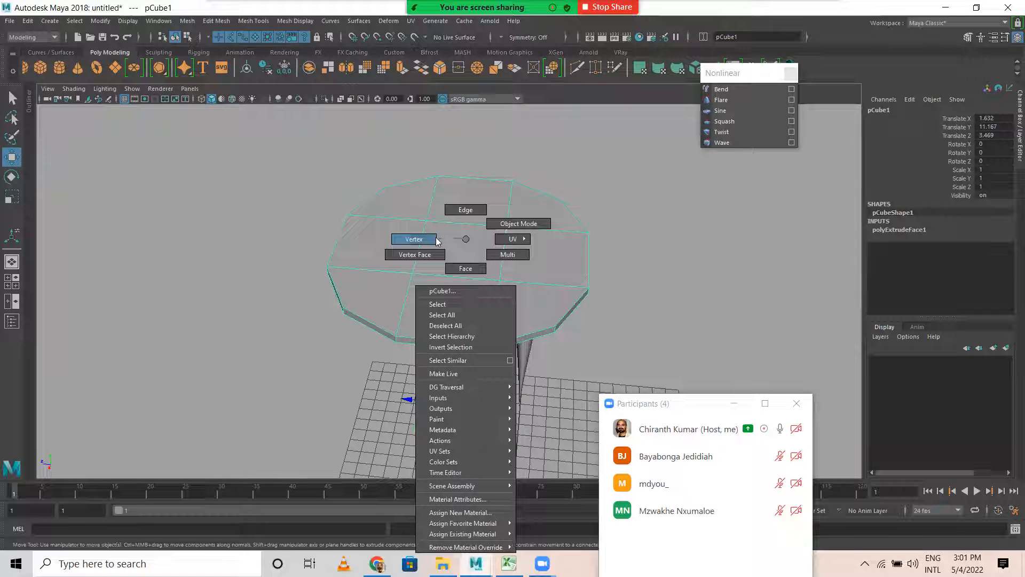
click(415, 240)
alt+drag(415, 240, 496, 223)
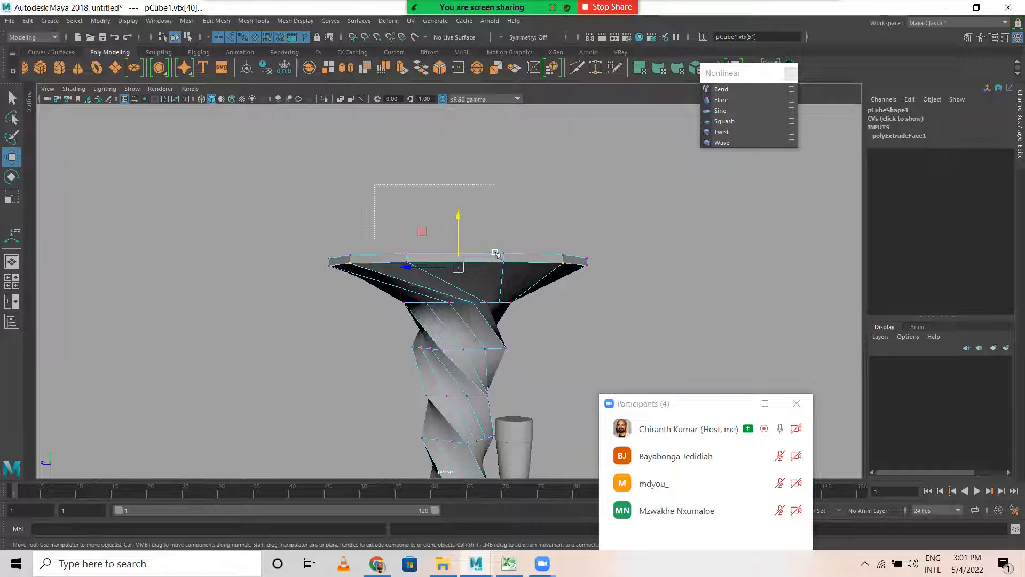
drag(517, 267, 381, 246)
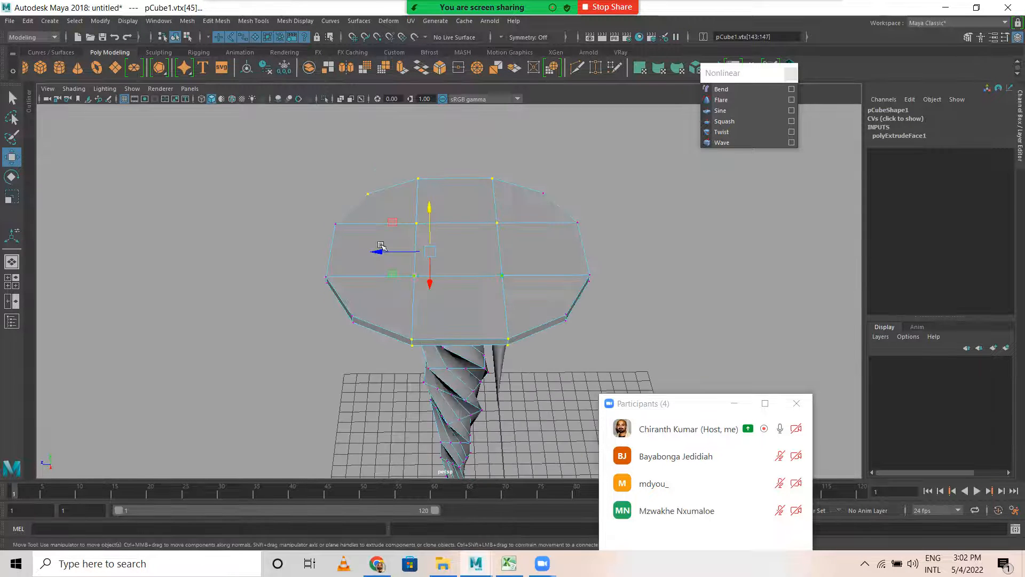
ctrl+drag(401, 213, 564, 250)
key(r)
drag(494, 286, 446, 289)
key(ctrl+z)
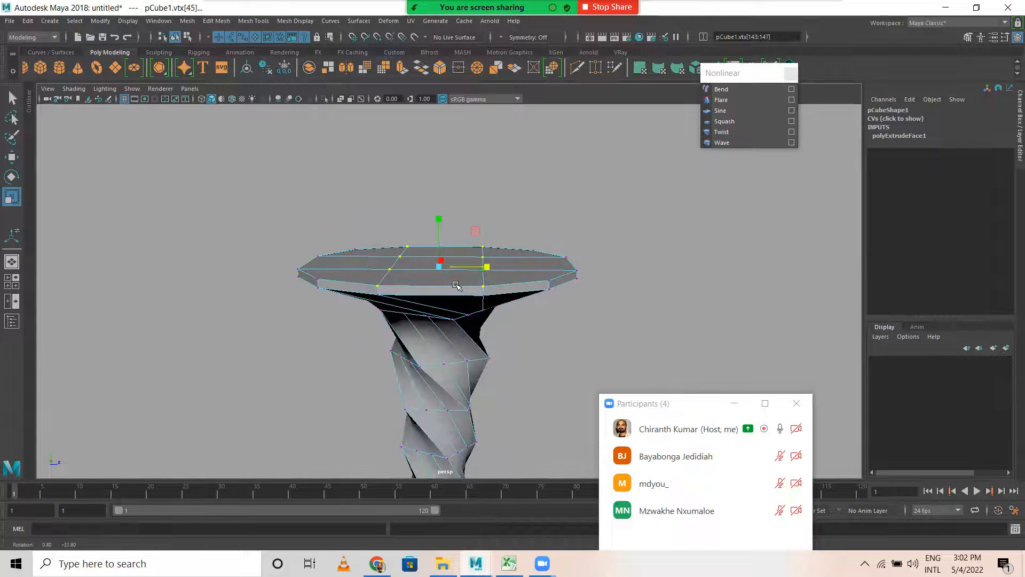
Step: Insert three closely spaced edge loops across the middle of the slab
alt+right_drag(446, 289, 495, 297)
alt+drag(474, 291, 460, 294)
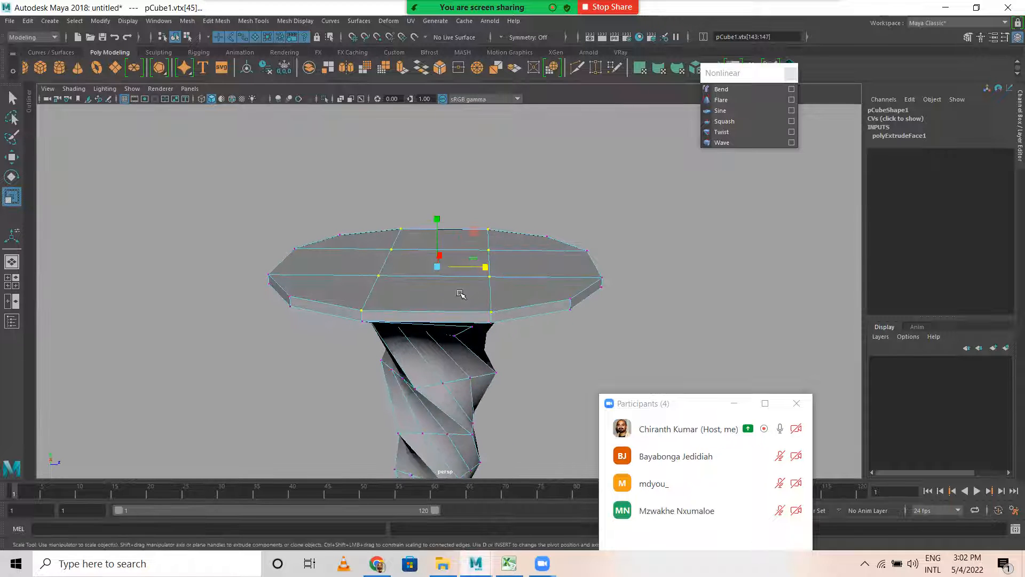
click(247, 20)
right_drag(380, 259, 403, 284)
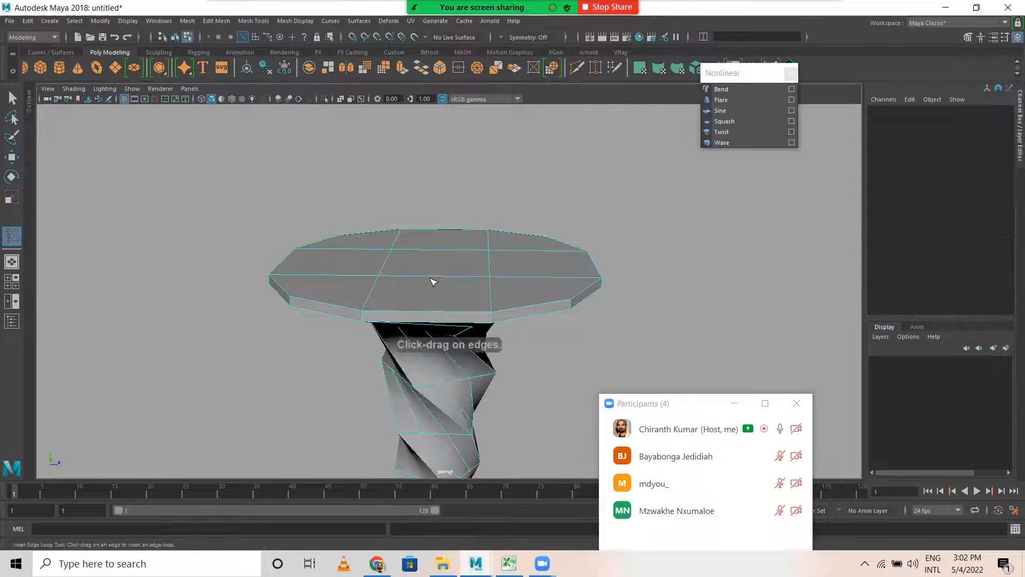
mouse_move(433, 291)
alt+mouse_down()
mouse_move(447, 258)
mouse_move(440, 279)
alt+mouse_up()
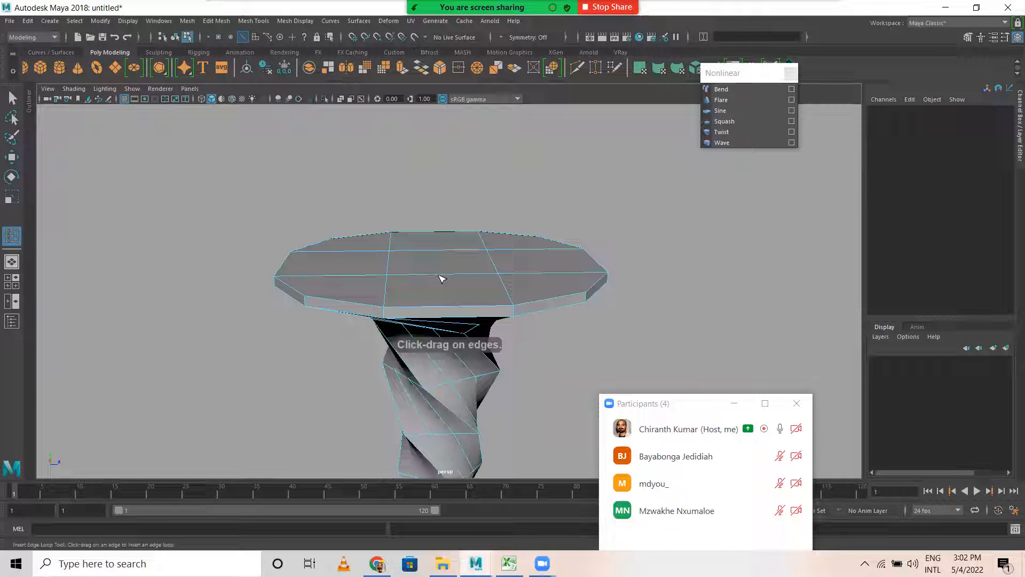
click(441, 278)
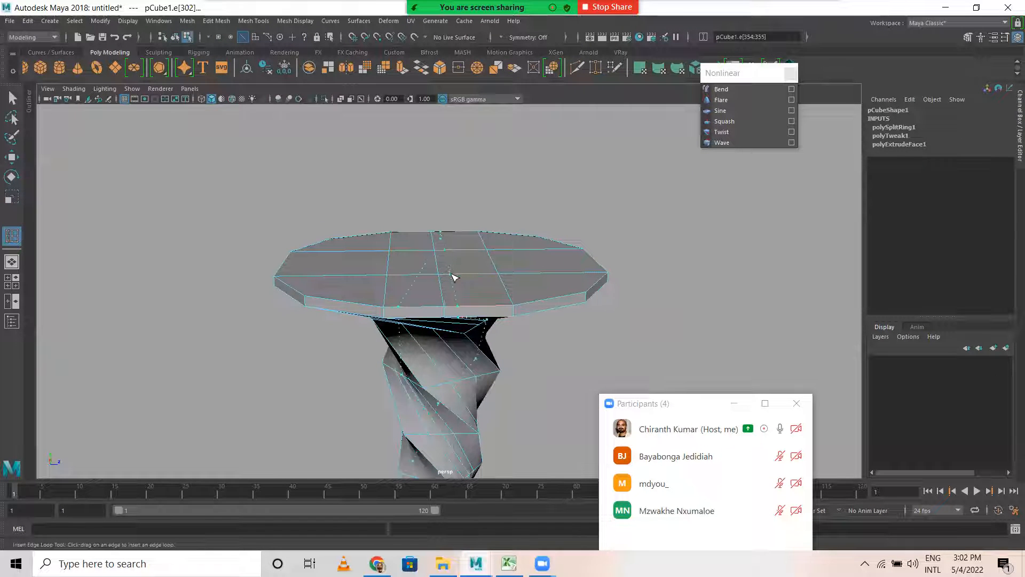
drag(455, 279, 448, 278)
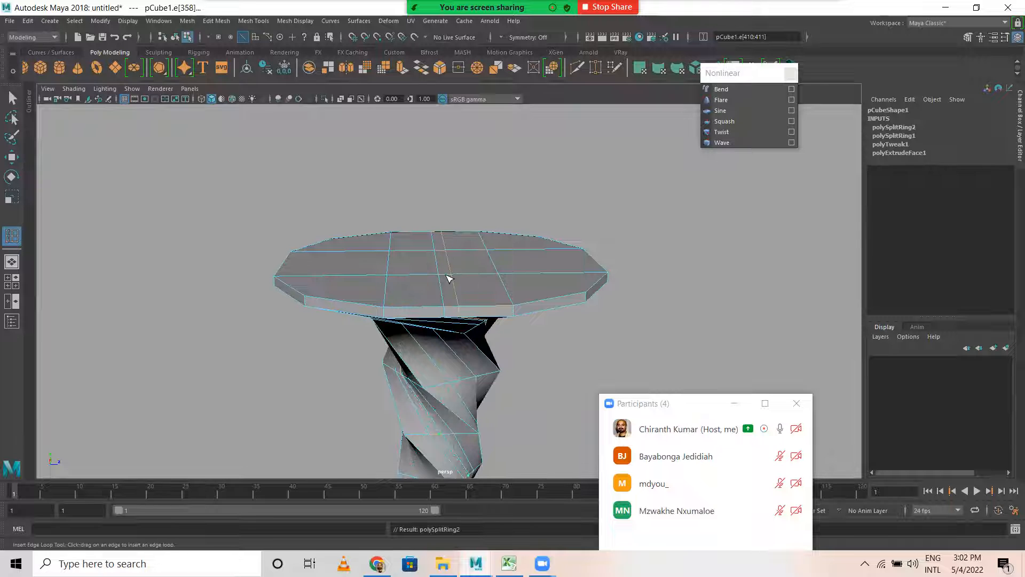
click(448, 277)
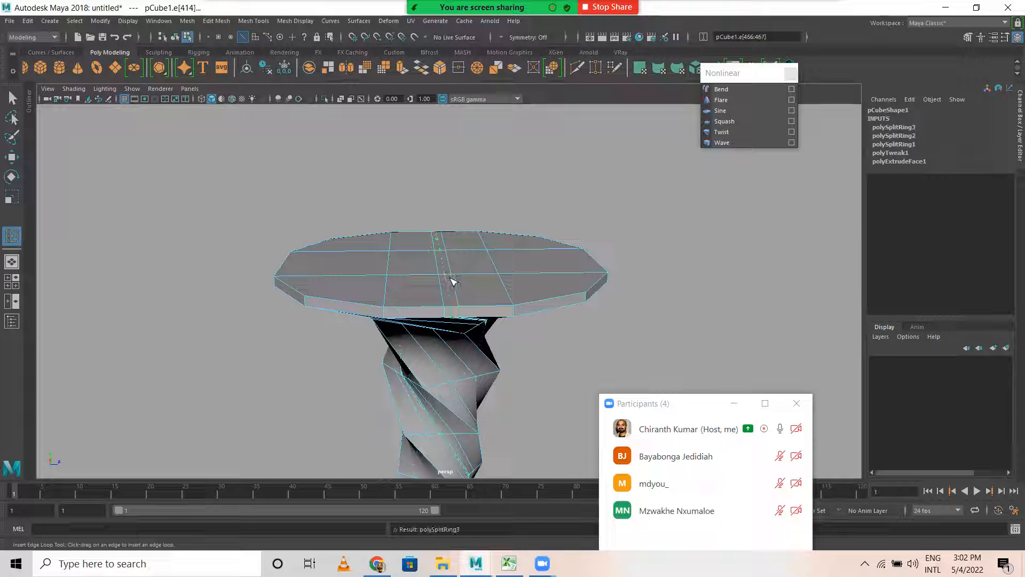
Step: Lower the centre edge loop's edges on top of the slab to cut a V-shaped groove across it
key(w)
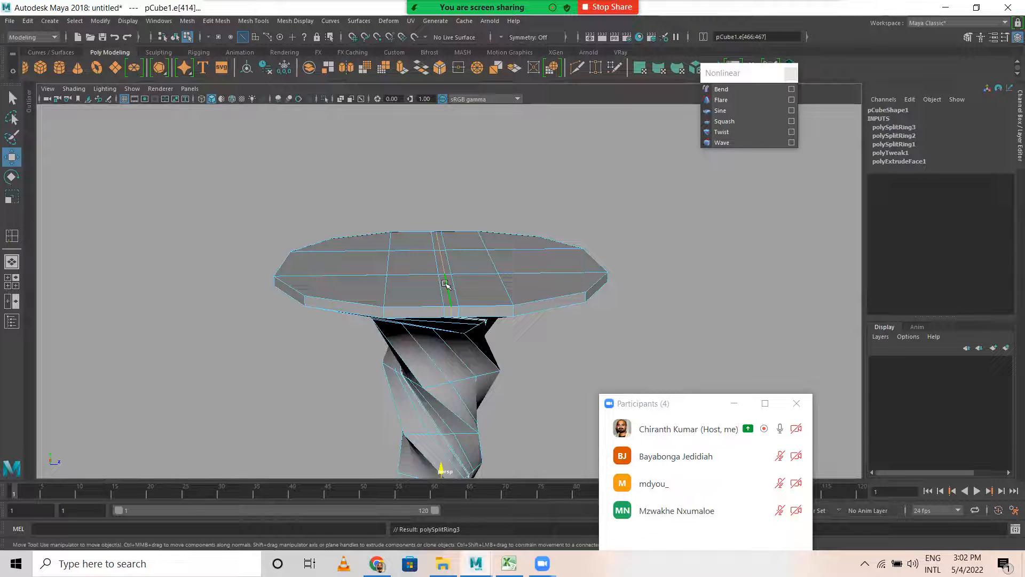
scroll(337, 277, up, 5)
shift+click(438, 220)
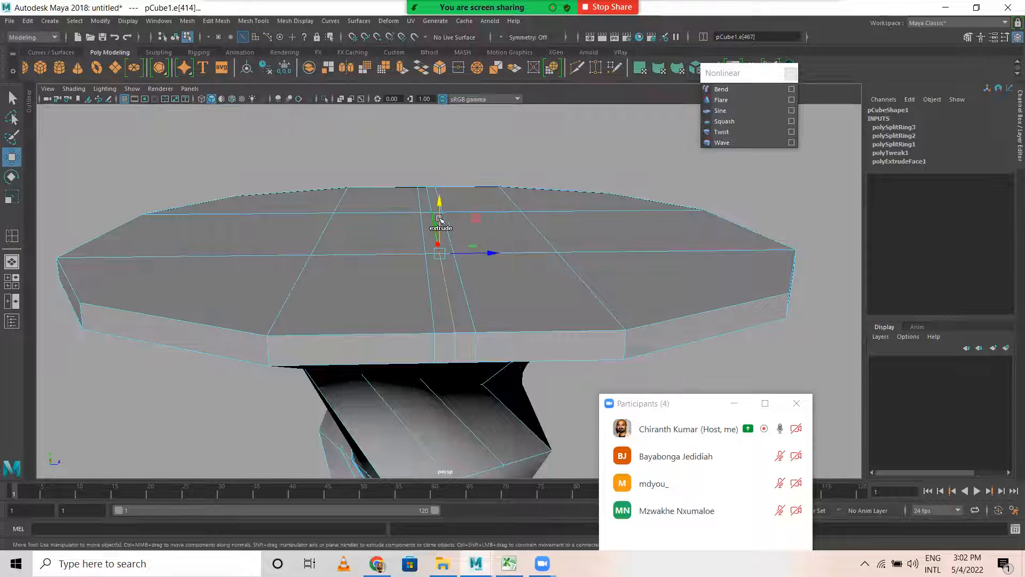
alt+drag(460, 241, 427, 188)
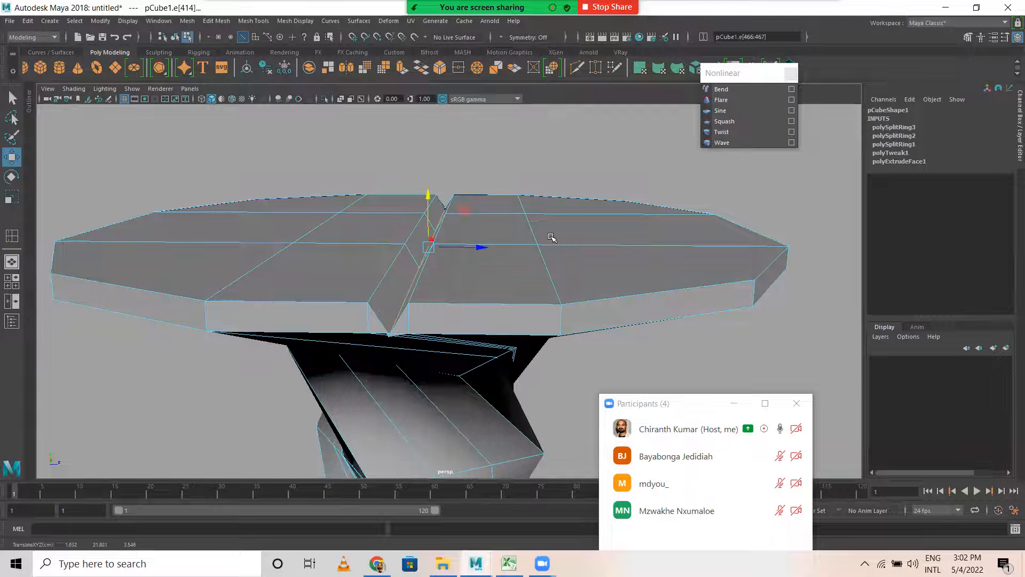
Step: Return the grooved slab to object mode and view the V-shaped groove from another angle
scroll(551, 238, down, 8)
alt+drag(463, 267, 463, 314)
right_drag(501, 245, 572, 211)
click(621, 297)
alt+drag(623, 301, 475, 293)
click(521, 275)
mouse_move(458, 259)
alt+mouse_down()
mouse_move(453, 232)
mouse_move(460, 262)
alt+mouse_up()
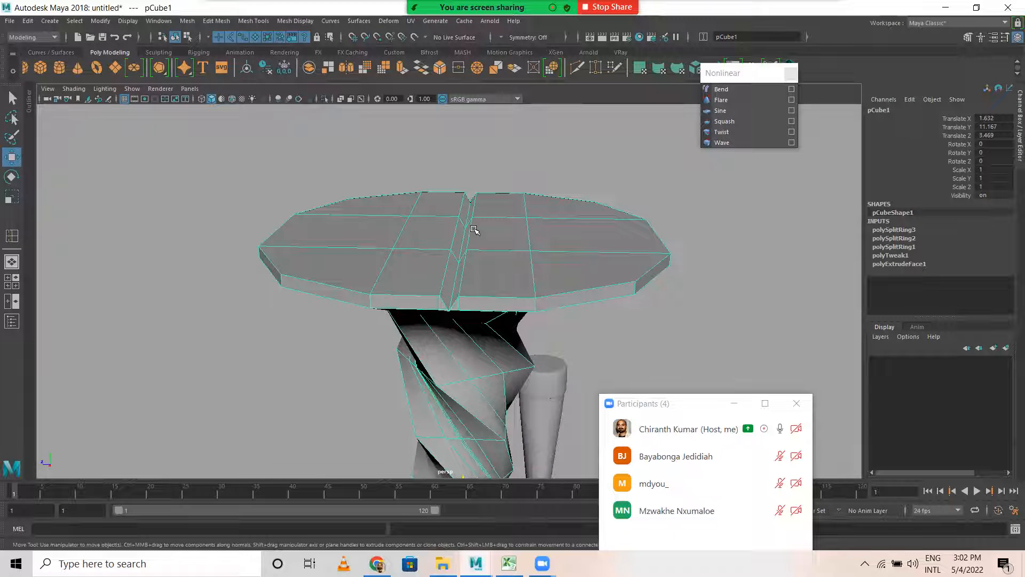
Step: Raise all the flat top faces on both sides of the groove to thicken the slab, and return to object mode
right_drag(470, 232, 476, 198)
alt+drag(413, 234, 430, 211)
right_drag(414, 213, 414, 242)
click(410, 210)
shift+click(413, 234)
shift+click(422, 263)
shift+click(515, 264)
shift+click(492, 229)
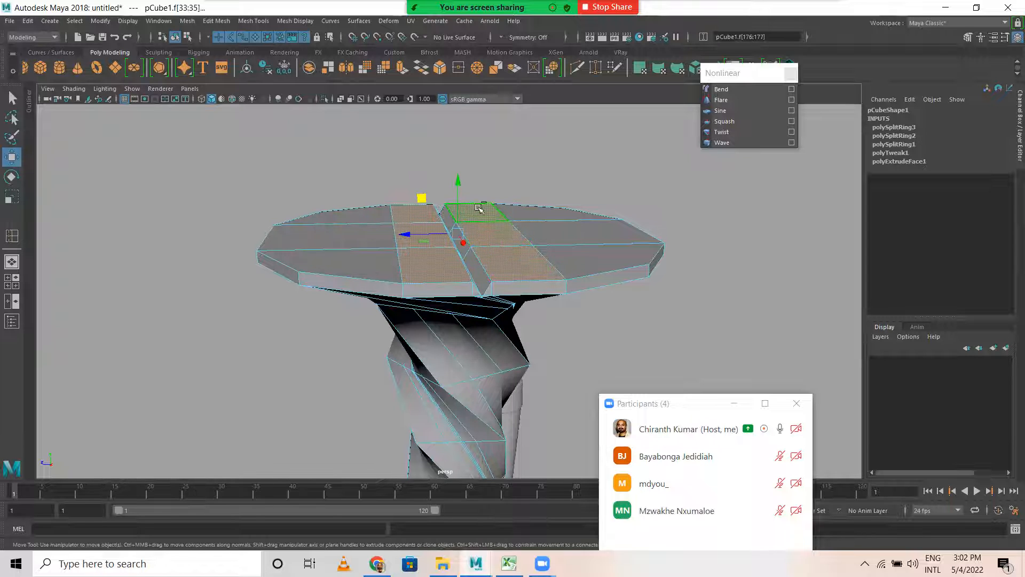
shift+click(532, 208)
shift+click(561, 231)
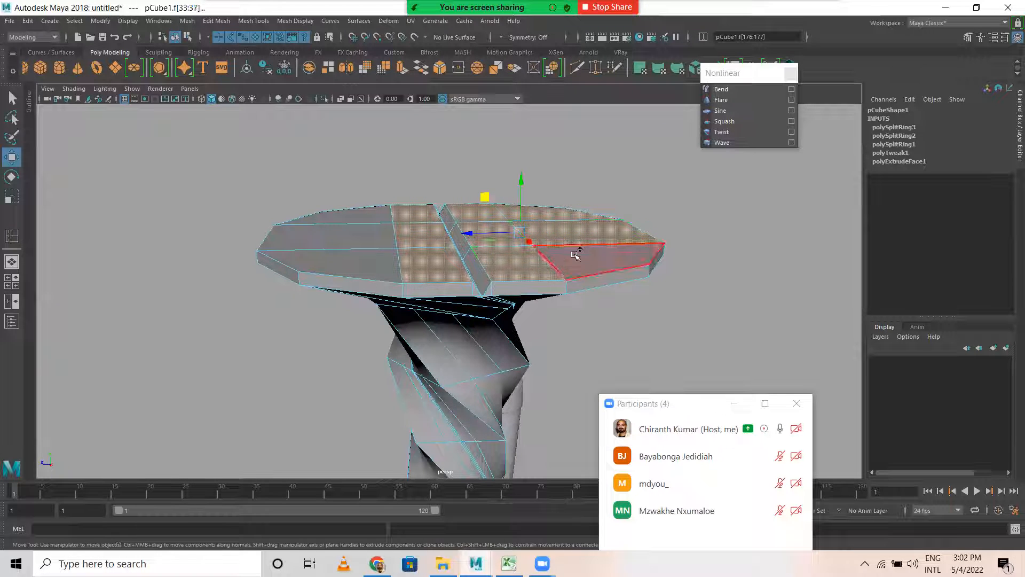
shift+click(577, 255)
shift+click(373, 263)
shift+click(350, 235)
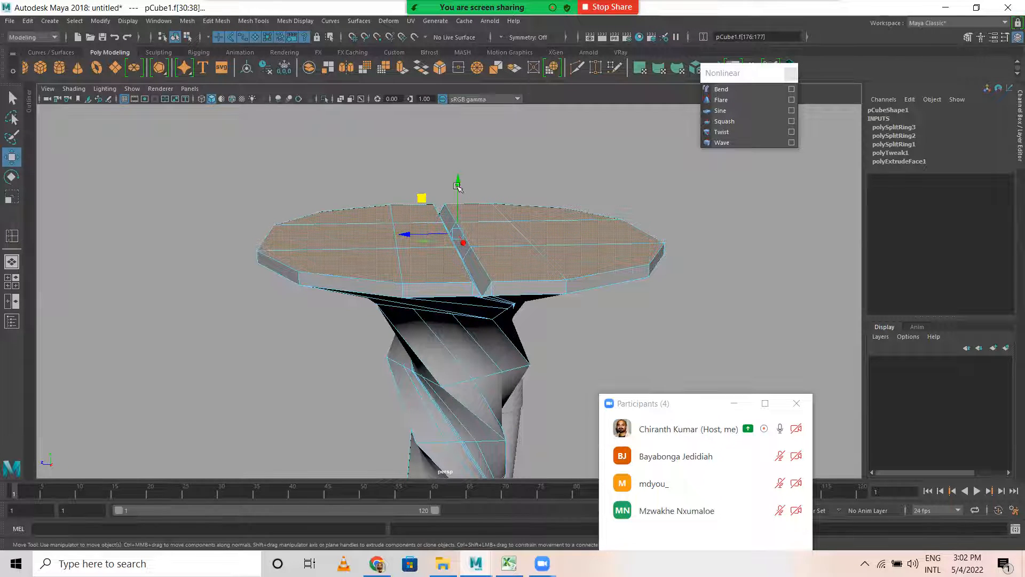
drag(456, 178, 453, 166)
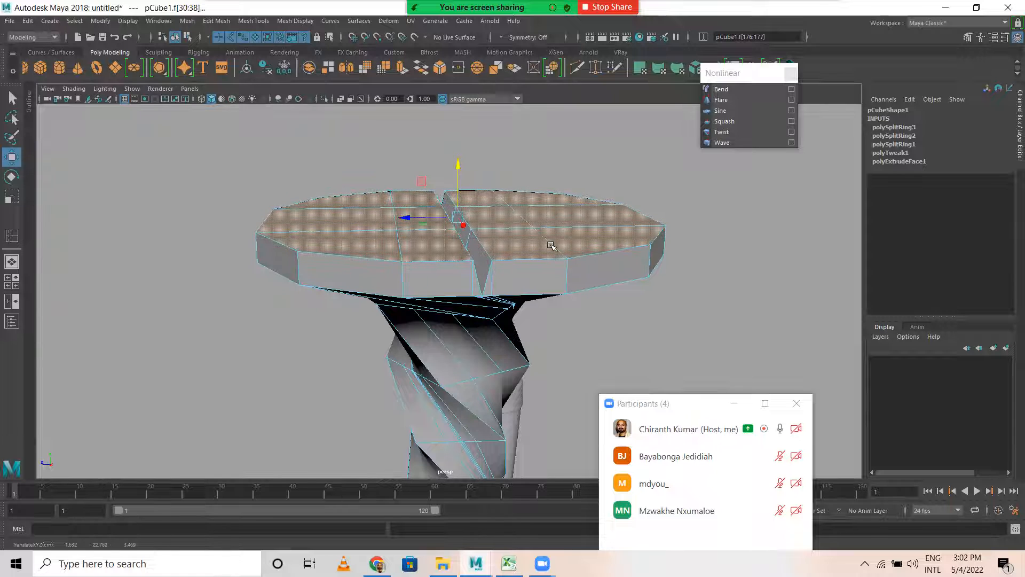
alt+drag(552, 246, 517, 238)
right_drag(517, 238, 600, 173)
click(601, 173)
Step: Insert two edge loops around the slab's rim, one near its upper edge and one near its lower edge
alt+drag(519, 260, 484, 287)
click(500, 241)
click(253, 21)
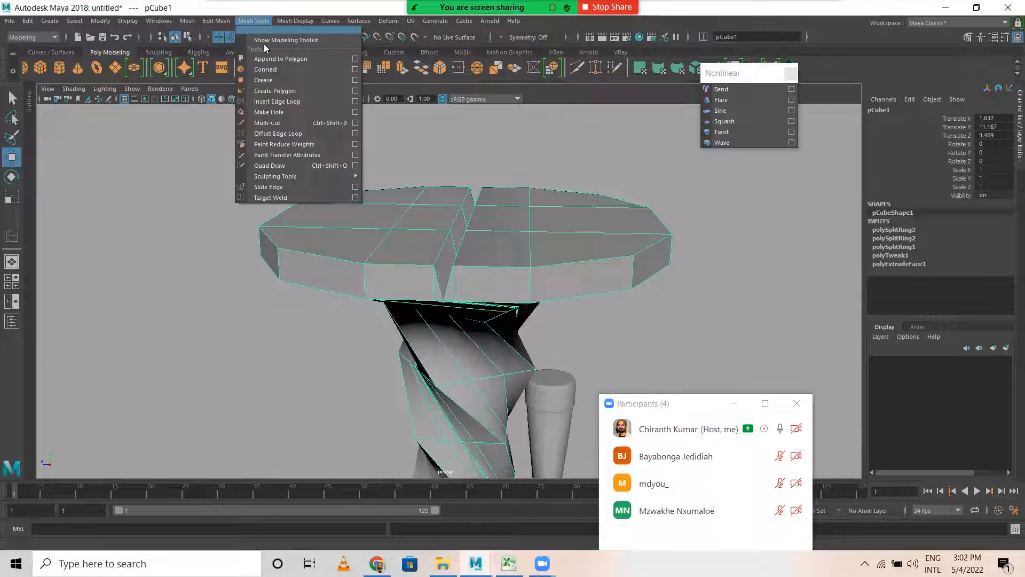
click(273, 103)
drag(364, 275, 371, 279)
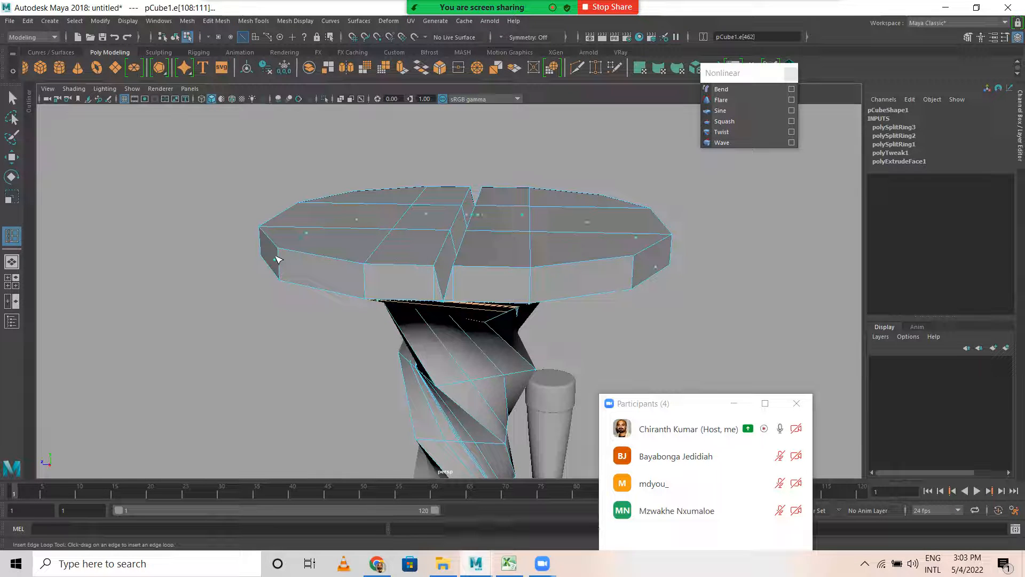
click(277, 258)
alt+drag(352, 299, 357, 282)
key(ctrl+z)
drag(285, 234, 290, 245)
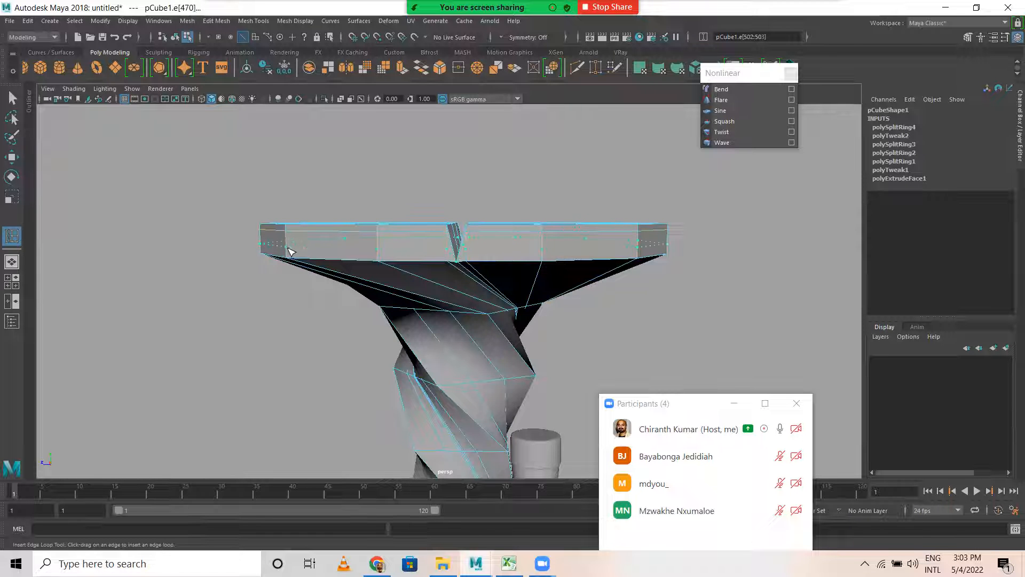
click(295, 251)
key(w)
Step: Return to object mode and clear the selection to view the whole model
alt+drag(451, 283, 512, 270)
right_drag(513, 270, 559, 243)
alt+drag(522, 263, 433, 263)
click(466, 169)
alt+drag(467, 169, 294, 281)
click(674, 187)
alt+drag(526, 283, 454, 247)
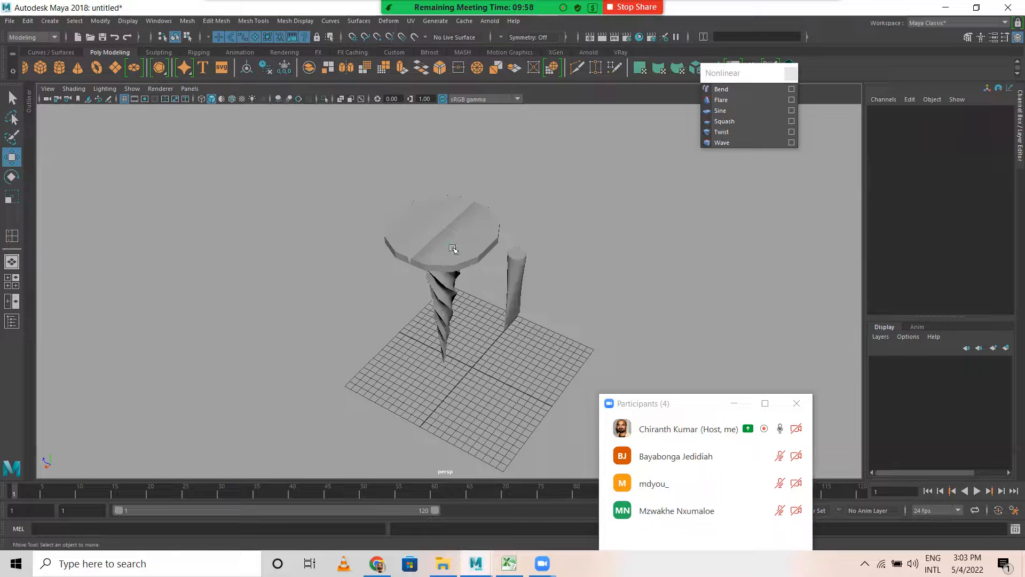
Step: Preview the twisted column and slab with smooth mesh display and examine the rounded shape
click(453, 248)
alt+drag(537, 293, 783, 298)
scroll(783, 298, up, 2)
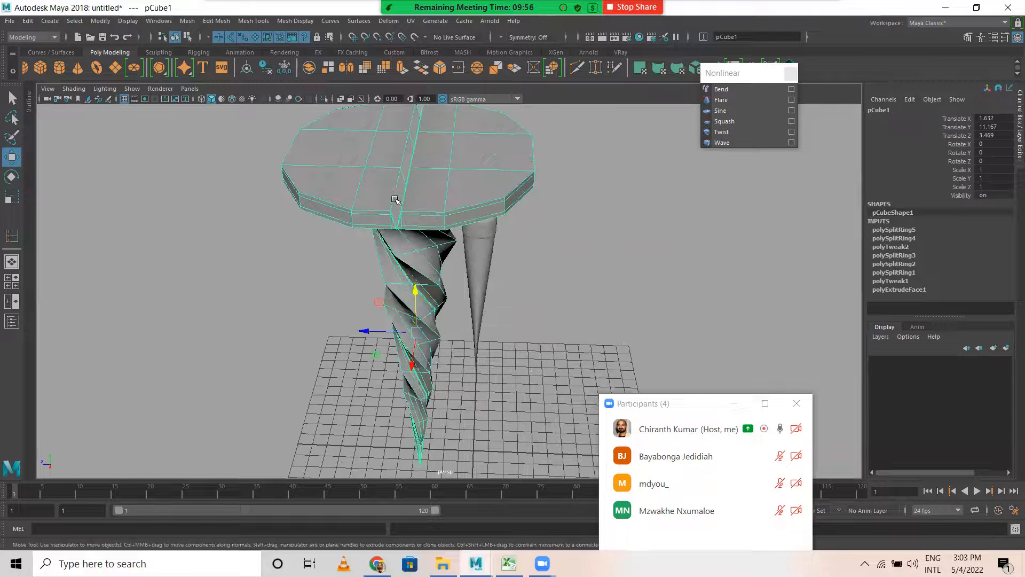
key(3)
click(632, 238)
scroll(730, 256, down, 4)
alt+drag(730, 257, 420, 269)
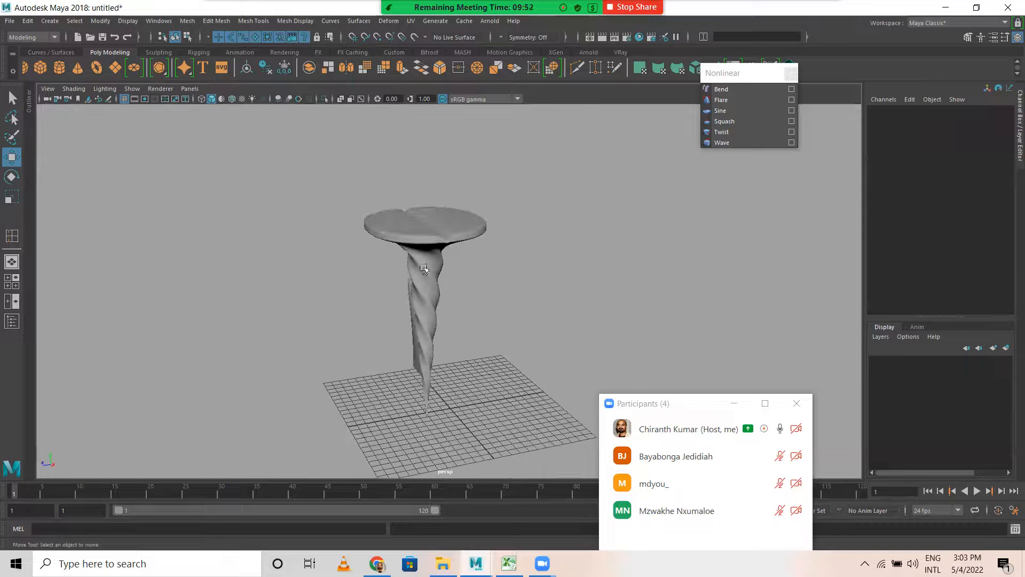
Step: Switch the column back to its unsmoothed display
click(418, 269)
click(684, 361)
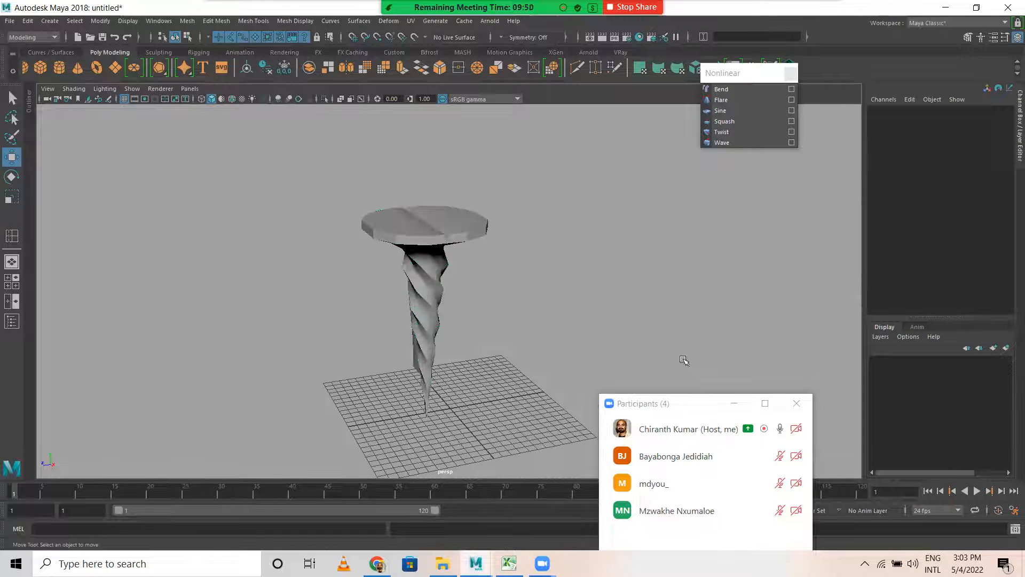
click(669, 408)
scroll(386, 308, down, 5)
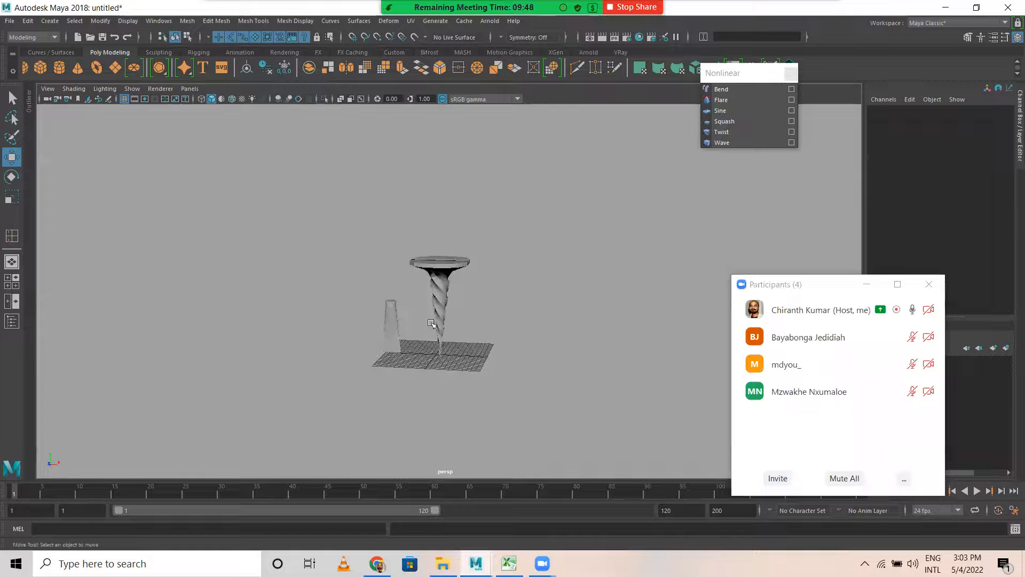
Step: Scale the twisted column down uniformly, and move it together with the tapered object well away from the grid
click(450, 323)
key(r)
drag(449, 323, 512, 315)
key(w)
click(376, 285)
drag(447, 314, 202, 313)
click(312, 247)
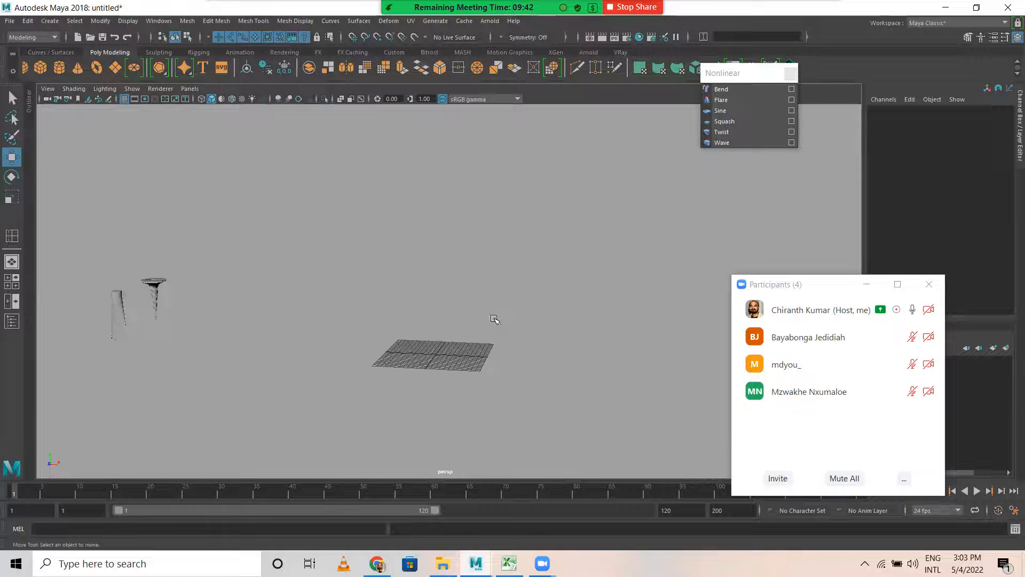
Step: Try drawing a large polygon plane out from the grid, and undo it
alt+drag(495, 319, 496, 360)
alt+drag(341, 311, 329, 293)
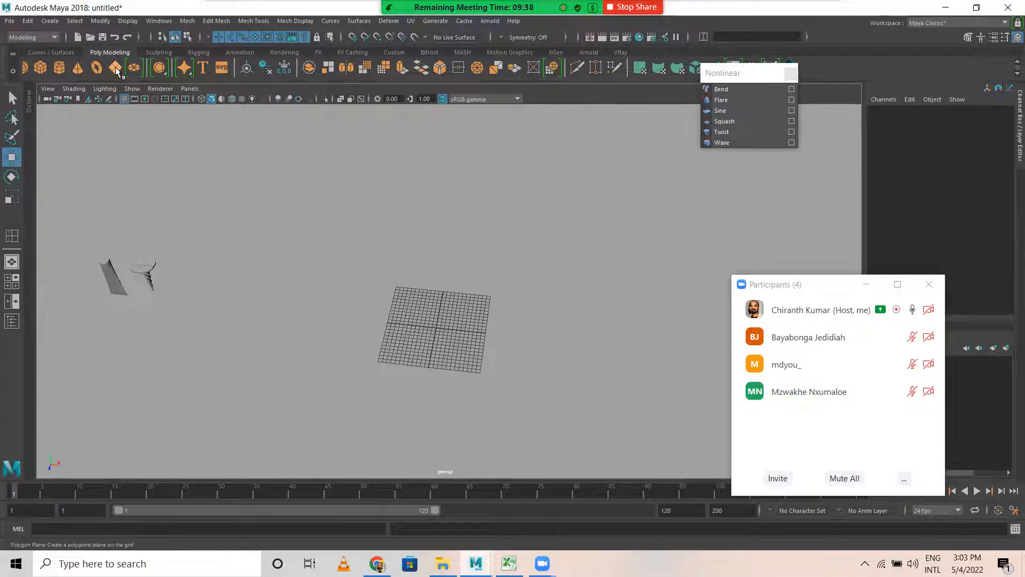
scroll(451, 336, down, 7)
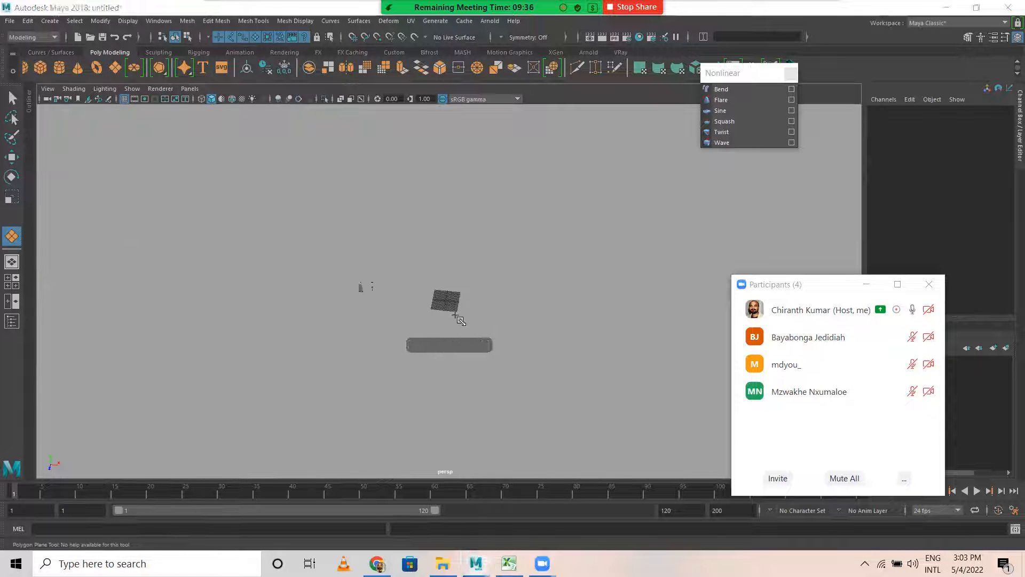
drag(442, 294, 893, 516)
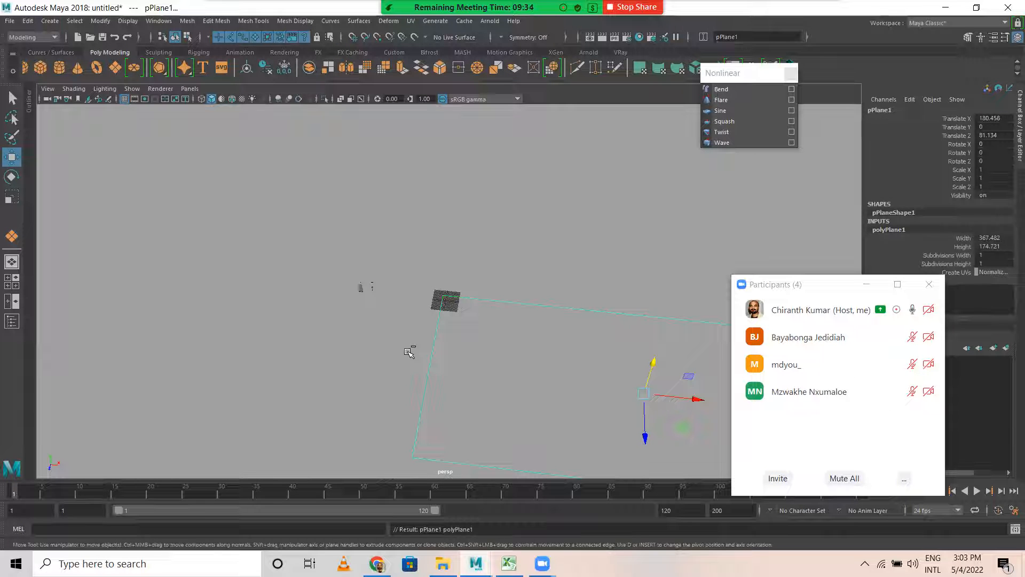
key(ctrl+z)
click(496, 353)
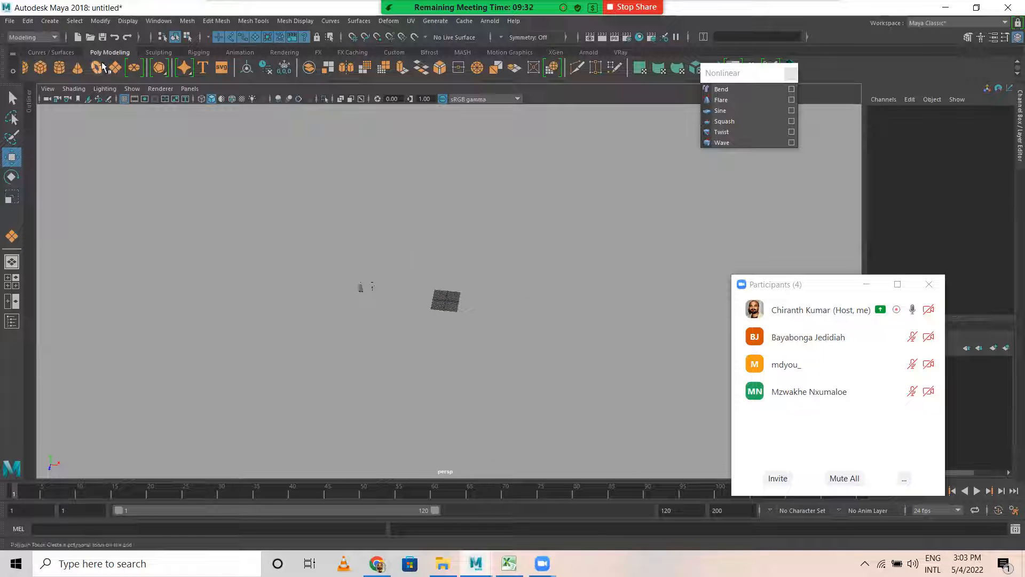
Step: Draw a polygon plane about 1066 by 795 units, and move it around the grid to about X 15.2, Z -75.4
scroll(256, 265, down, 4)
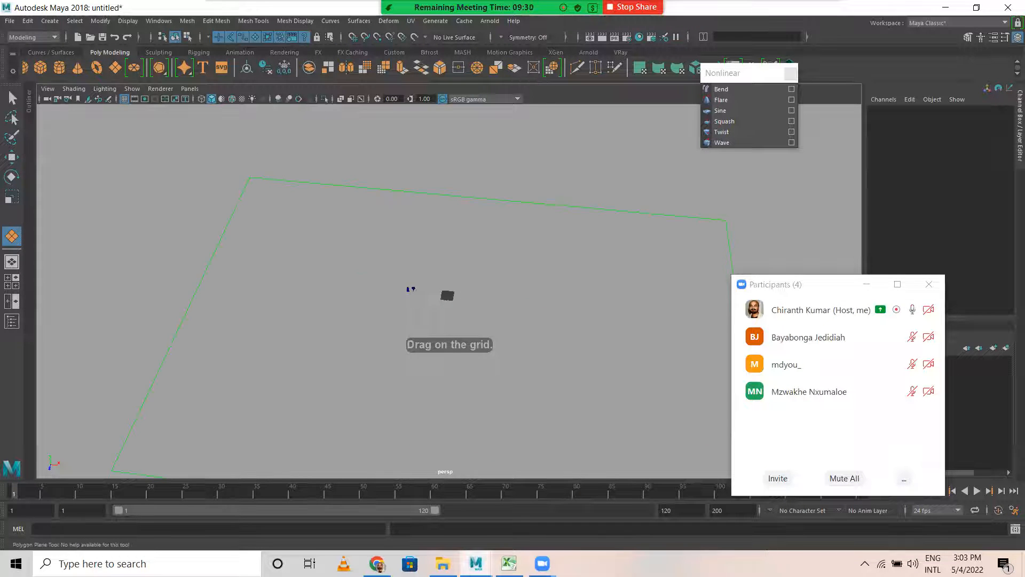
drag(768, 552, 758, 541)
drag(449, 373, 448, 358)
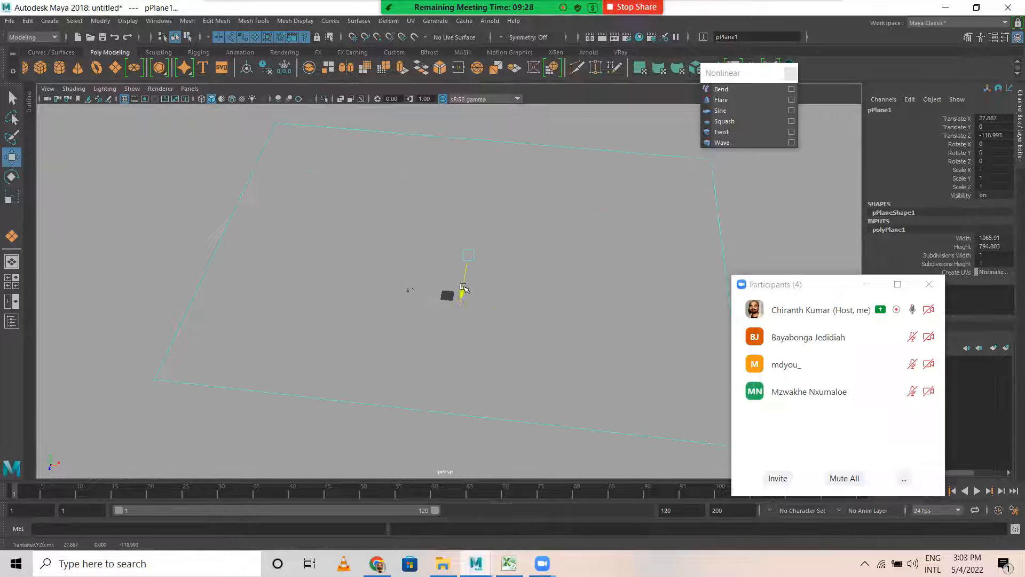
scroll(414, 326, up, 4)
drag(539, 252, 525, 253)
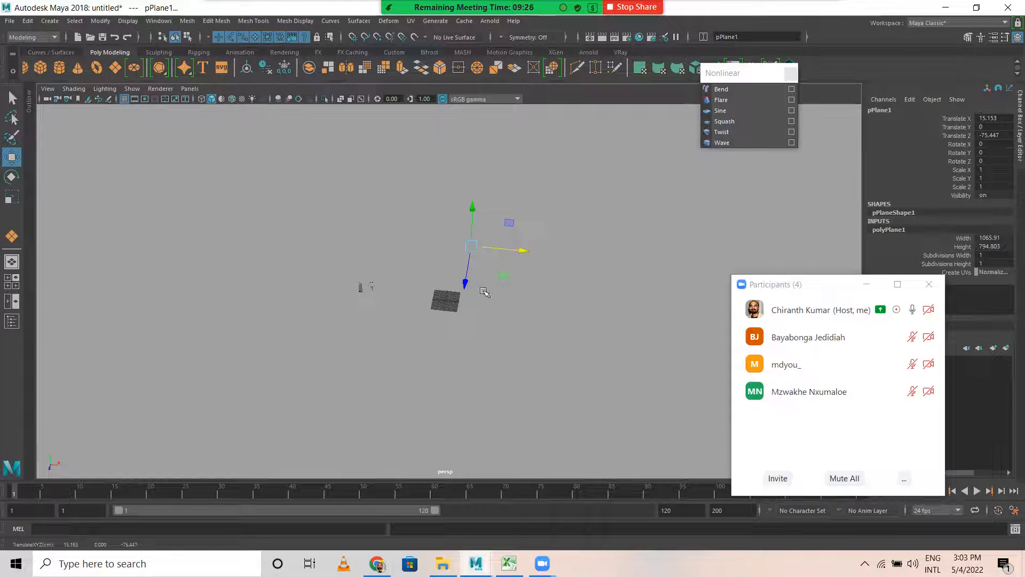
Step: Turn on shaded display and assign a new Ocean Shader material to the plane
key(5)
scroll(585, 334, down, 3)
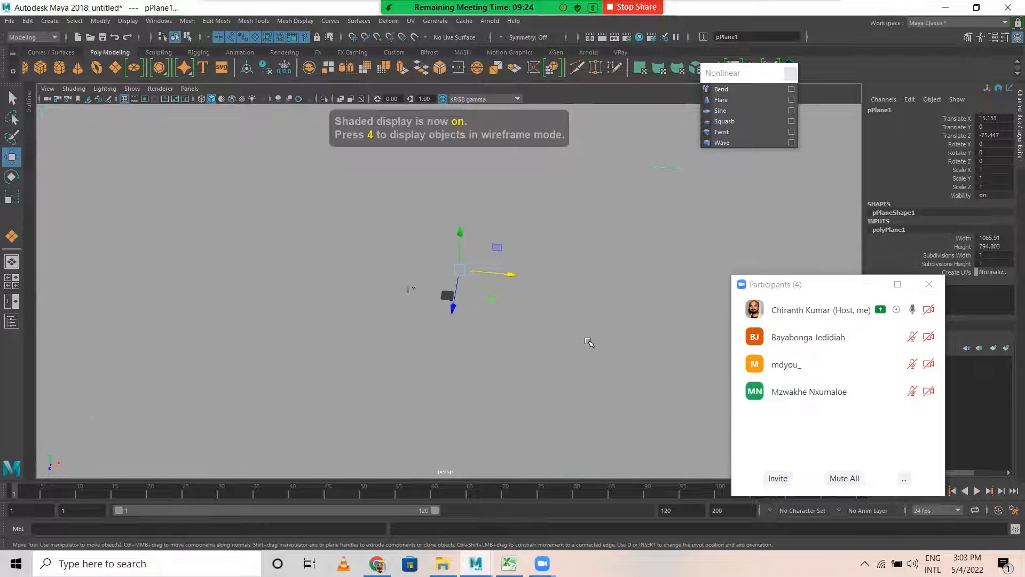
scroll(589, 342, up, 4)
right_drag(626, 258, 632, 529)
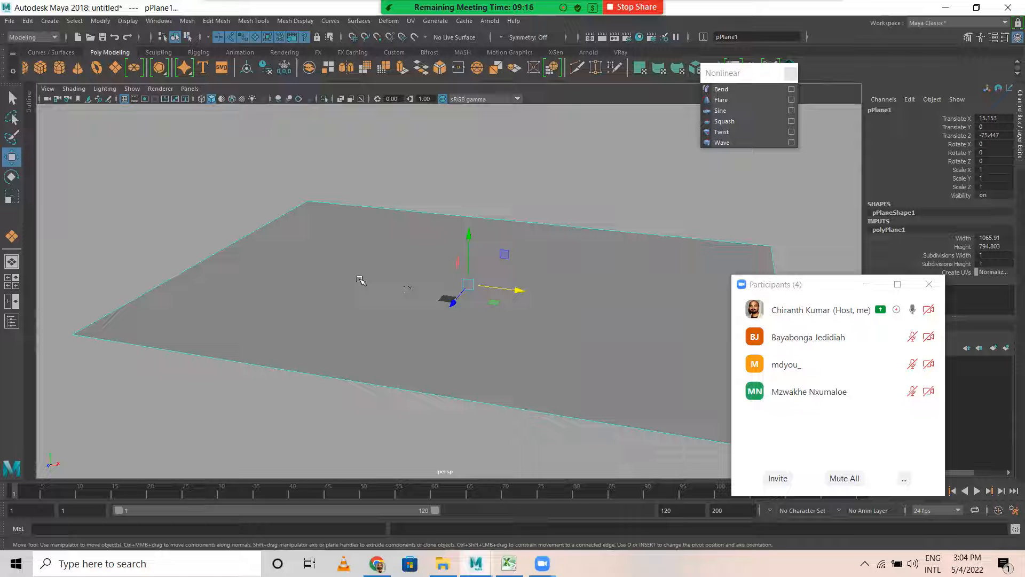
right_drag(346, 241, 350, 283)
right_drag(375, 482, 368, 513)
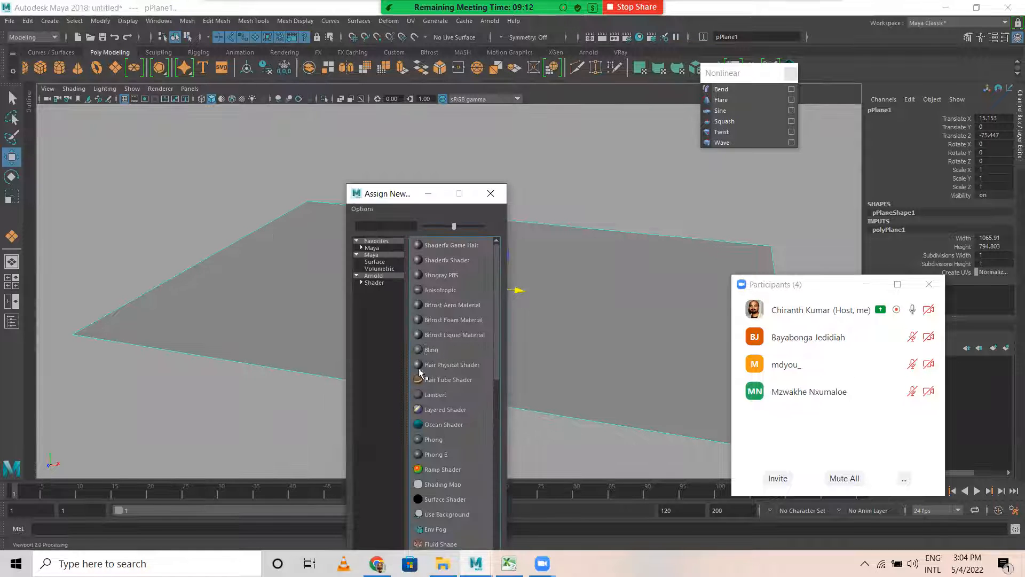
click(433, 427)
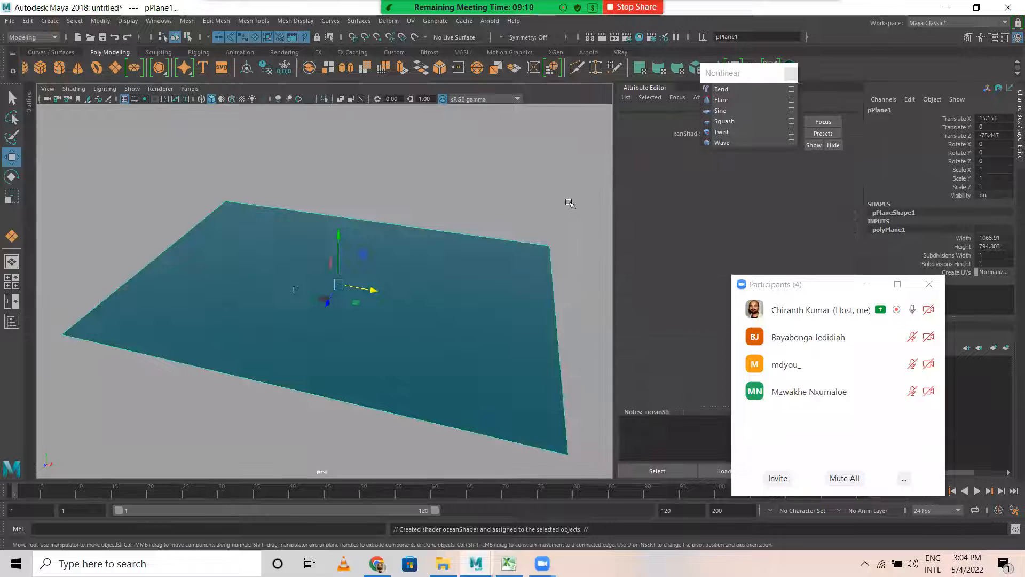
click(992, 41)
Step: Apply a Wave deformer to the plane and scale its handle uniformly to about 390
alt+drag(491, 304, 449, 274)
alt+right_drag(578, 306, 534, 297)
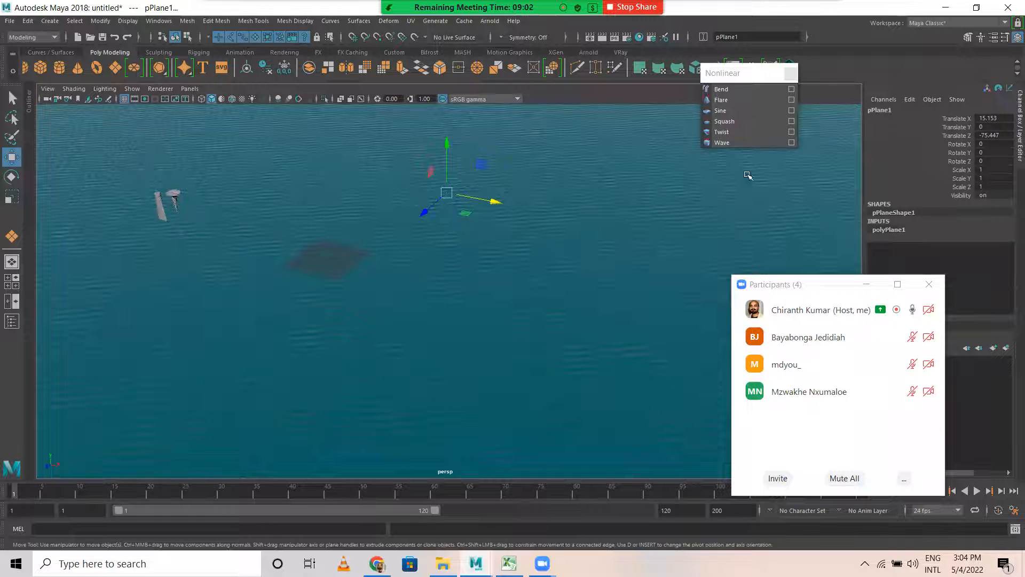
click(721, 143)
alt+right_drag(491, 275, 451, 314)
key(r)
drag(444, 263, 319, 268)
alt+right_drag(687, 370, 710, 372)
alt+drag(487, 327, 520, 297)
alt+right_drag(559, 336, 462, 327)
Step: Try setting the wave deformer's amplitude to 0.3, and undo the change
click(882, 230)
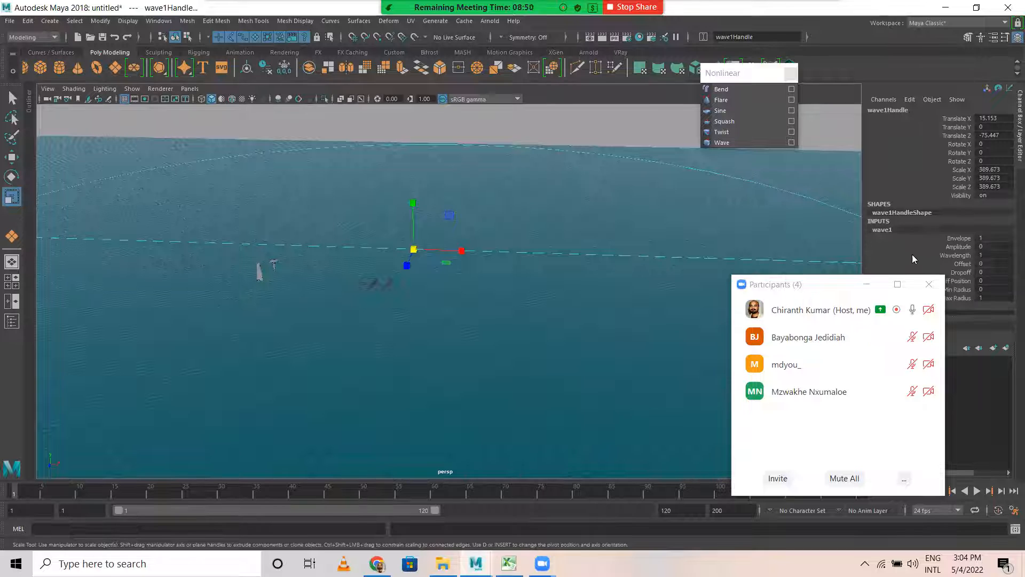
drag(841, 288, 851, 387)
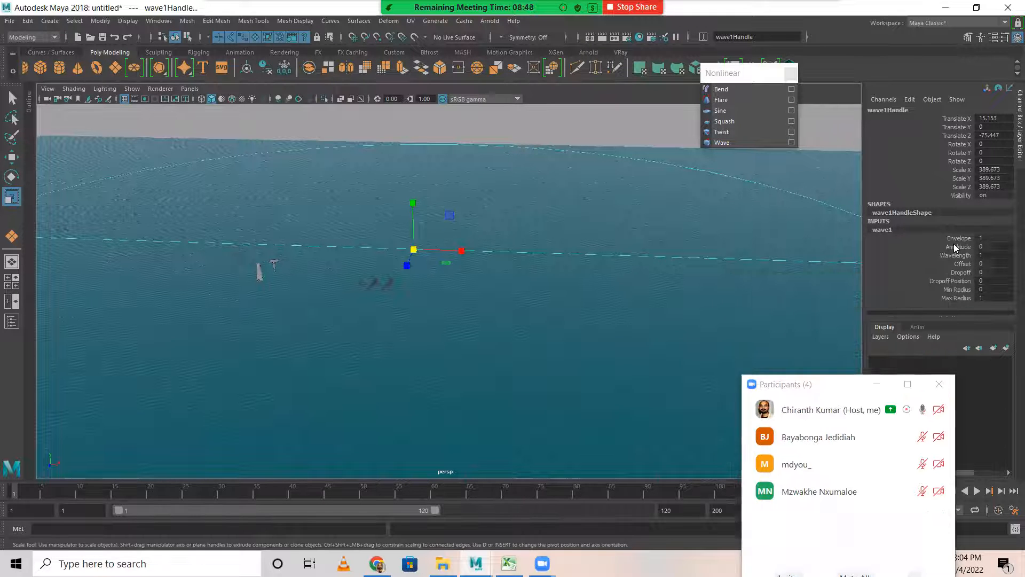
click(959, 246)
middle_drag(595, 292, 572, 309)
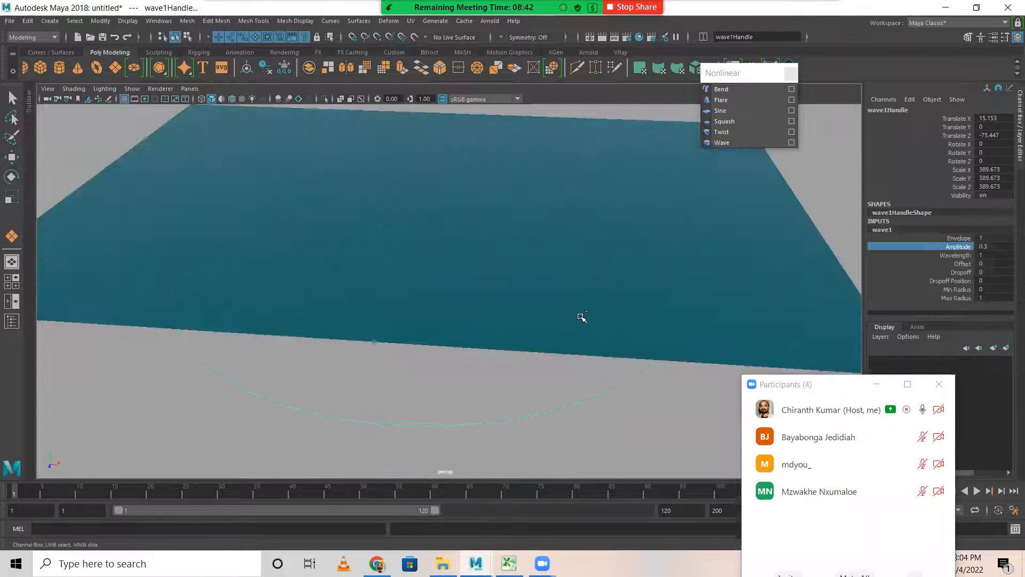
key(ctrl+z)
Step: Set both the width and height subdivisions of the plane to 41
click(761, 269)
key(r)
drag(737, 202, 783, 208)
click(889, 246)
drag(946, 273, 948, 282)
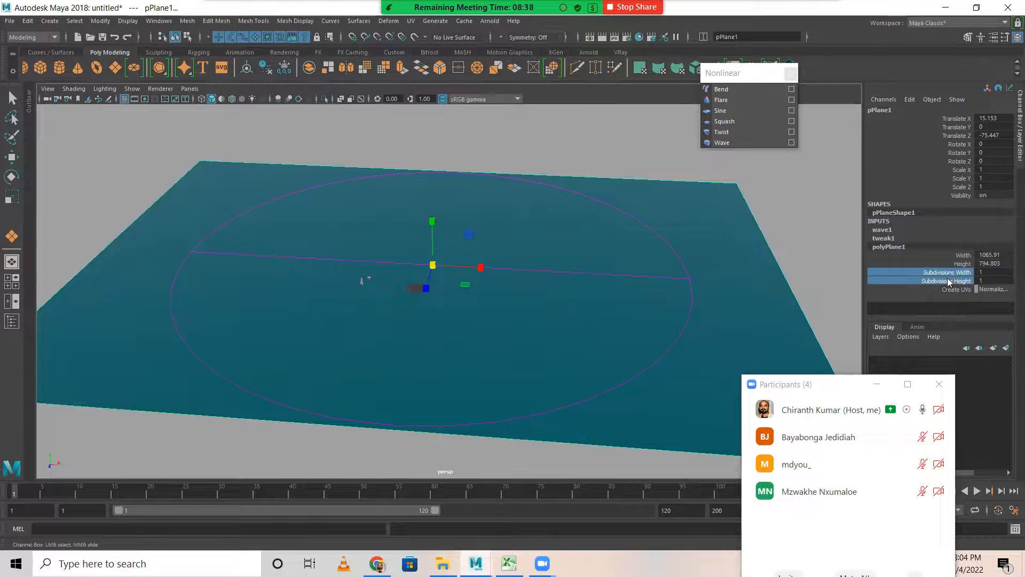
middle_drag(402, 244, 726, 331)
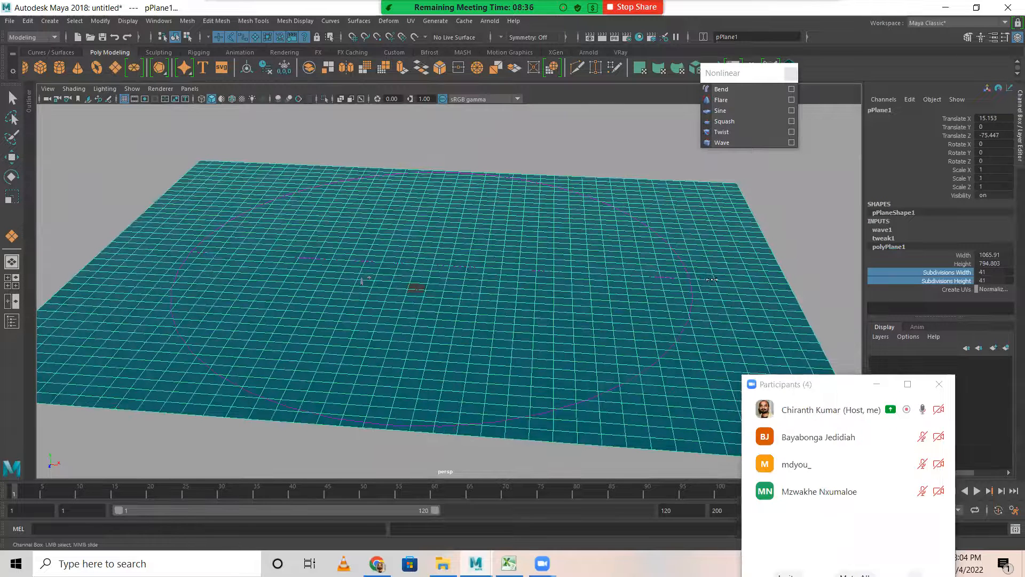
Step: Select the wave handle, try raising its amplitude on the subdivided plane, and undo the amplitude change
key(r)
click(664, 247)
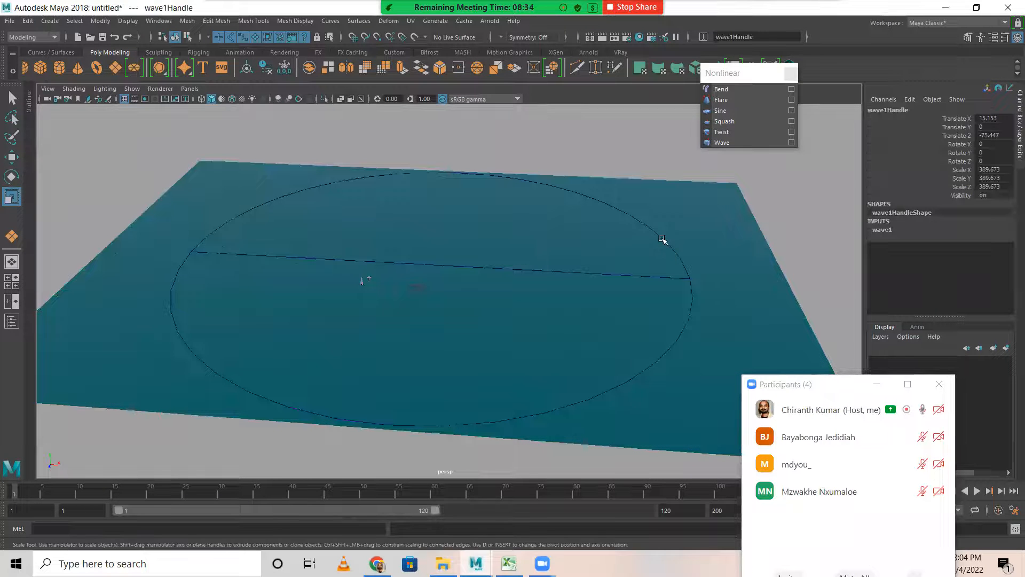
click(887, 229)
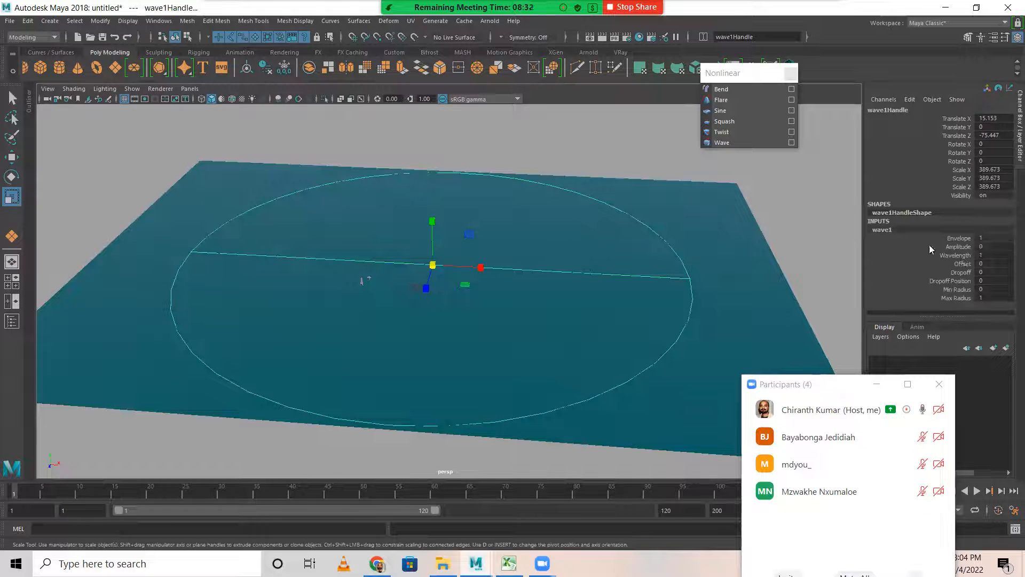
click(958, 246)
middle_drag(630, 232, 663, 235)
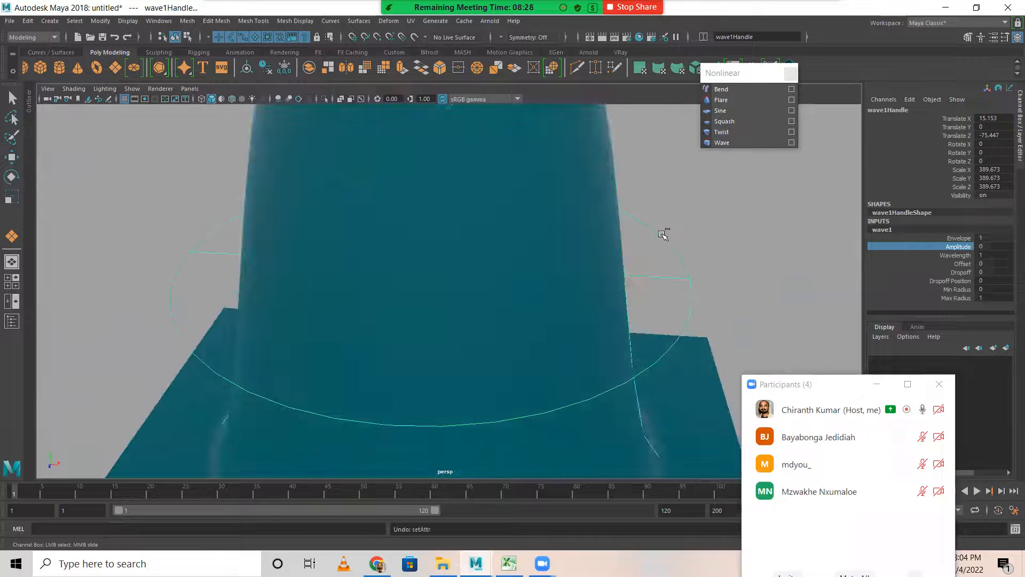
Step: Set the wave's wavelength to 0.1, try changing its amplitude, and undo the amplitude change
click(988, 256)
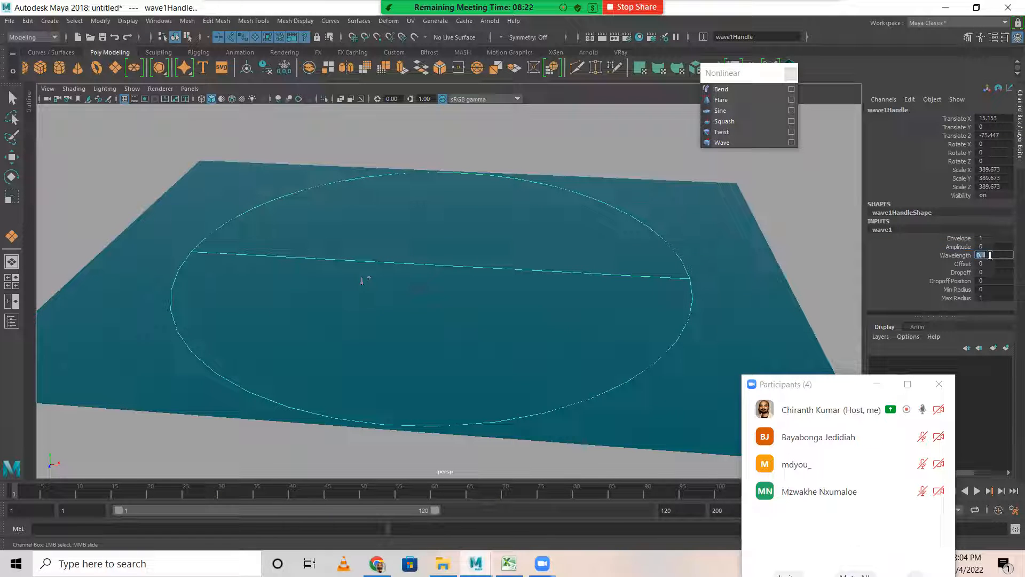
middle_drag(526, 266, 528, 265)
key(ctrl+z)
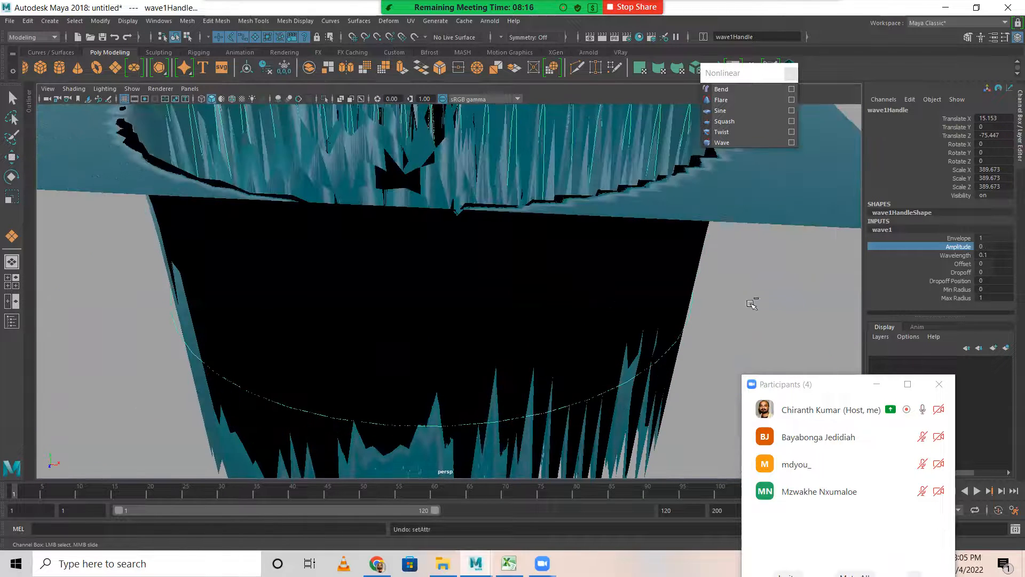
alt+drag(540, 280, 662, 318)
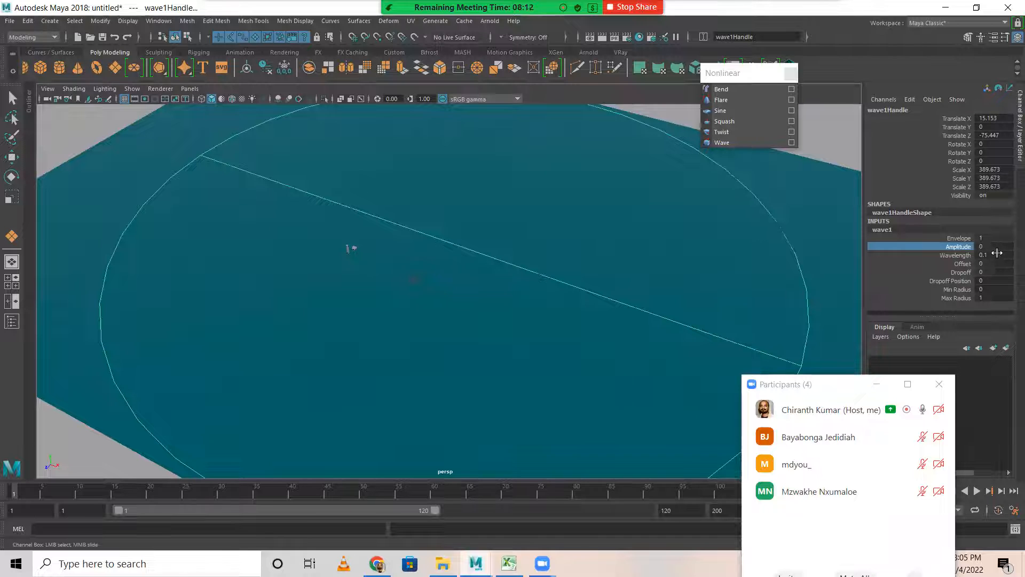
Step: Set the wave deformer's wavelength to 0.3 and its amplitude to -0.1
double_click(998, 254)
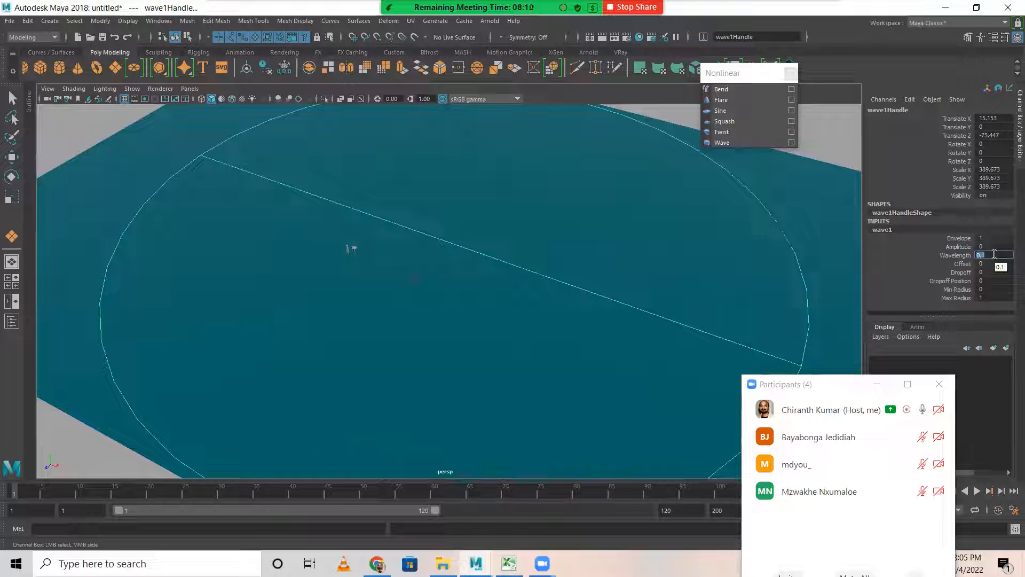
text(3)
click(958, 247)
middle_drag(591, 268, 591, 265)
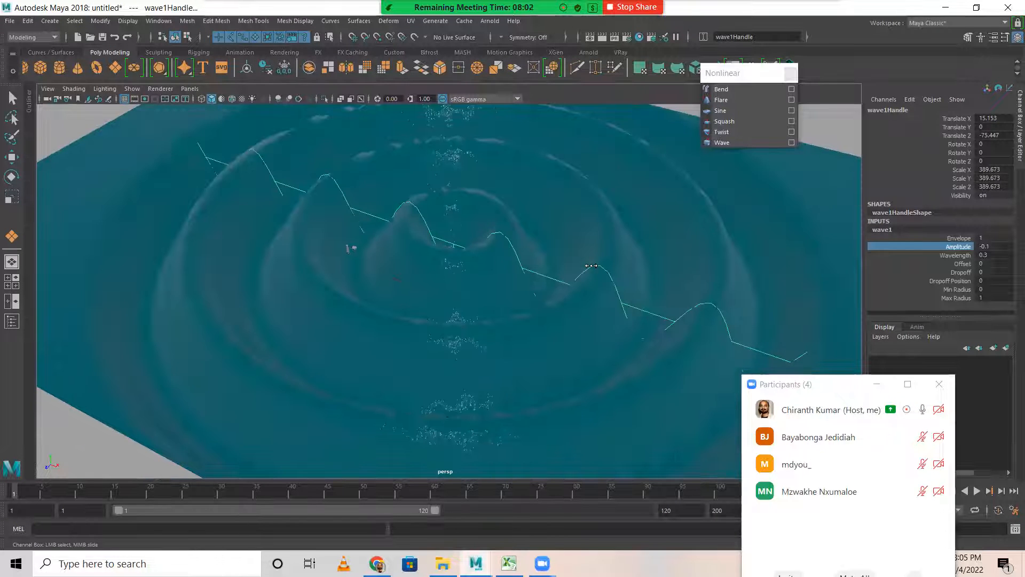
Step: Set the wave deformer's dropoff to 1
double_click(985, 249)
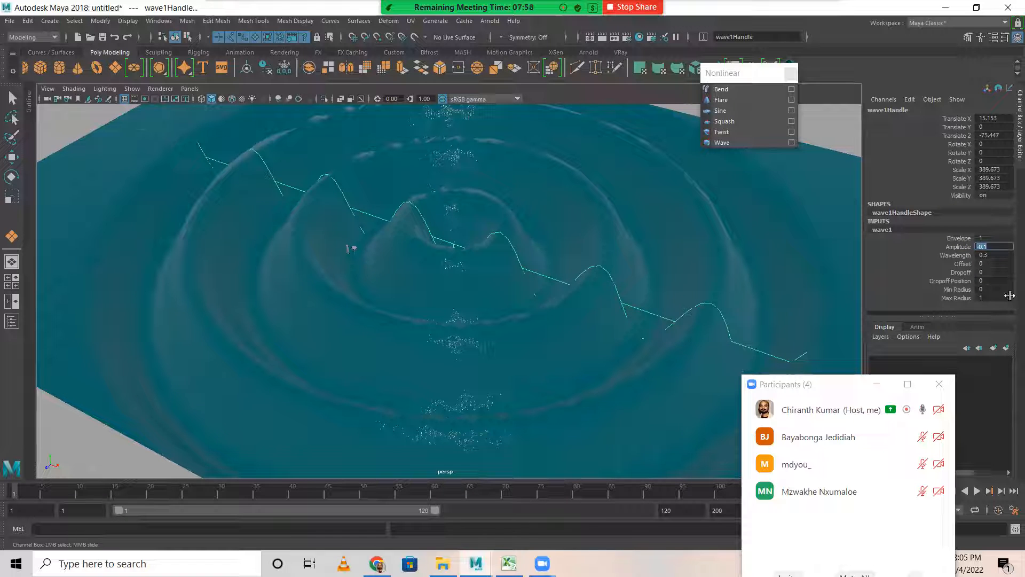
double_click(966, 272)
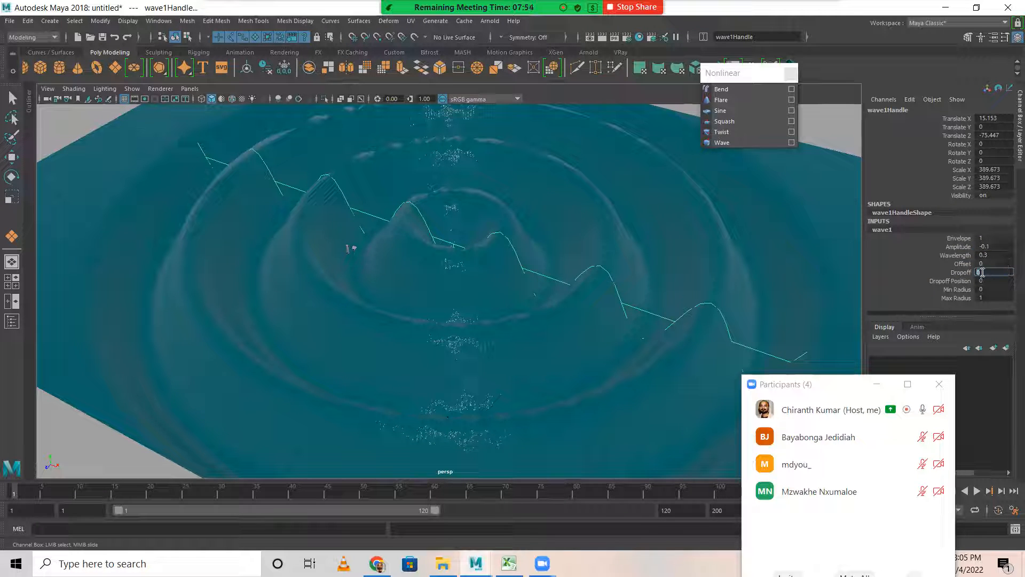
key(Return)
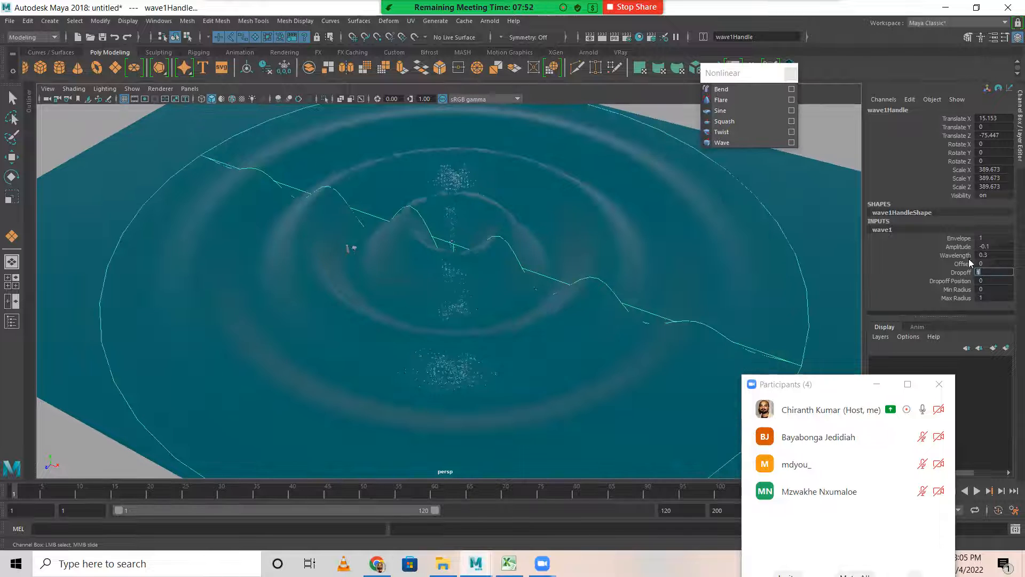
Step: Try an amplitude of about -1.1 with the dropoff, and return the amplitude to -0.1
click(924, 248)
middle_drag(587, 264, 584, 264)
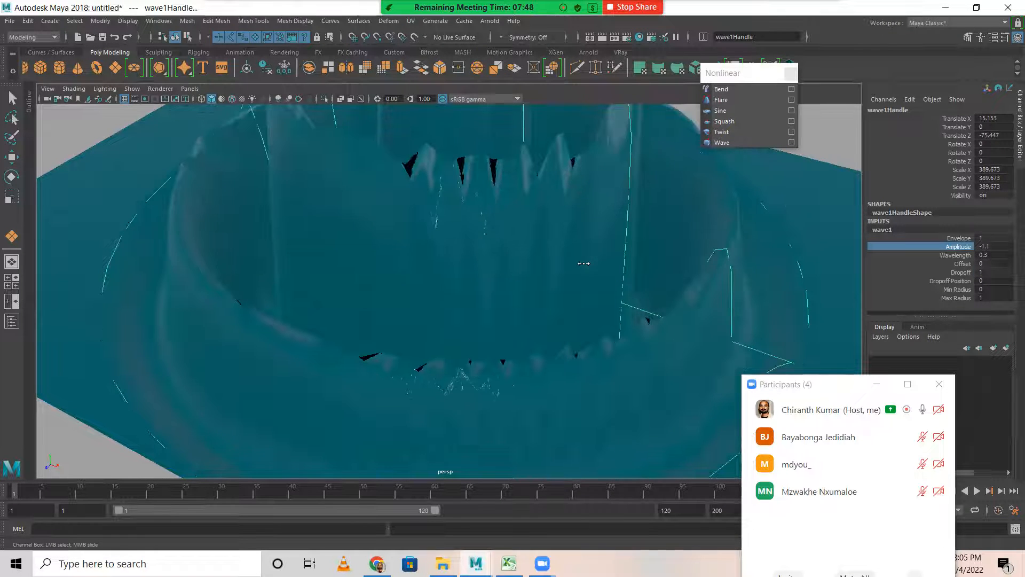
alt+right_drag(613, 298, 570, 330)
alt+drag(569, 331, 643, 320)
alt+right_drag(644, 321, 702, 335)
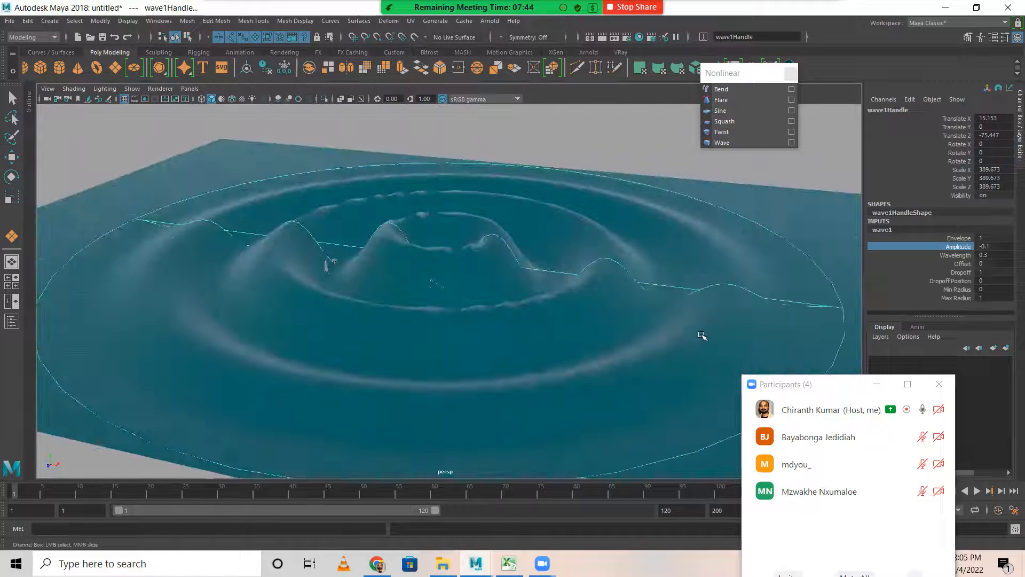
alt+drag(499, 312, 497, 335)
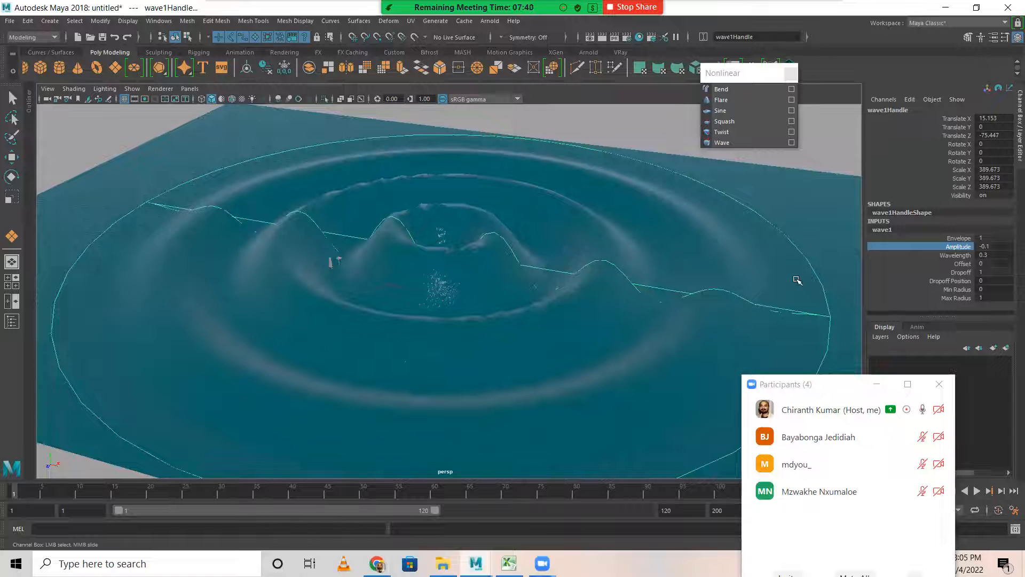
Step: Scale the wave handle down uniformly to about 86
key(r)
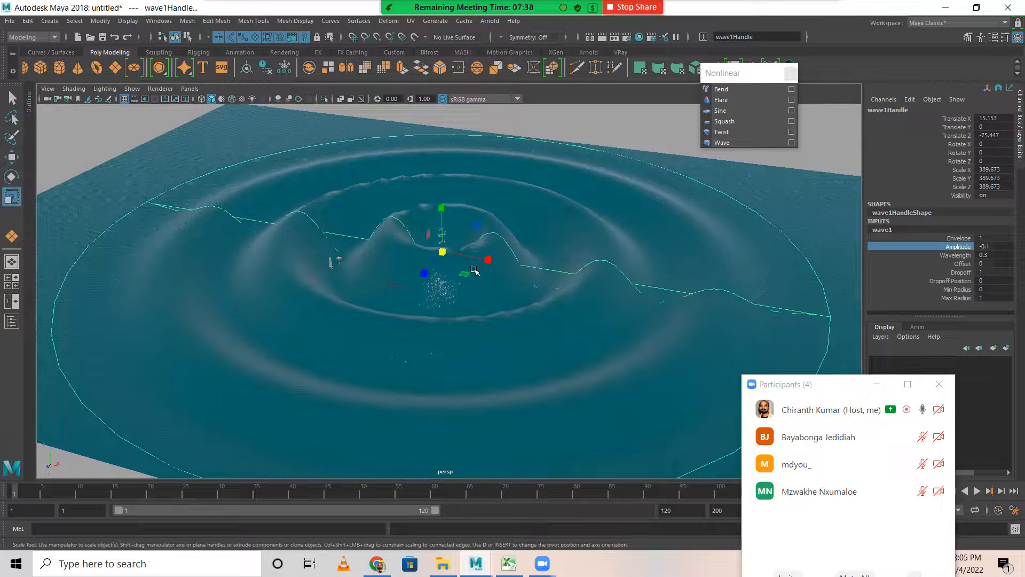
drag(442, 251, 45, 243)
scroll(288, 303, up, 5)
scroll(289, 303, up, 8)
scroll(446, 336, down, 6)
alt+drag(434, 336, 571, 302)
Step: Try several amplitude changes on the smaller wave and bring the amplitude back to -0.1
middle_drag(590, 272, 572, 273)
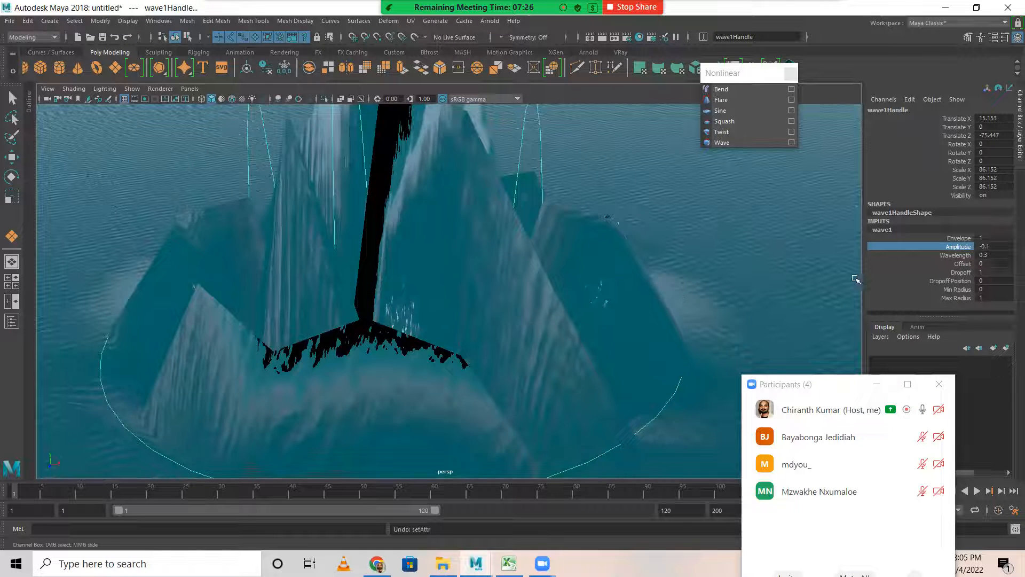
key(ctrl+z)
middle_drag(727, 282, 792, 292)
mouse_move(723, 284)
middle_down()
mouse_move(692, 280)
mouse_move(715, 285)
mouse_move(703, 285)
middle_up()
click(958, 248)
middle_drag(644, 274, 718, 274)
Step: Set the wavelength to 2, try an amplitude of -0.5, and undo the amplitude change
click(944, 255)
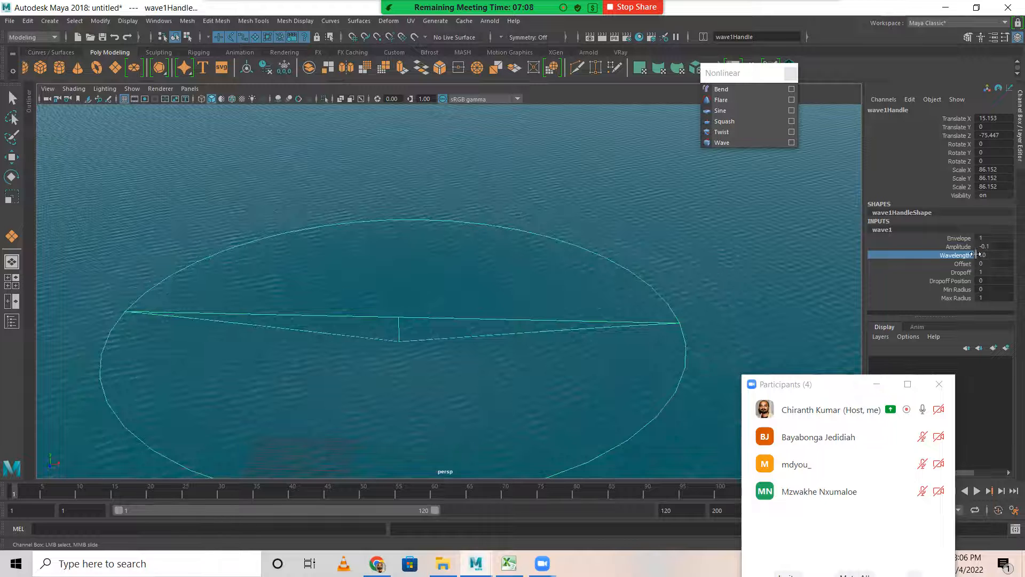
double_click(1002, 256)
text(2)
key(Return)
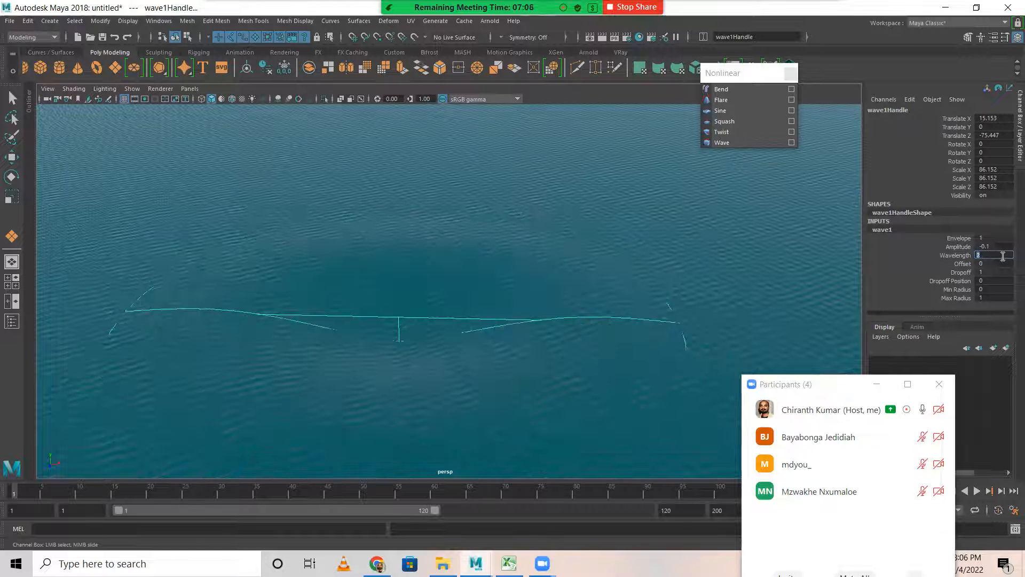
click(916, 248)
middle_drag(355, 321, 336, 315)
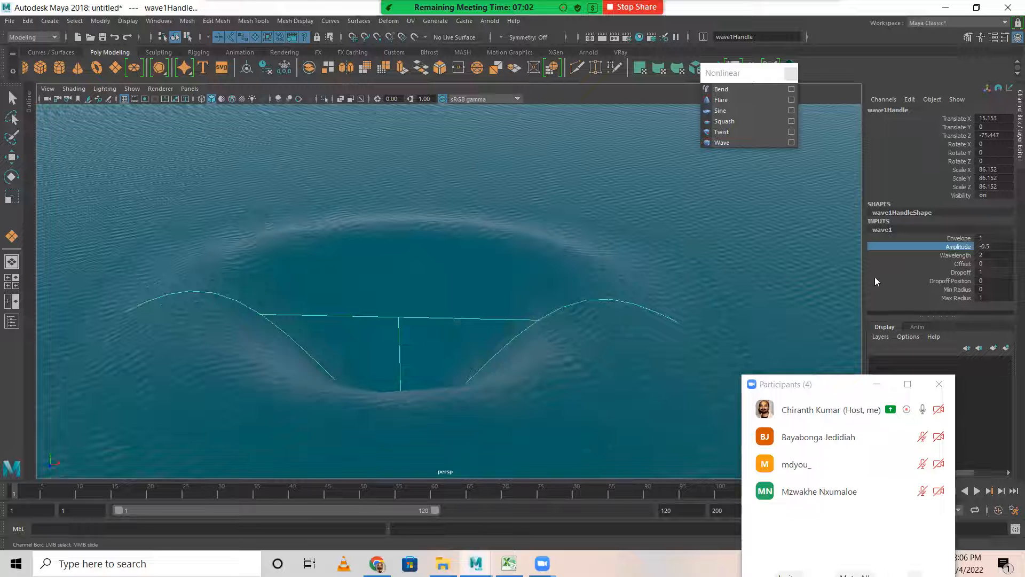
key(ctrl+z)
Step: Set the wavelength to 1, try a stronger negative amplitude, and undo the amplitude change
double_click(1000, 255)
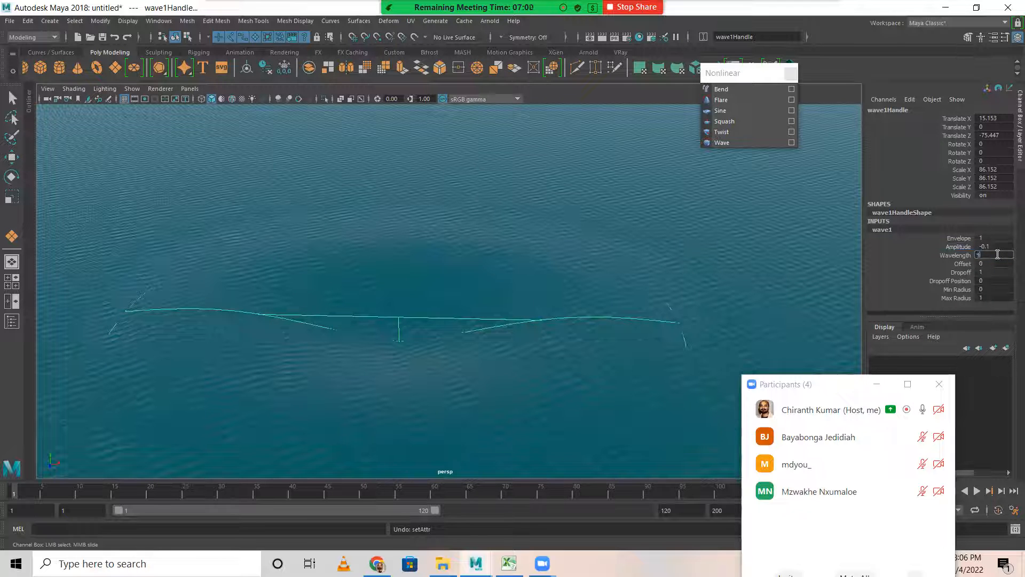
text(1)
key(Return)
click(958, 246)
mouse_move(502, 334)
middle_down()
mouse_move(472, 334)
mouse_move(487, 332)
middle_up()
scroll(470, 355, down, 5)
alt+drag(469, 355, 459, 326)
key(ctrl+z)
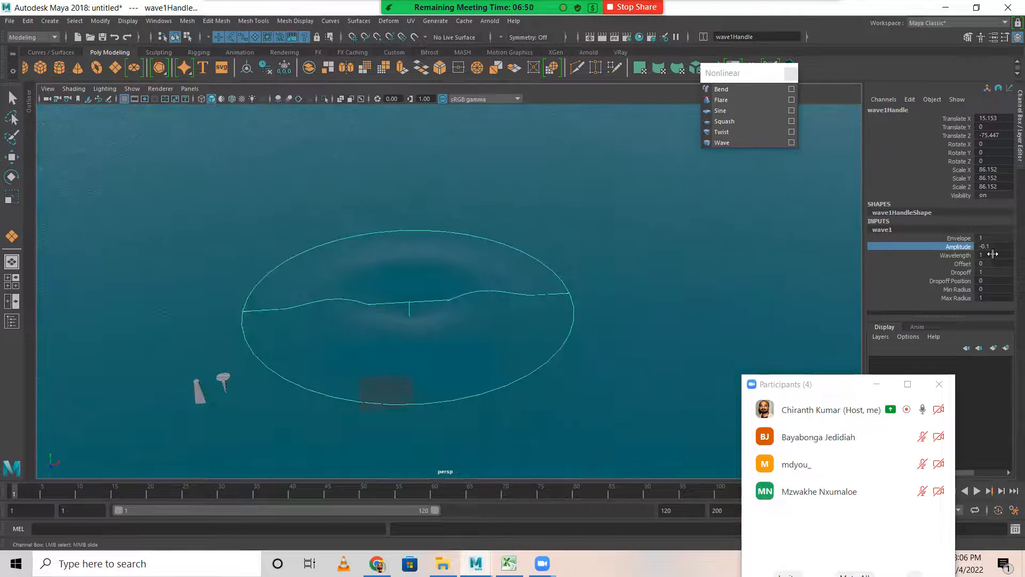
Step: Set the wave's wavelength to 0.5 and its amplitude to -0.5
click(987, 254)
key(Return)
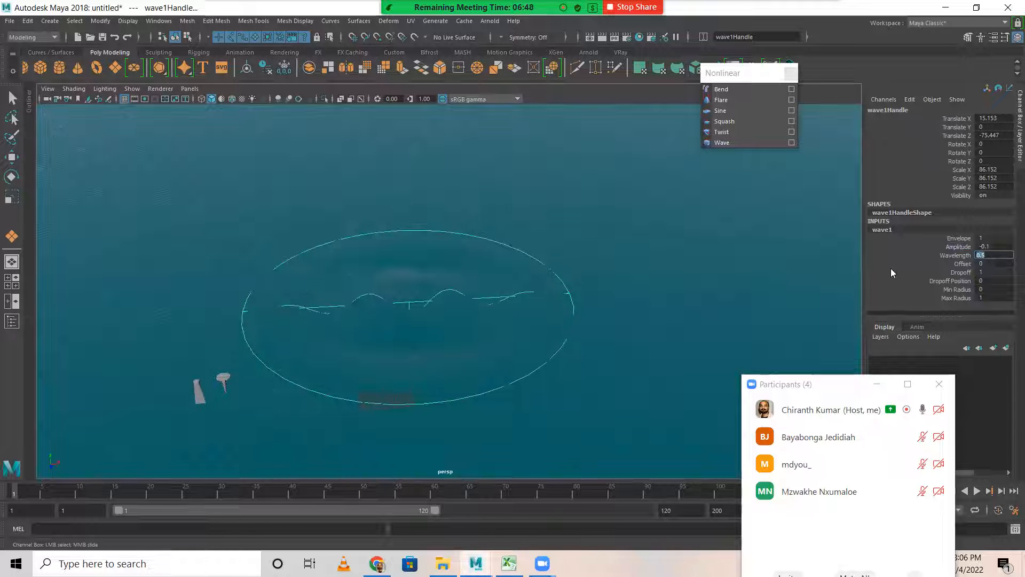
click(958, 246)
middle_drag(743, 253, 617, 272)
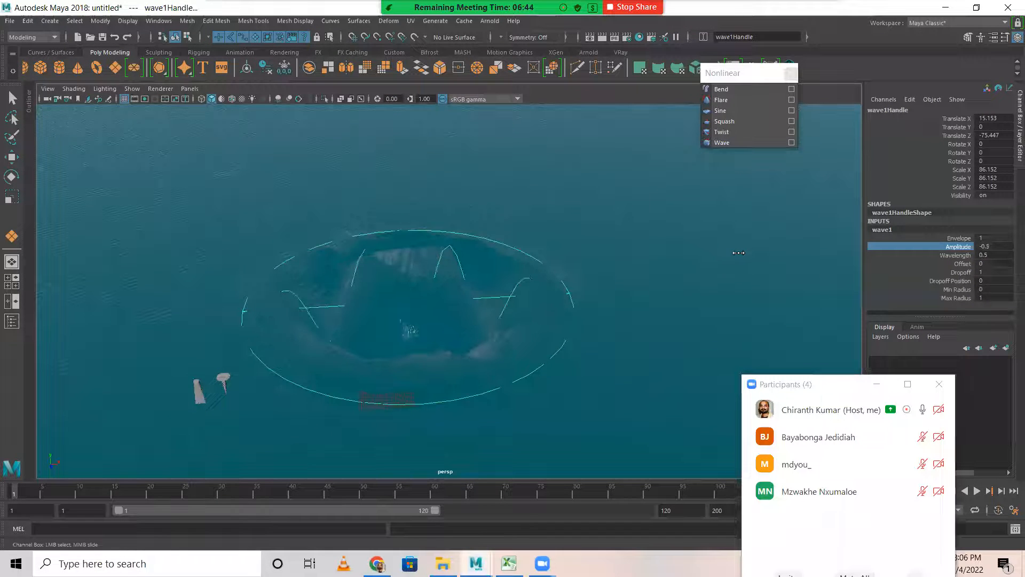
Step: Select the wave handle again and scale it up uniformly to about 269
click(408, 290)
key(r)
alt+drag(455, 316, 424, 253)
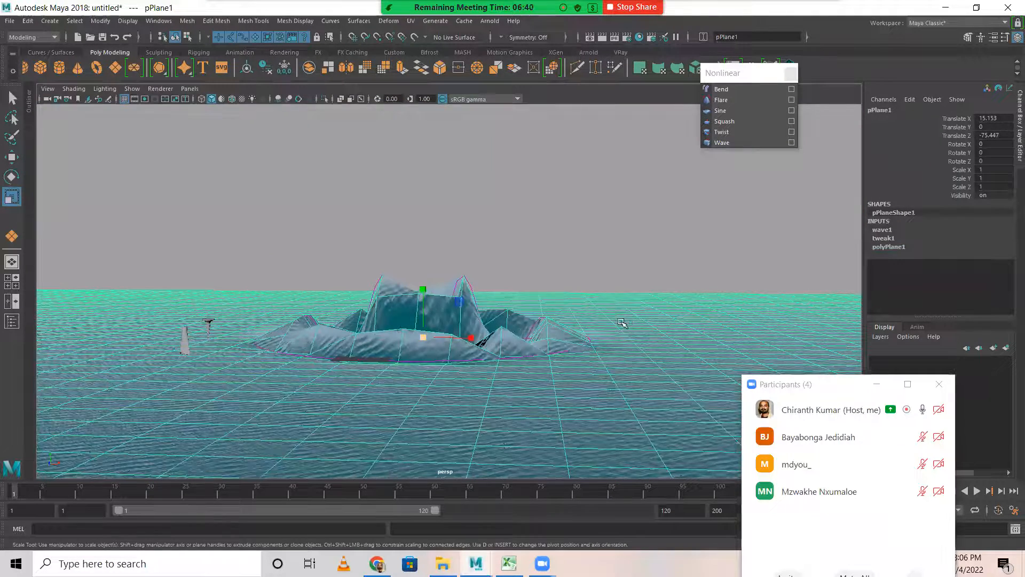
alt+drag(622, 323, 544, 338)
shift+click(550, 350)
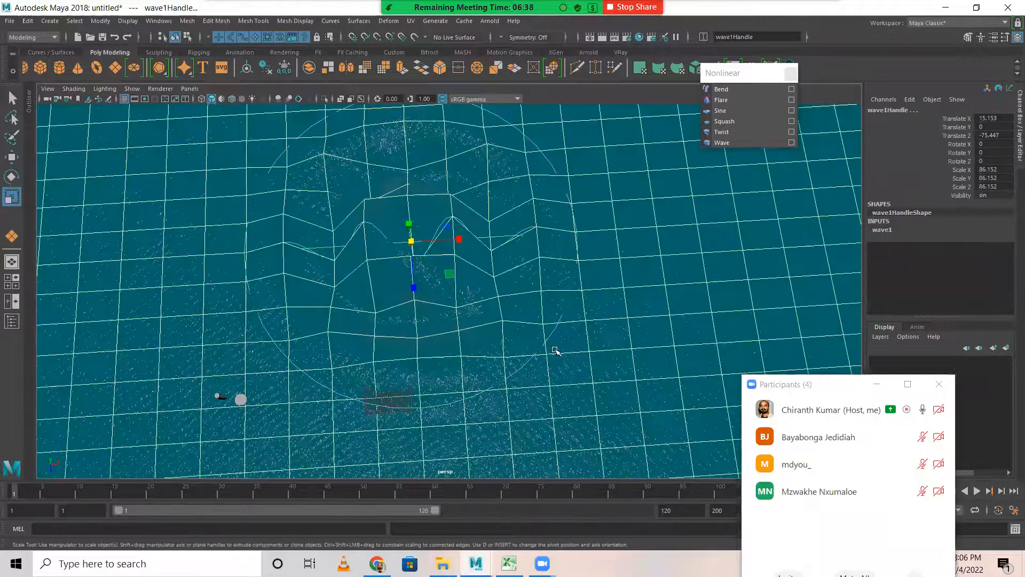
ctrl+click(637, 377)
drag(412, 241, 849, 278)
scroll(396, 268, down, 5)
alt+drag(398, 272, 404, 247)
drag(455, 312, 470, 313)
alt+drag(451, 357, 443, 409)
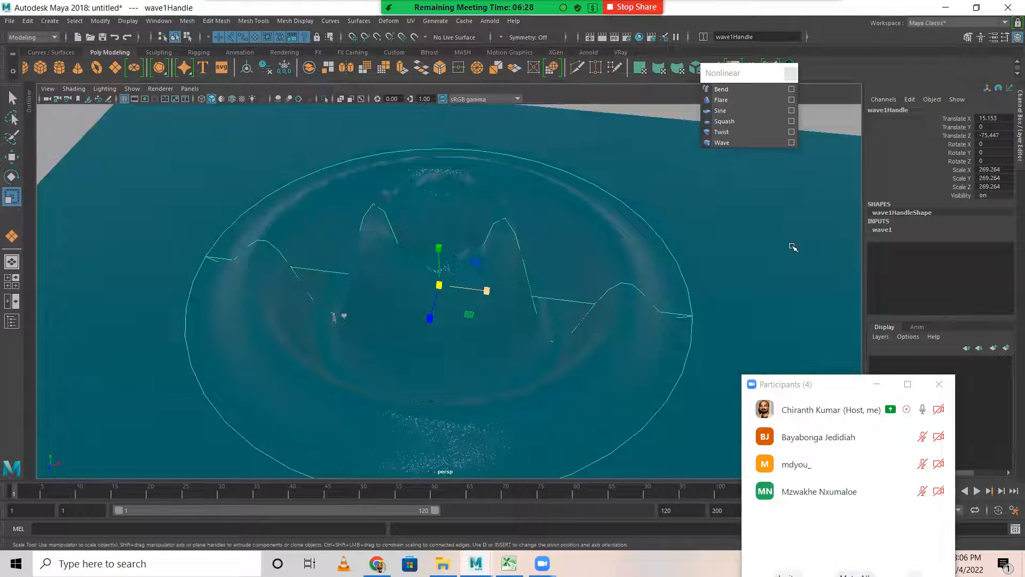
Step: Open the wave deformer's attributes and set its wavelength to 0.2
click(871, 230)
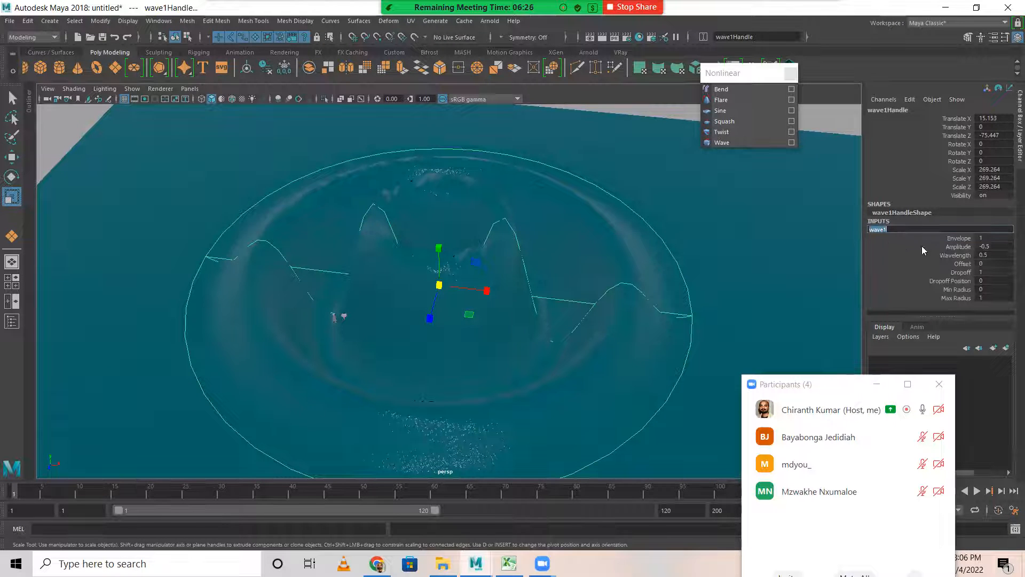
click(959, 246)
mouse_move(825, 258)
middle_down()
mouse_move(785, 258)
mouse_move(820, 258)
middle_up()
double_click(994, 255)
text(0.2)
key(Return)
Step: Try different amplitudes for the wave, and set the amplitude to 0.2
click(964, 248)
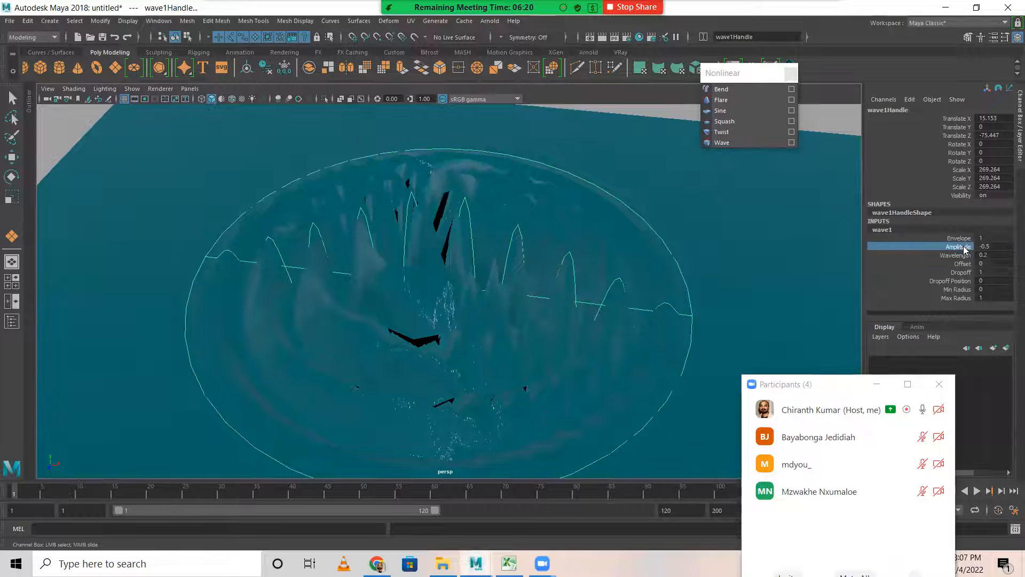
middle_drag(687, 260, 829, 261)
double_click(999, 247)
text(0.2)
key(Return)
alt+drag(531, 245, 472, 304)
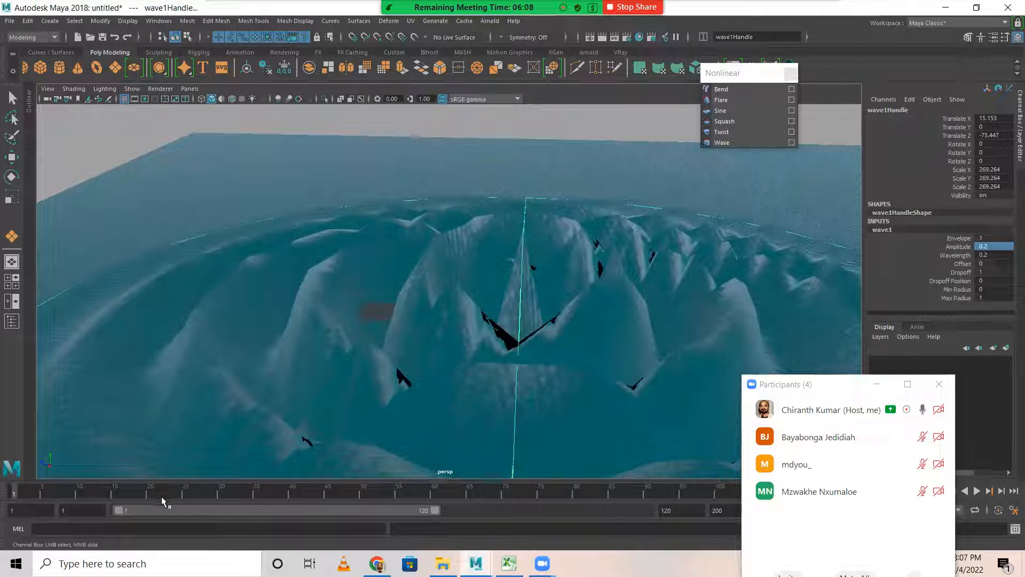
Step: Key the wave's amplitude of 0.2 at frame 24
drag(166, 493, 179, 492)
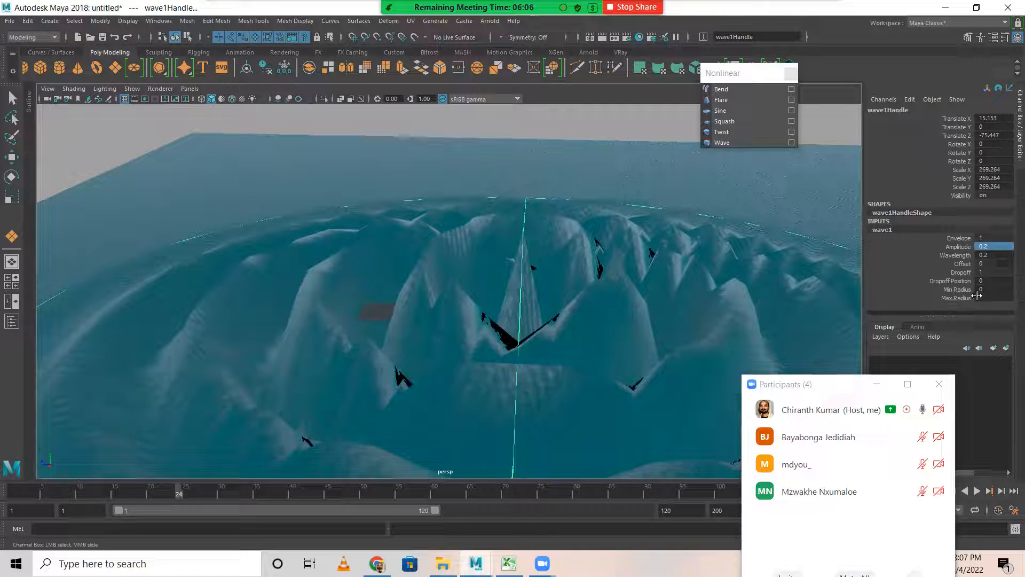
right_click(957, 255)
click(913, 267)
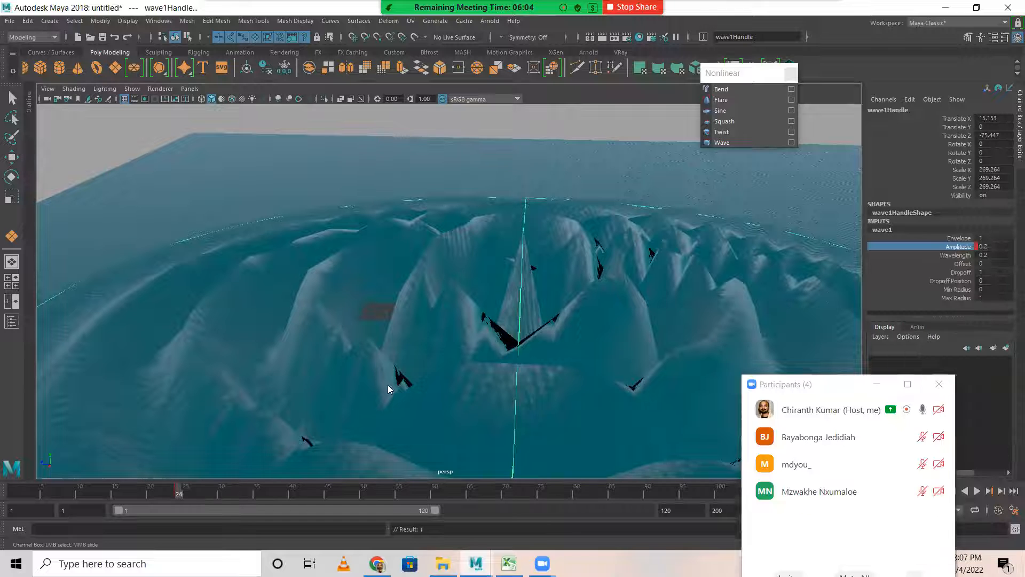
Step: Go to frame 10, set the wave's amplitude to 0, and key it
drag(140, 492, 79, 493)
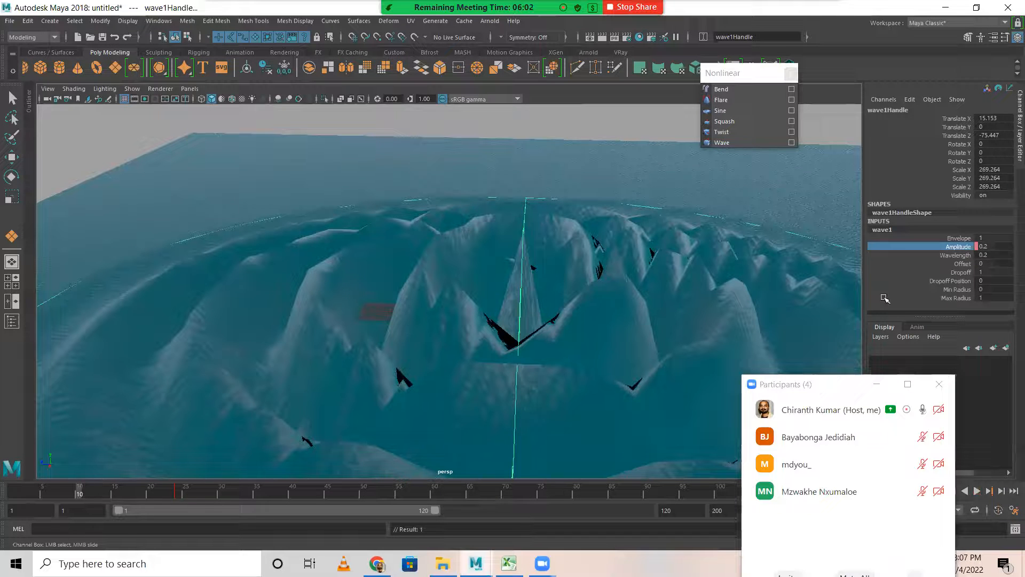
double_click(999, 246)
text(0)
key(Return)
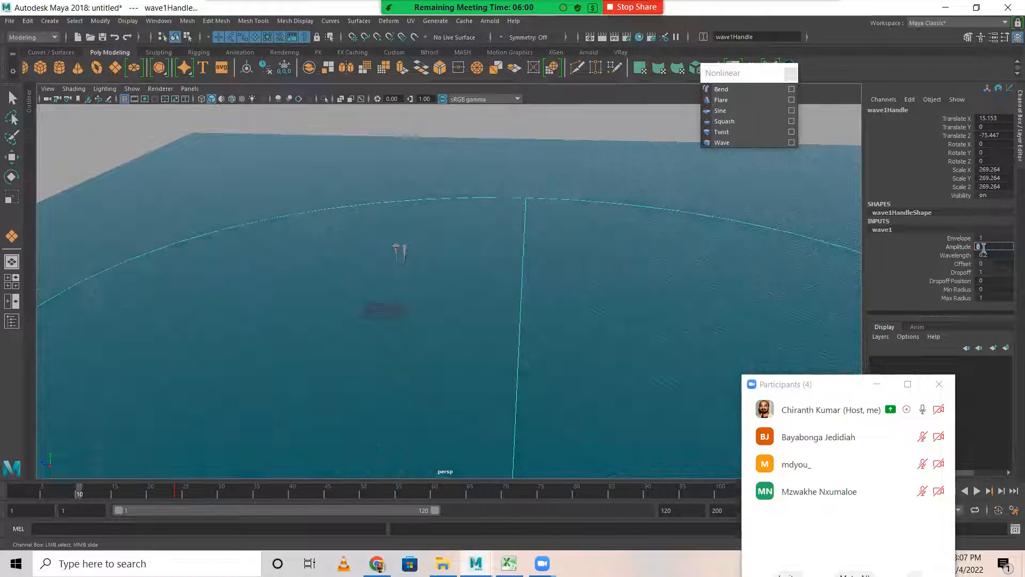
right_click(964, 245)
click(942, 263)
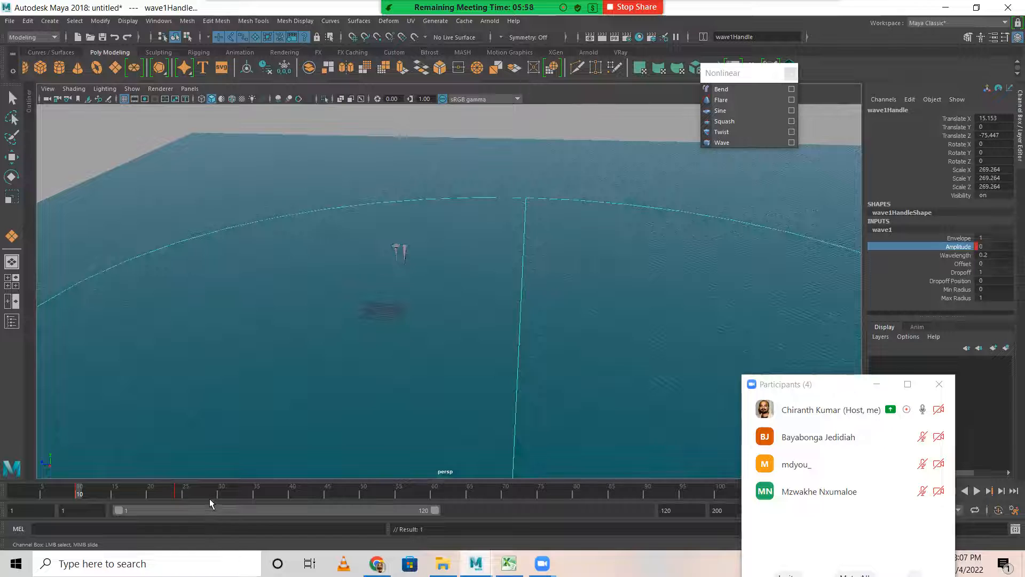
Step: Go to frame 36, set the wave's amplitude to 0.1, and key it
drag(256, 494, 263, 494)
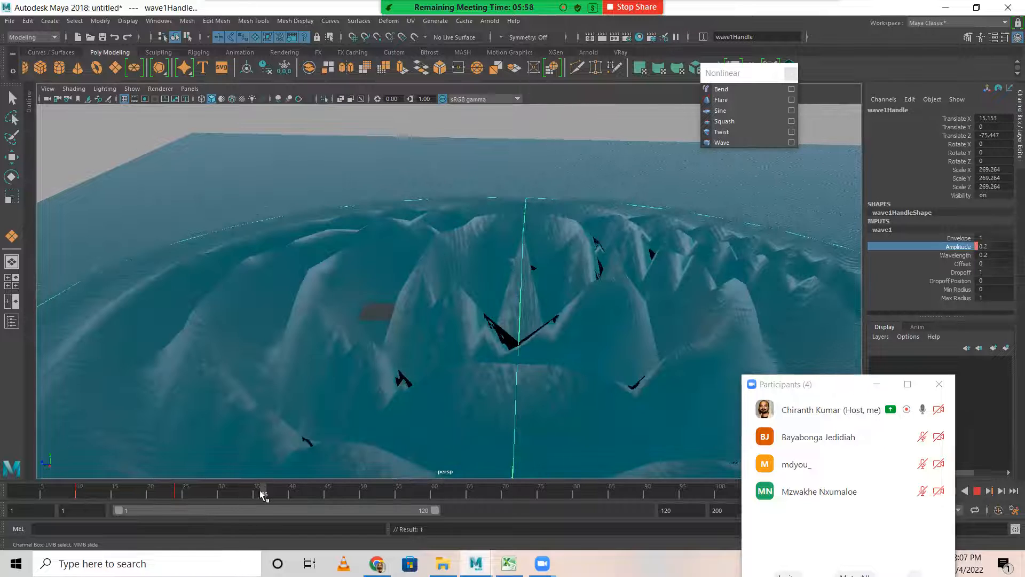
double_click(991, 247)
text(.1)
key(Return)
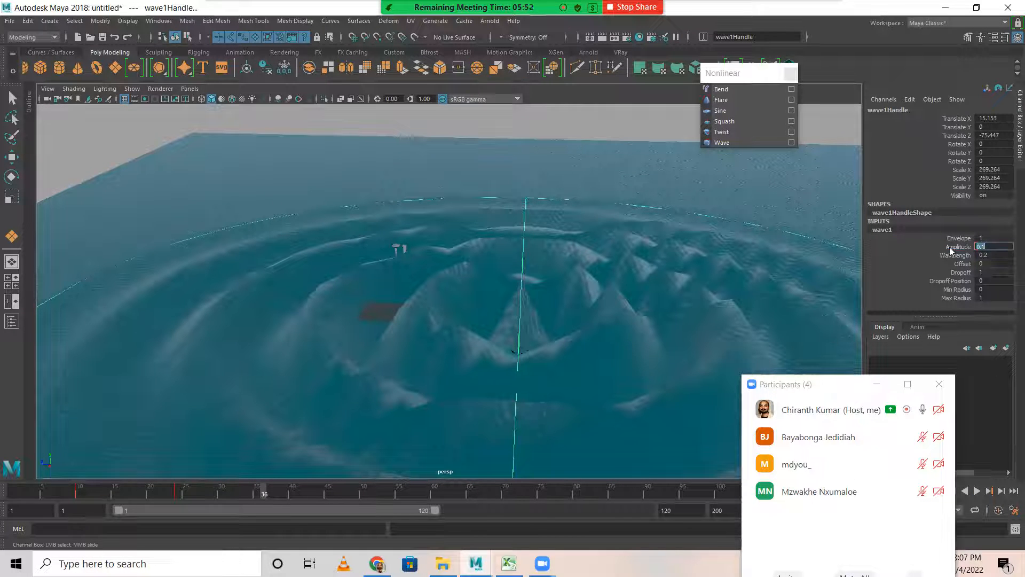
right_click(949, 247)
click(937, 271)
Step: Go to frame 49, set the wave's amplitude to 0.05, and key it
click(354, 495)
click(997, 247)
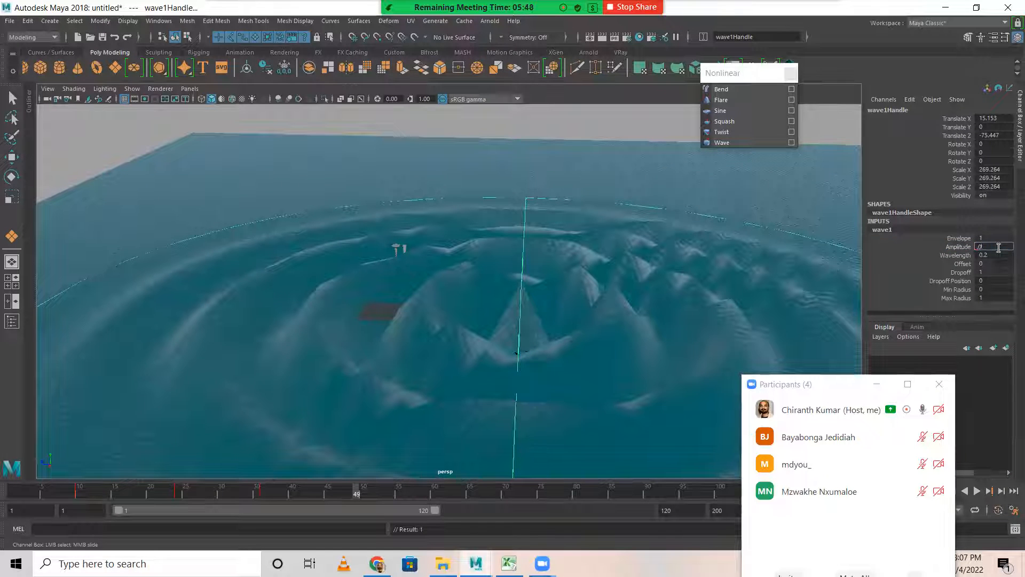
text(0.05)
key(Return)
right_click(961, 246)
click(934, 269)
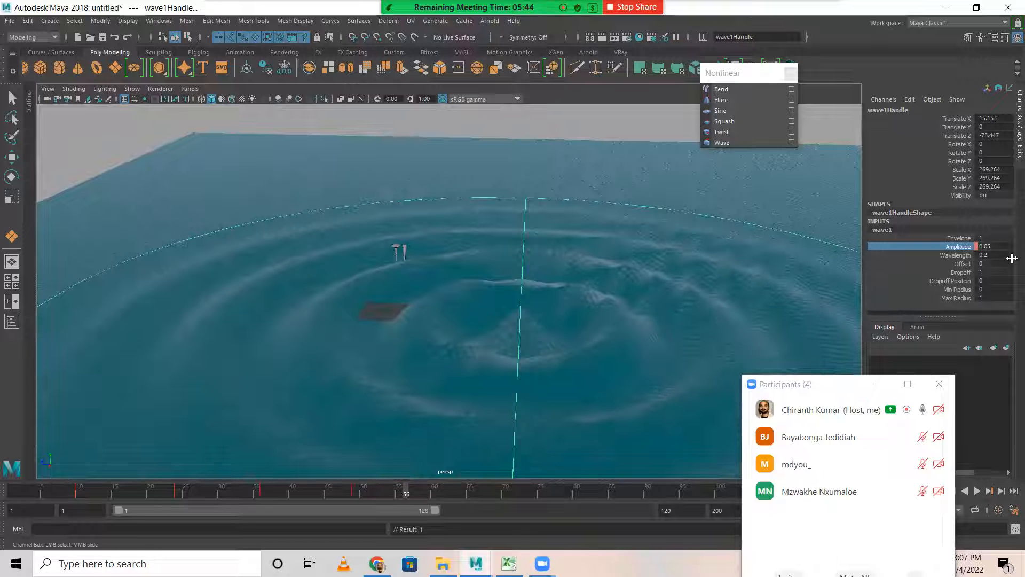
Step: Set the wave's amplitude to 0 at frame 56 and key it
click(997, 246)
text(0)
key(Return)
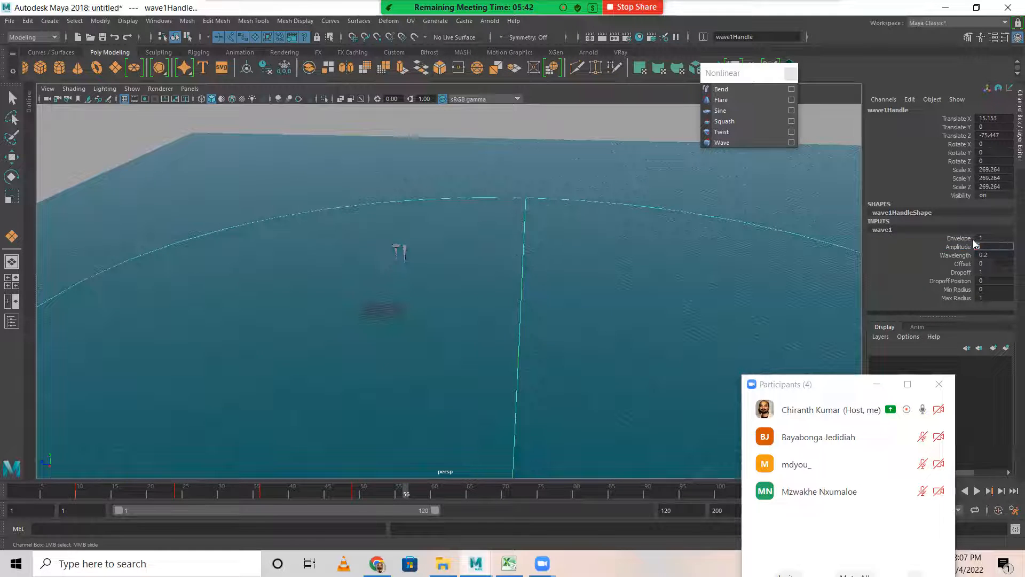
right_click(964, 242)
click(900, 247)
right_click(966, 245)
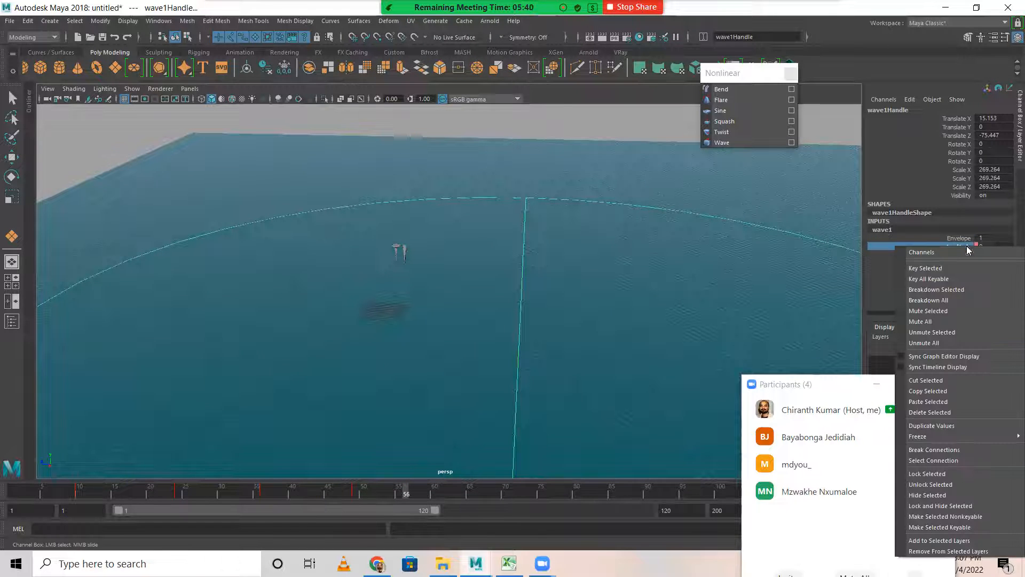
click(964, 267)
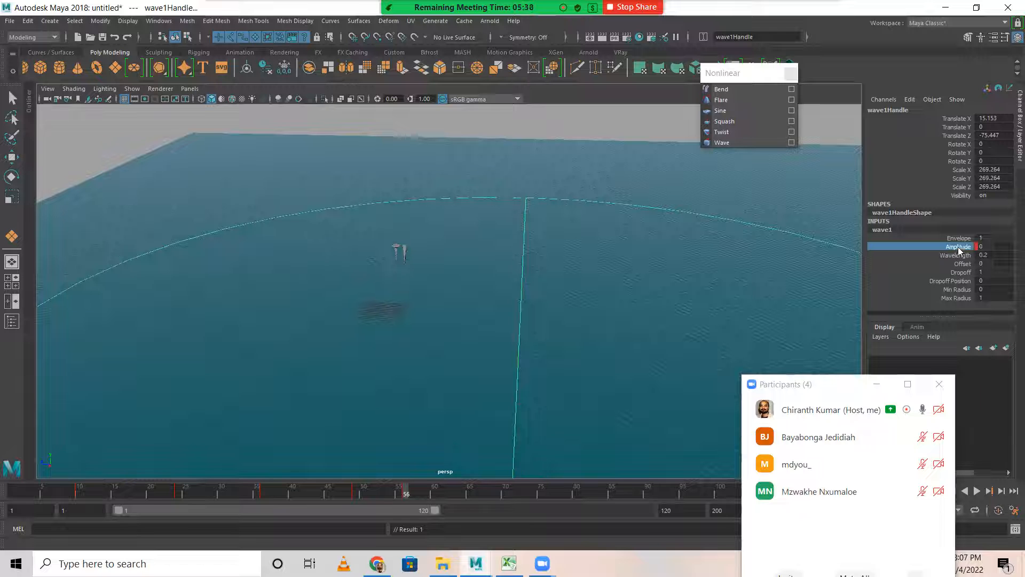
right_click(959, 250)
click(947, 266)
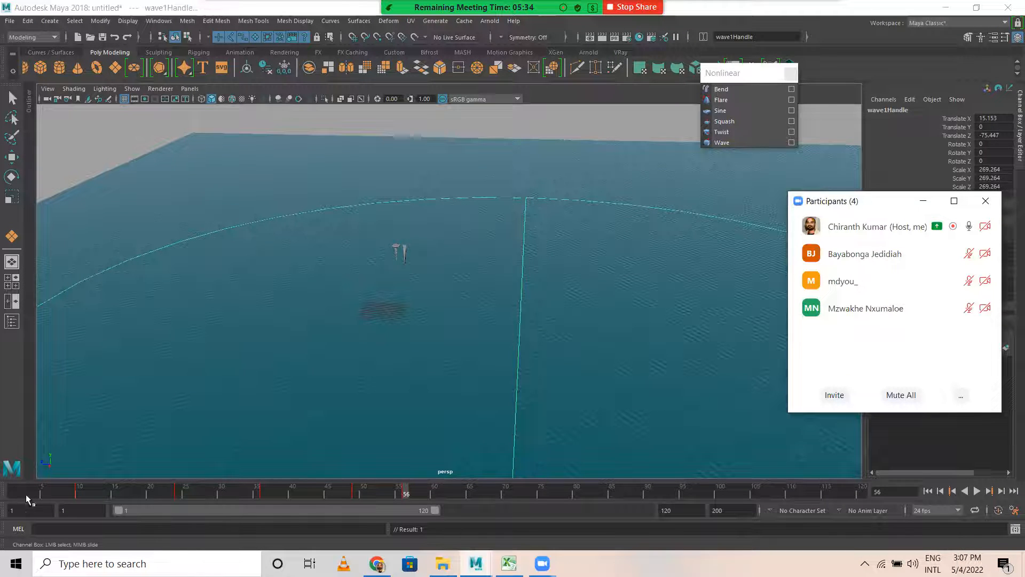
Step: Play the ripple animation from the start and scrub the timeline to frame 35
click(5, 488)
key(alt+v)
mouse_move(186, 487)
mouse_down()
mouse_move(519, 489)
mouse_move(22, 473)
mouse_move(376, 482)
mouse_move(299, 495)
mouse_move(463, 491)
mouse_move(218, 497)
mouse_move(344, 496)
mouse_move(203, 482)
mouse_move(359, 498)
mouse_move(208, 511)
mouse_move(355, 495)
mouse_move(205, 477)
mouse_move(329, 484)
mouse_move(189, 491)
mouse_move(257, 488)
mouse_up()
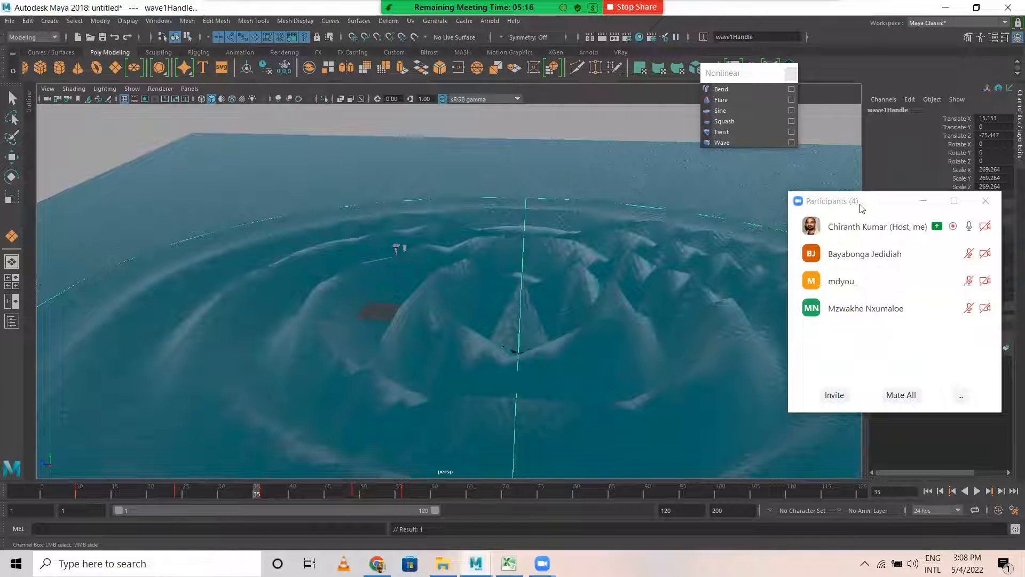
drag(860, 207, 773, 251)
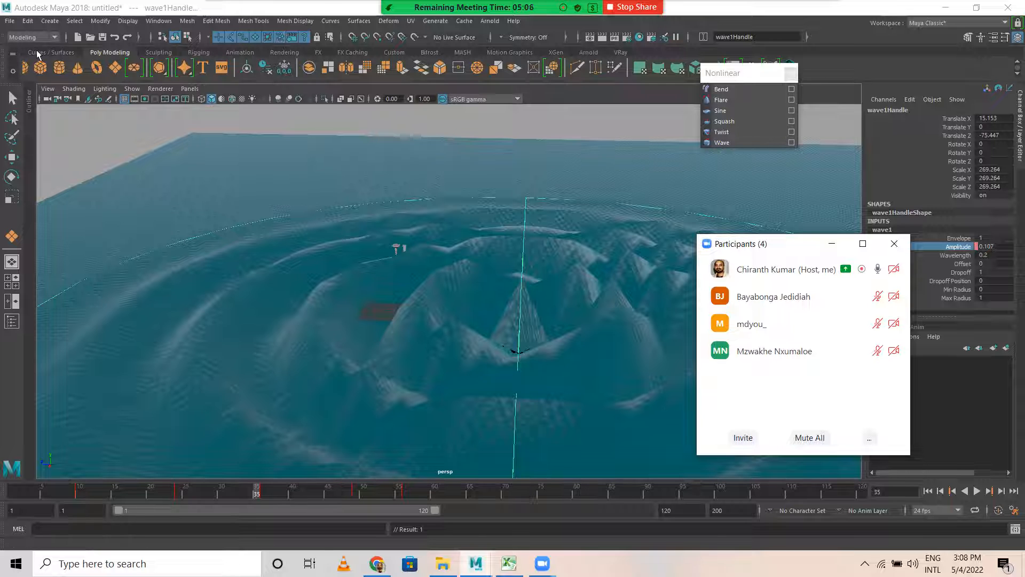
Step: Save the scene as Deformers in the Animation folder
click(9, 22)
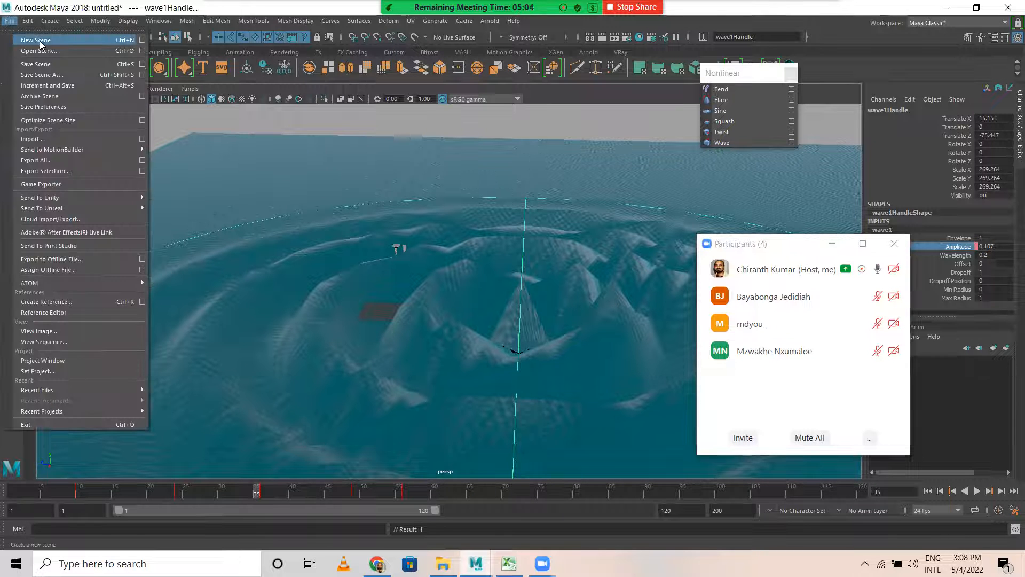
click(52, 64)
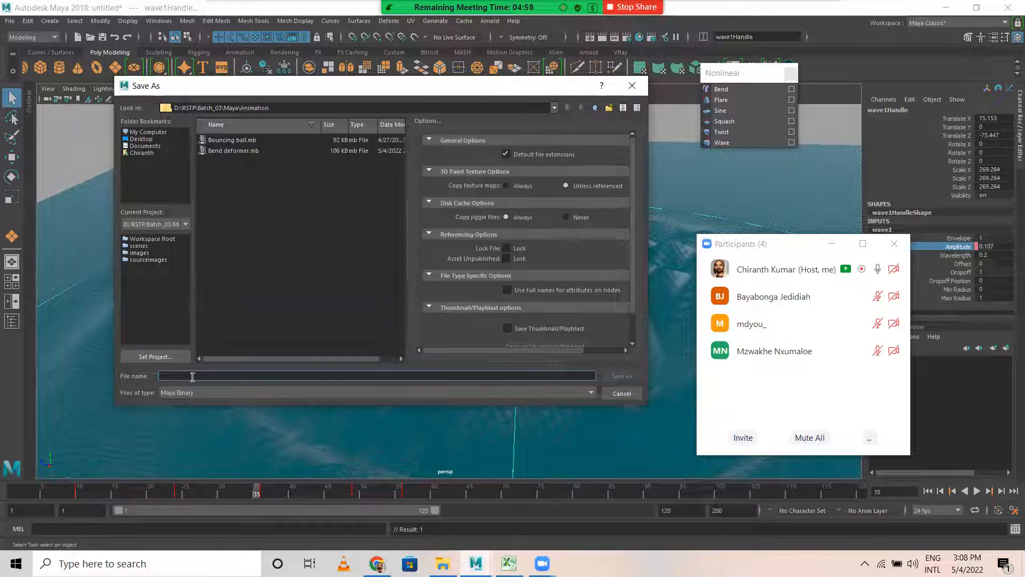
text(Deformers)
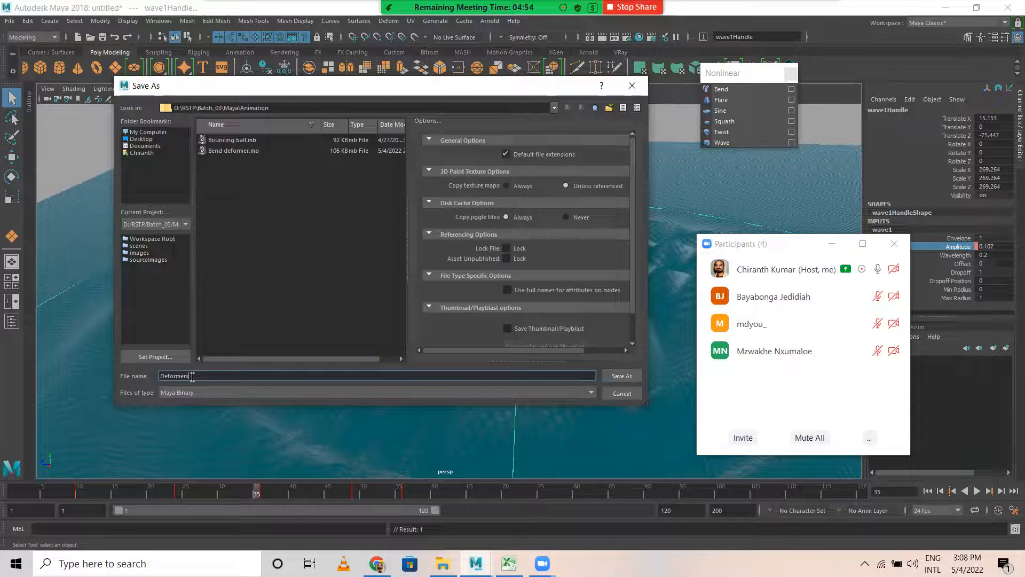
key(Return)
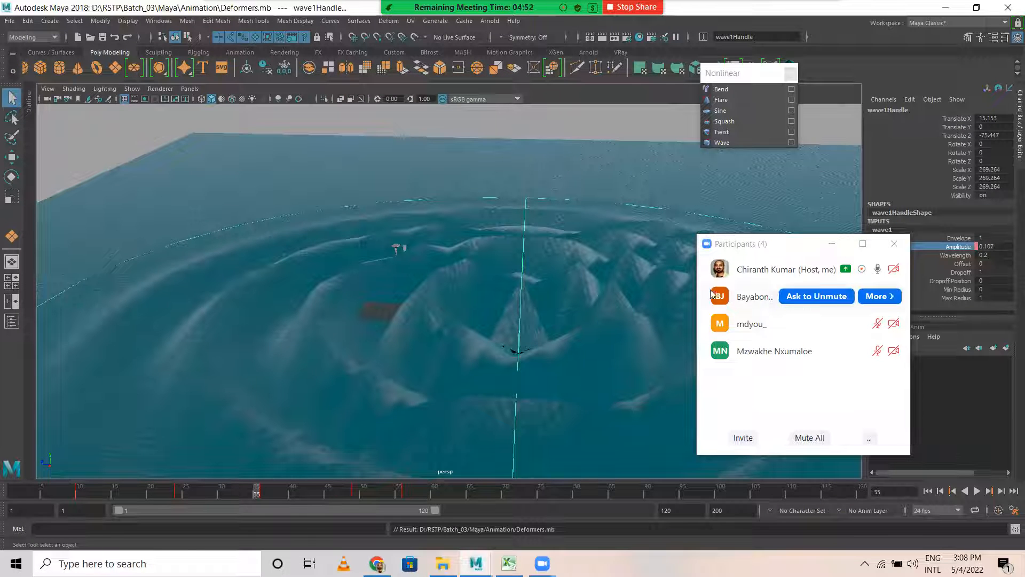
Step: Delete the ocean plane together with its wave deformer handle
click(746, 241)
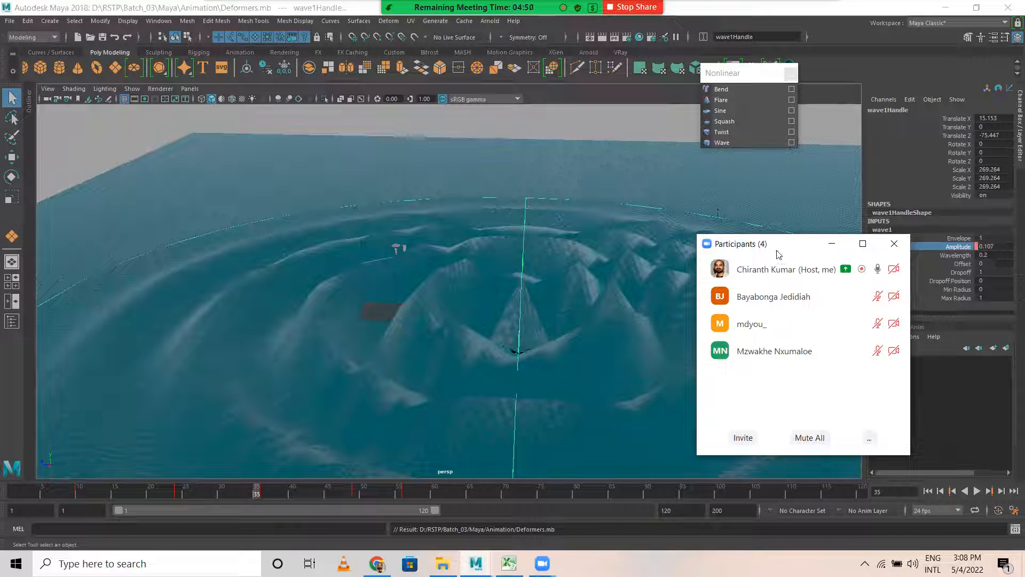
click(739, 147)
drag(784, 246, 773, 170)
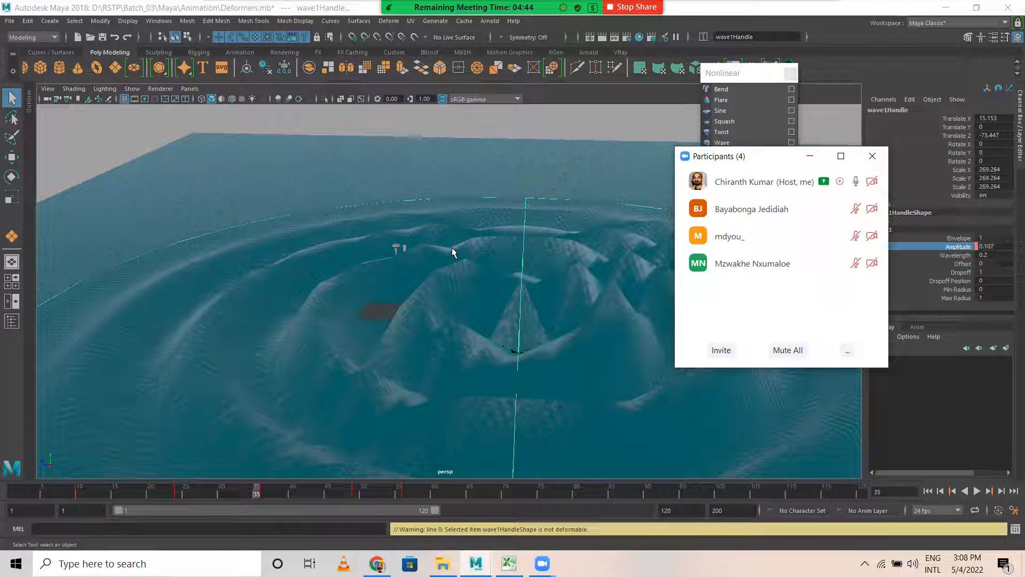
drag(526, 160, 564, 227)
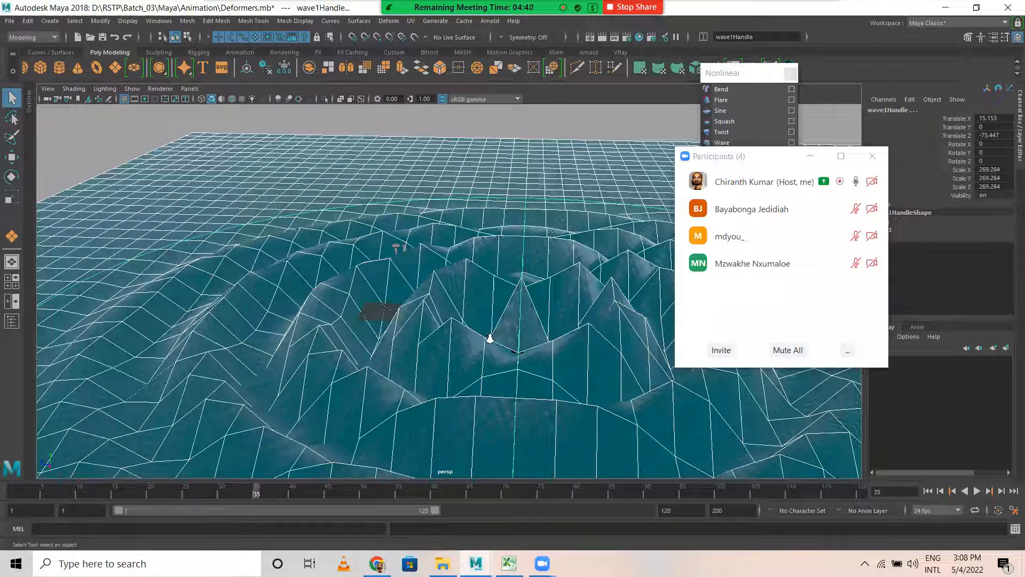
scroll(492, 340, down, 2)
key(Delete)
Step: Move the twisted screw and the tapered cylinder together horizontally onto the grid
scroll(465, 323, up, 10)
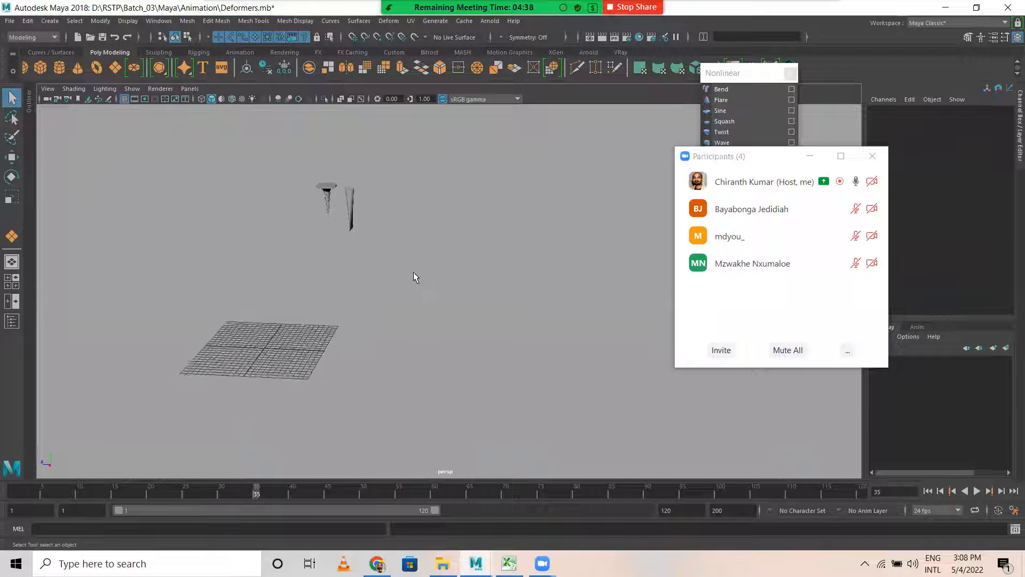
drag(243, 126, 349, 224)
key(f)
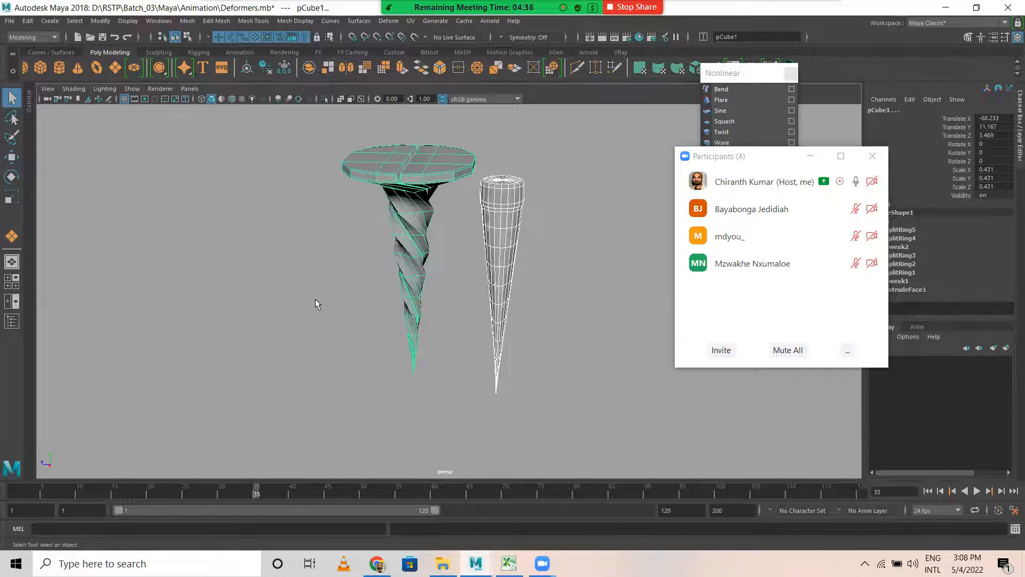
alt+drag(316, 299, 488, 303)
alt+right_drag(488, 302, 178, 354)
alt+drag(177, 354, 269, 374)
alt+right_drag(269, 373, 601, 383)
alt+middle_drag(601, 384, 534, 393)
alt+drag(534, 393, 470, 369)
alt+right_drag(470, 368, 304, 394)
alt+middle_drag(505, 362, 315, 423)
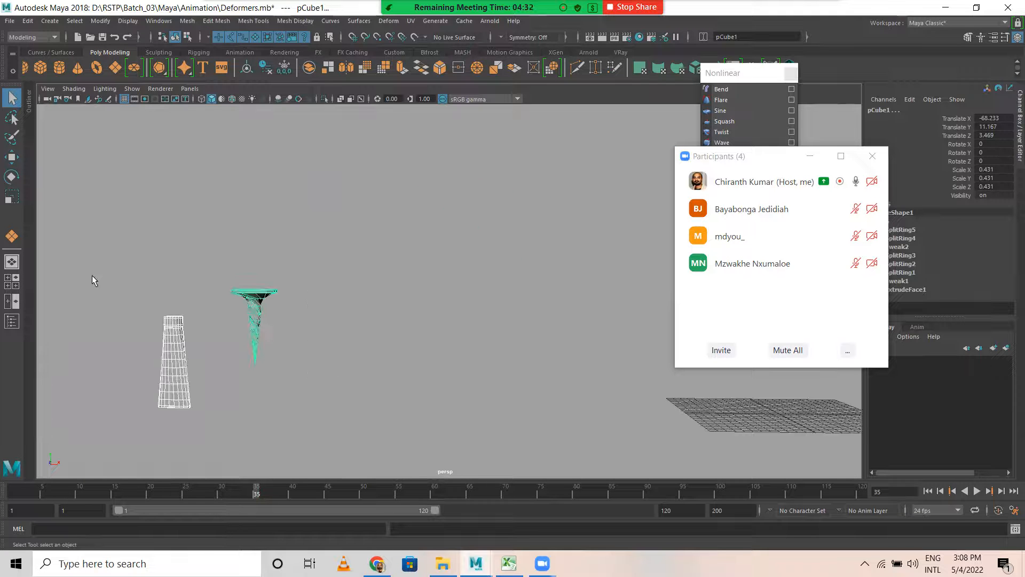
key(w)
scroll(352, 412, down, 3)
alt+right_drag(355, 413, 298, 393)
alt+middle_drag(297, 394, 258, 399)
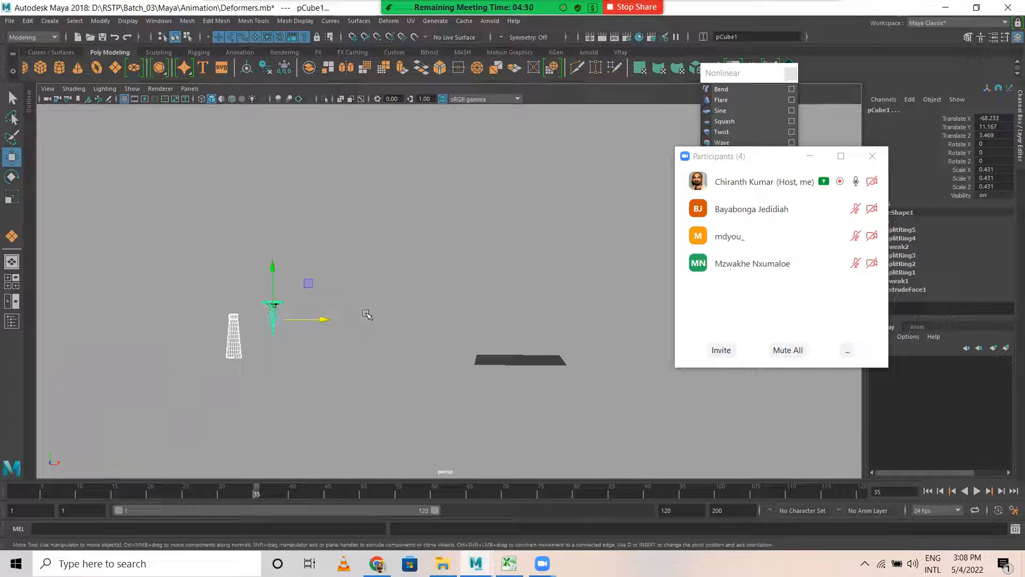
drag(320, 318, 580, 355)
Step: Lower only the twisted screw towards the grid, to a Translate Y of about 6.96
drag(516, 274, 562, 334)
mouse_move(538, 267)
mouse_down()
mouse_move(540, 301)
mouse_move(539, 283)
mouse_up()
alt+drag(433, 426, 512, 406)
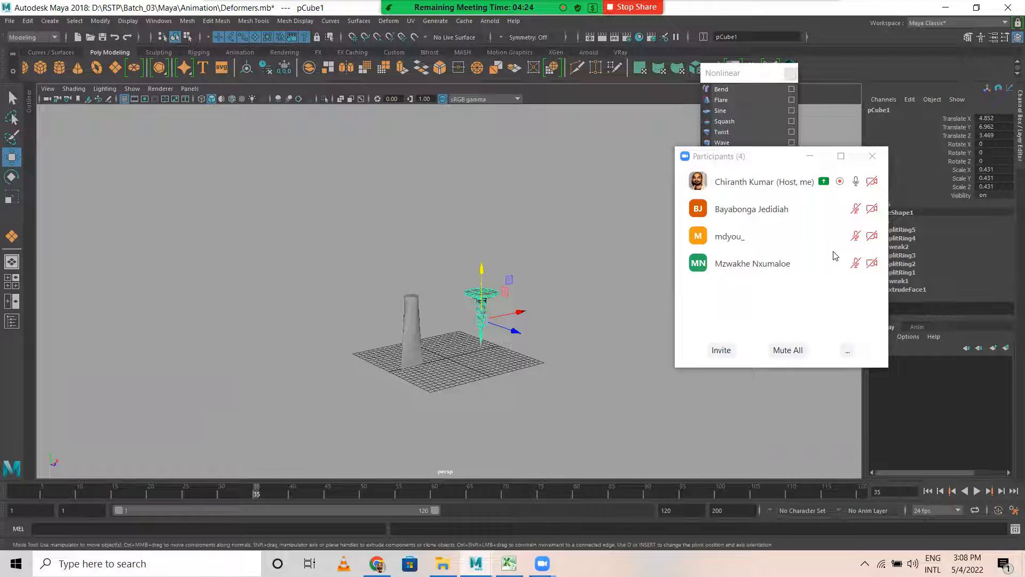
drag(760, 167, 836, 255)
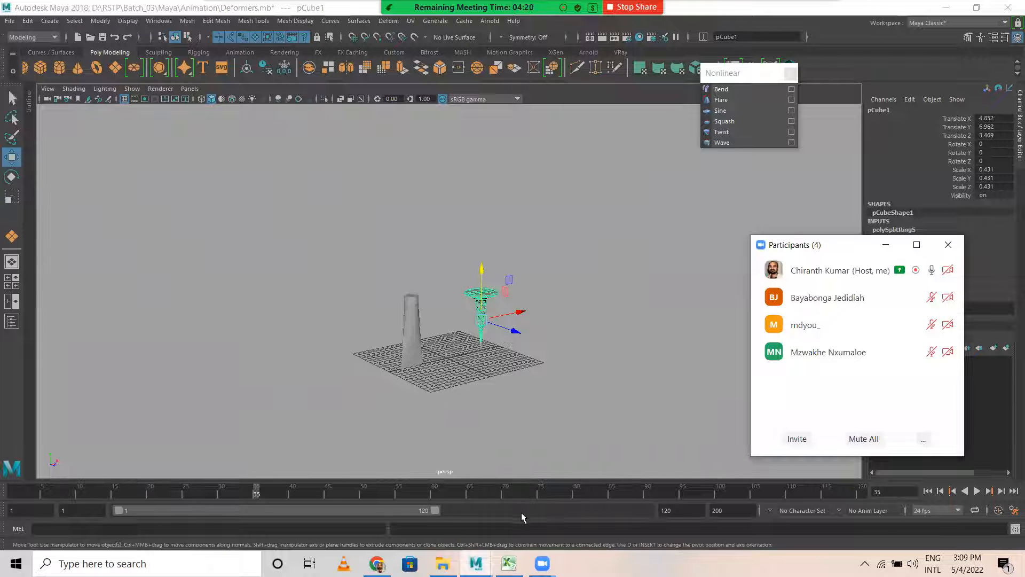
Step: Switch to File Explorer and open the Animation folder under D:\RSTP\Batch_03\Maya
mouse_move(885, 366)
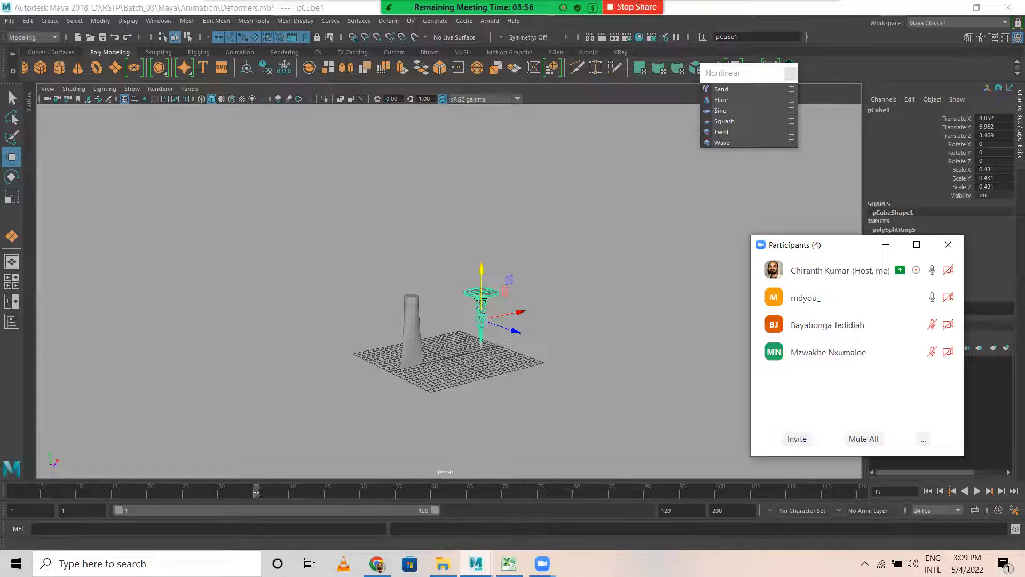
click(443, 563)
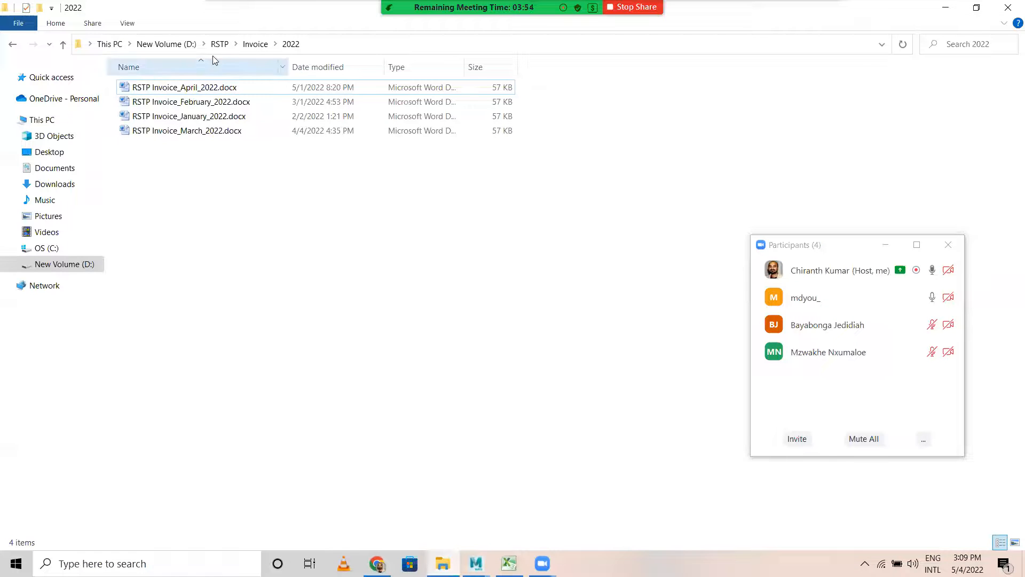
click(182, 45)
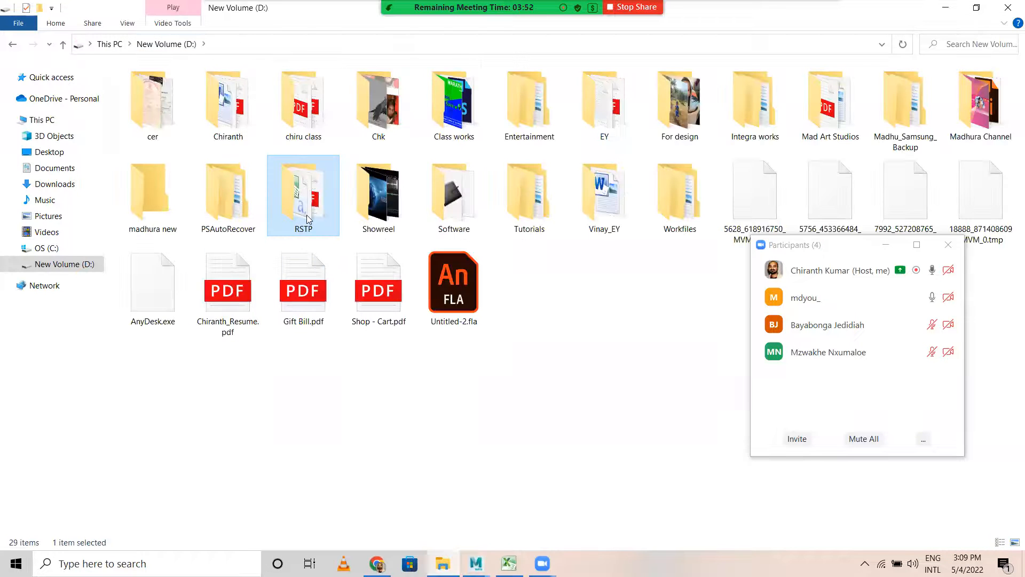
double_click(307, 215)
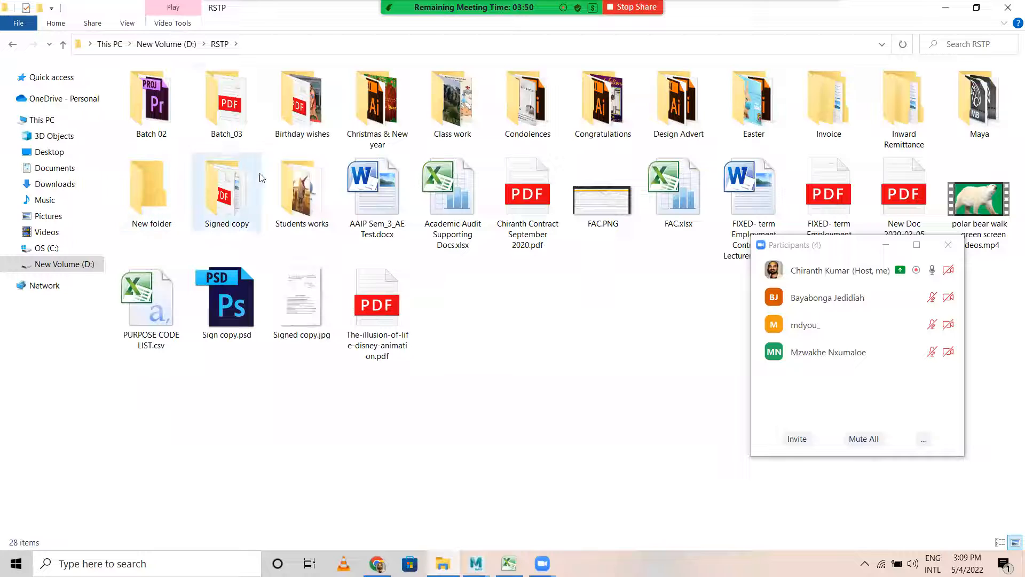
click(226, 109)
double_click(226, 109)
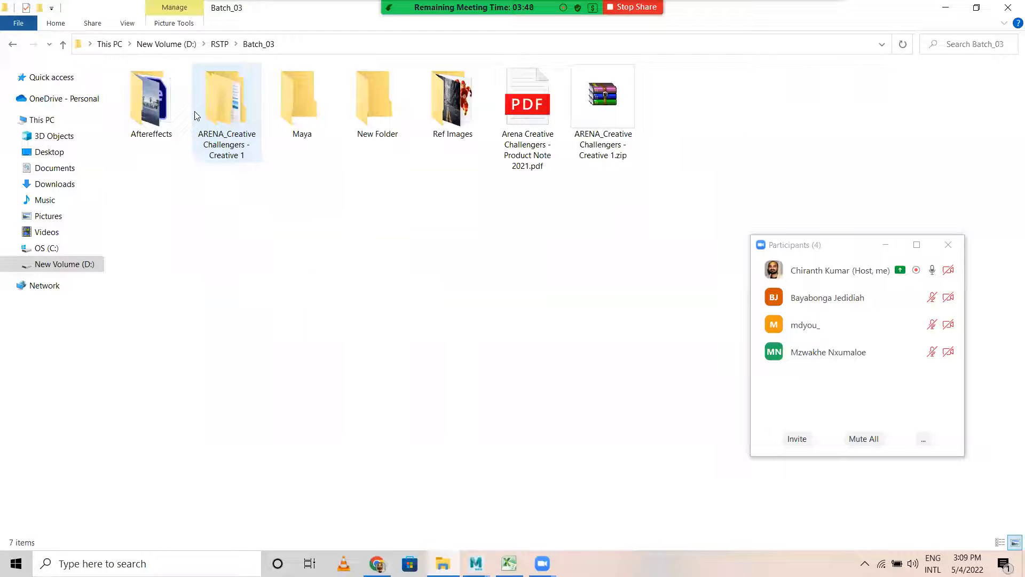
double_click(311, 109)
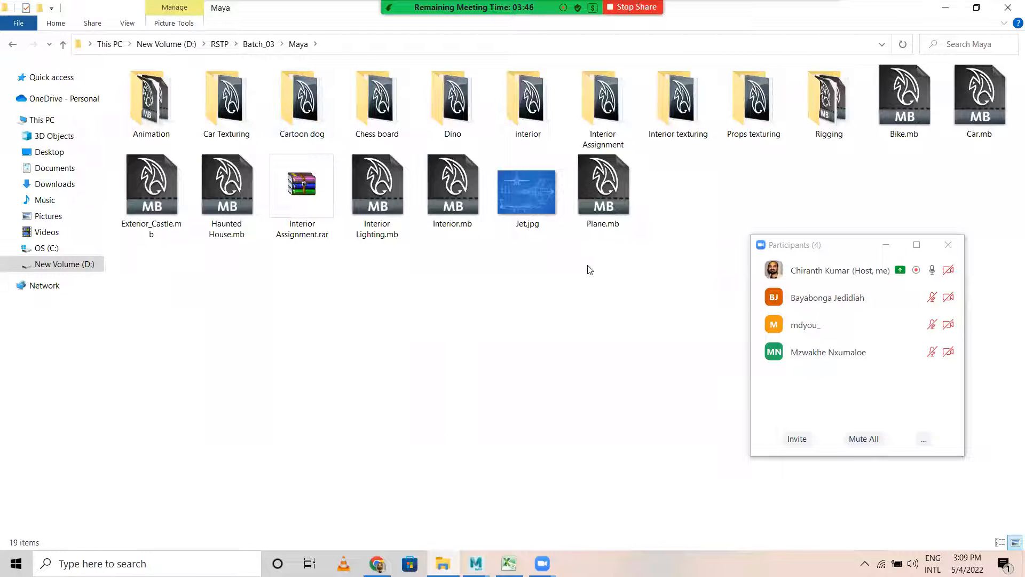
double_click(173, 99)
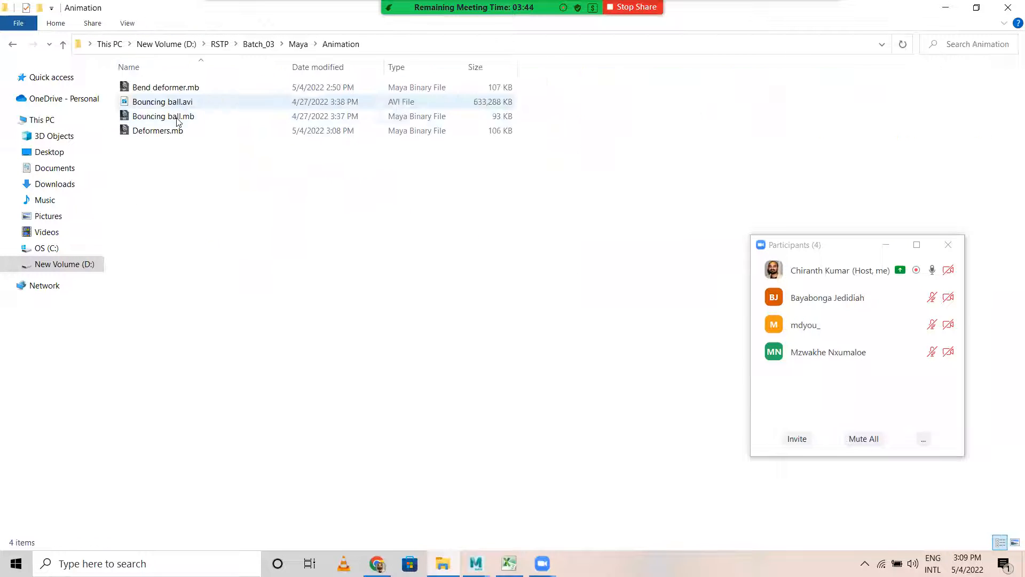
Step: View outUV_Gun.jpg in the Props texturing project's images folder, then return to the Maya folder
click(12, 46)
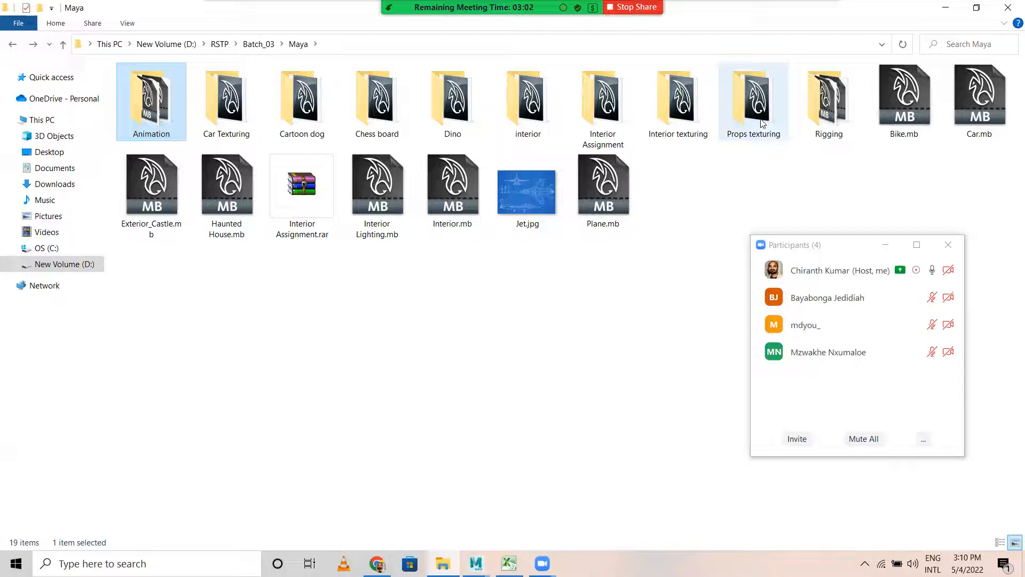
double_click(755, 135)
double_click(158, 159)
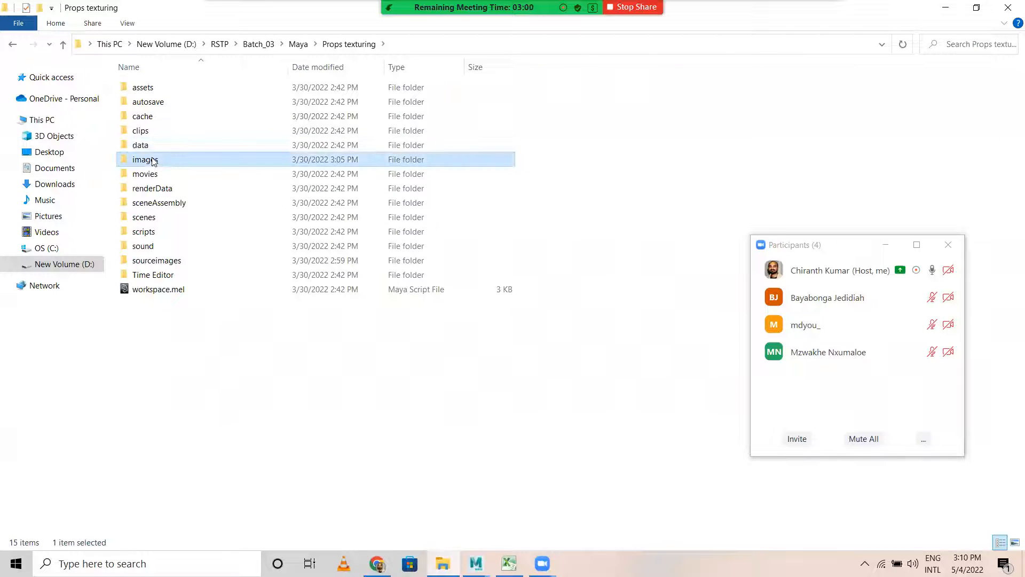
double_click(450, 105)
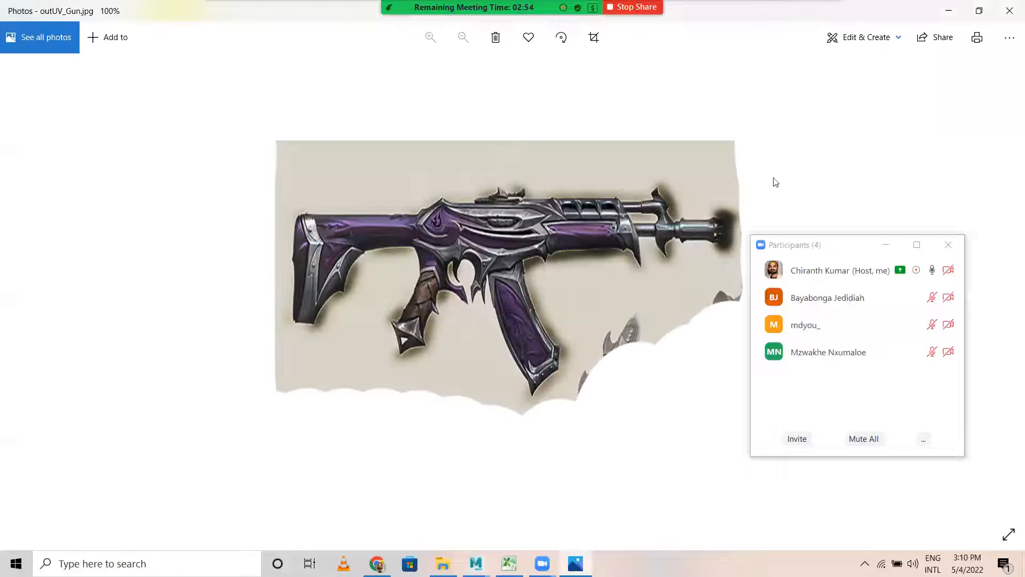
click(1009, 10)
click(13, 46)
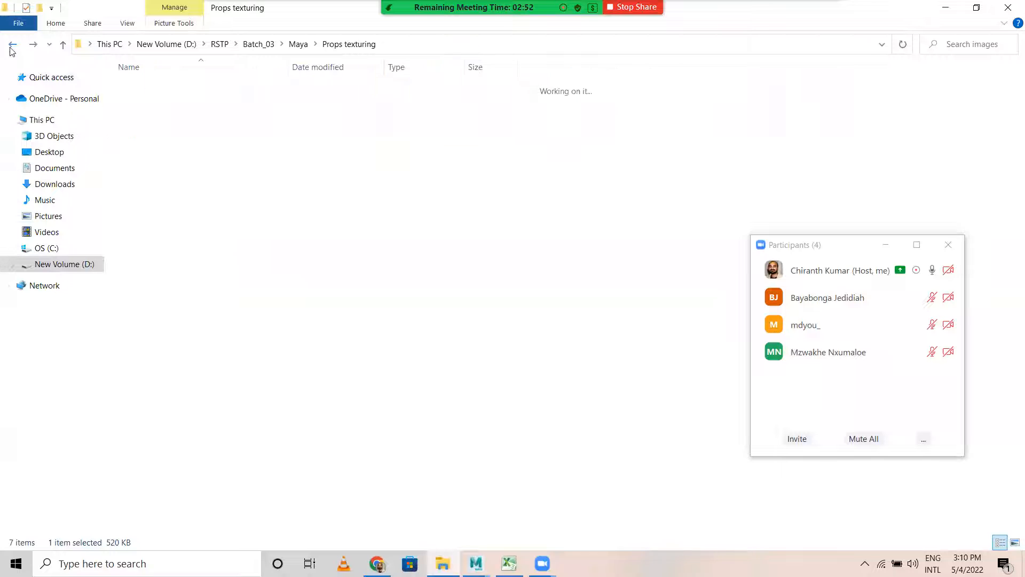
click(14, 46)
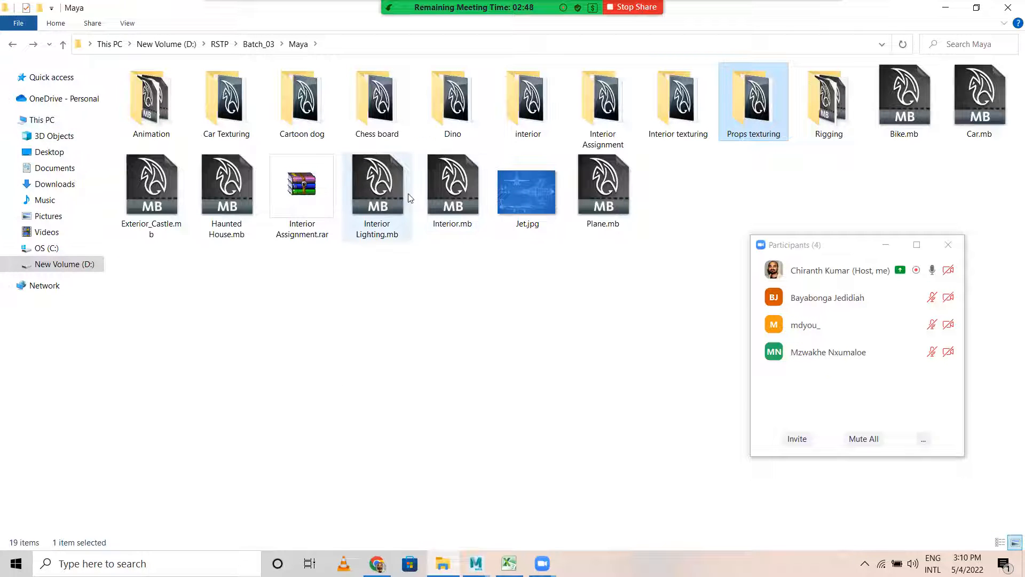
Step: Look into the Dino project folder, then open the Car Texturing folder
click(445, 109)
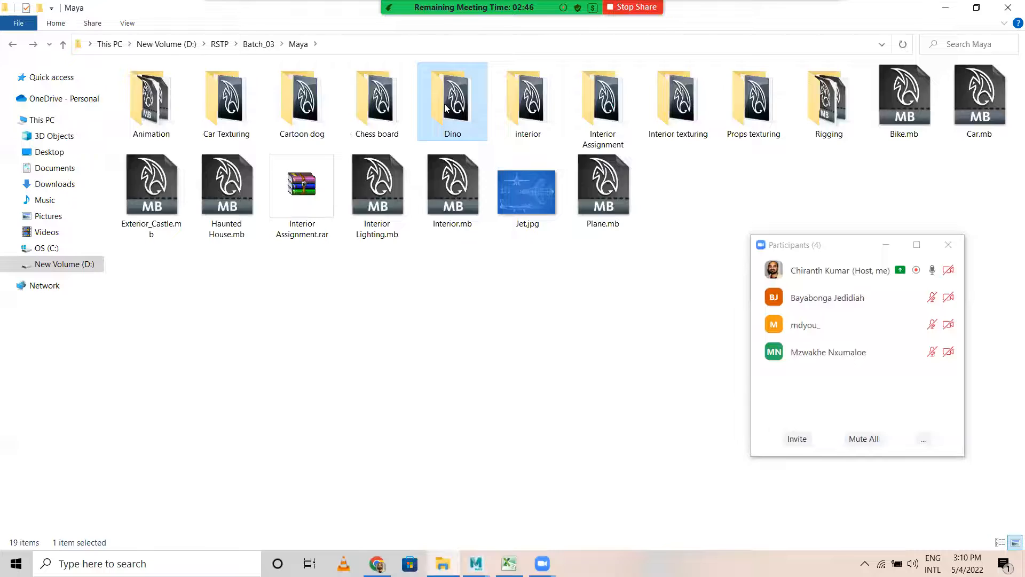
double_click(445, 108)
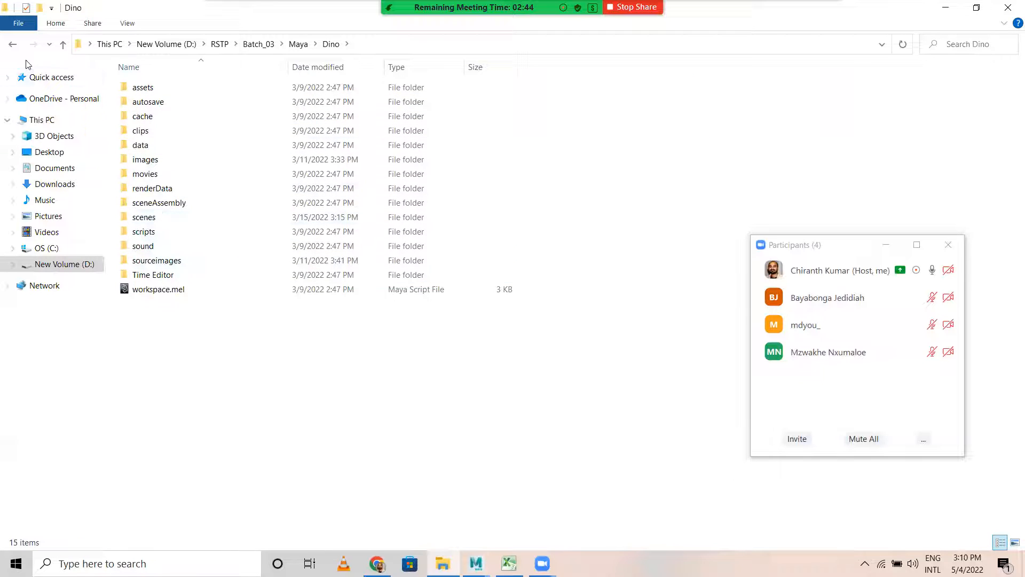
click(12, 46)
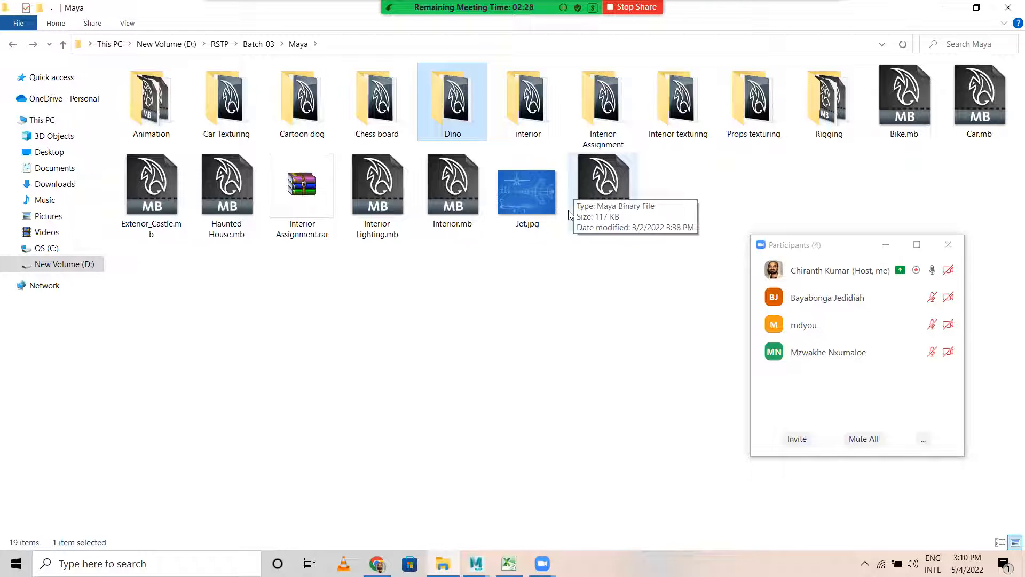
double_click(235, 111)
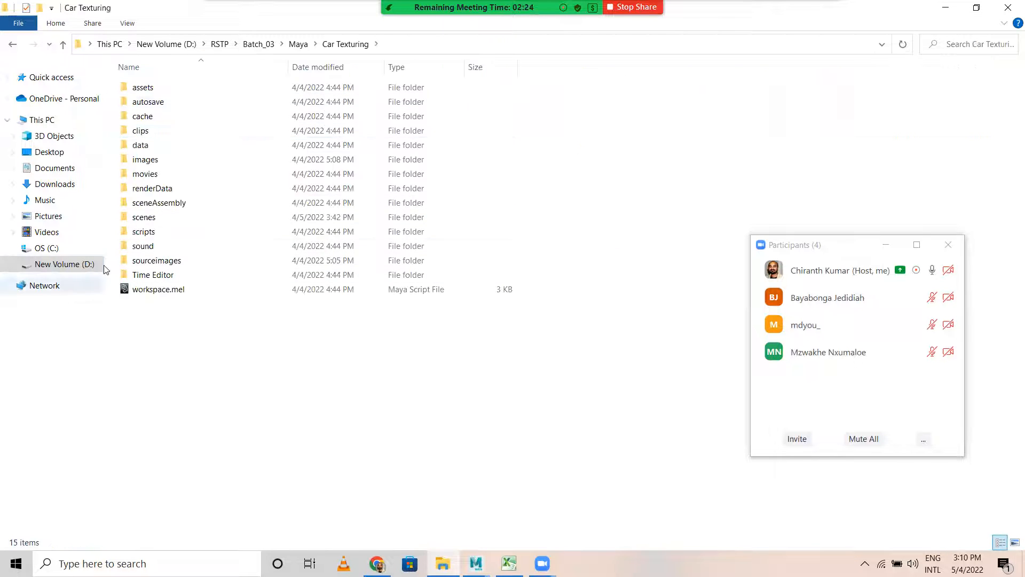
Step: View Car Render.jpeg in the Car Texturing project's images folder, then return to the Maya folder
double_click(152, 161)
double_click(237, 119)
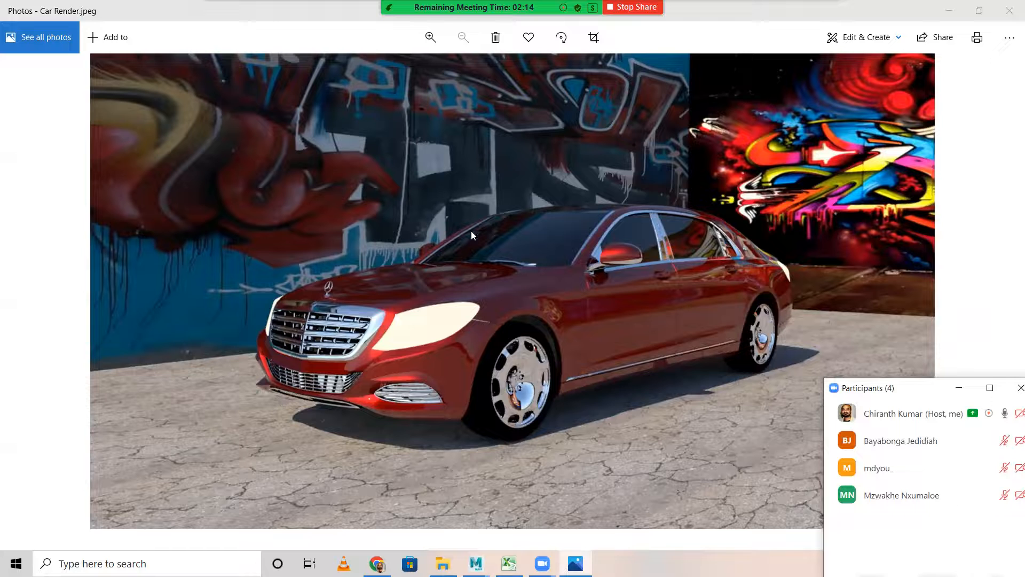
click(1011, 14)
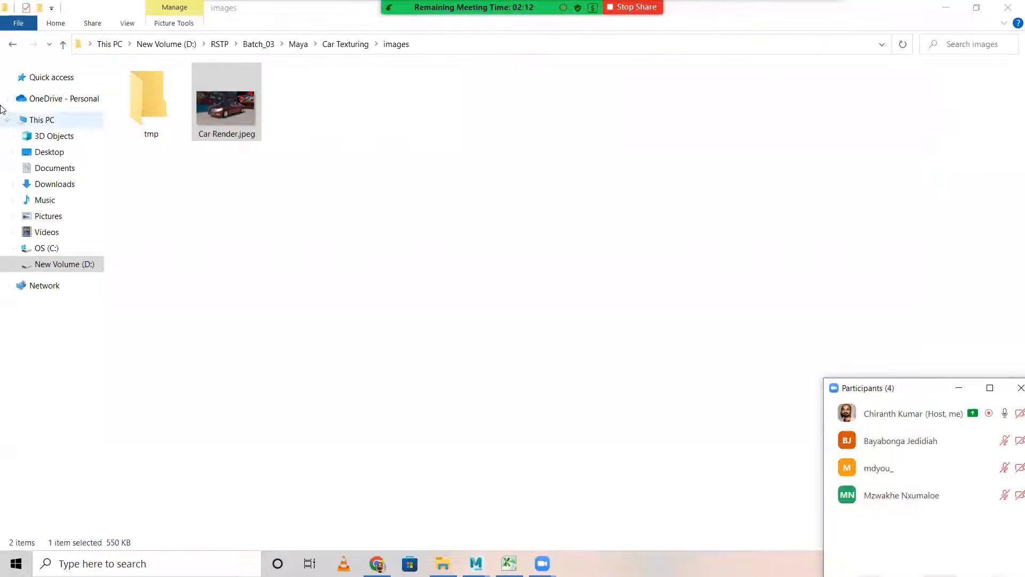
click(12, 45)
click(12, 44)
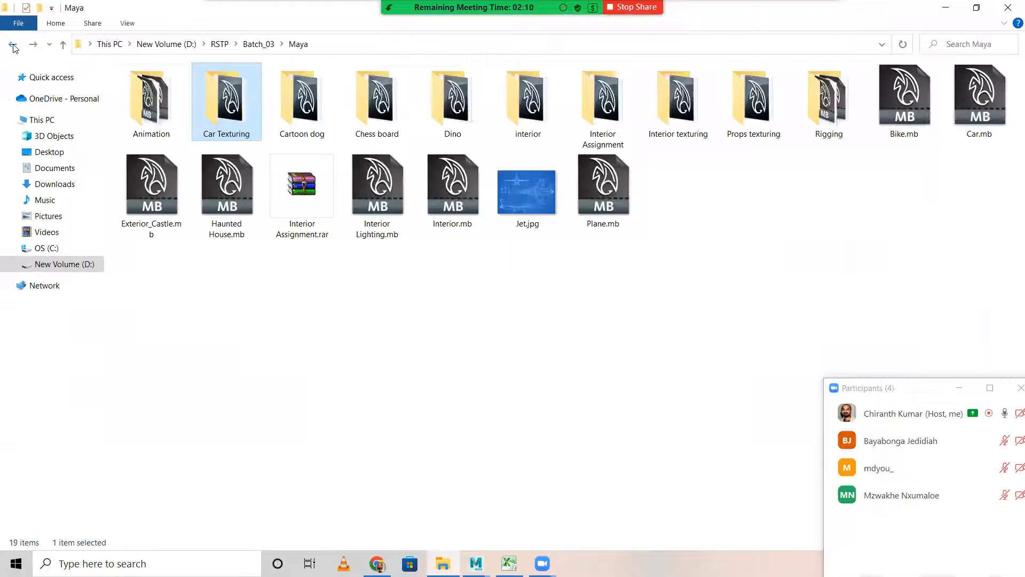
Step: Look into the Animation folder and return to the Maya folder
double_click(159, 102)
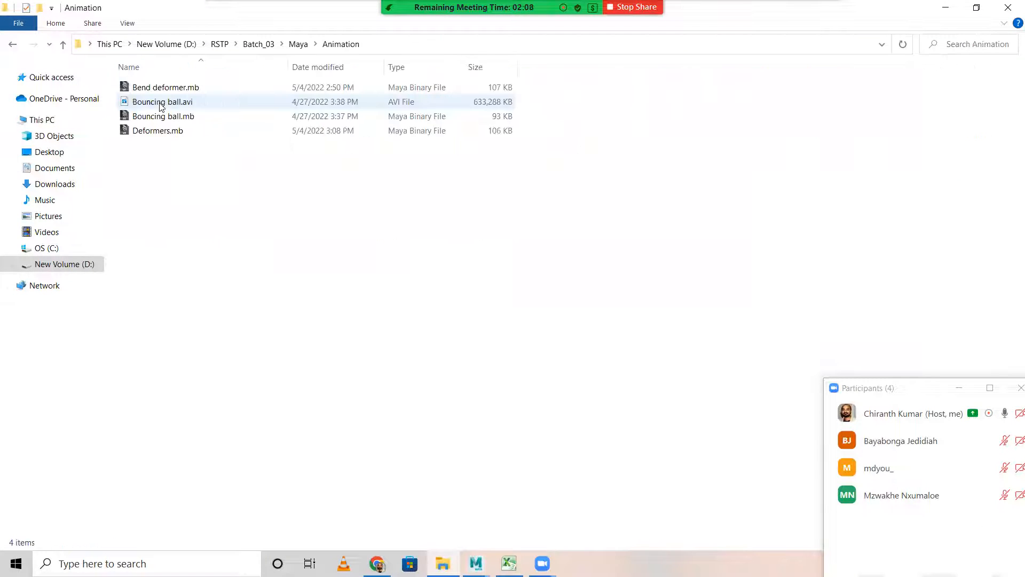
click(12, 46)
click(450, 374)
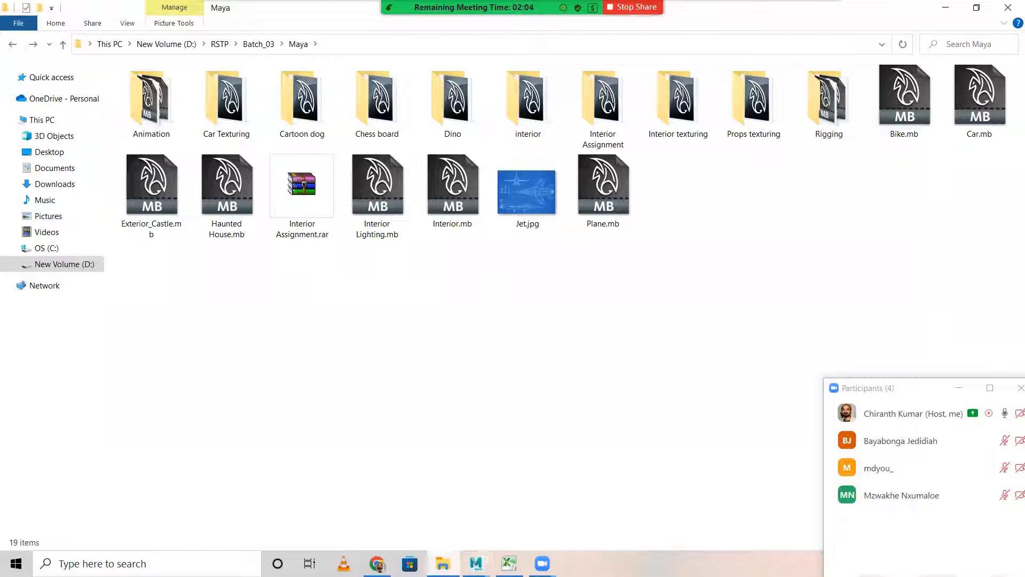
Step: Switch to the Deformers.mb scene in Maya and bring up the system calendar for May 2022
drag(925, 400, 621, 188)
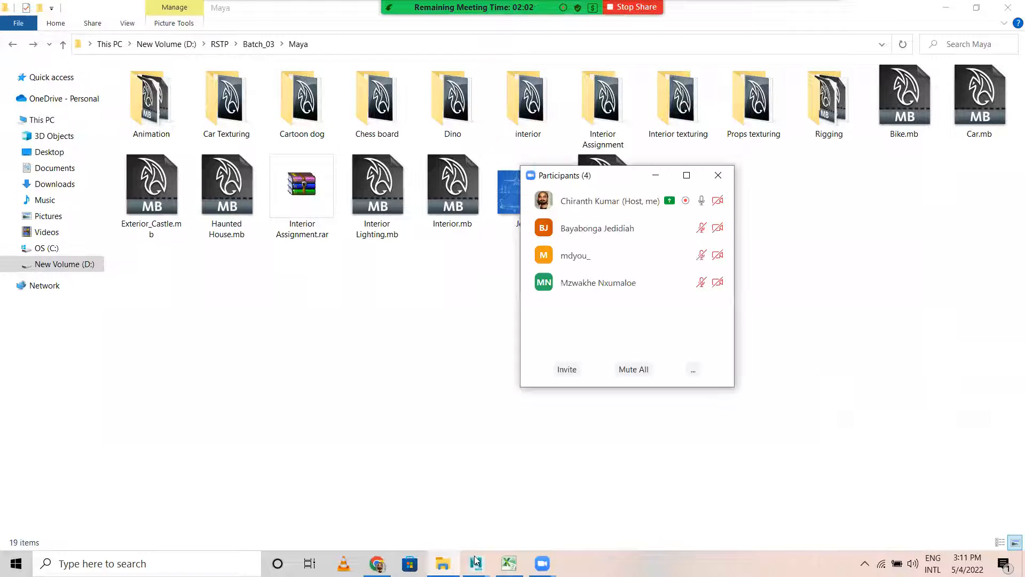
mouse_move(542, 563)
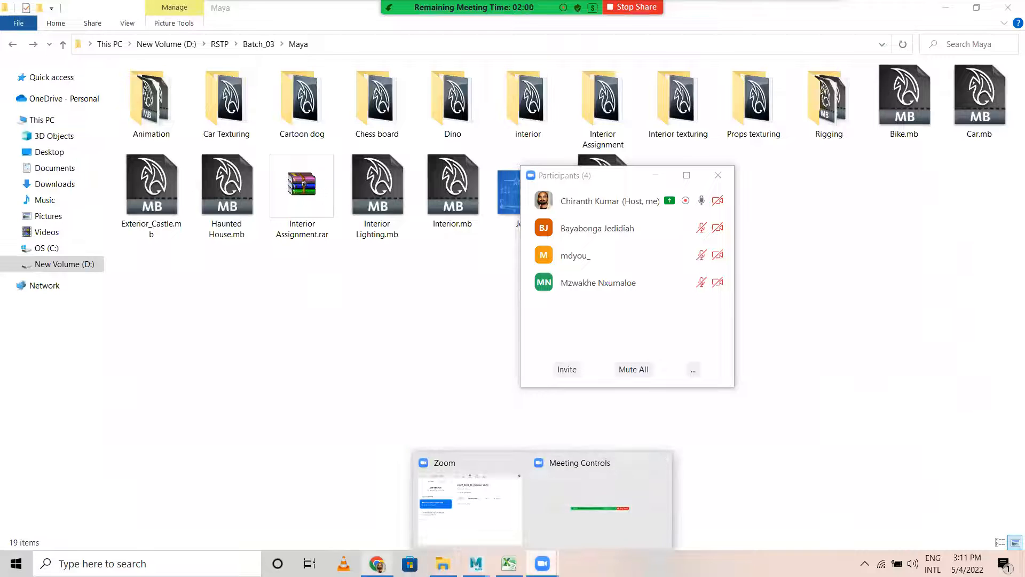
mouse_move(476, 562)
click(574, 486)
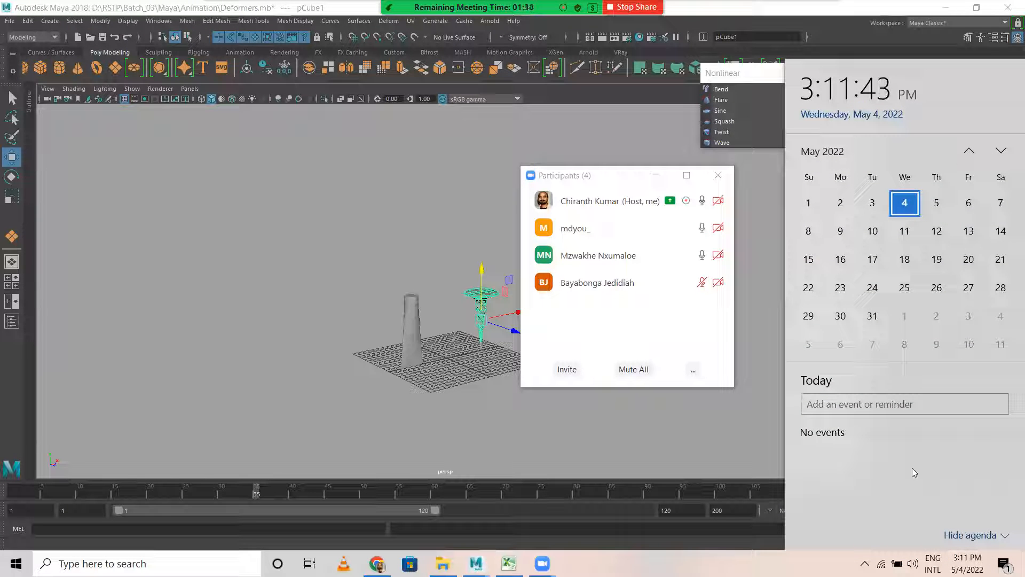
Step: Switch back to File Explorer and open the Sem 3-Theory folder in Downloads
click(443, 563)
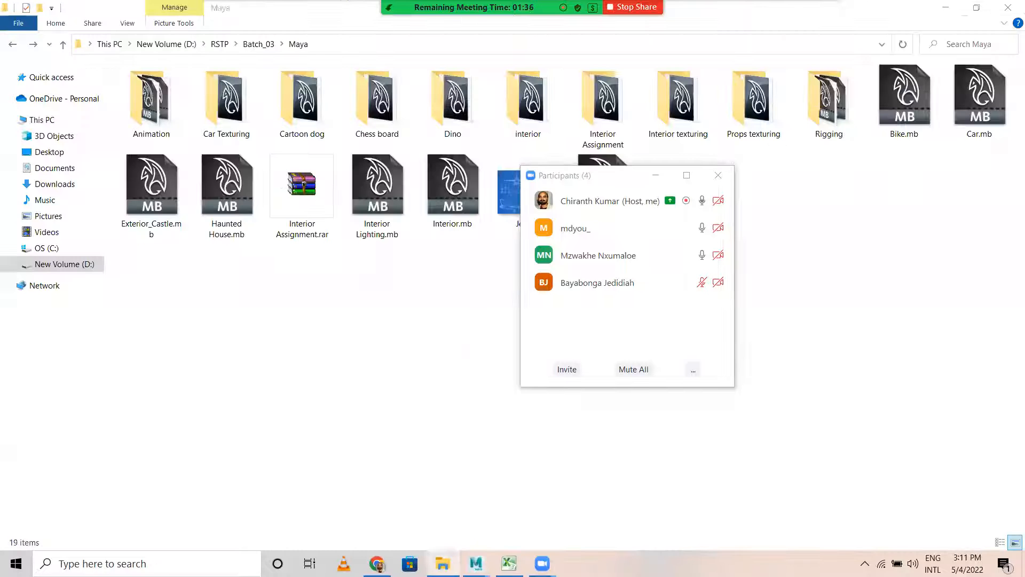
click(54, 168)
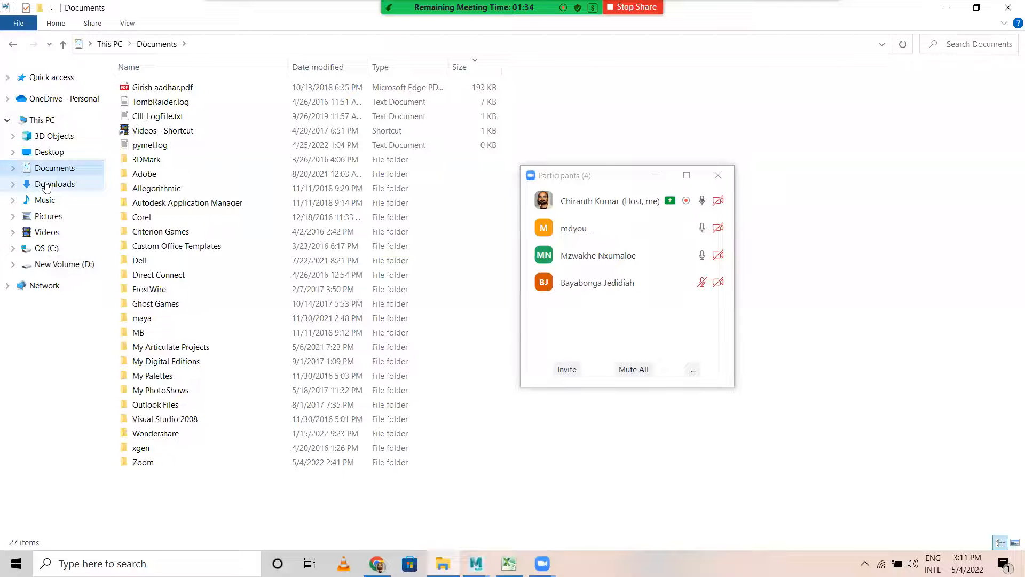
click(47, 184)
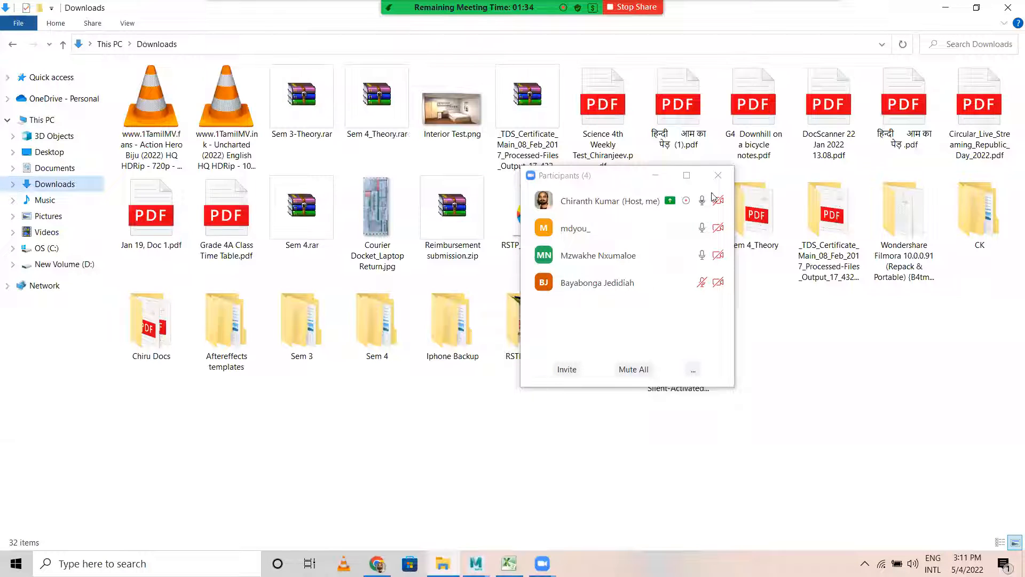
drag(668, 175, 344, 23)
double_click(679, 213)
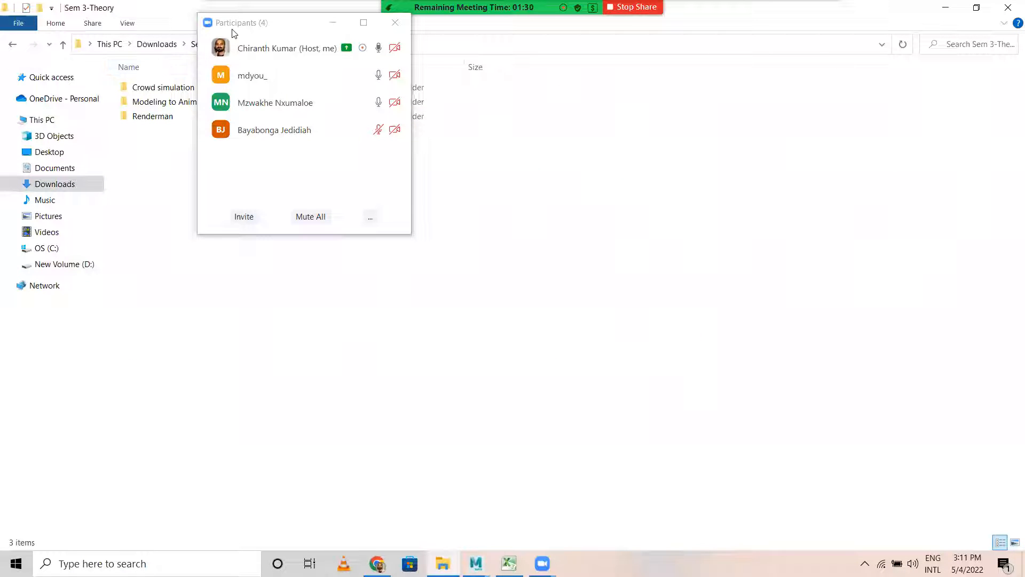
Step: Review the session PDFs inside Modeling to Animation.zip from the Modeling to Animation folder, then close the archive
double_click(164, 102)
click(188, 91)
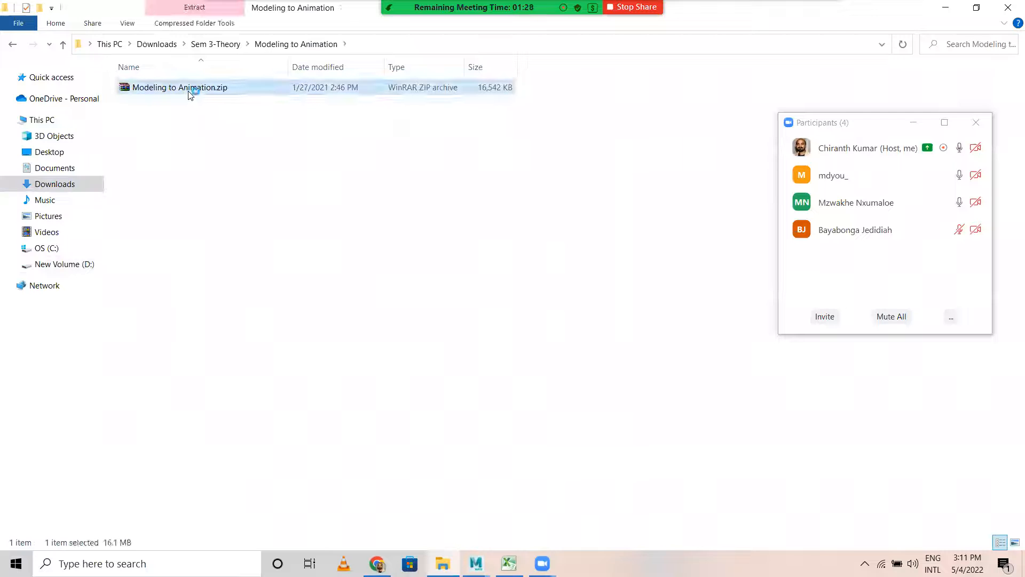
double_click(188, 89)
click(83, 126)
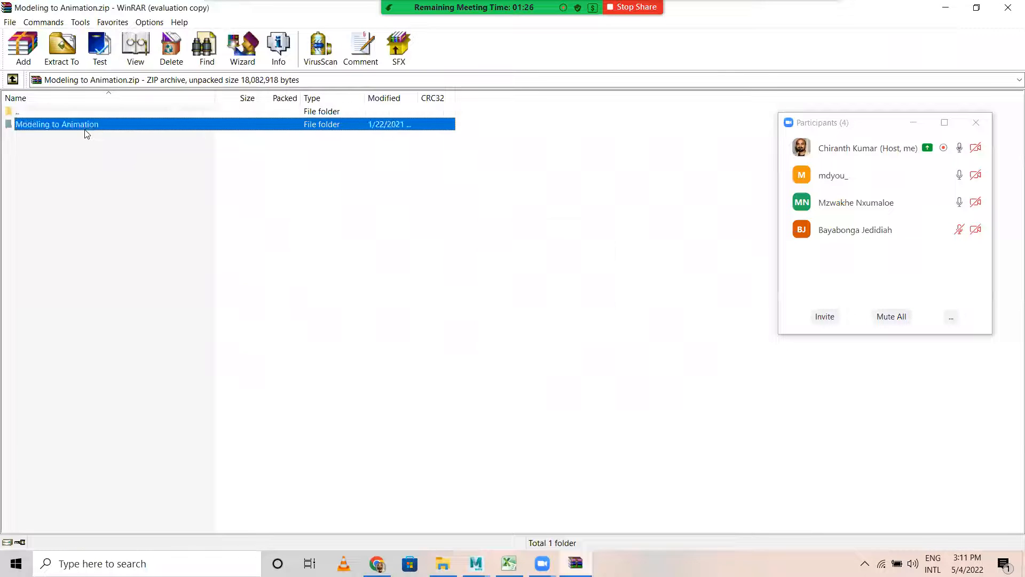
click(580, 283)
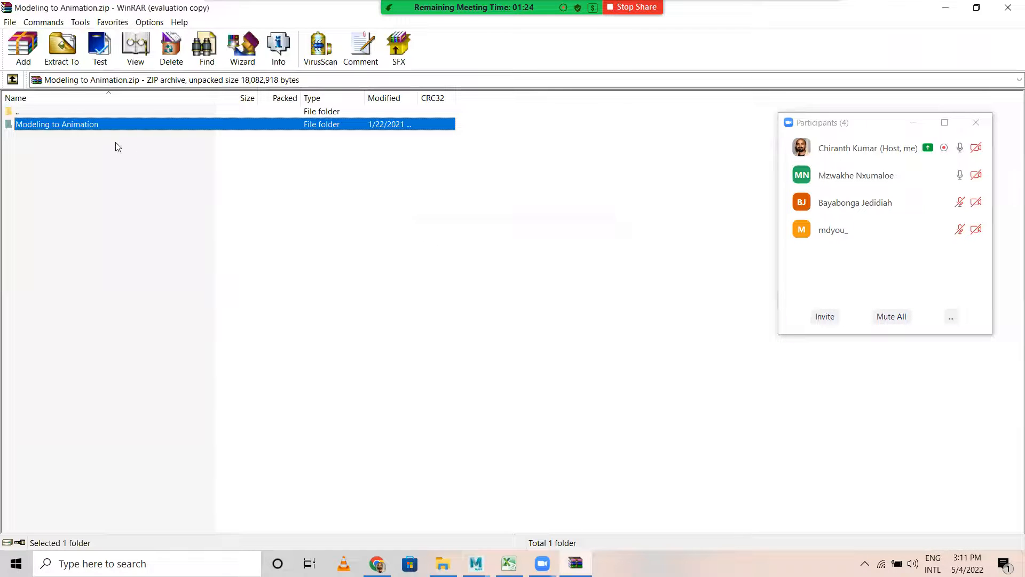
double_click(85, 125)
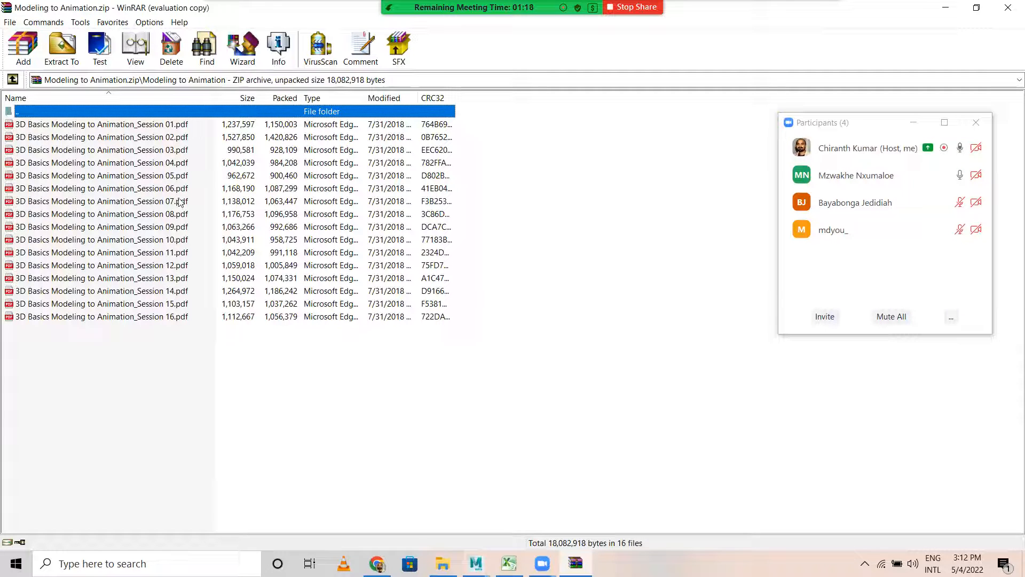
click(1010, 5)
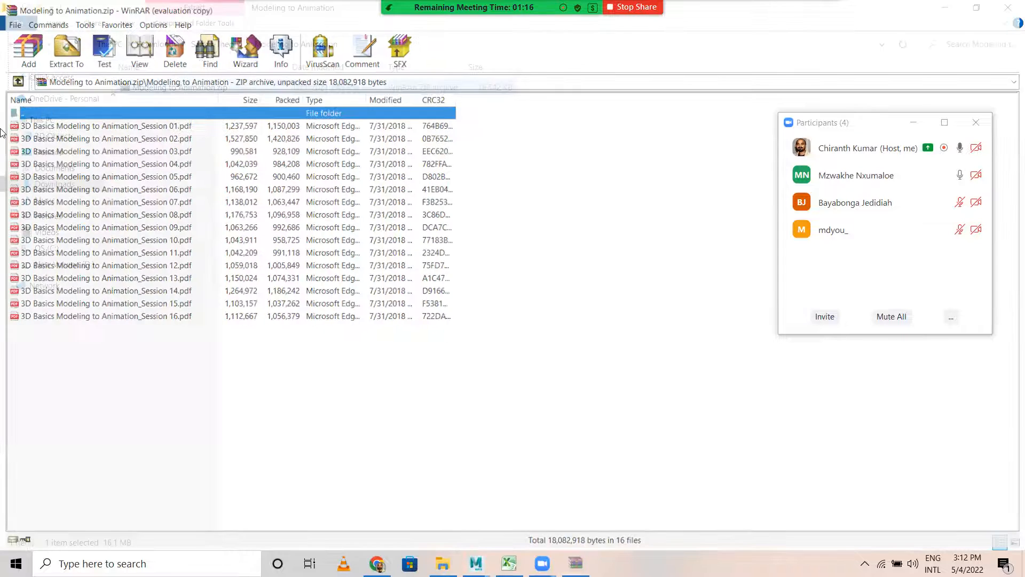
Step: Review the session PDFs inside the Crowd Simulation archive from the Crowd simulation folder, then close the archive
click(13, 45)
double_click(143, 88)
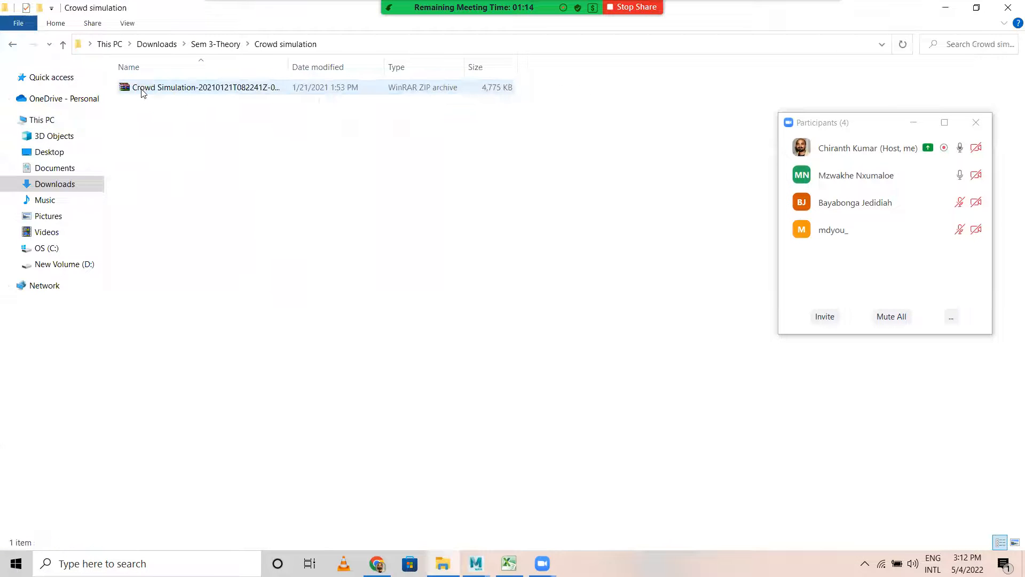
double_click(143, 91)
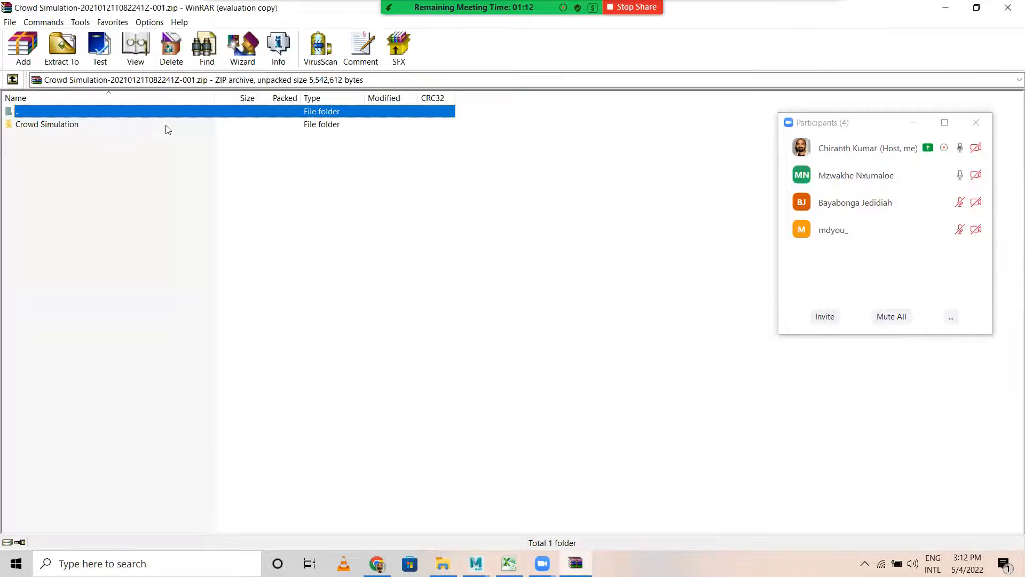
double_click(61, 126)
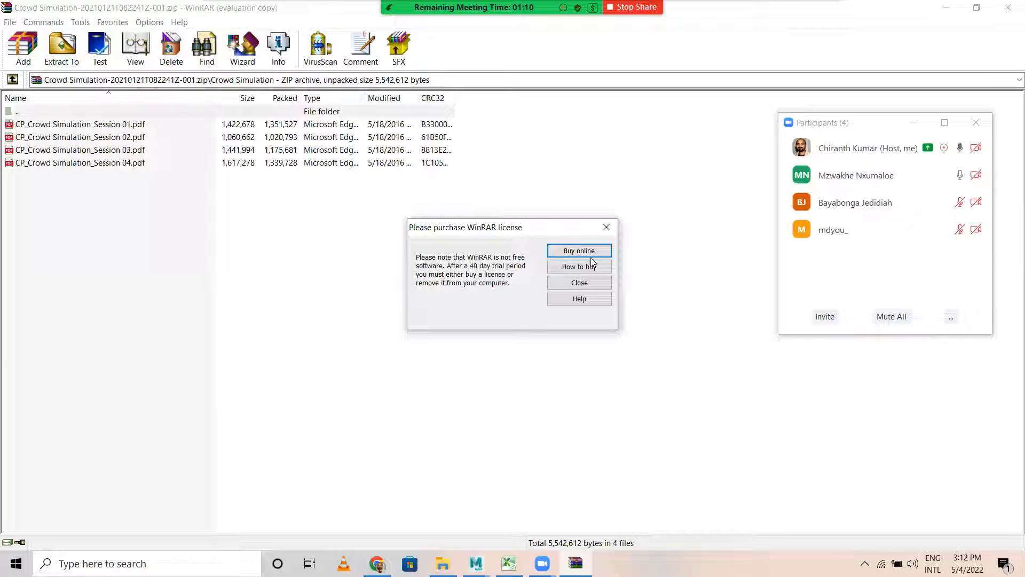
click(579, 282)
click(1008, 7)
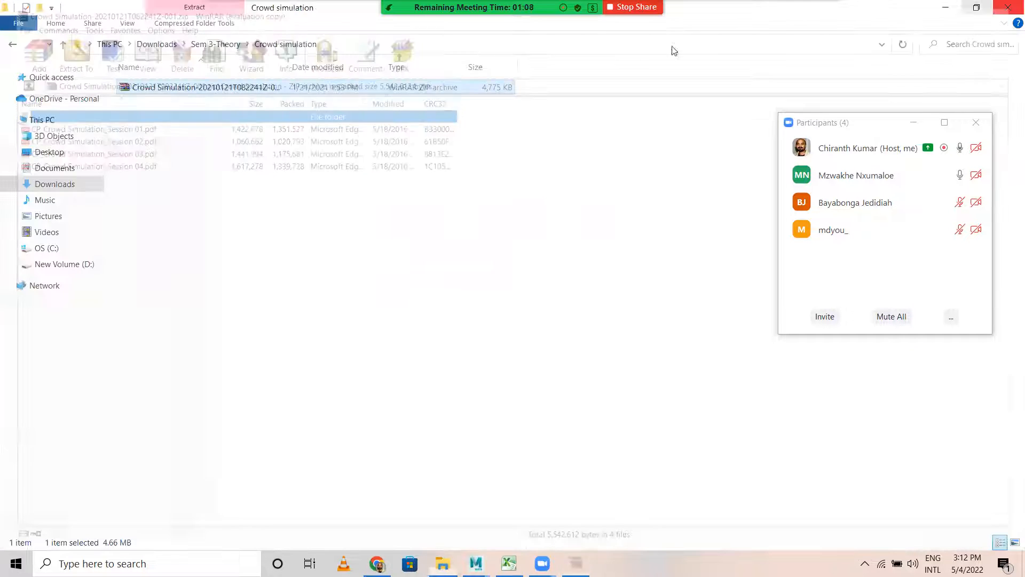
Step: Review the PDFs inside the Pixar RenderMan archive from the Renderman folder, then close it and return to Sem 3-Theory
click(13, 44)
double_click(158, 113)
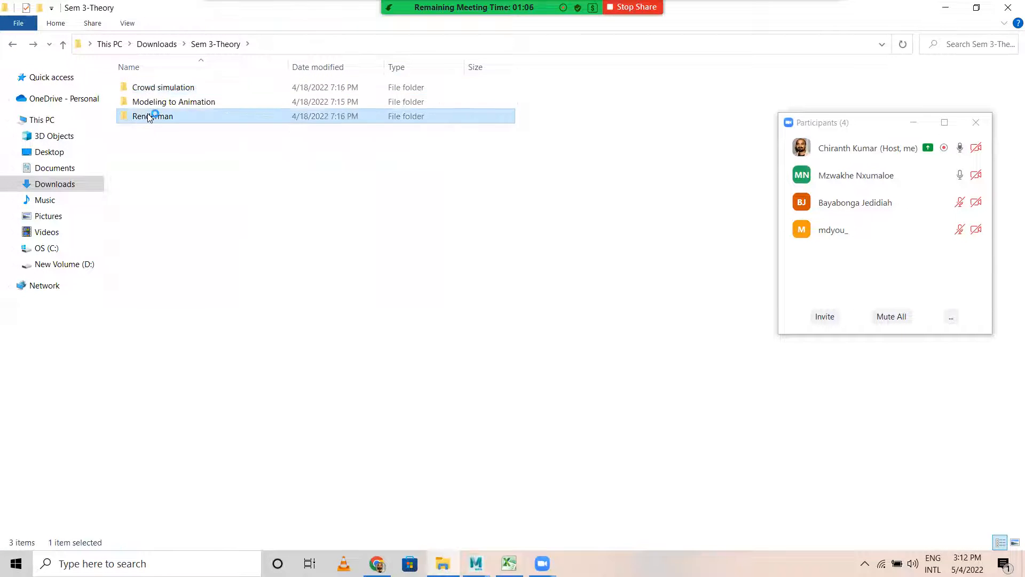
double_click(145, 89)
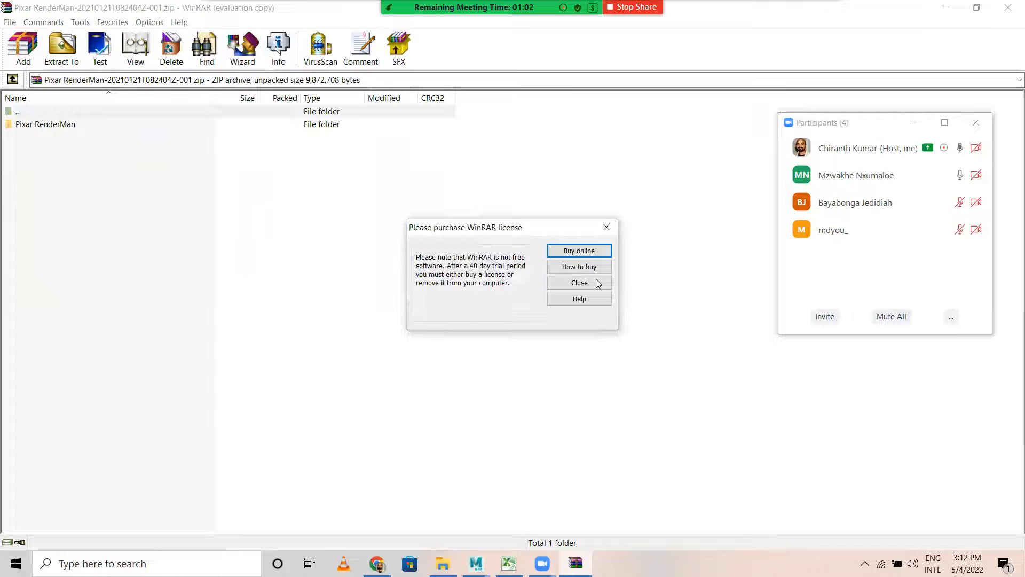
click(598, 286)
double_click(70, 128)
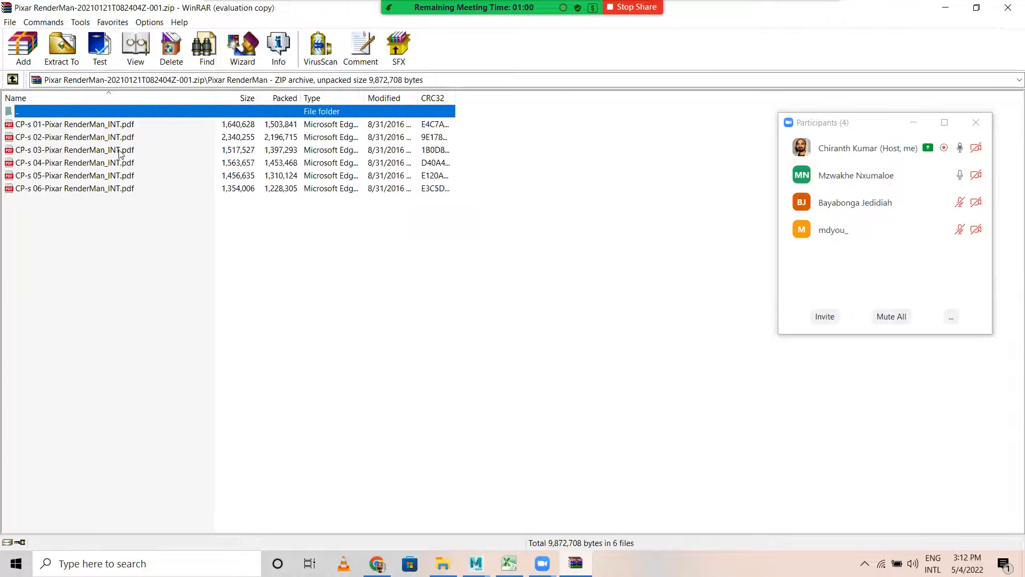
drag(194, 218, 101, 122)
click(154, 252)
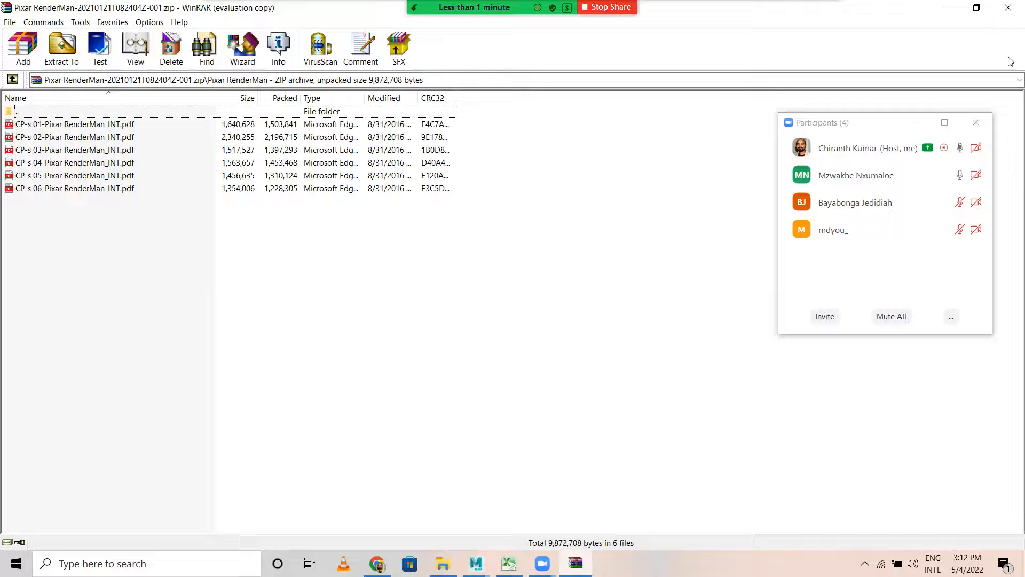
click(1008, 8)
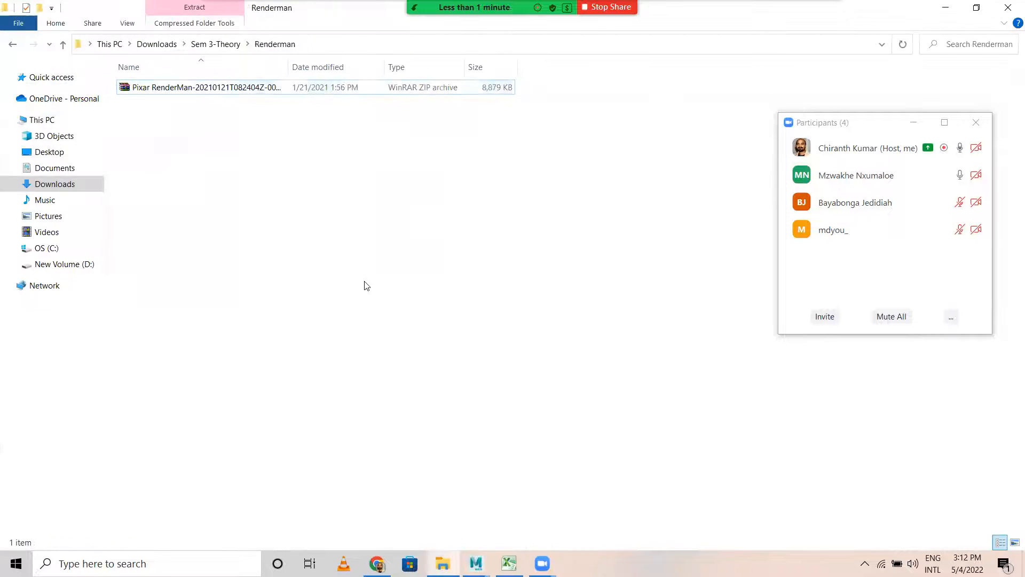
click(12, 43)
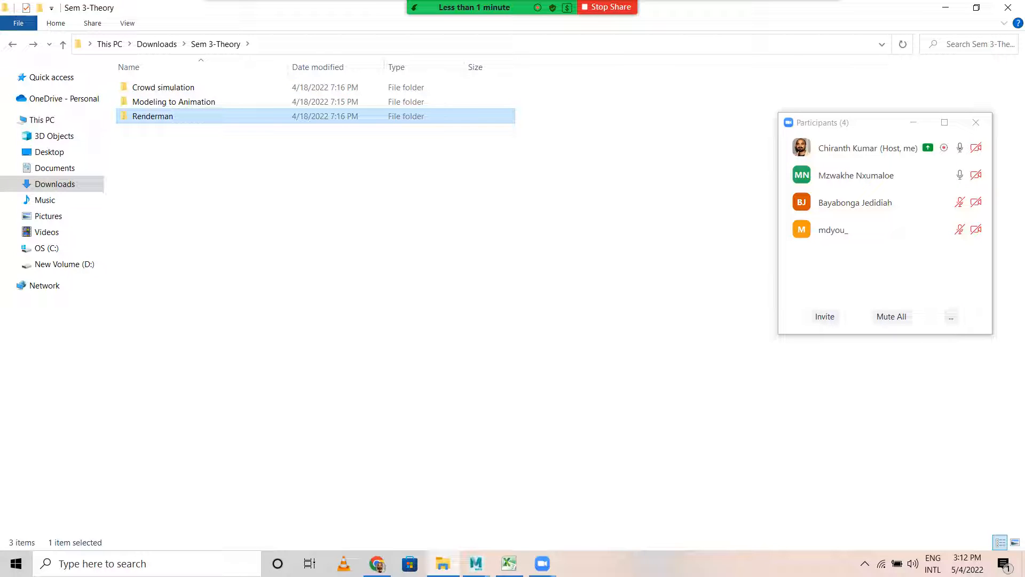
Step: Switch to the Deformers.mb scene in Maya and close the floating Nonlinear deformers menu
click(542, 563)
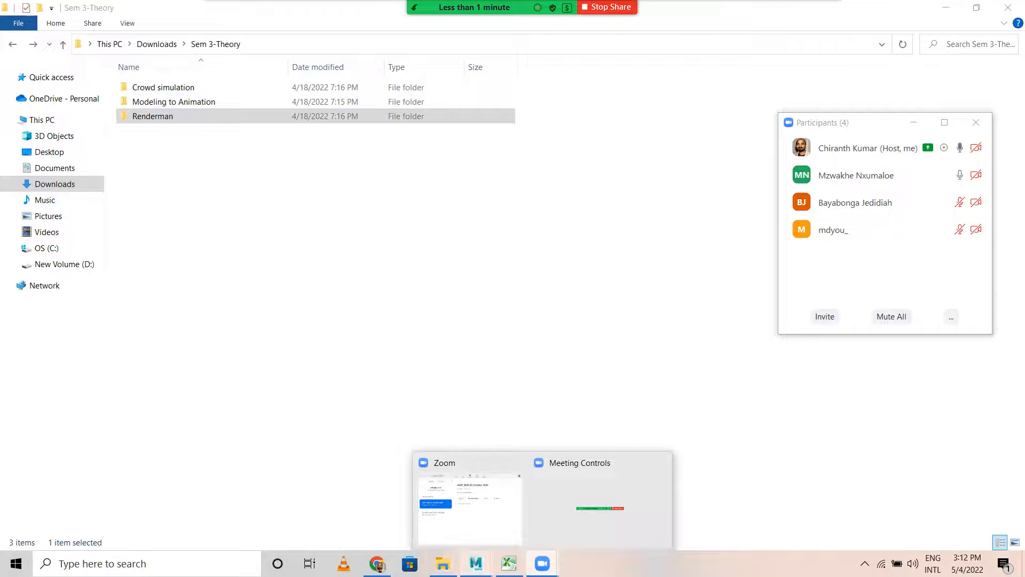
mouse_move(475, 563)
click(533, 498)
click(968, 563)
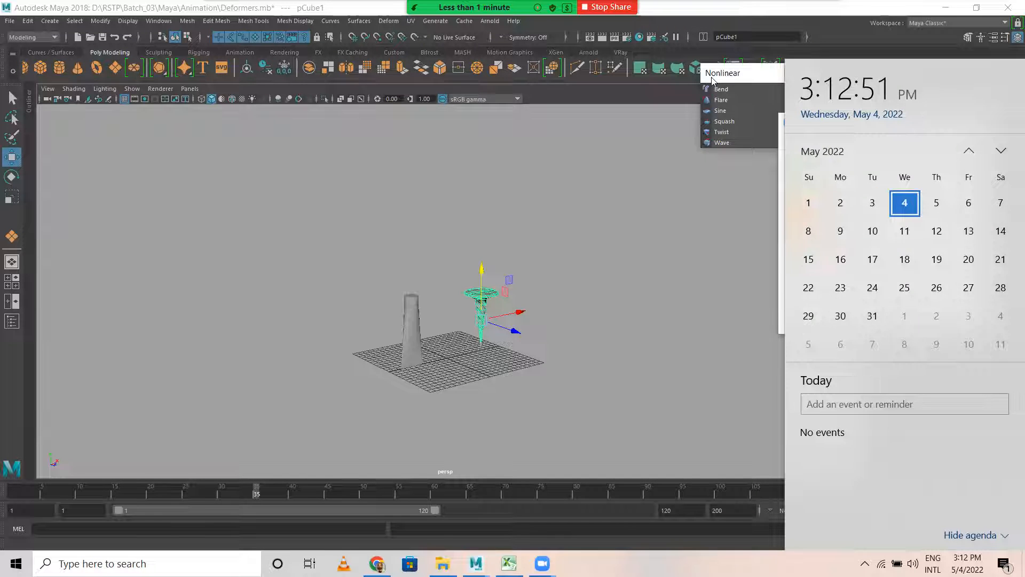
drag(712, 80, 449, 94)
click(537, 94)
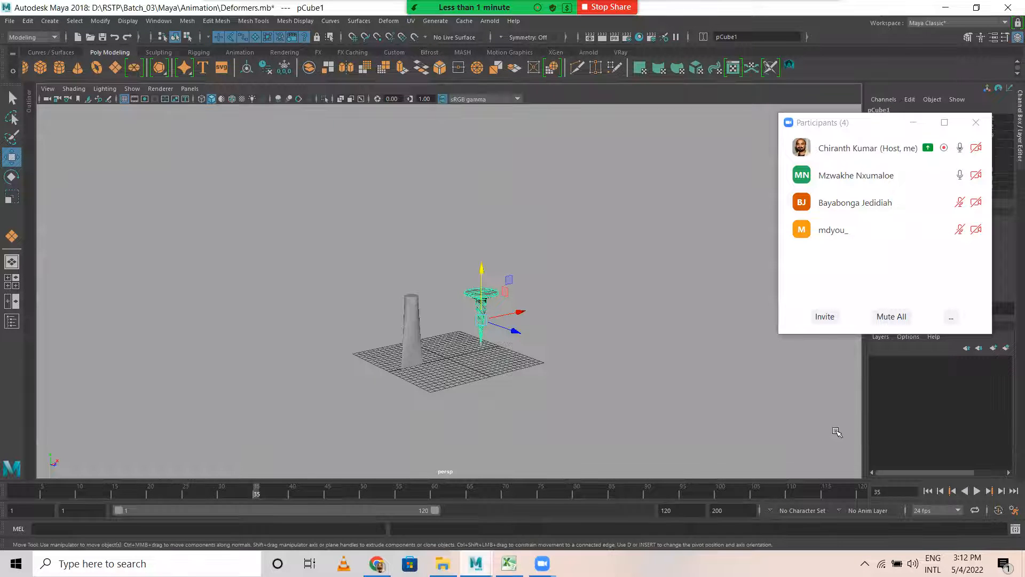
Step: Check the May 2022 system calendar, then deselect the twisted screw in the Maya viewport
click(967, 564)
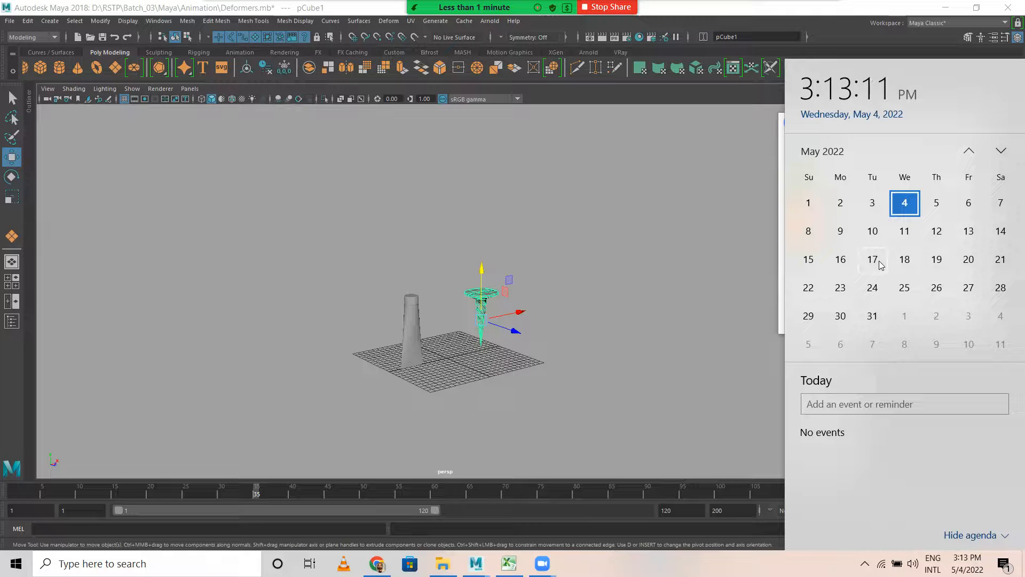
click(704, 162)
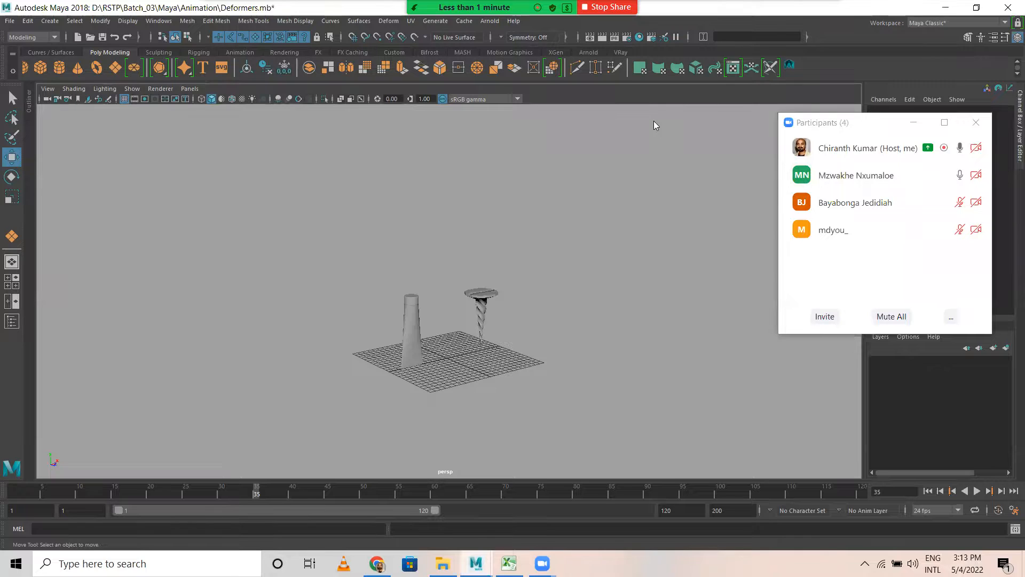
drag(791, 125, 654, 121)
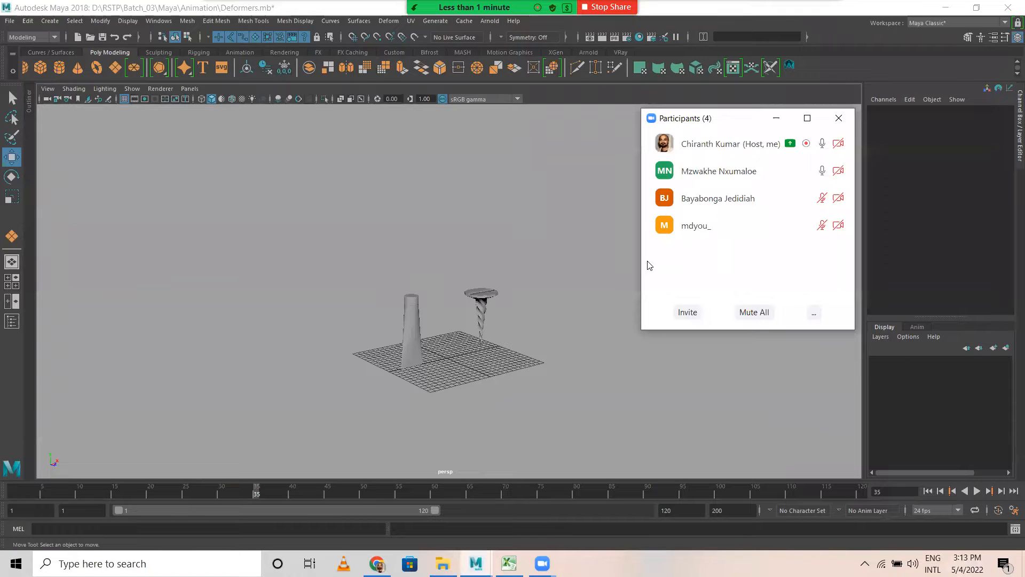